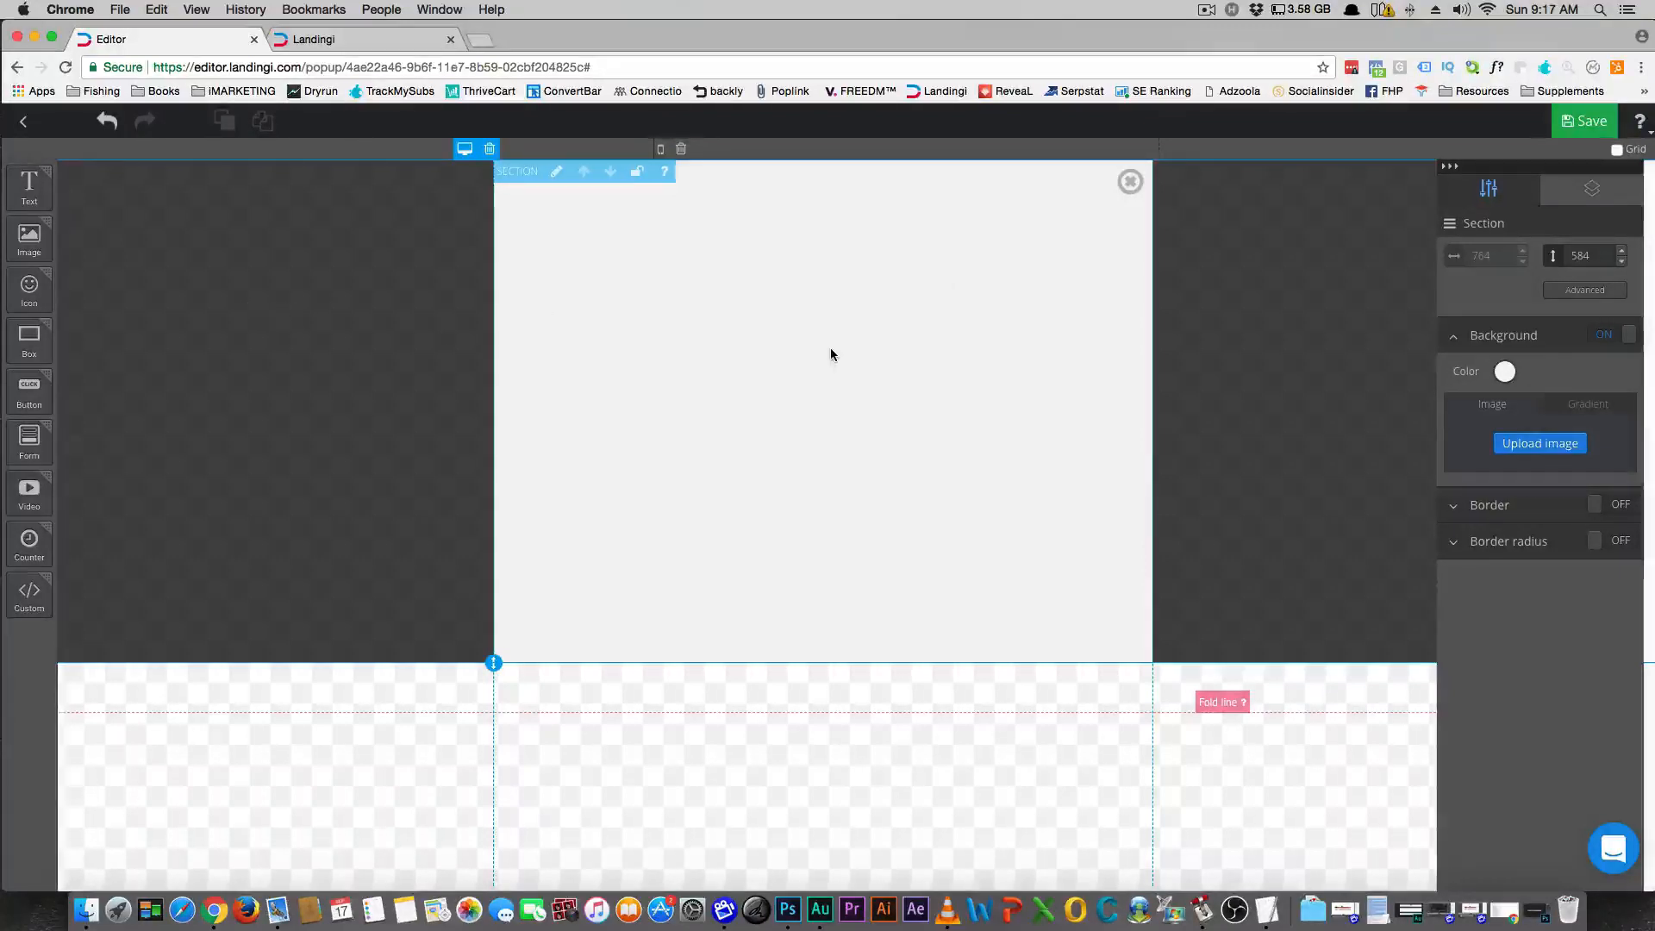
Add an image placeholder near the popup's top edge, about 680 wide and 102 high, at about X 36, Y 50
{"action": "left_click_drag", "start_coordinate": [38, 253], "coordinate": [554, 390]}
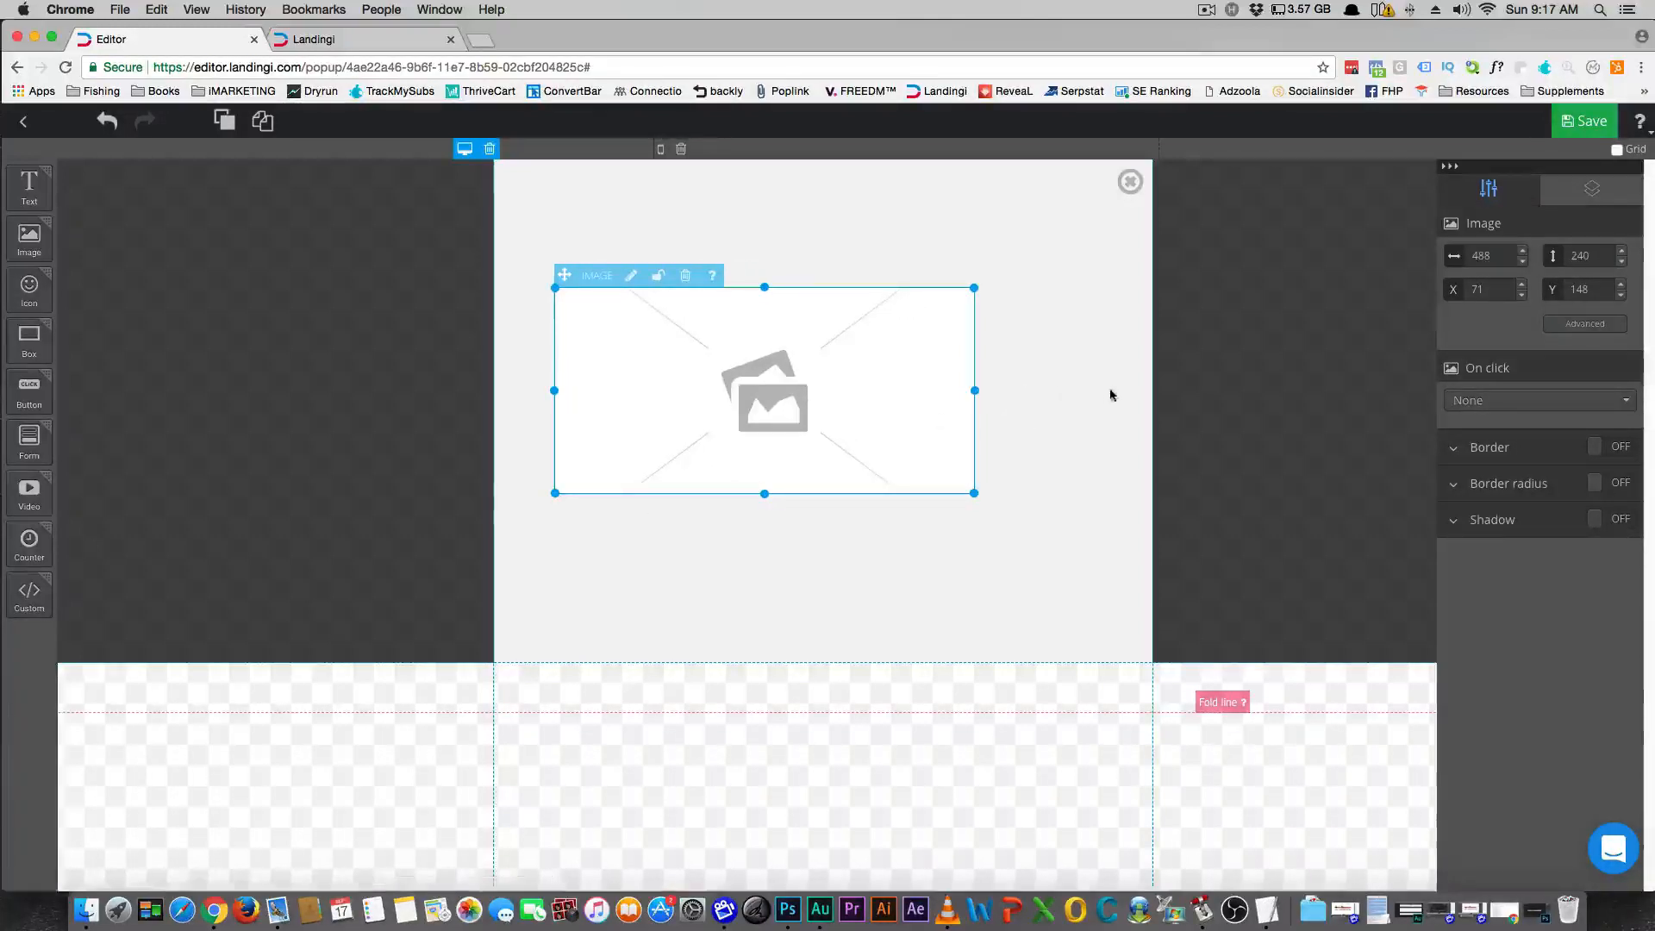
{"action": "left_click_drag", "start_coordinate": [974, 391], "coordinate": [1130, 393]}
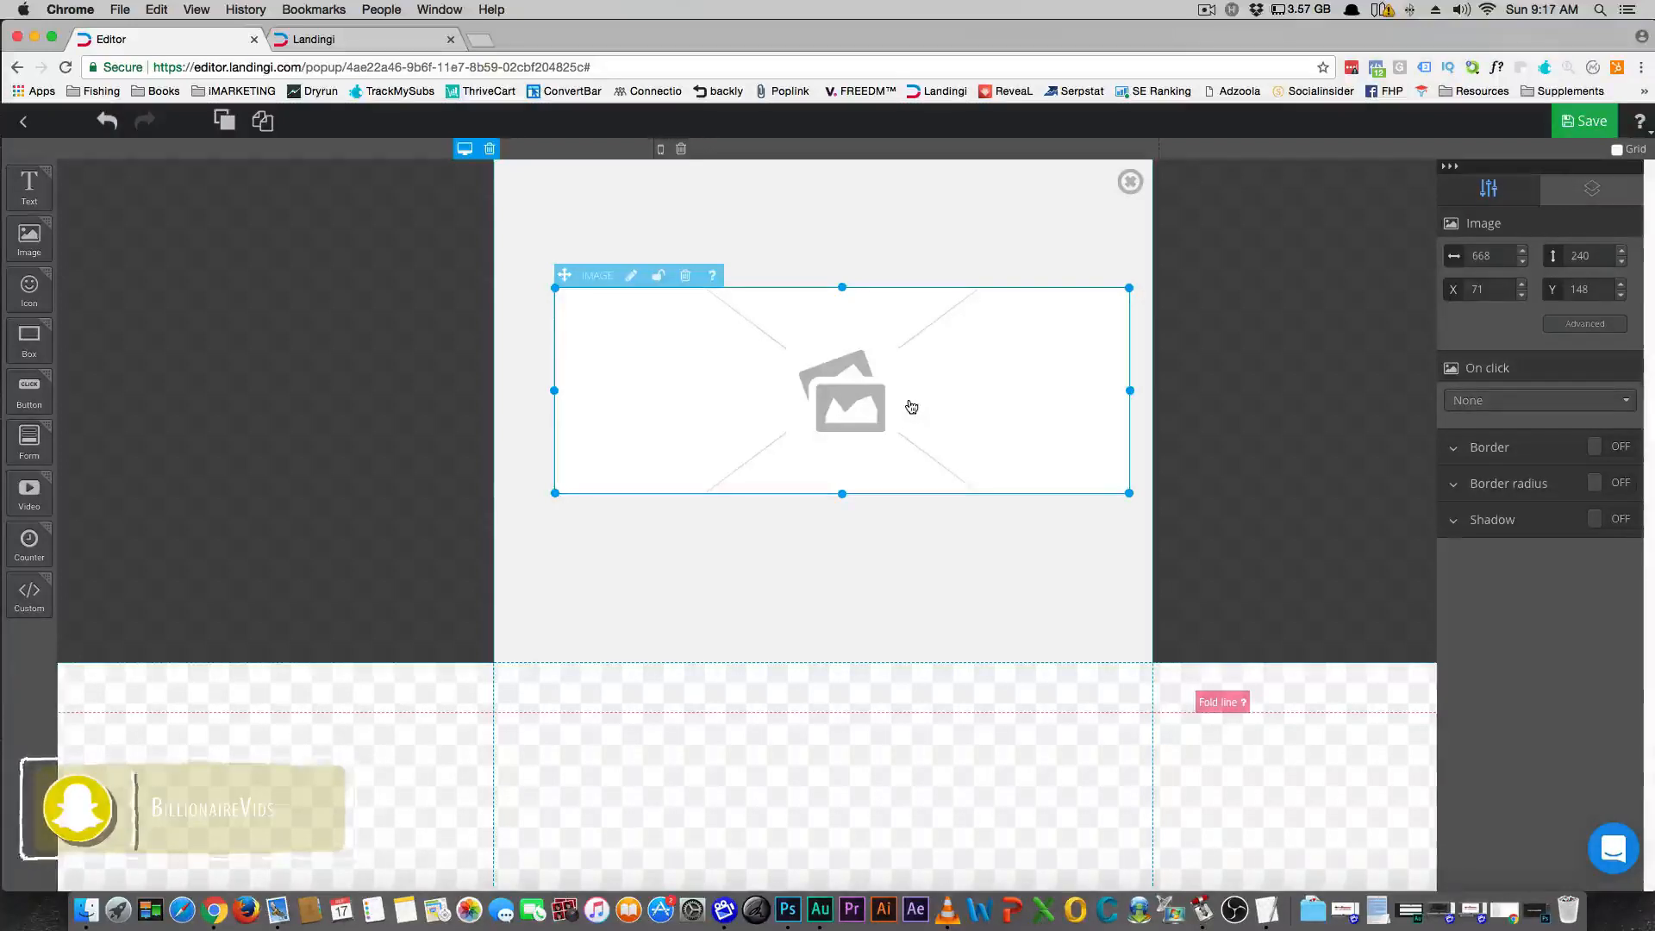
{"action": "left_click_drag", "start_coordinate": [944, 418], "coordinate": [927, 366]}
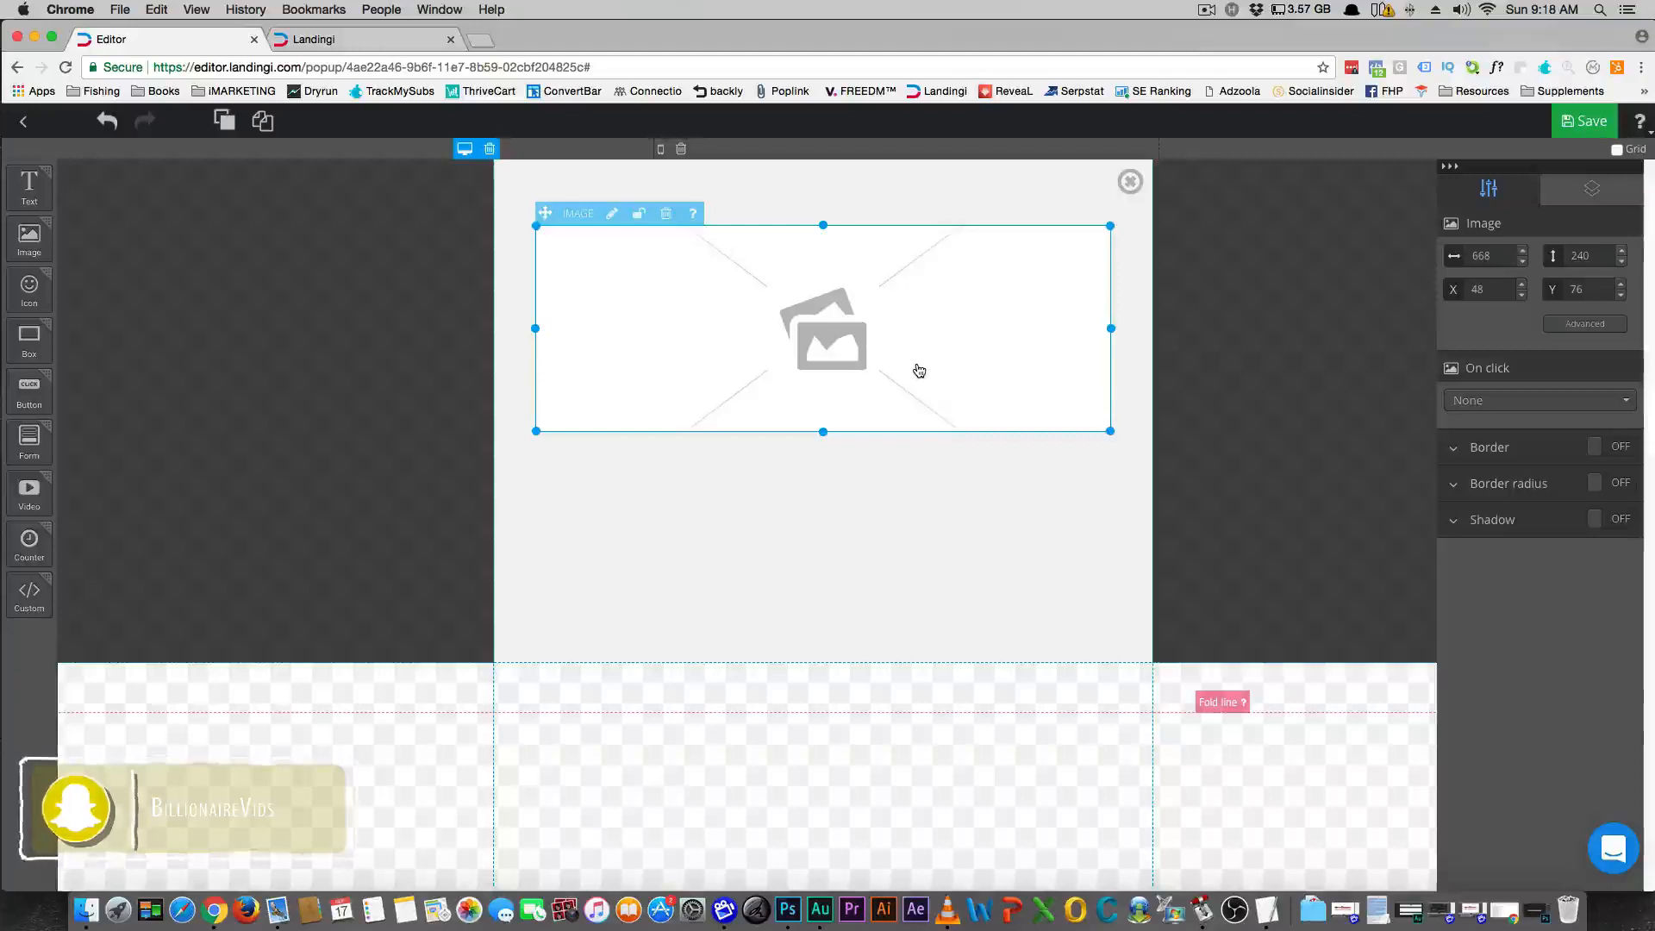
{"action": "left_click_drag", "start_coordinate": [823, 432], "coordinate": [859, 258]}
{"action": "left_click", "coordinate": [861, 408]}
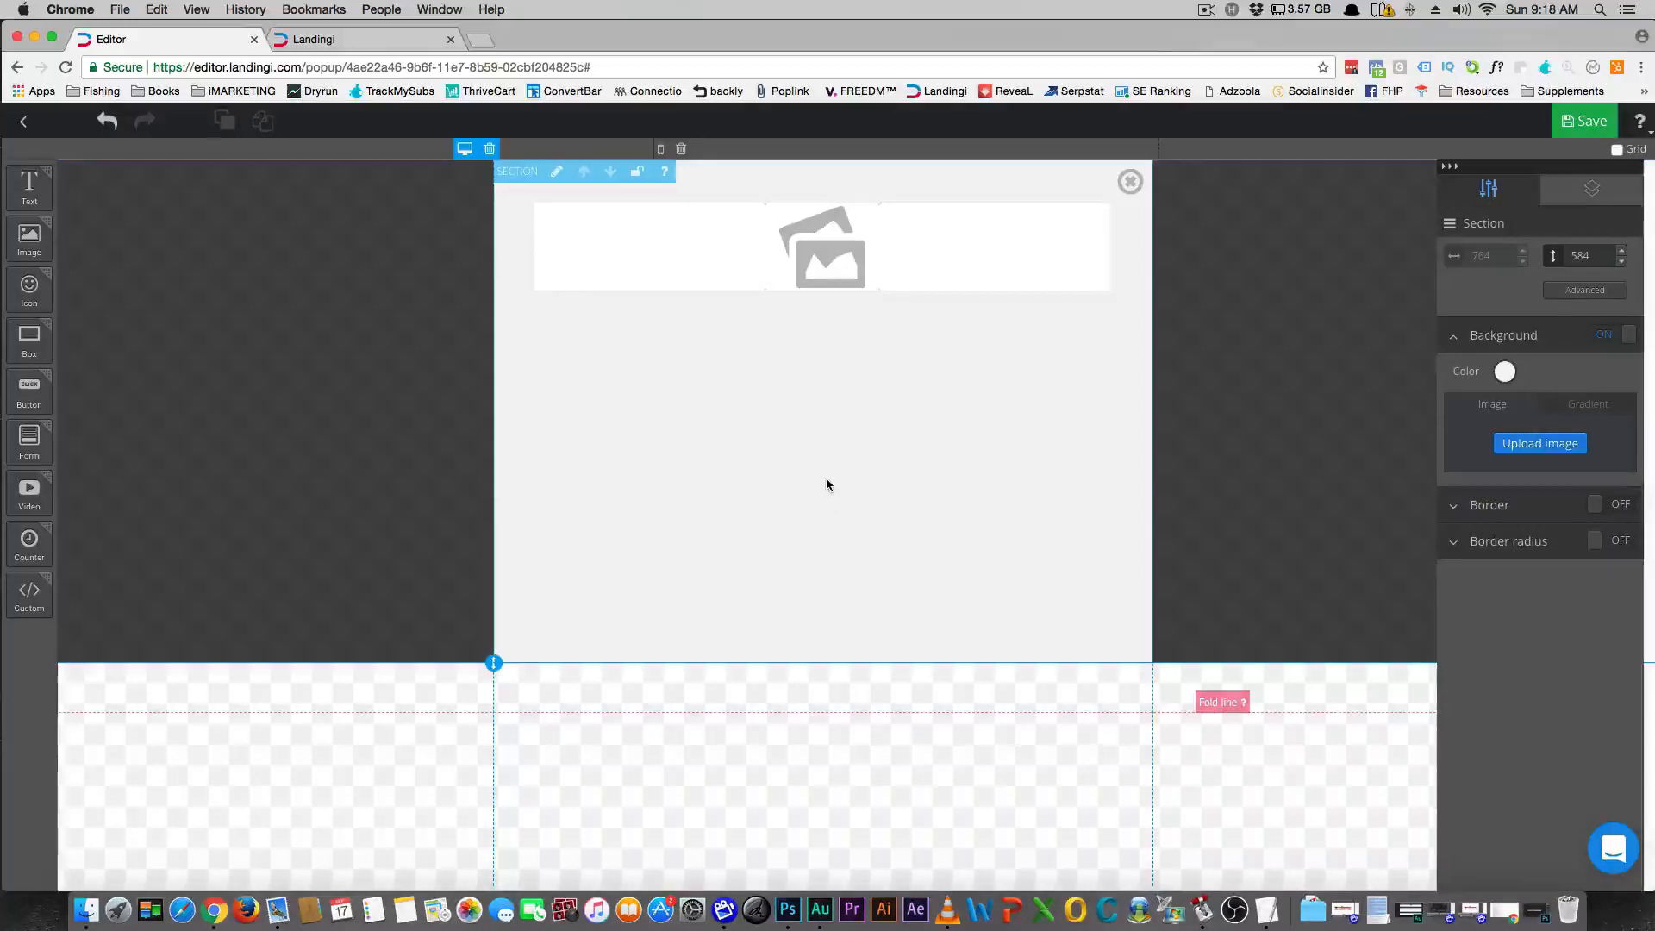
{"action": "left_click", "coordinate": [763, 278]}
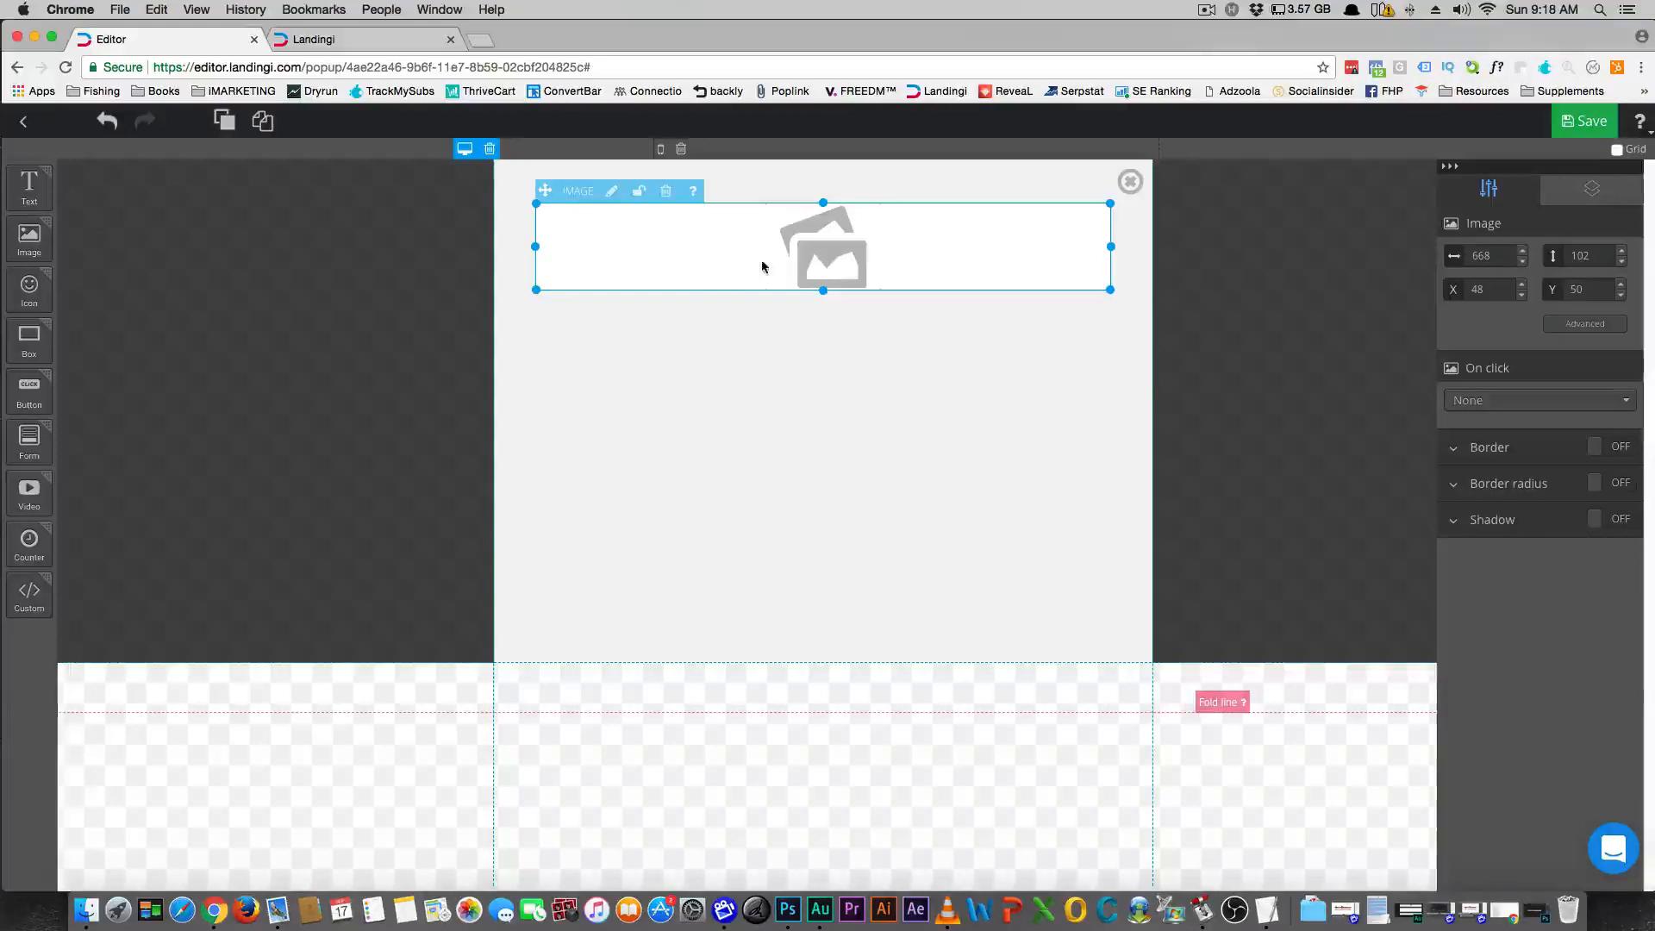
{"action": "left_click_drag", "start_coordinate": [536, 247], "coordinate": [526, 247]}
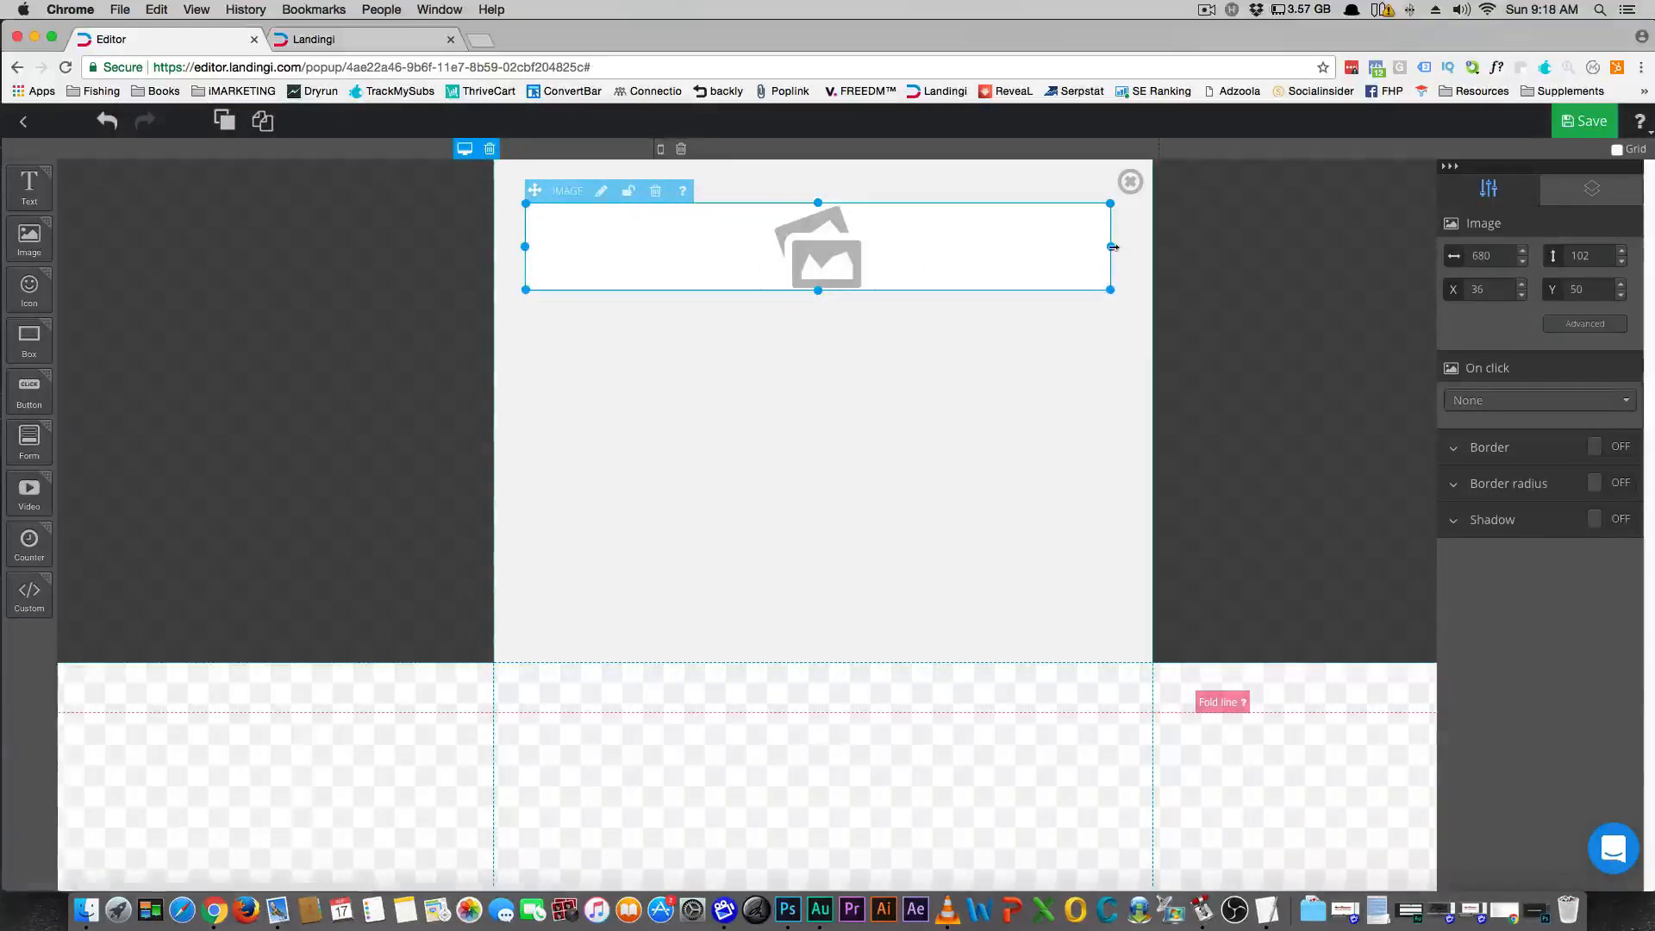
Fill the placeholder with the orange "50% Complete" progress bar from the gallery and centre it across the popup
{"action": "double_click", "coordinate": [893, 262]}
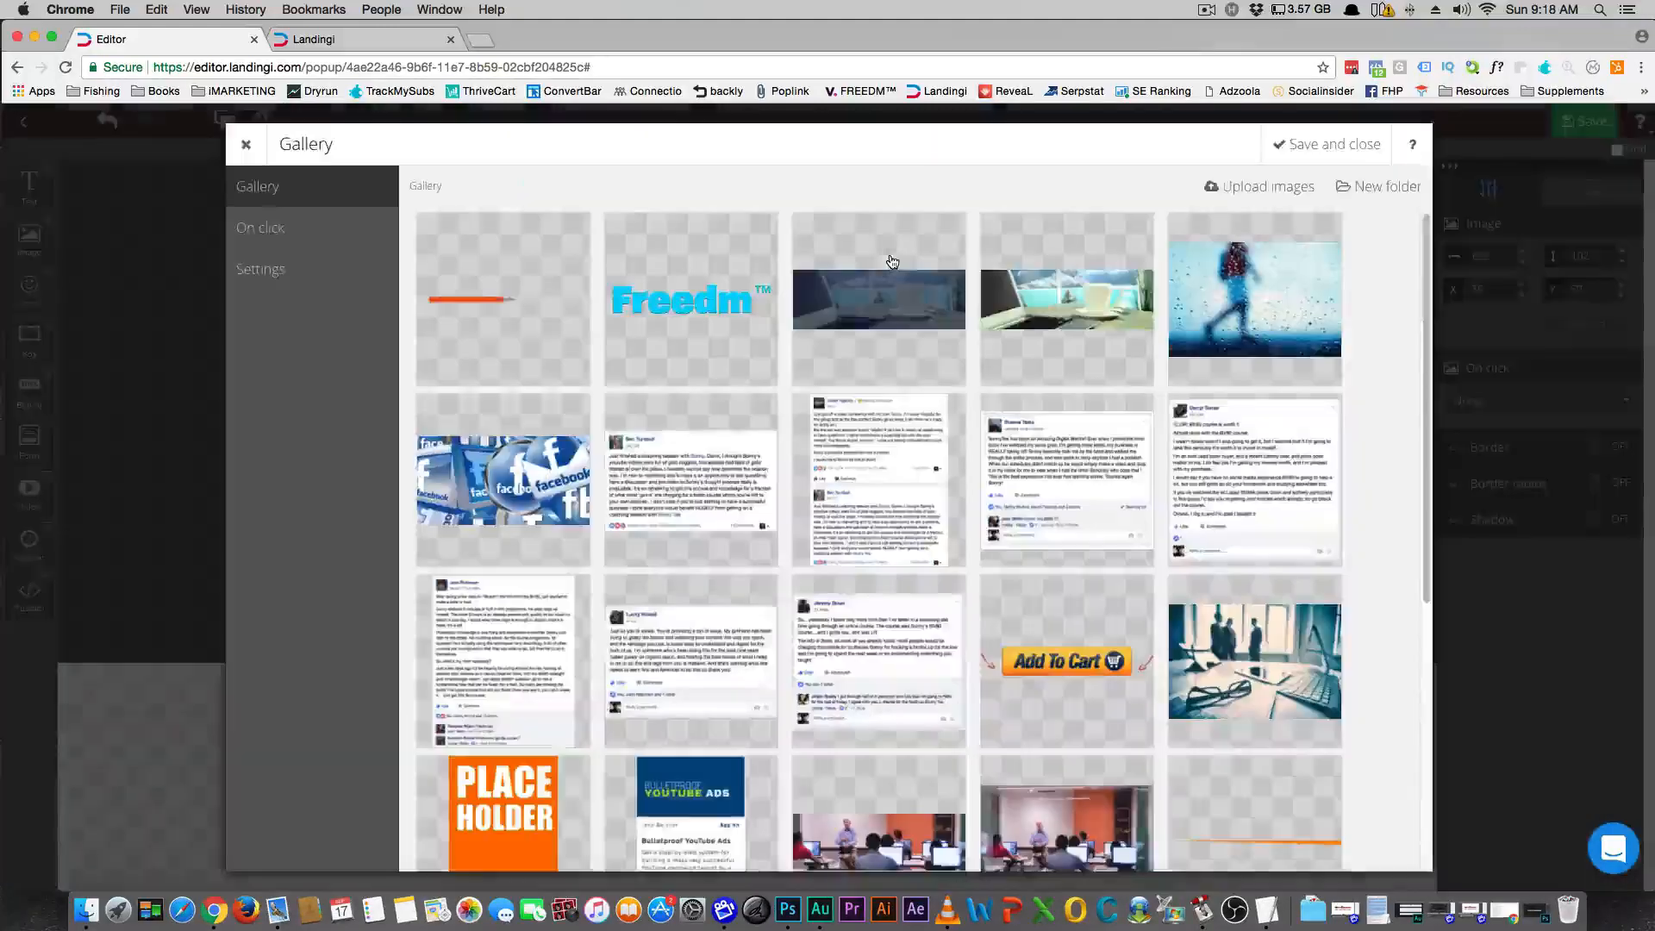
{"action": "double_click", "coordinate": [476, 323]}
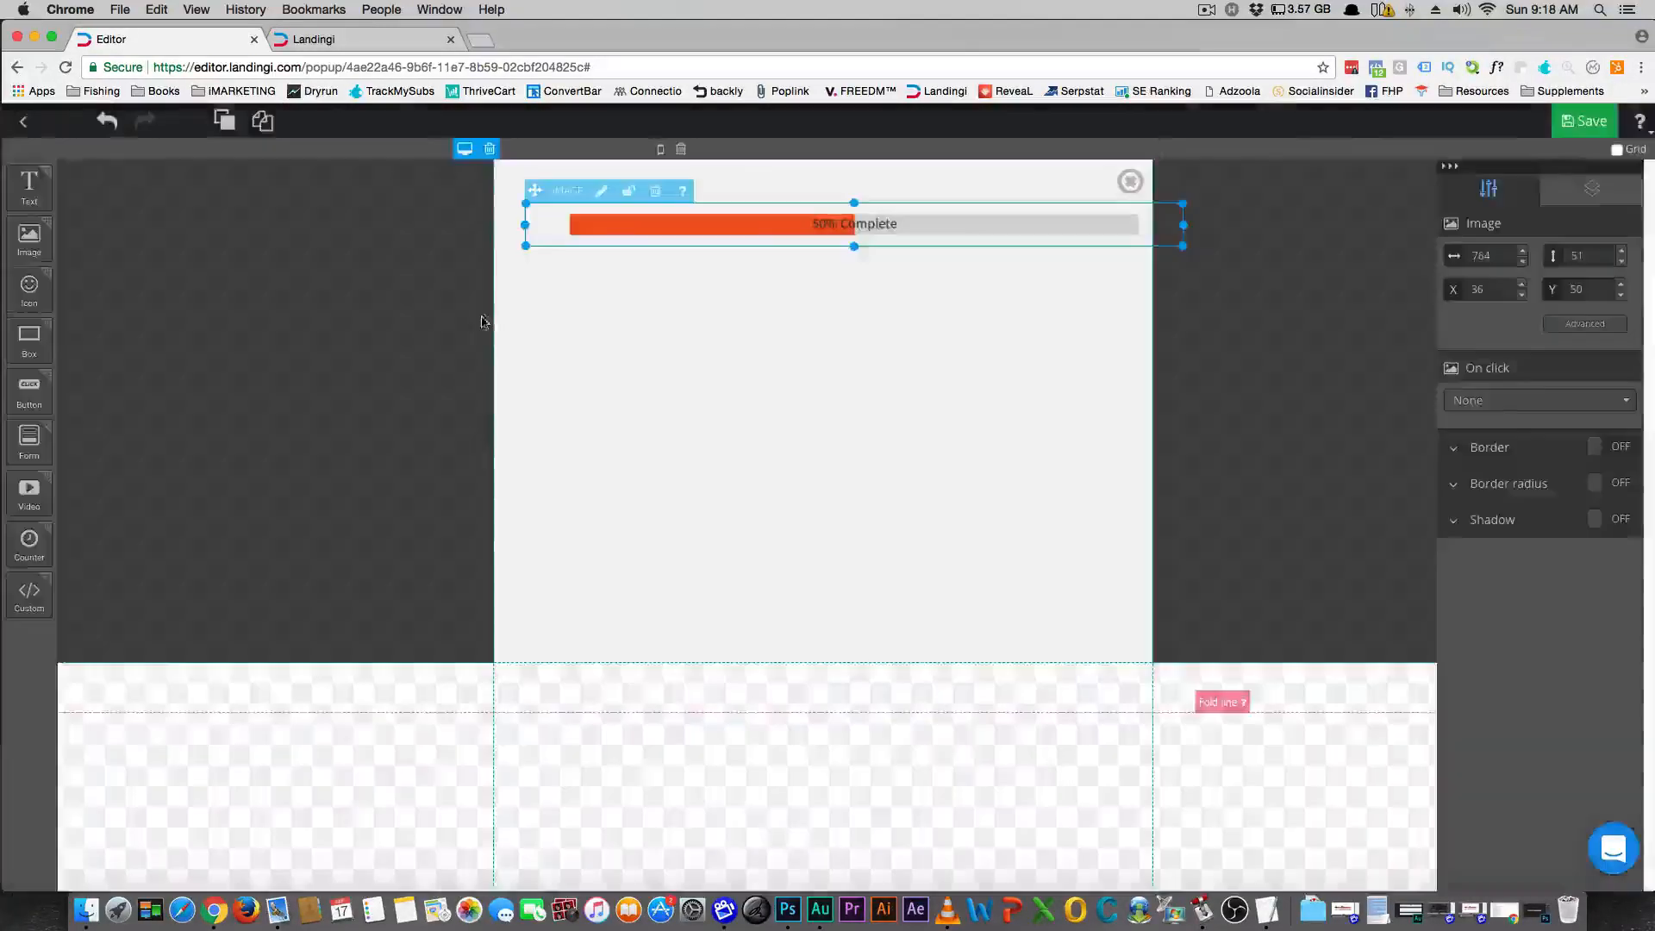
{"action": "left_click", "coordinate": [905, 323]}
{"action": "left_click_drag", "start_coordinate": [902, 224], "coordinate": [881, 229]}
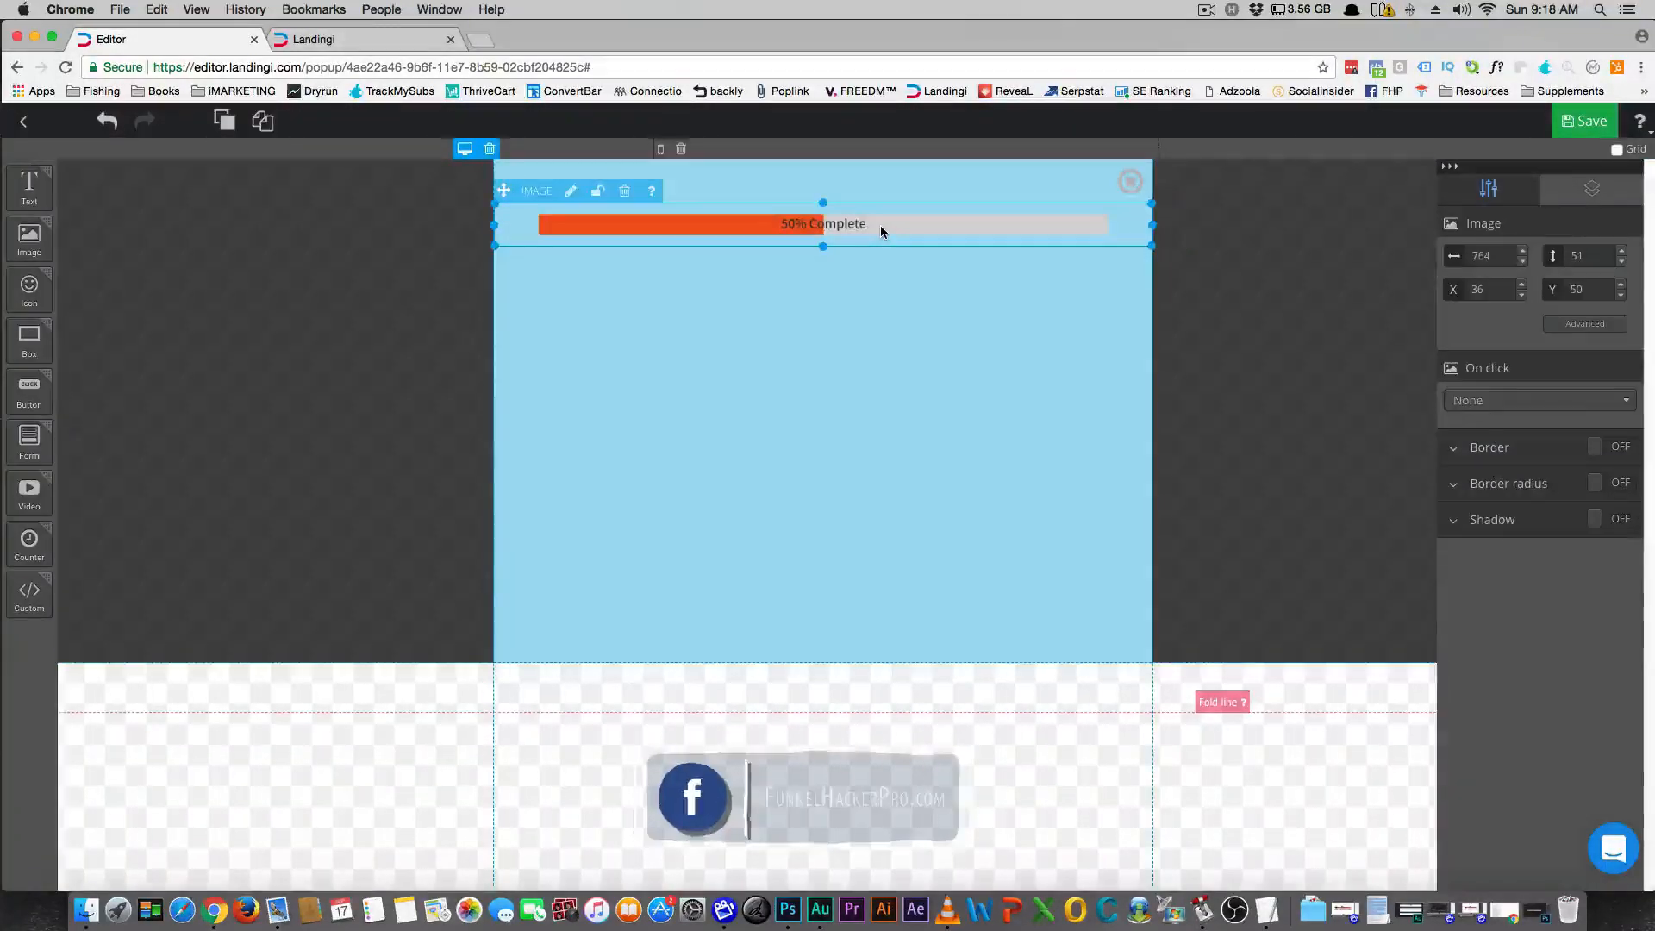
{"action": "left_click", "coordinate": [881, 337]}
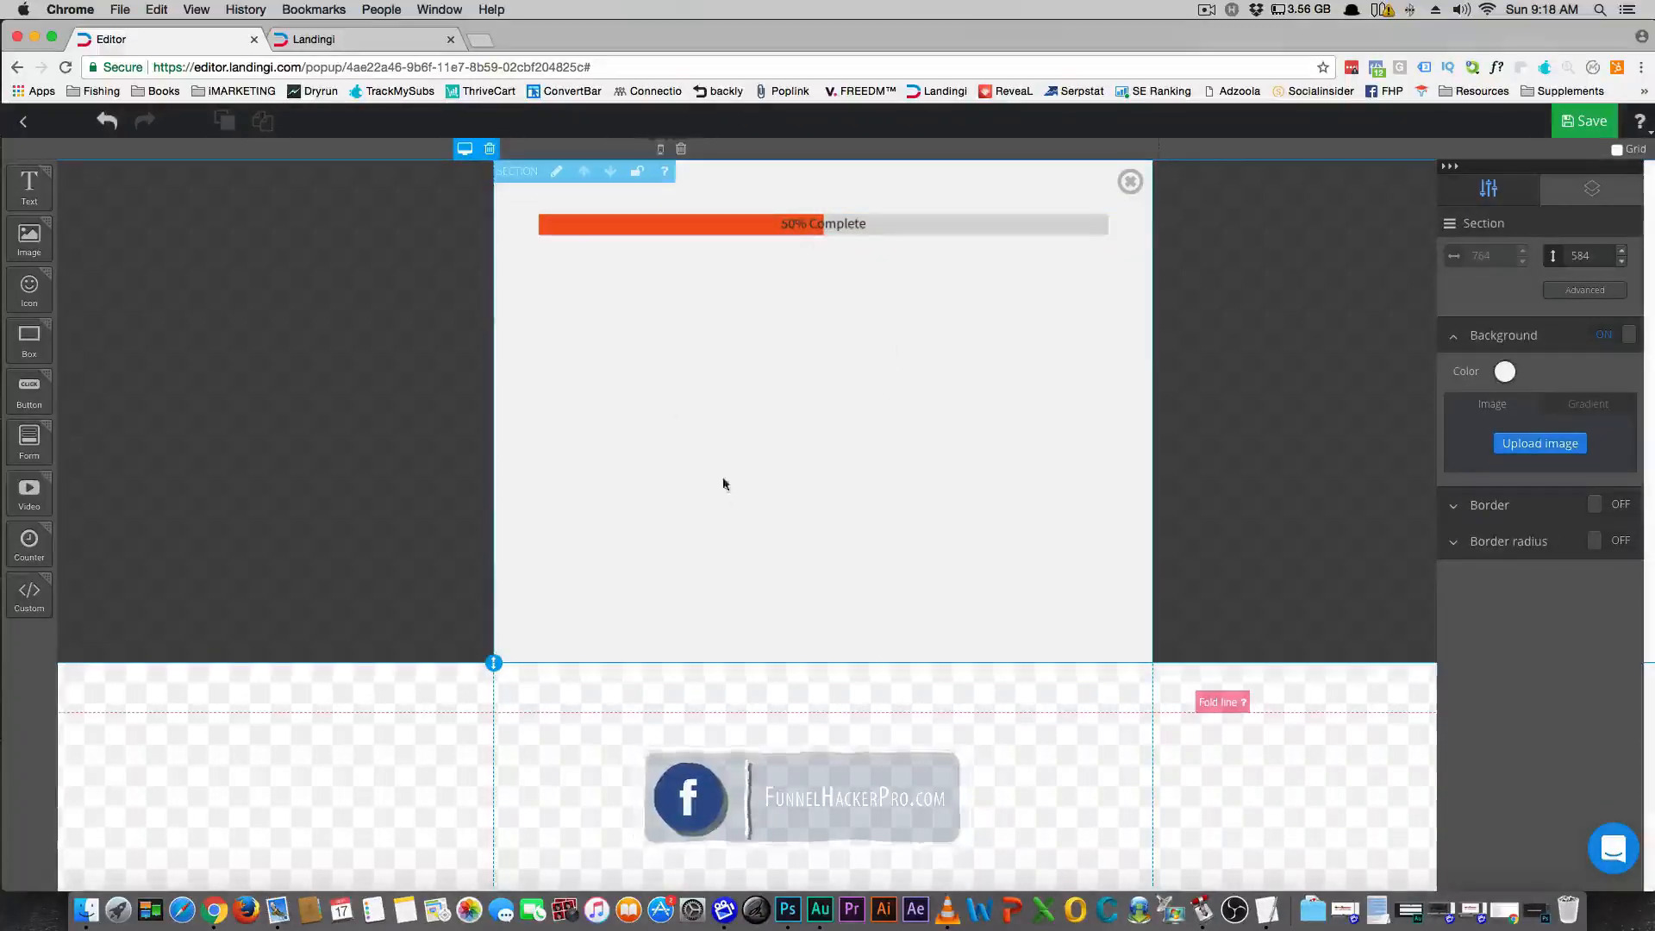
Shorten the popup section in the mobile layout to a height of about 480, ending at the fold line
{"action": "left_click", "coordinate": [661, 148]}
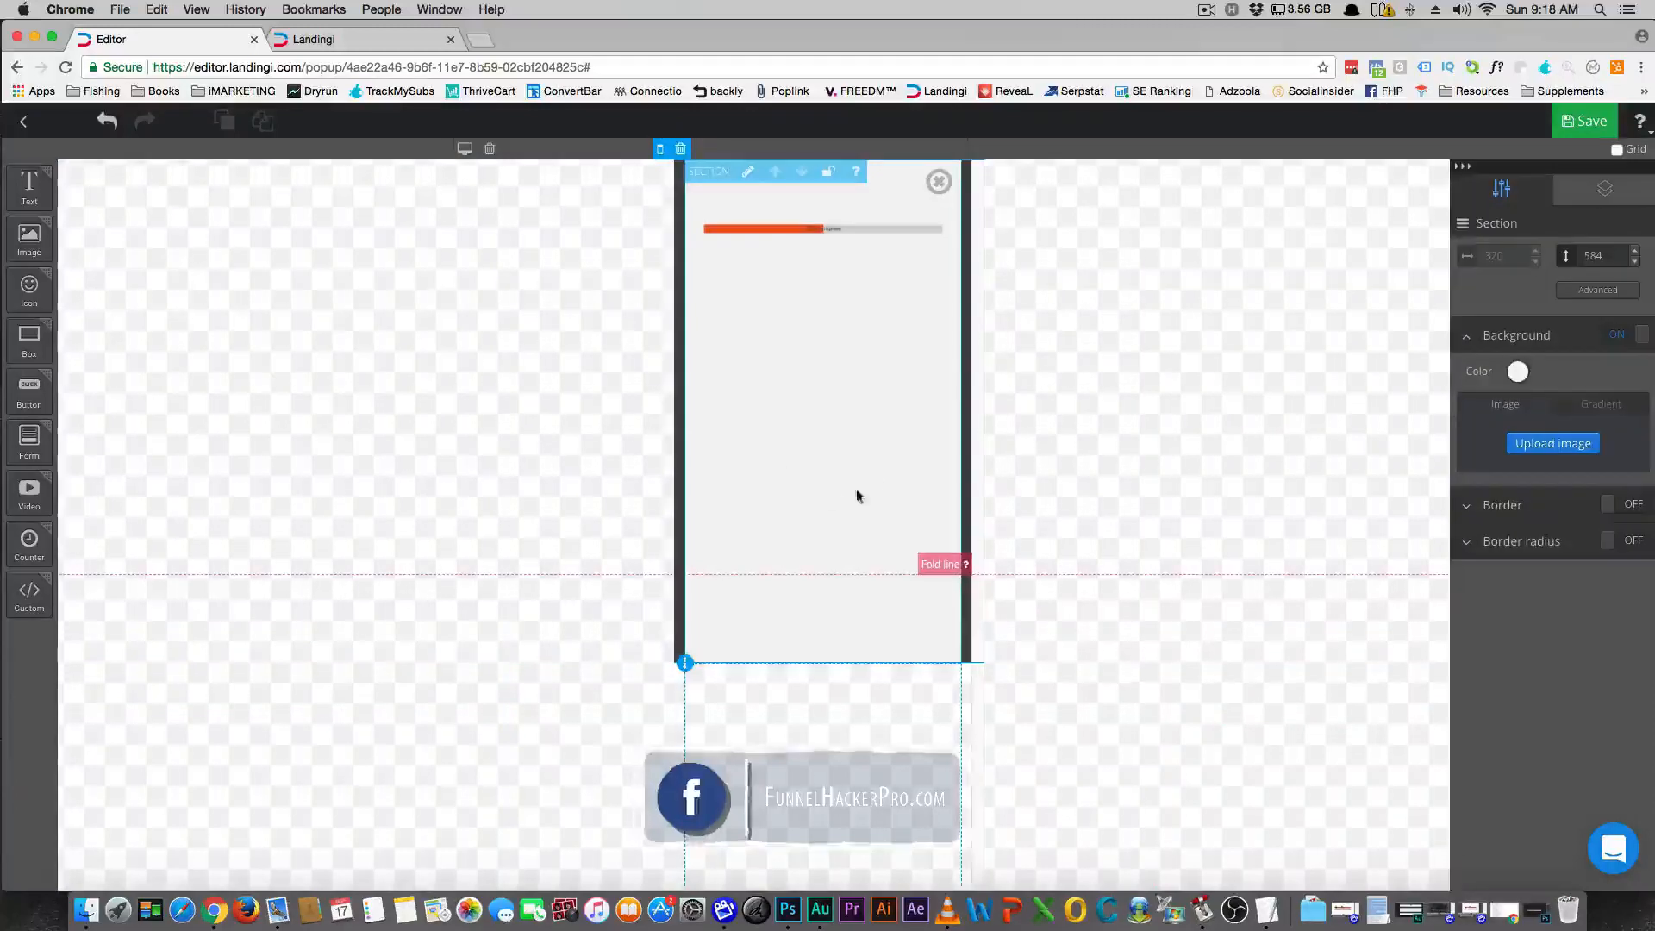
{"action": "left_click", "coordinate": [465, 148]}
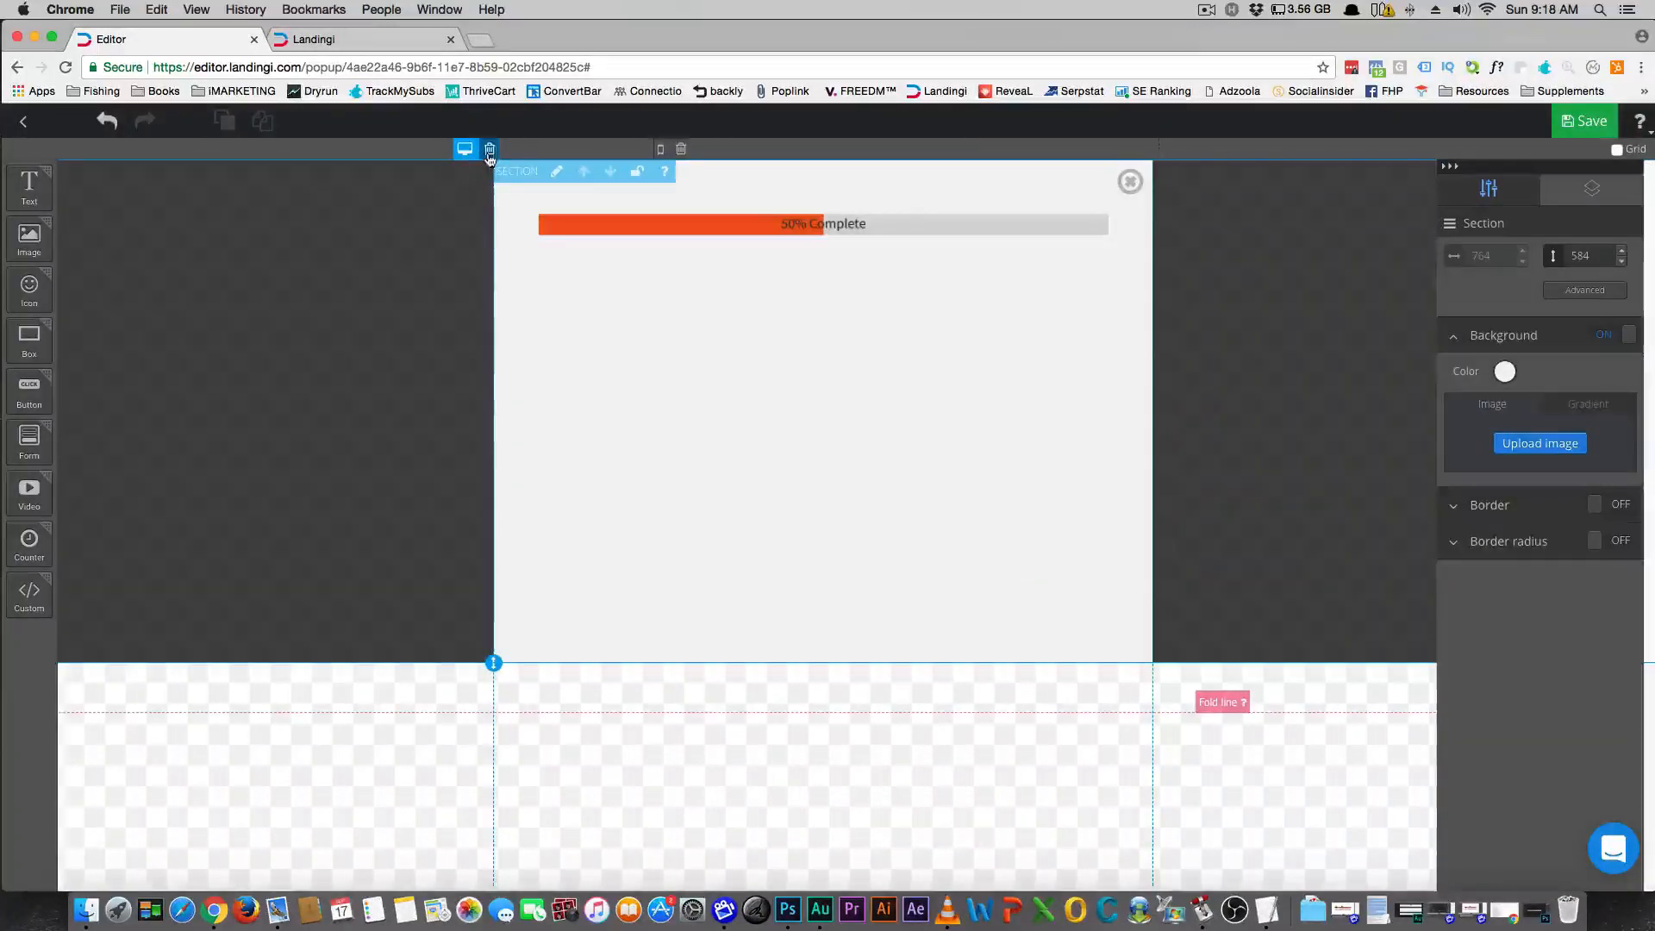
{"action": "left_click", "coordinate": [660, 148]}
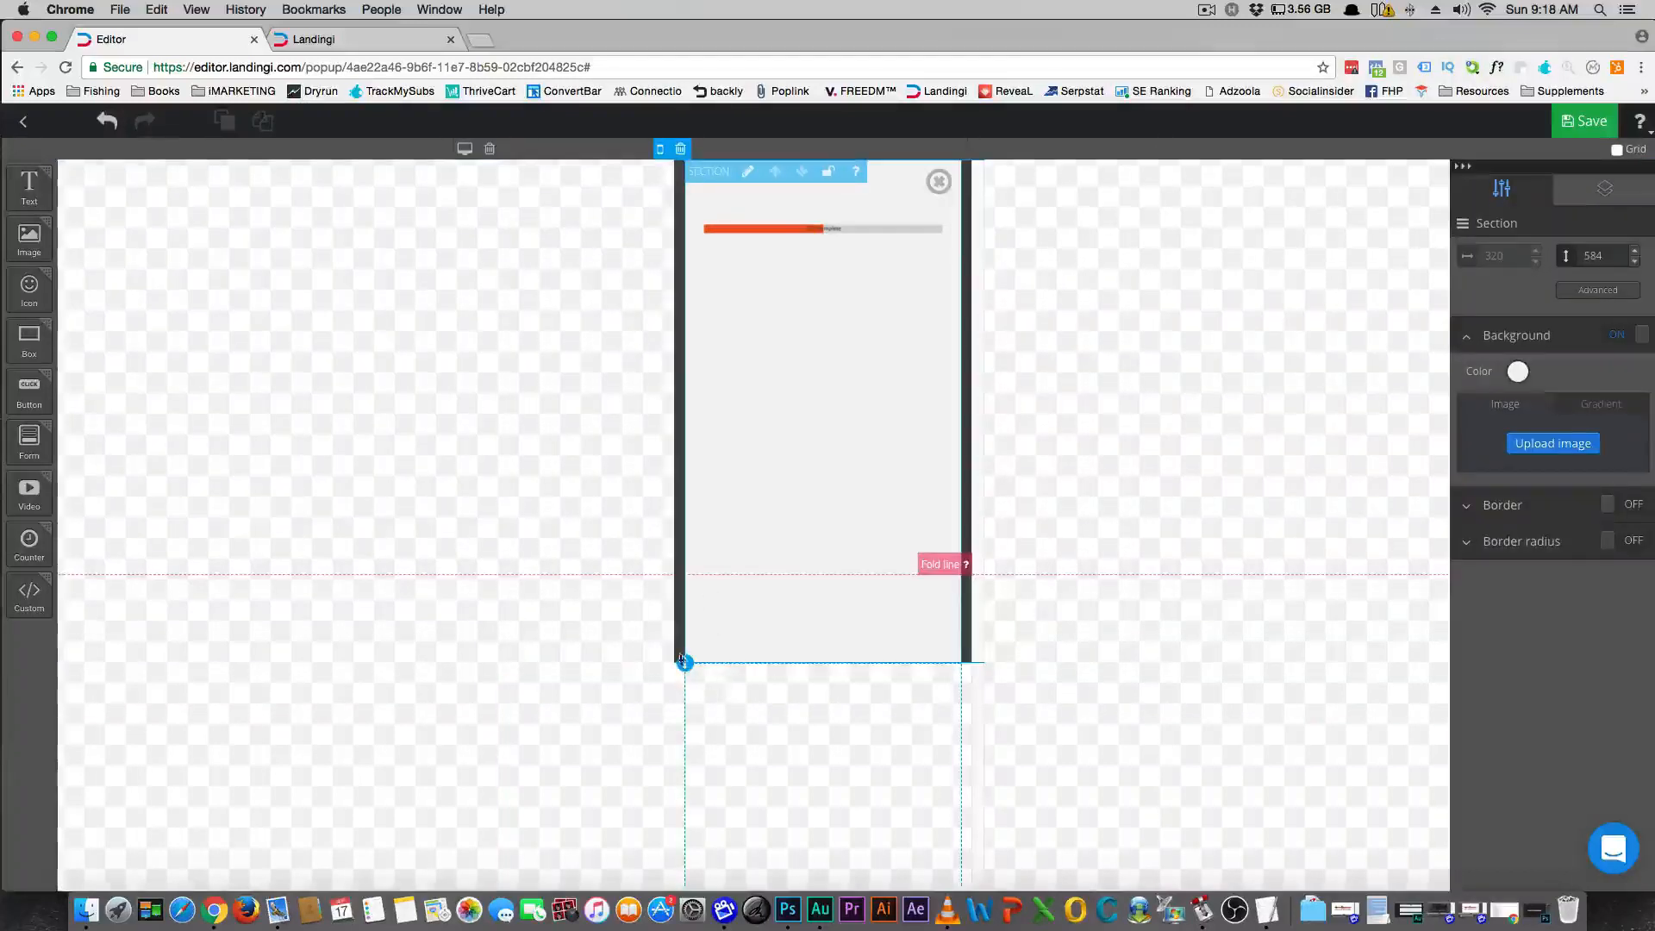
{"action": "left_click_drag", "start_coordinate": [681, 657], "coordinate": [689, 572]}
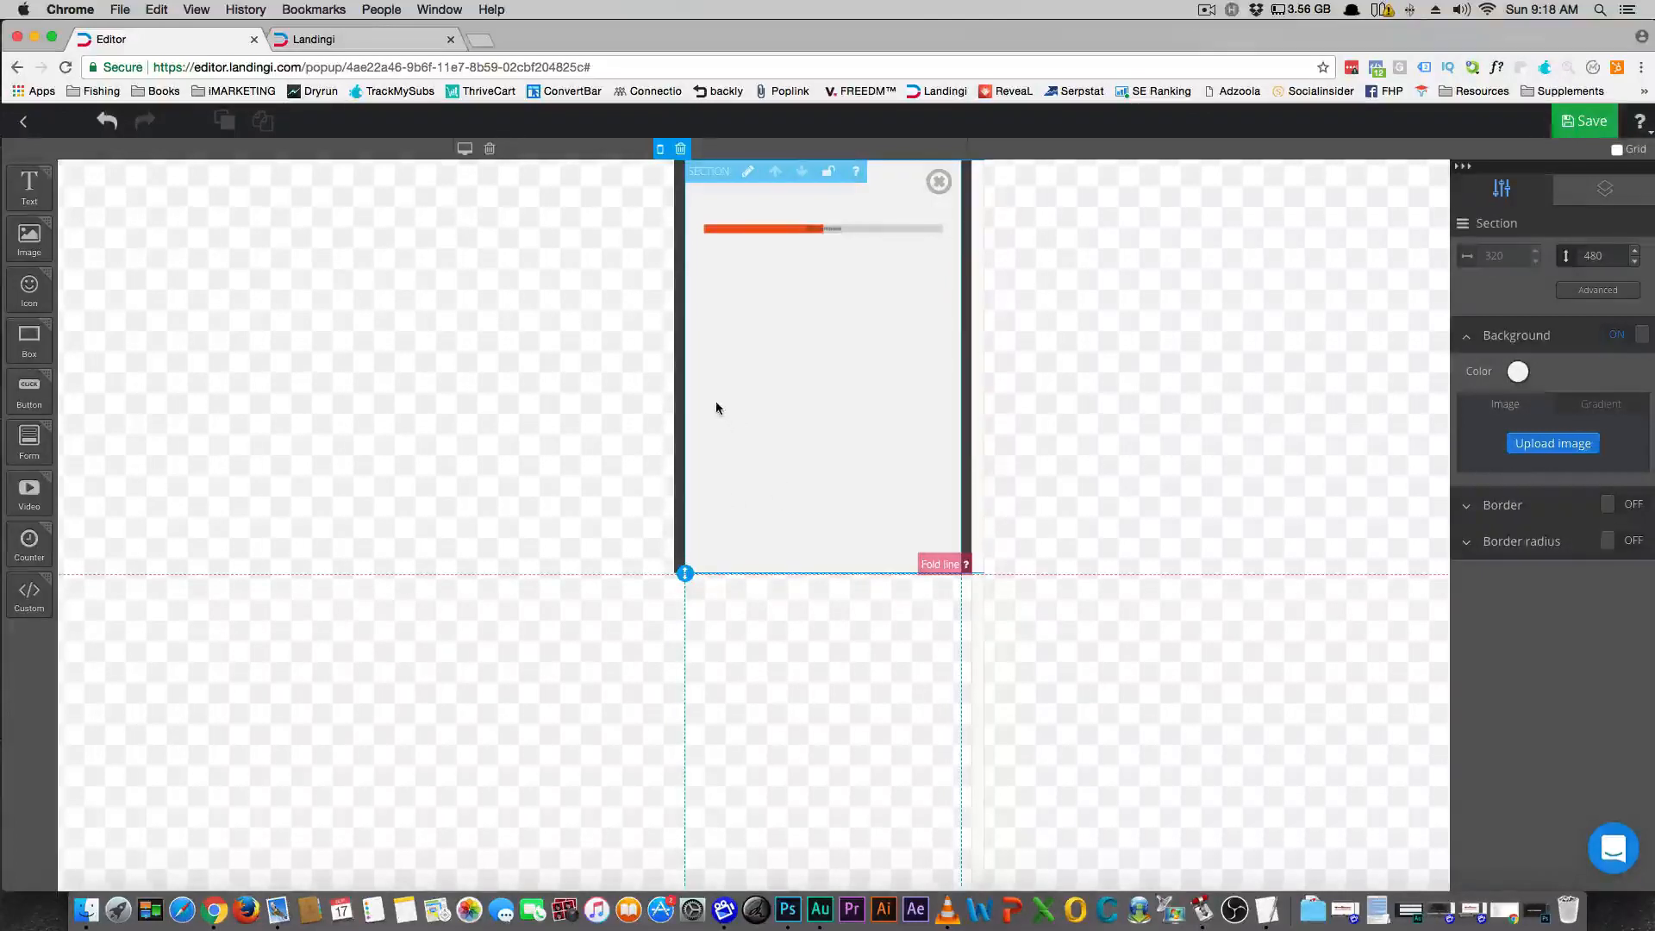
Round all corners of the popup section in the desktop layout with a border radius of 15
{"action": "left_click", "coordinate": [464, 152]}
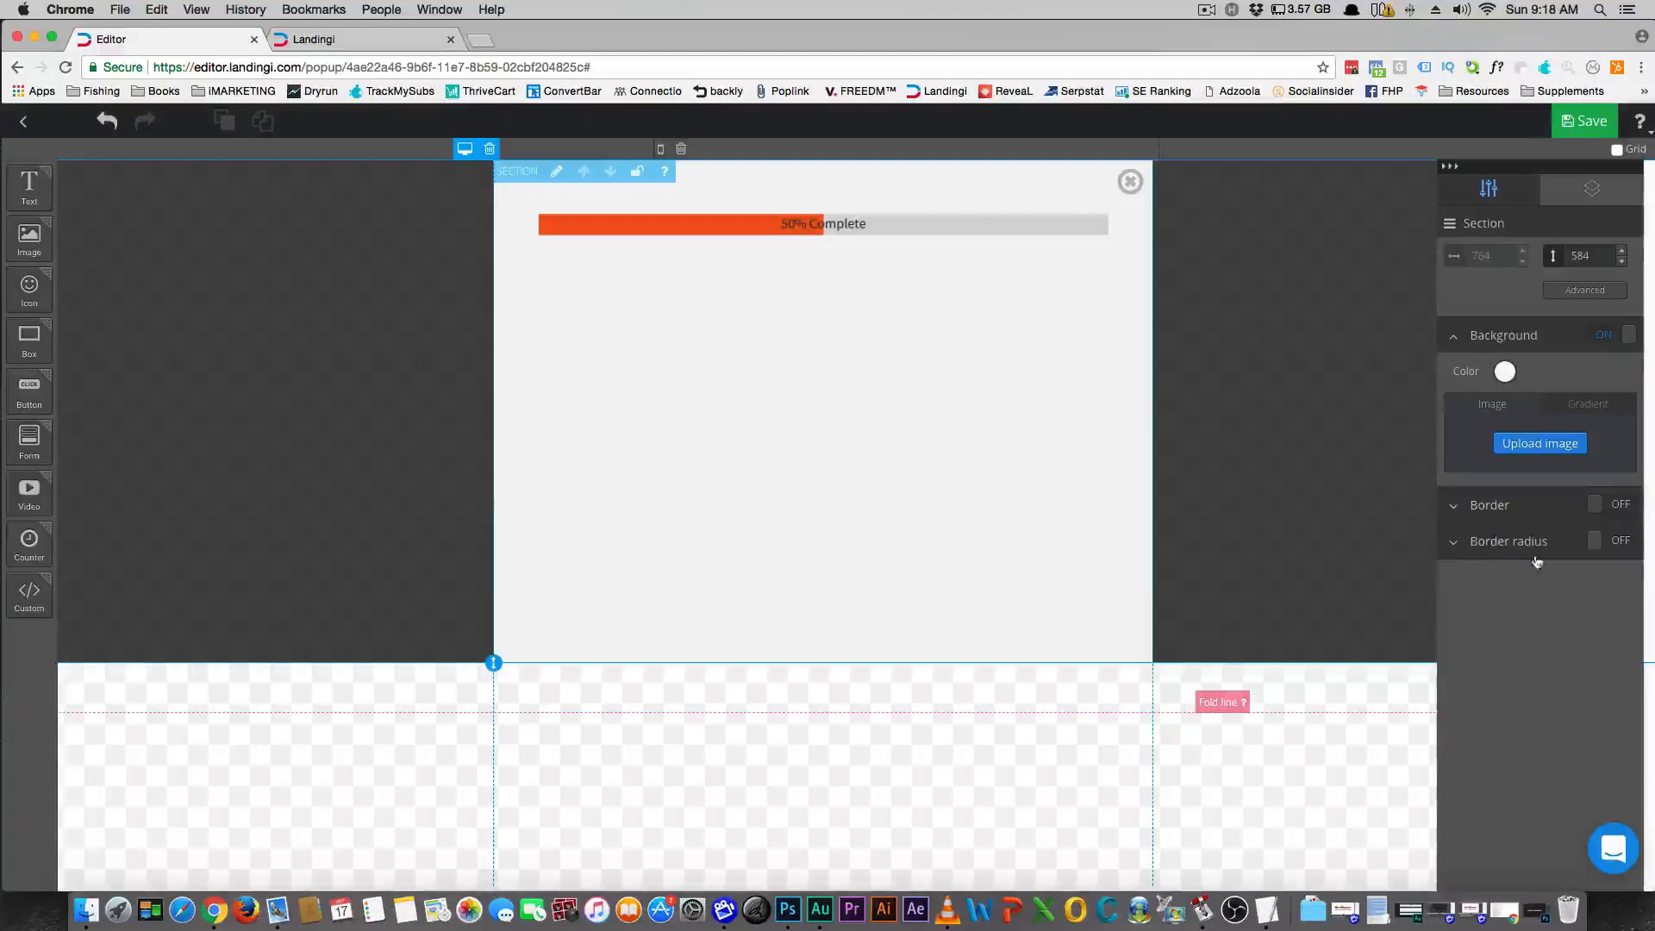
{"action": "left_click", "coordinate": [1501, 556]}
{"action": "left_click", "coordinate": [1618, 547]}
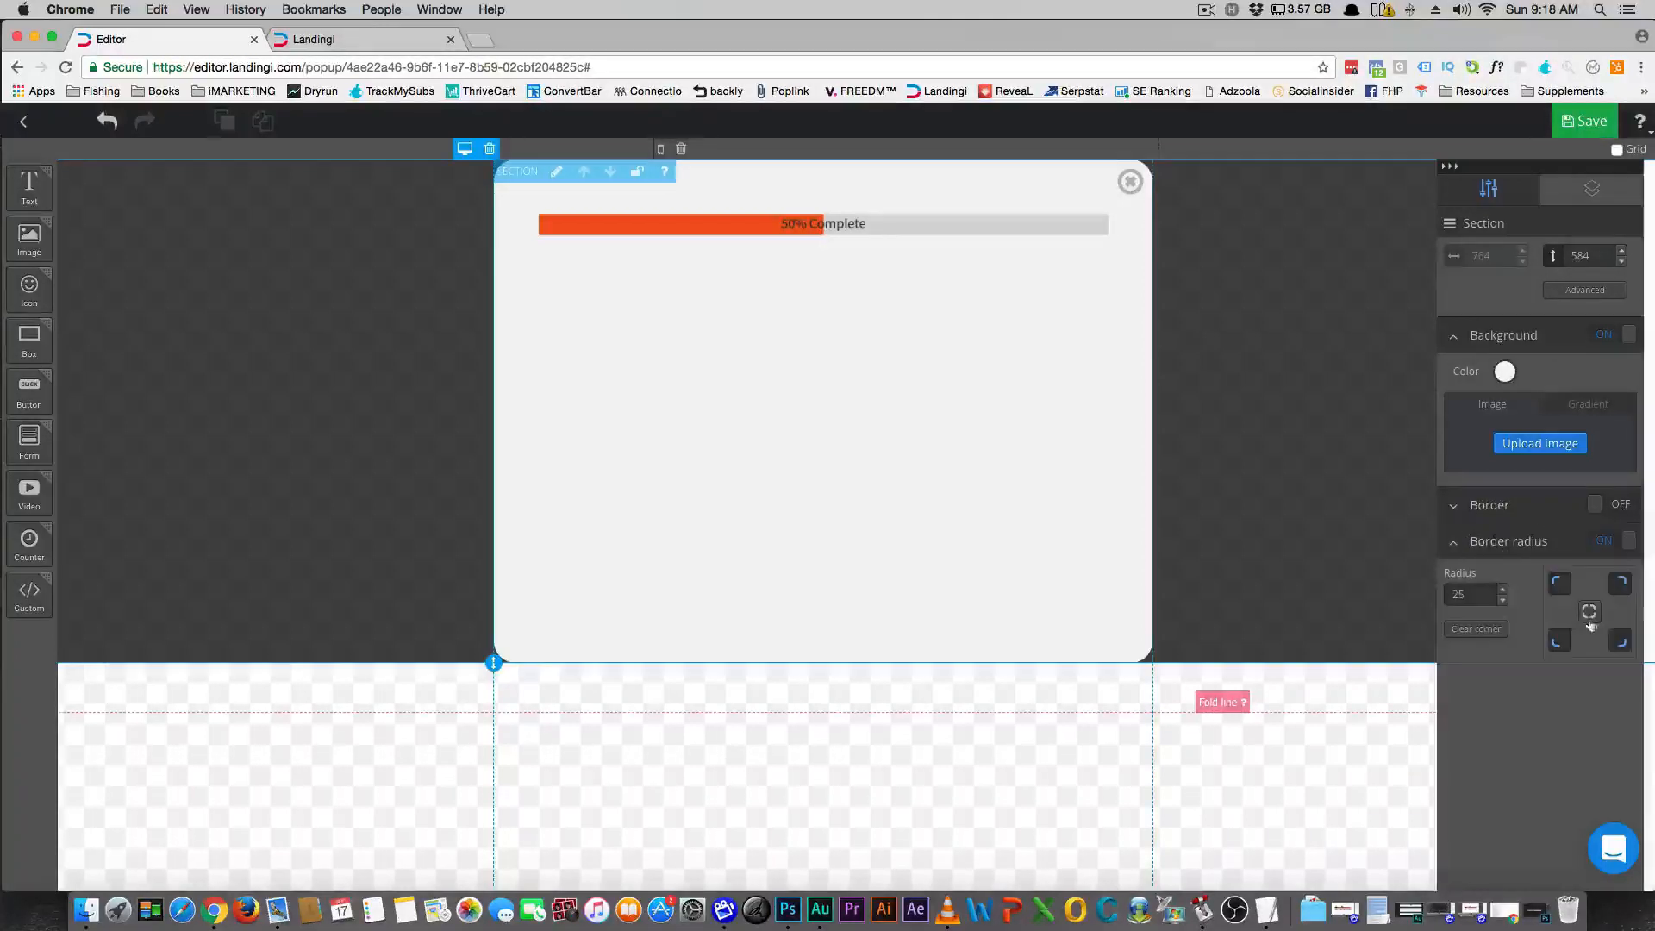
{"action": "left_click", "coordinate": [1501, 607]}
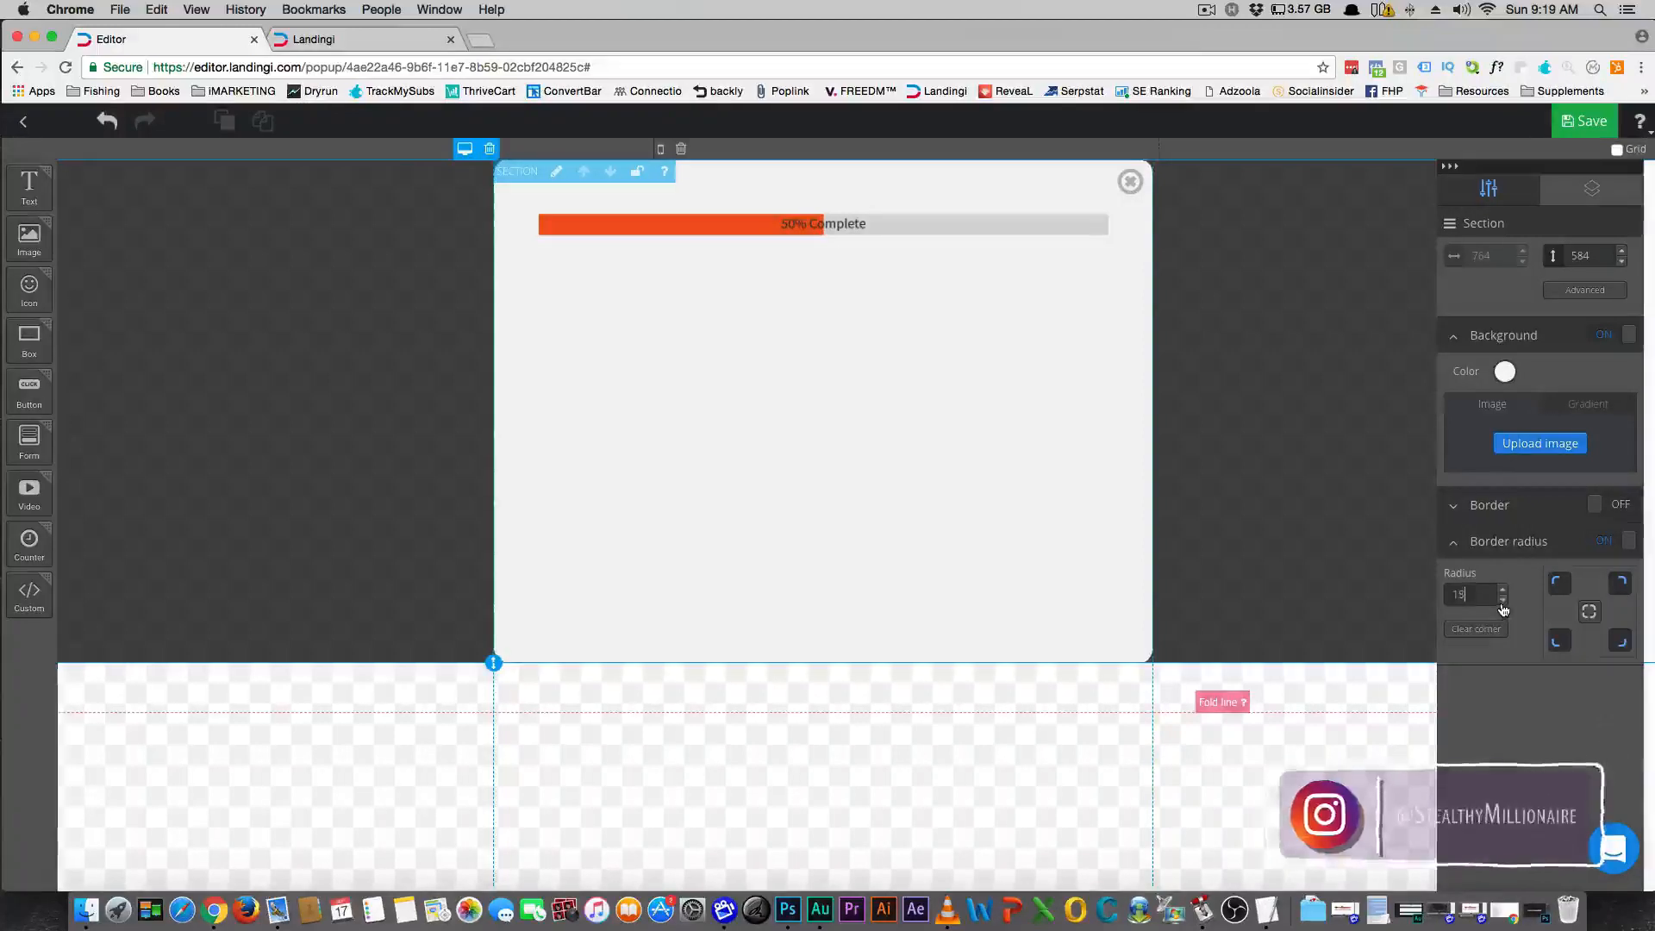
{"action": "left_click", "coordinate": [1177, 418]}
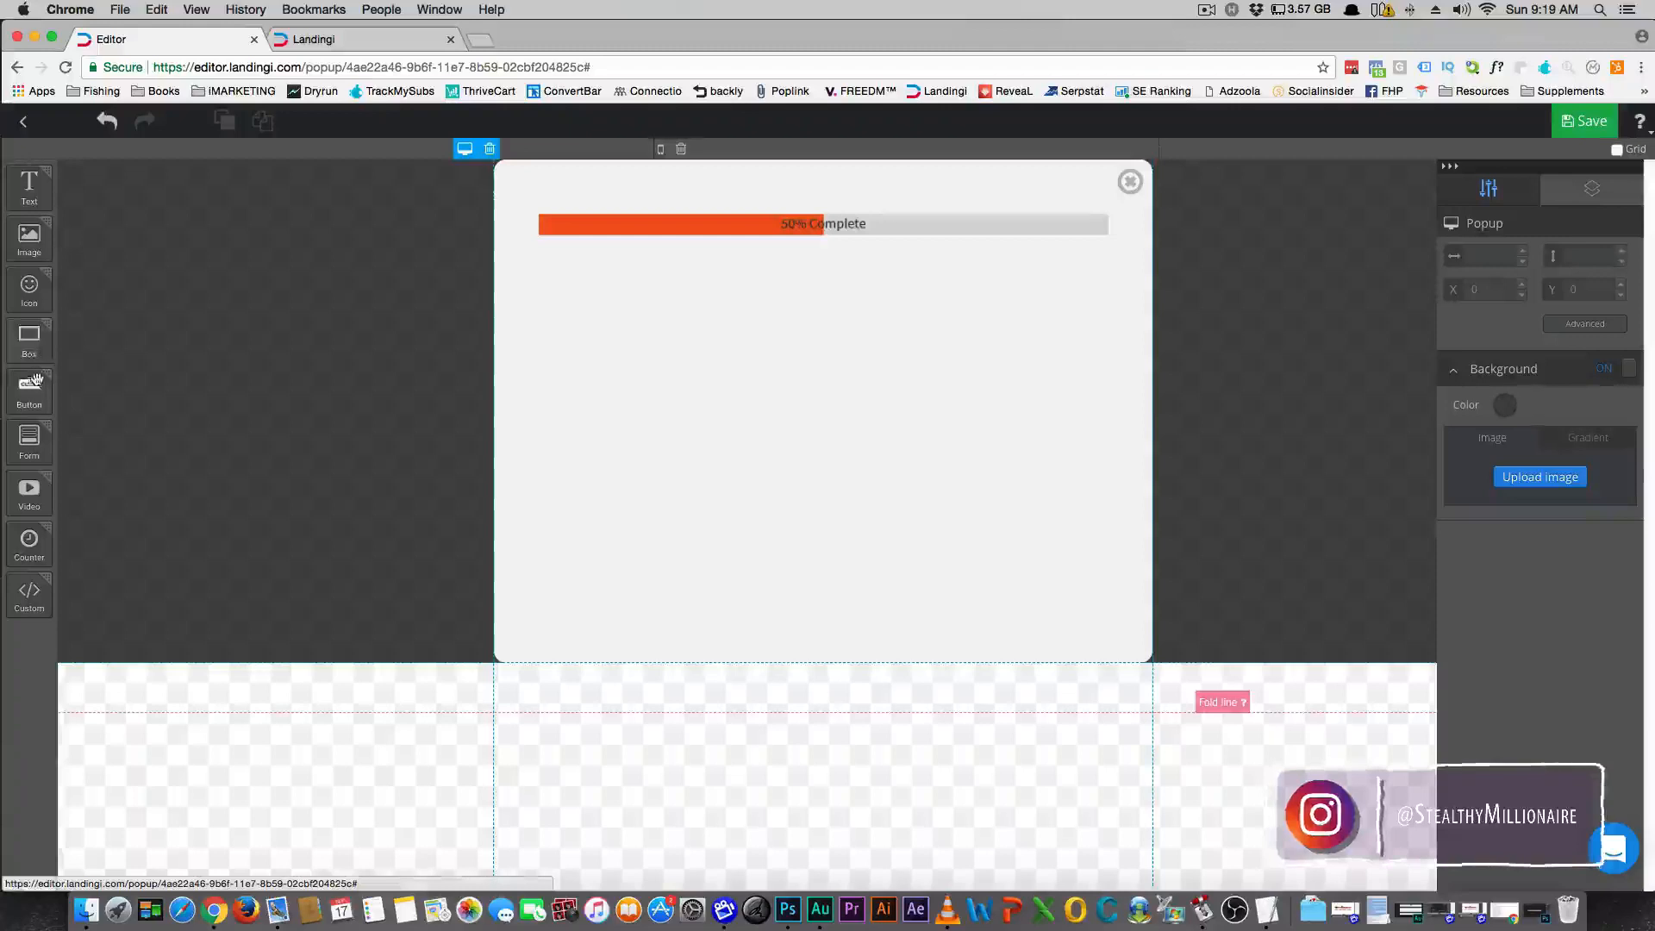
Add a text element below the progress bar, about 601 wide, at about X 82, Y 149
{"action": "left_click_drag", "start_coordinate": [29, 185], "coordinate": [614, 326]}
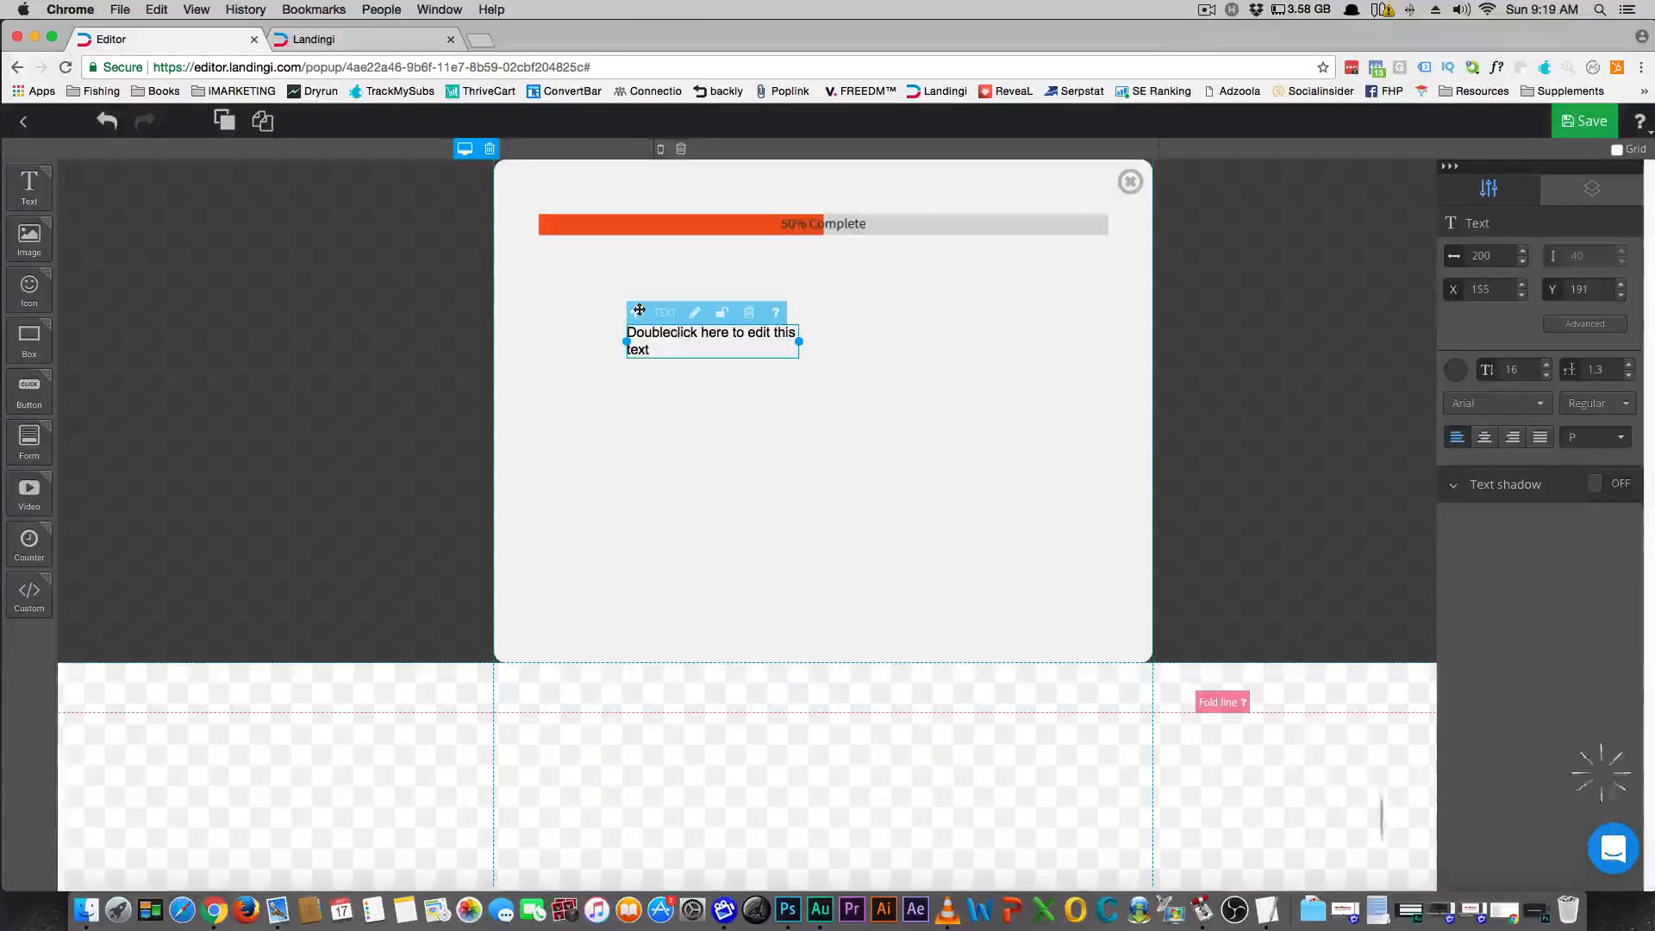
{"action": "double_click", "coordinate": [669, 353]}
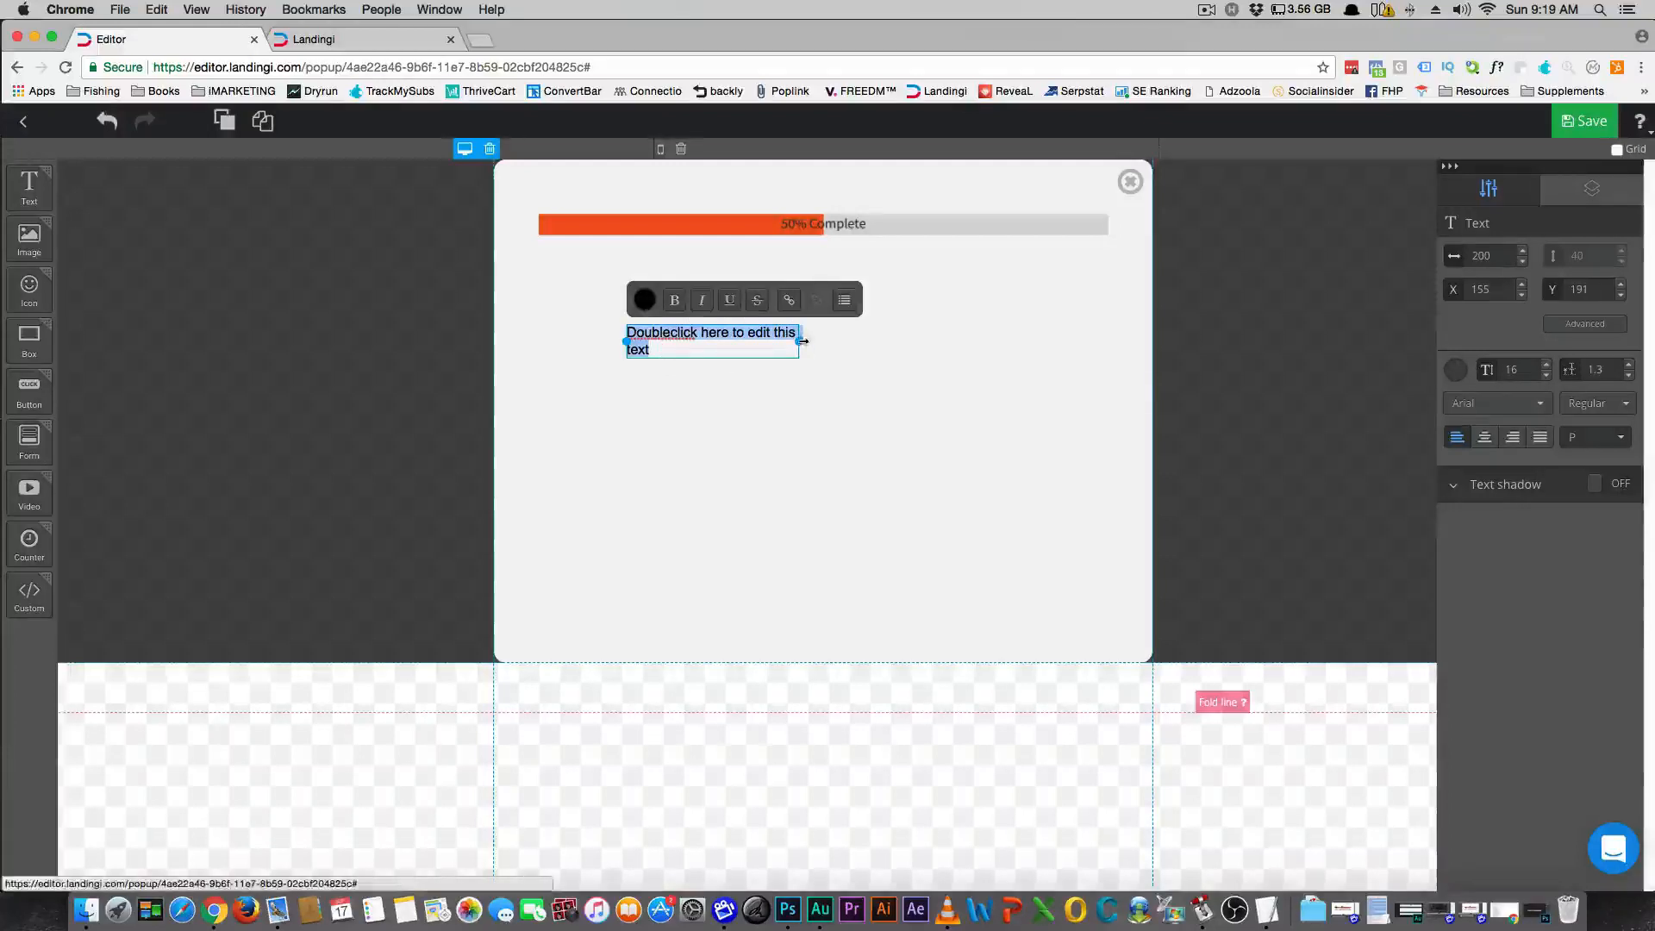
{"action": "left_click_drag", "start_coordinate": [799, 341], "coordinate": [1071, 332]}
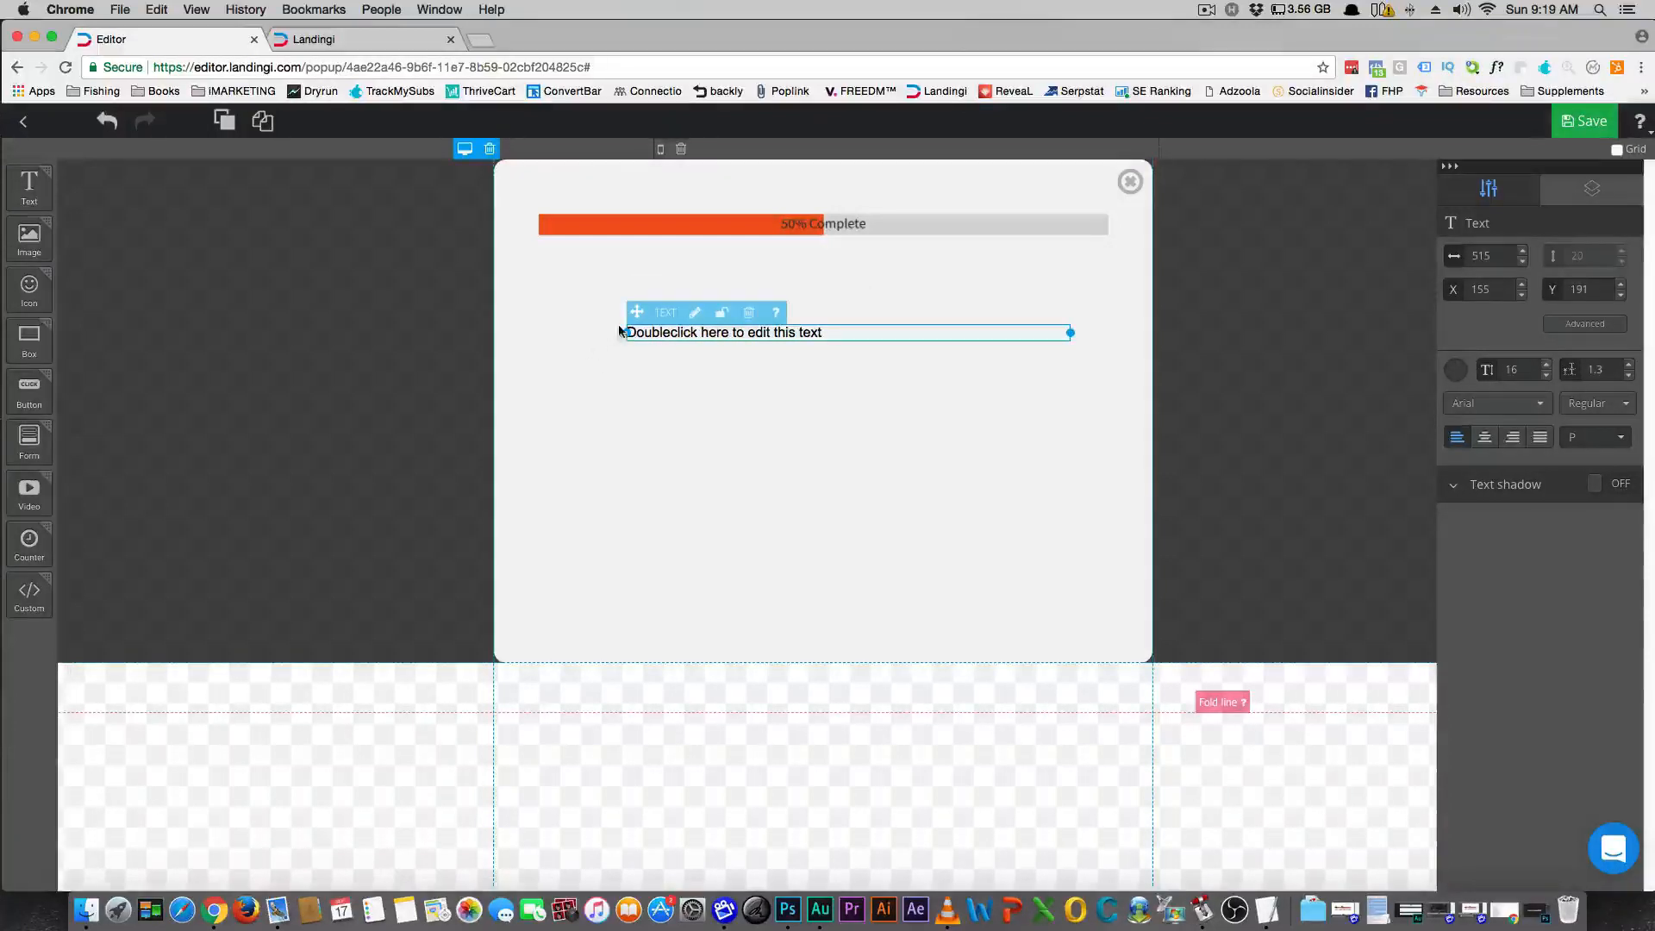
{"action": "left_click_drag", "start_coordinate": [624, 333], "coordinate": [574, 276]}
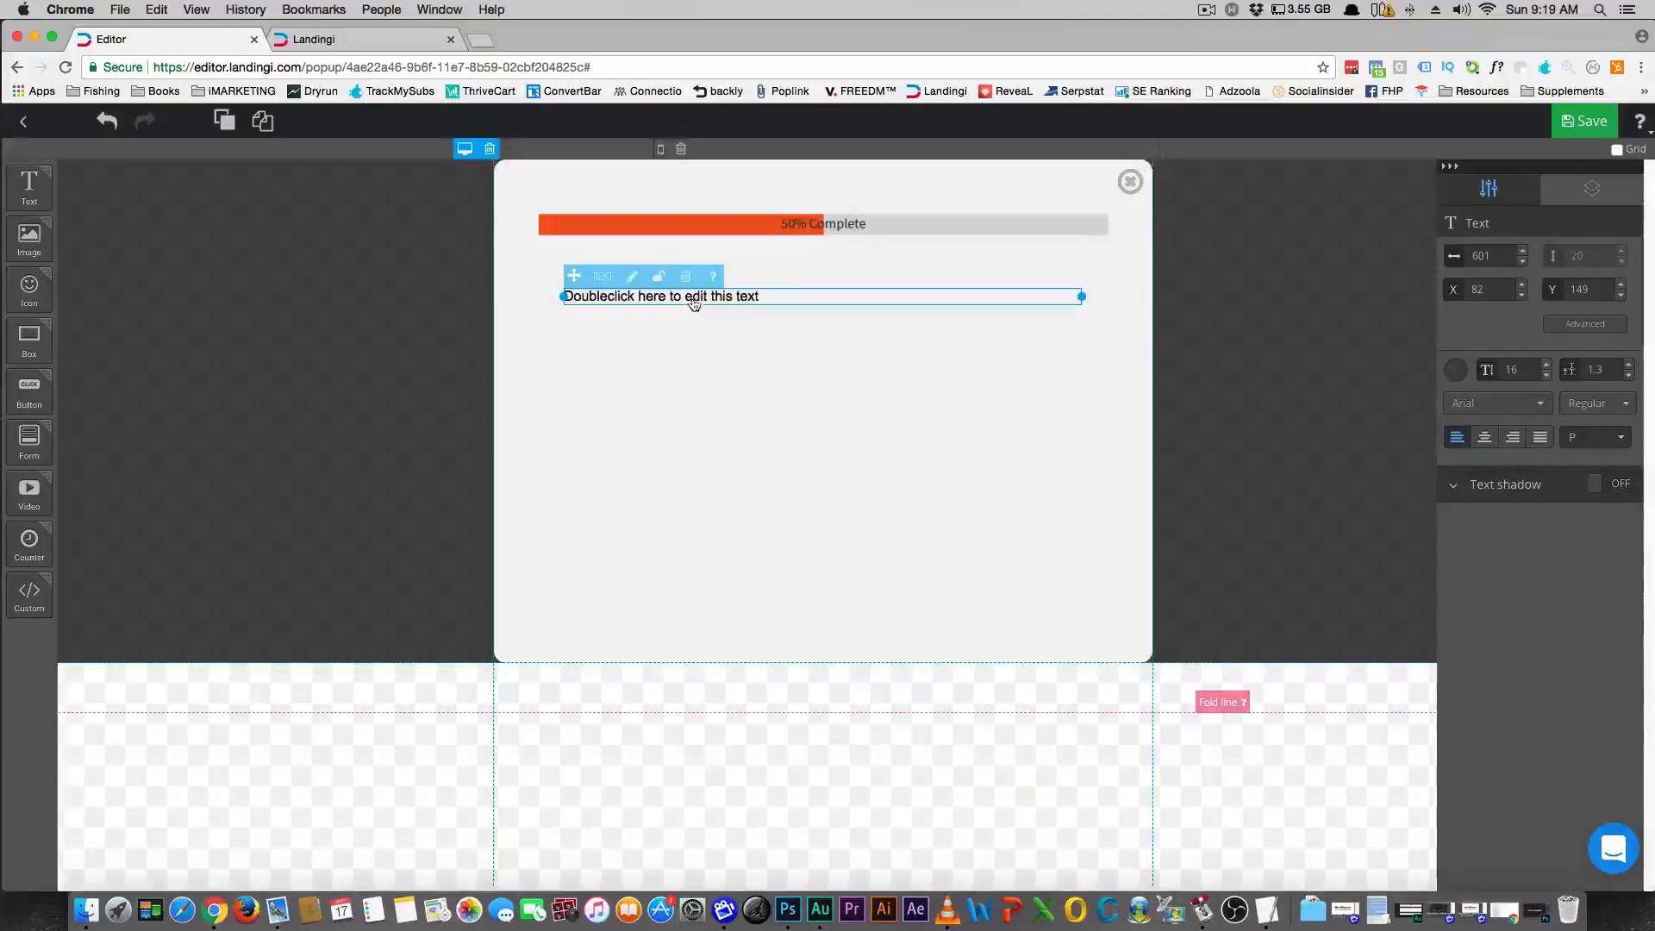
Replace the placeholder text with "THIS IS YOUR MAIN HEADLINE AND A SHORT BENEFIT OF WHAT THEY WILL BE GETTING GOES HERE MAKE THIS SHIT GOOD!"
{"action": "double_click", "coordinate": [690, 296]}
{"action": "type", "text": "T"}
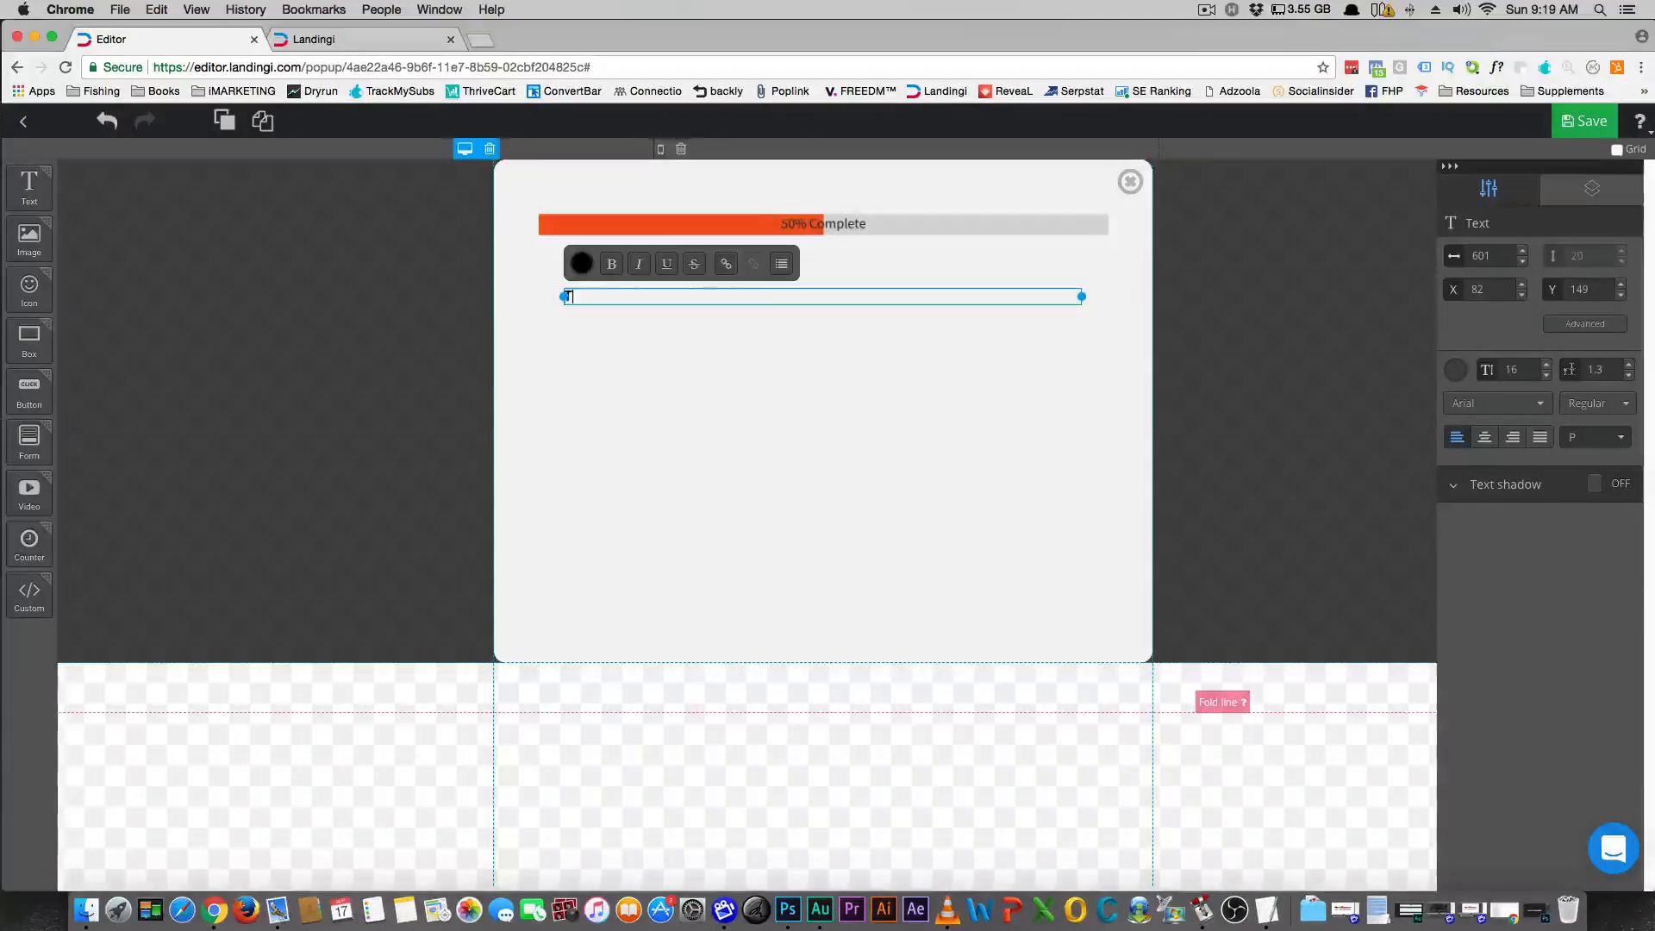
{"action": "type", "text": "HIS IS Y"}
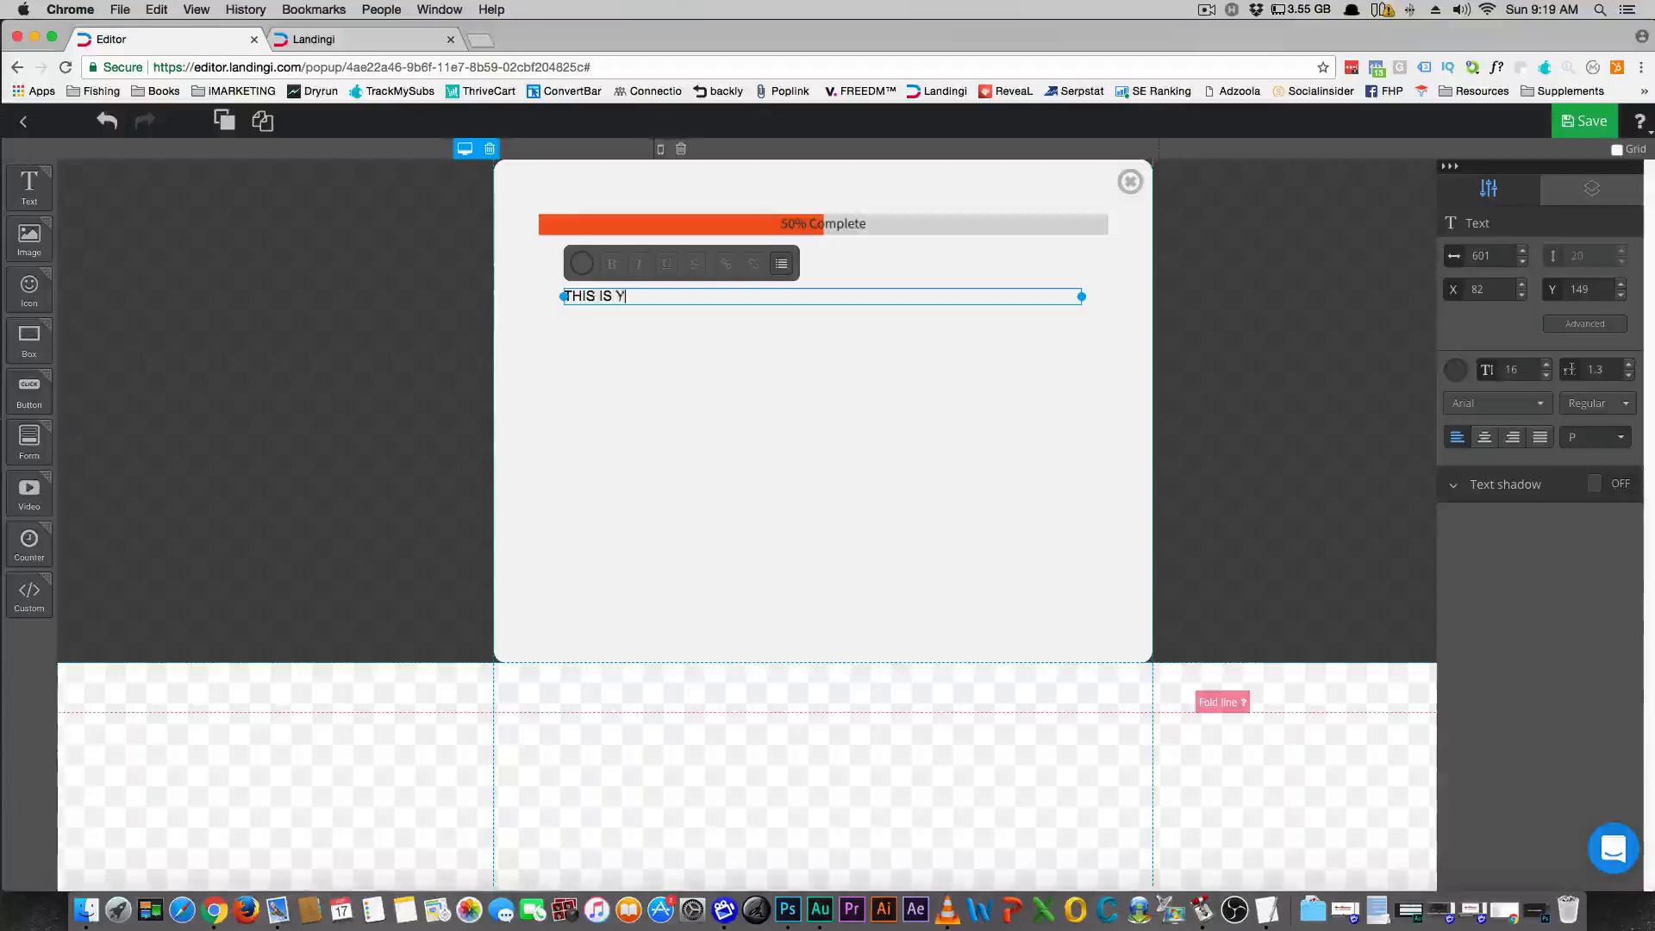
{"action": "type", "text": "OUR MAIN "}
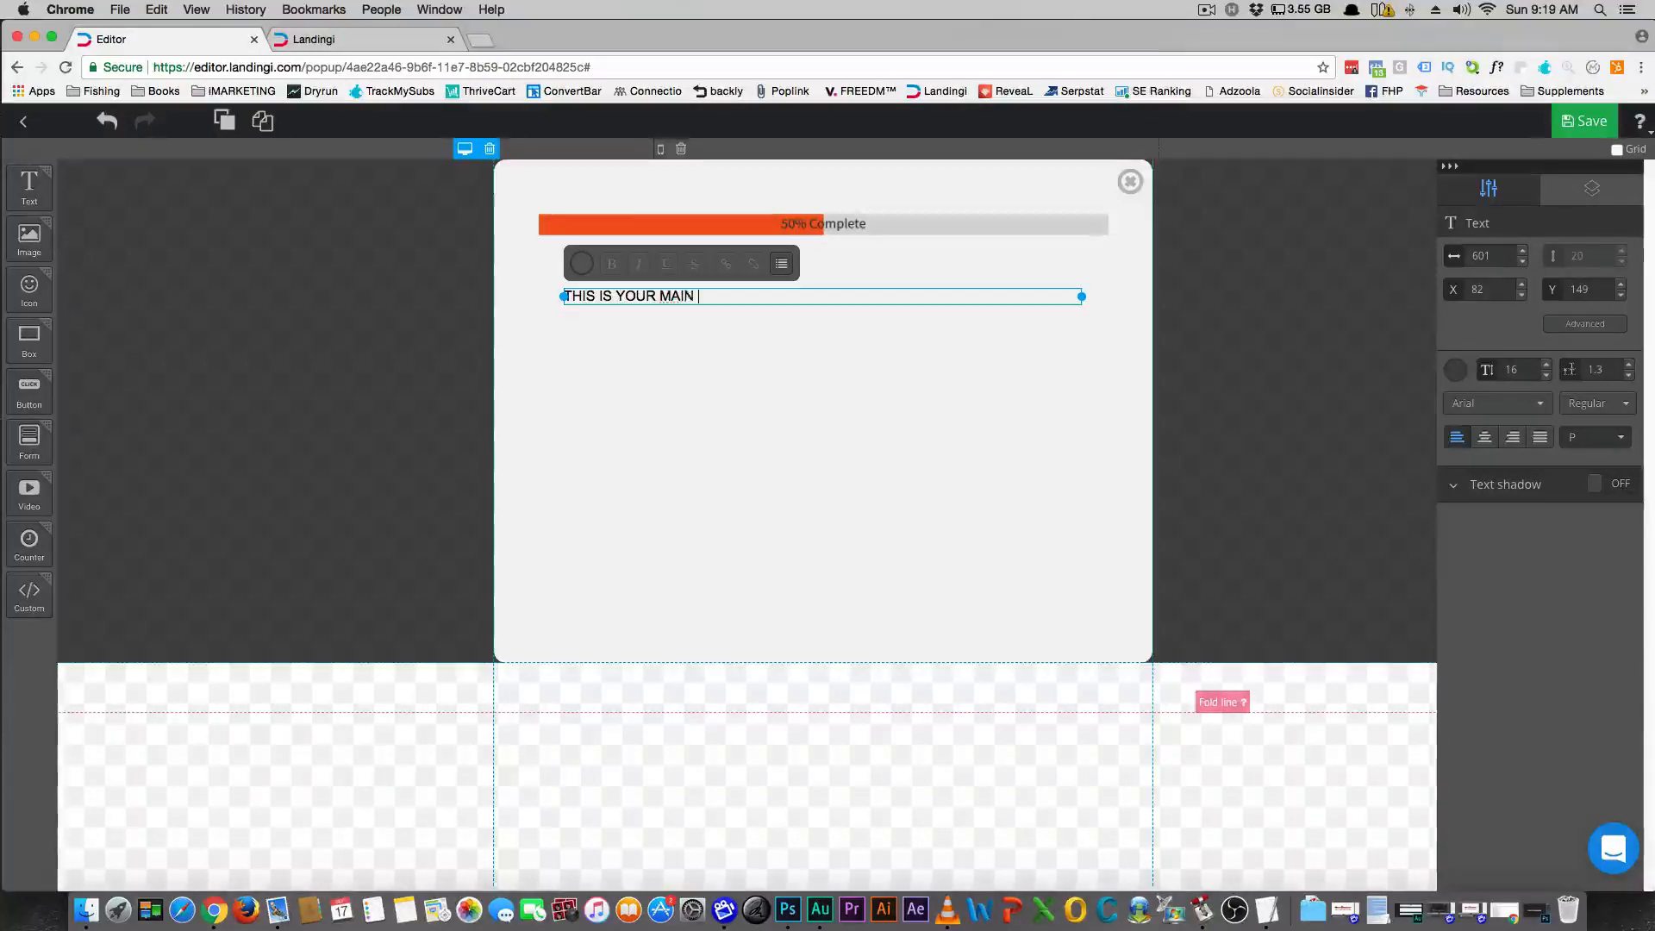
{"action": "type", "text": "HEADLINE "}
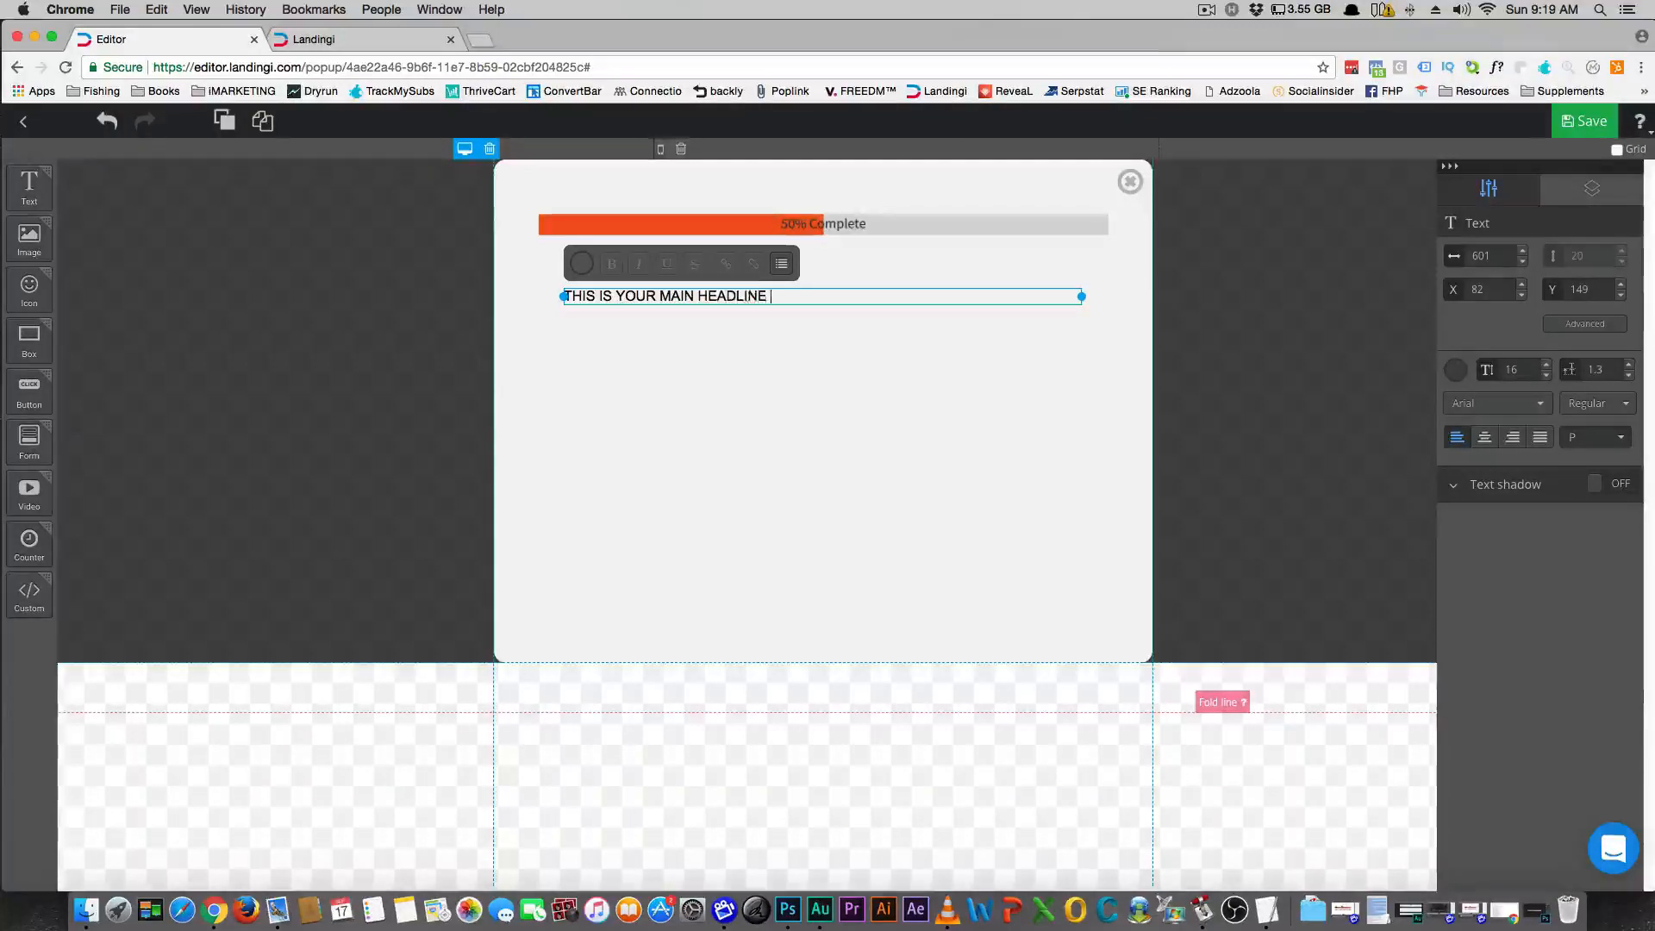
{"action": "type", "text": "AND AN "}
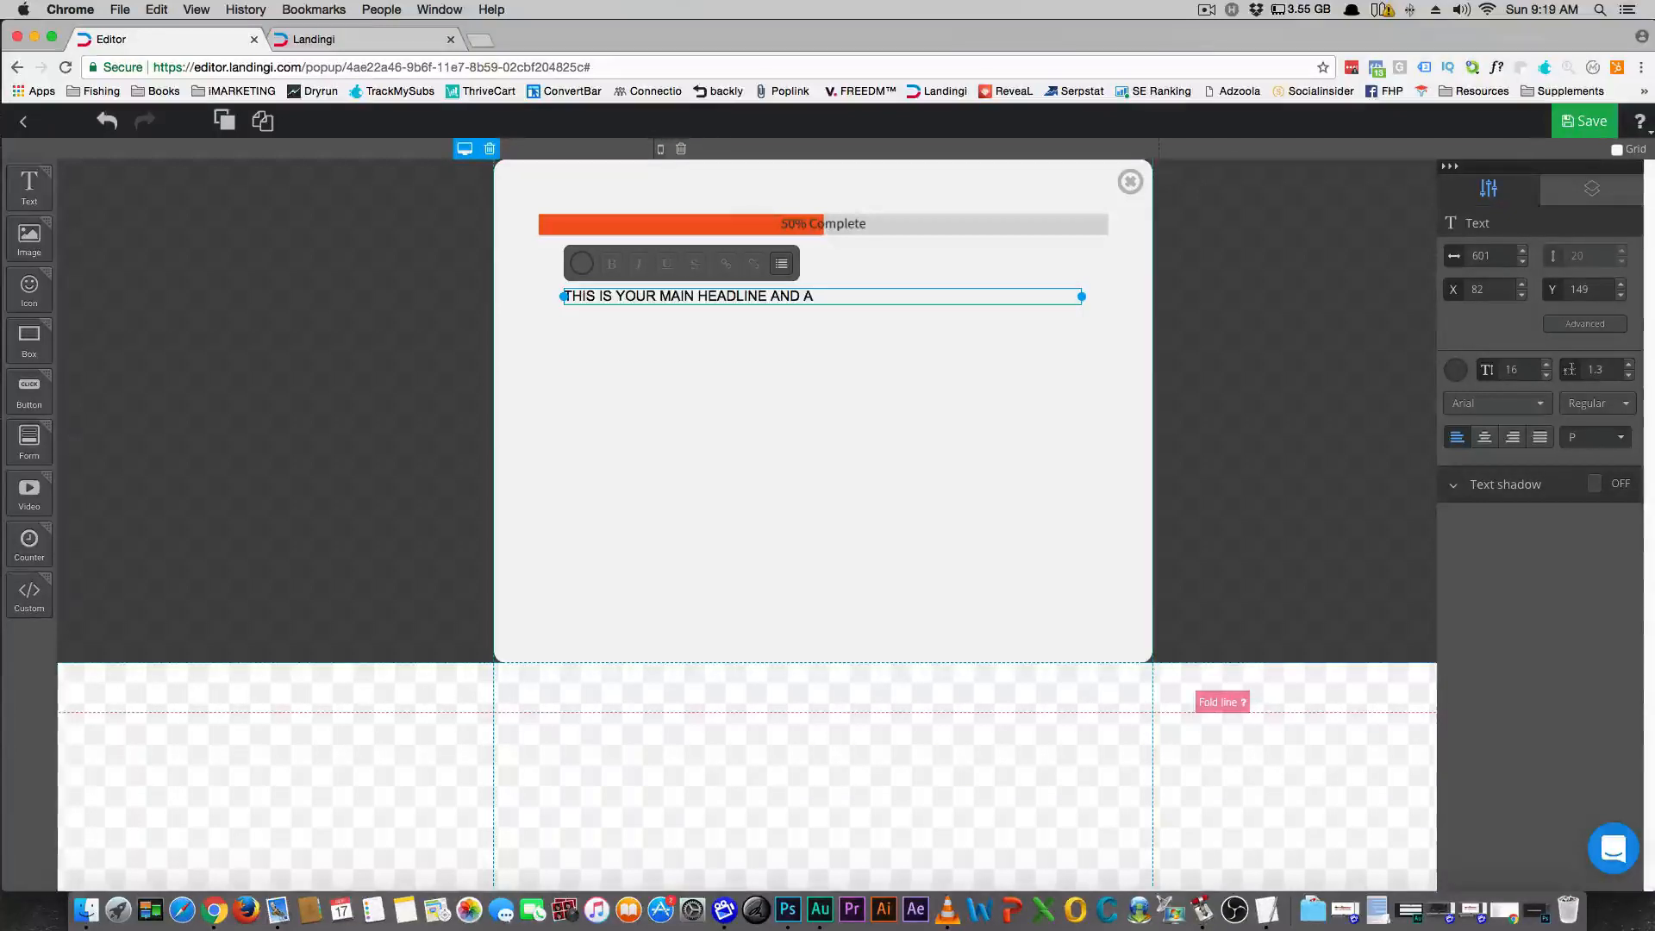
{"action": "type", "text": " SHOT"}
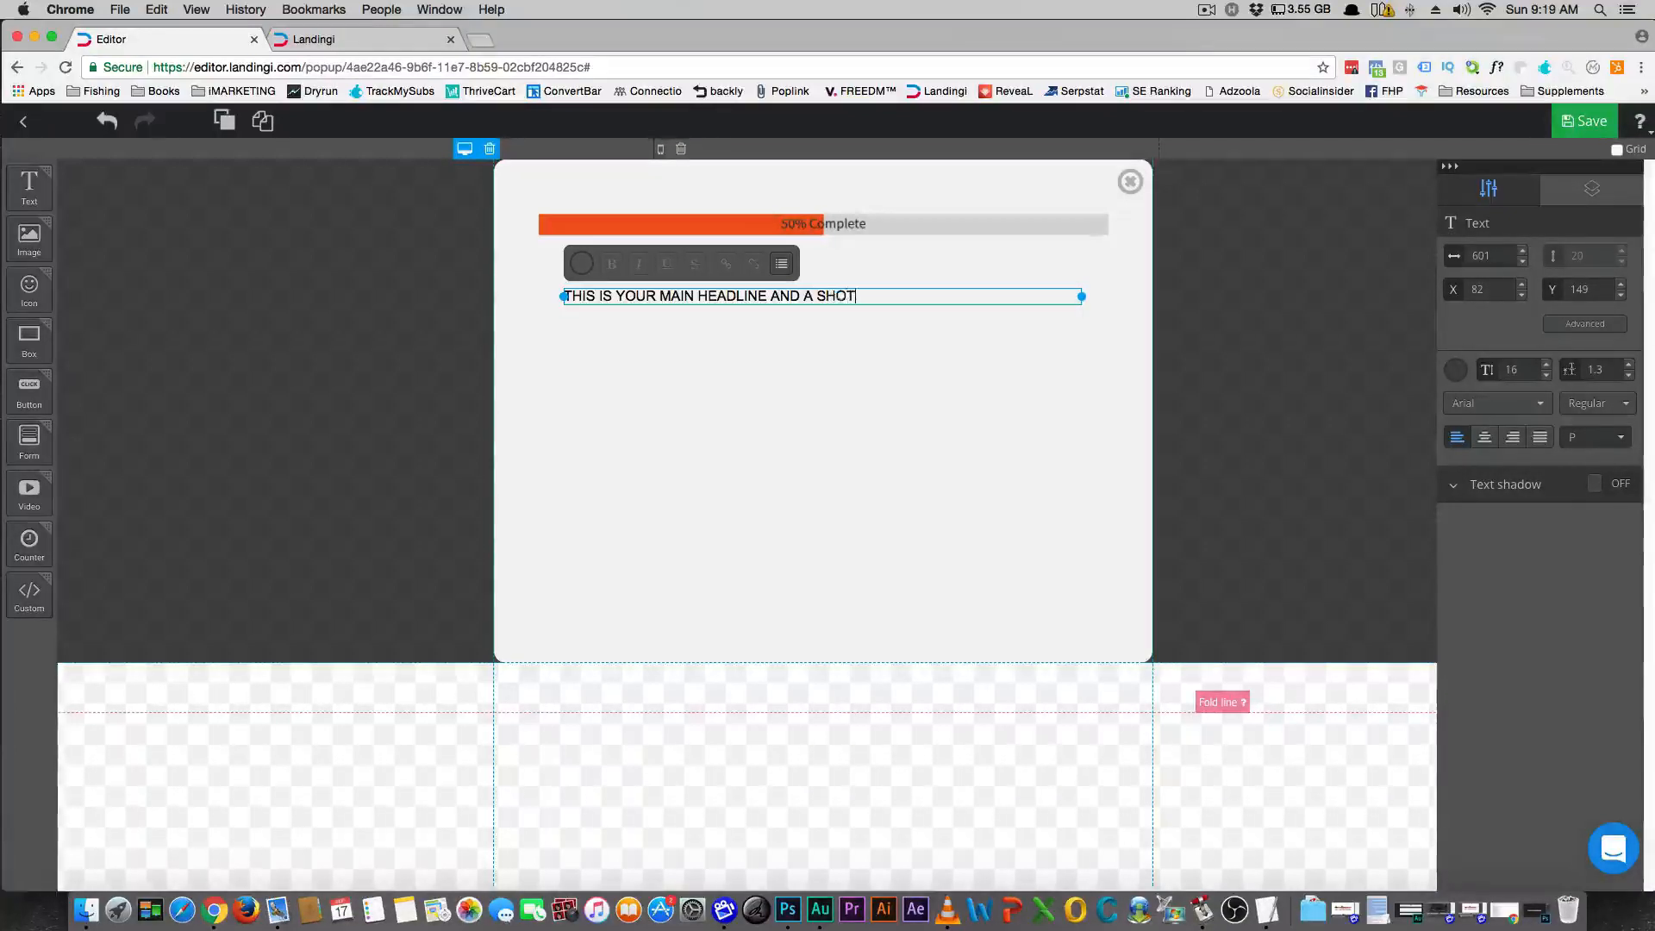
{"action": "key", "text": "BackSpace"}
{"action": "type", "text": "RT BENE"}
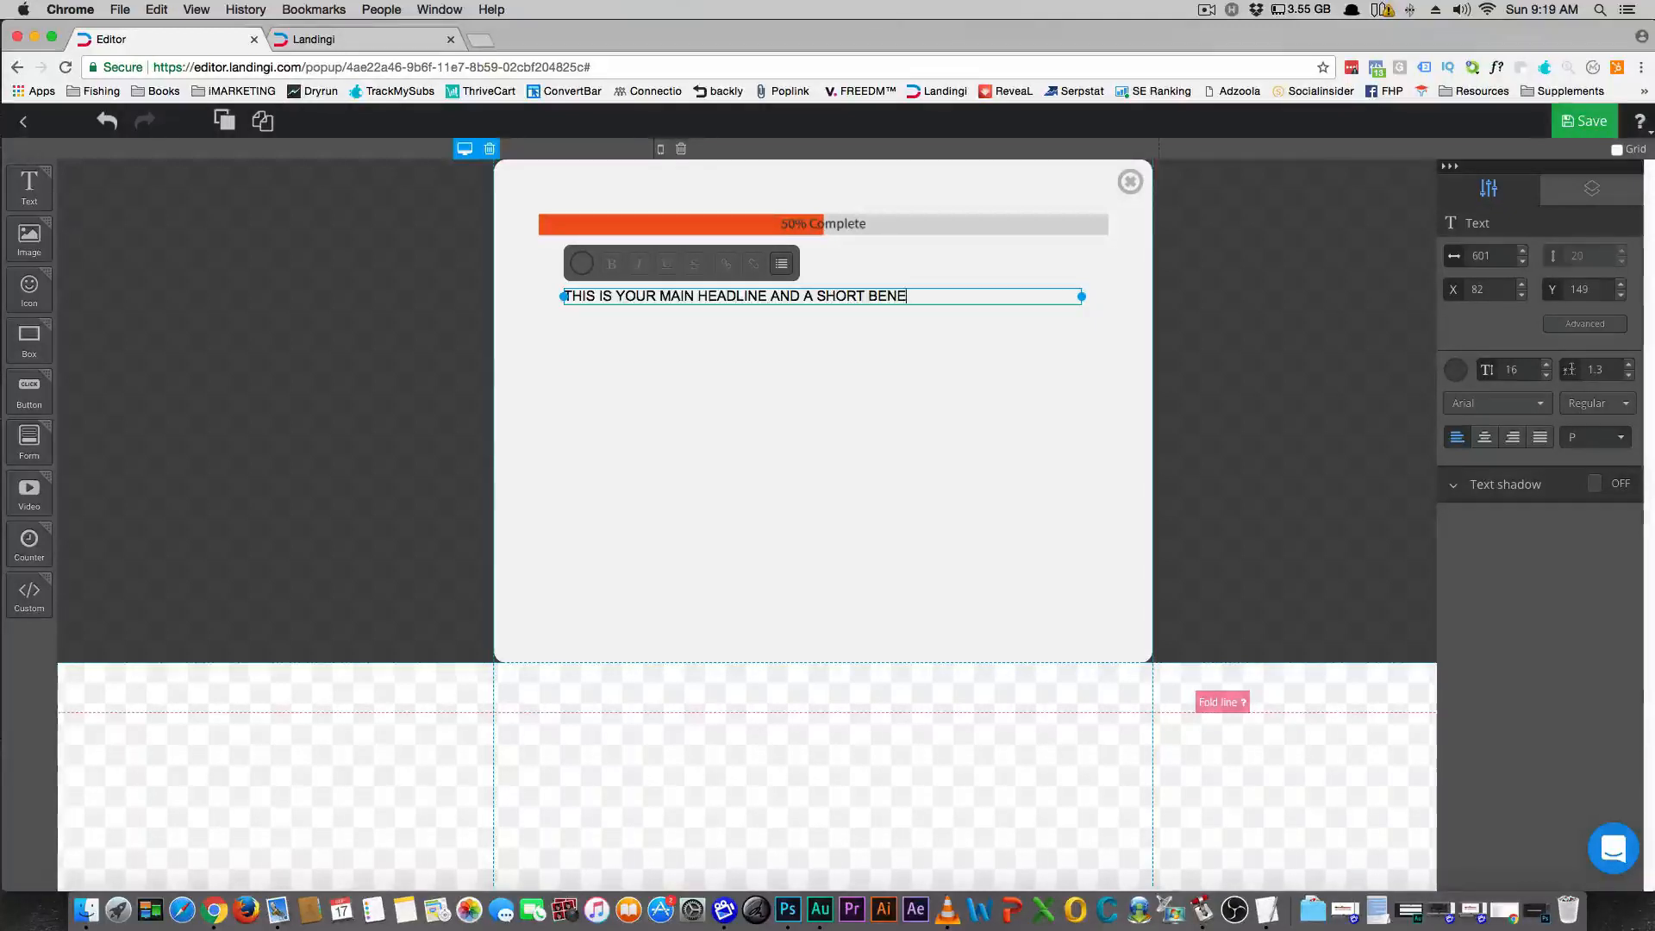
{"action": "type", "text": "FIT OF "}
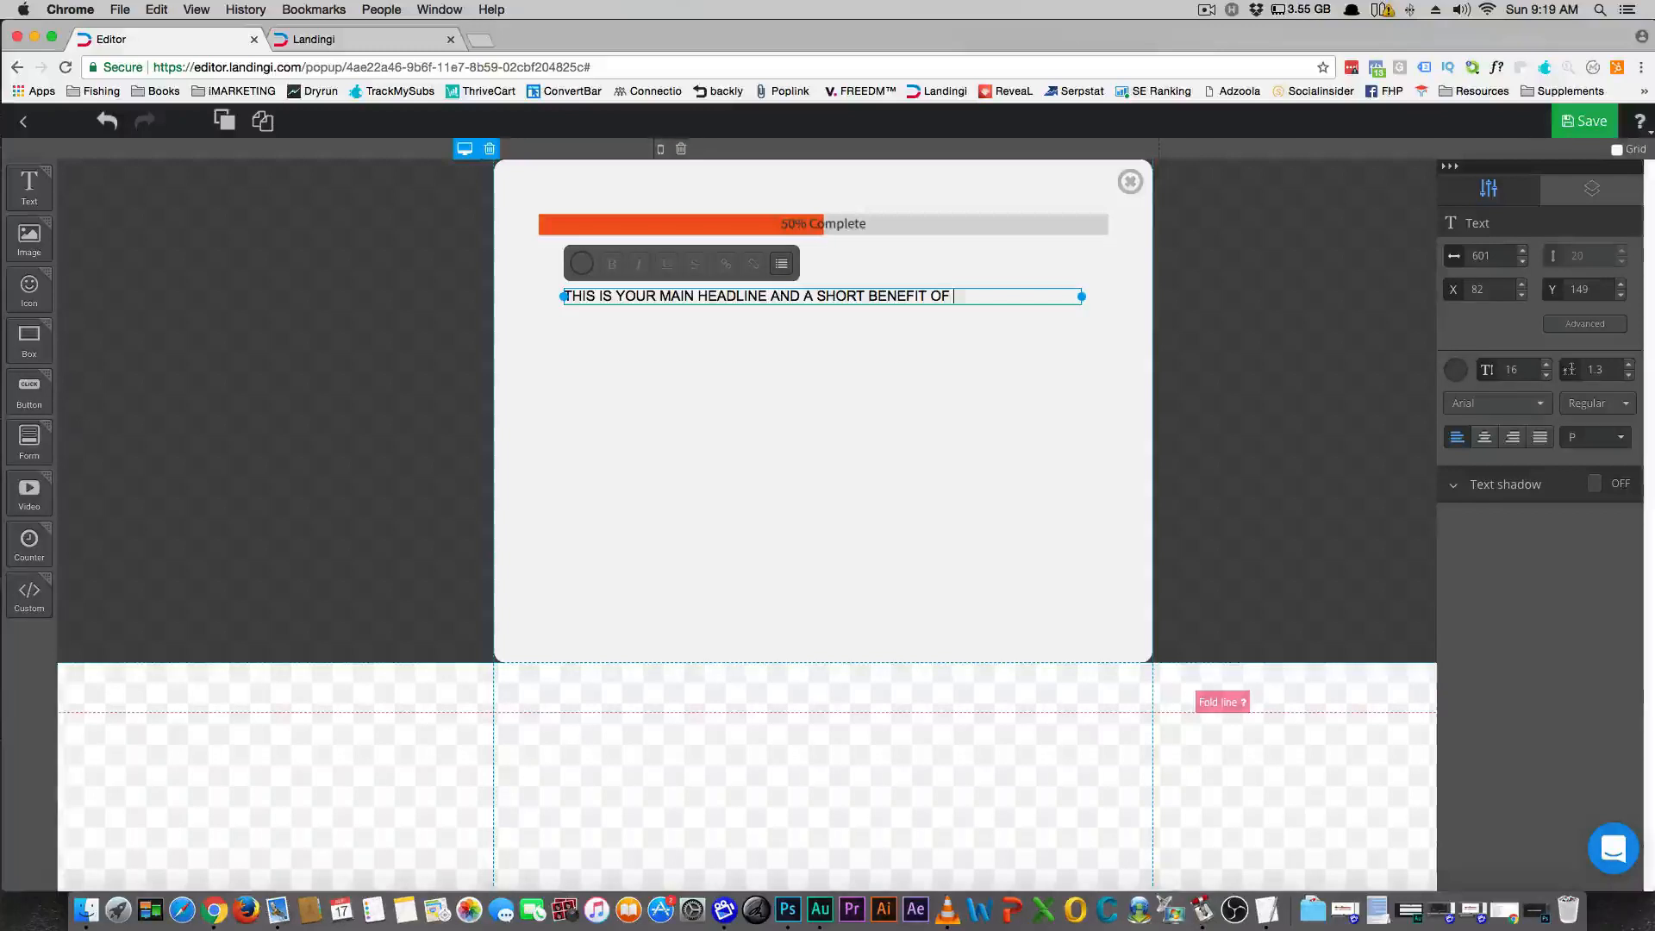
{"action": "type", "text": "WHAT THEU"}
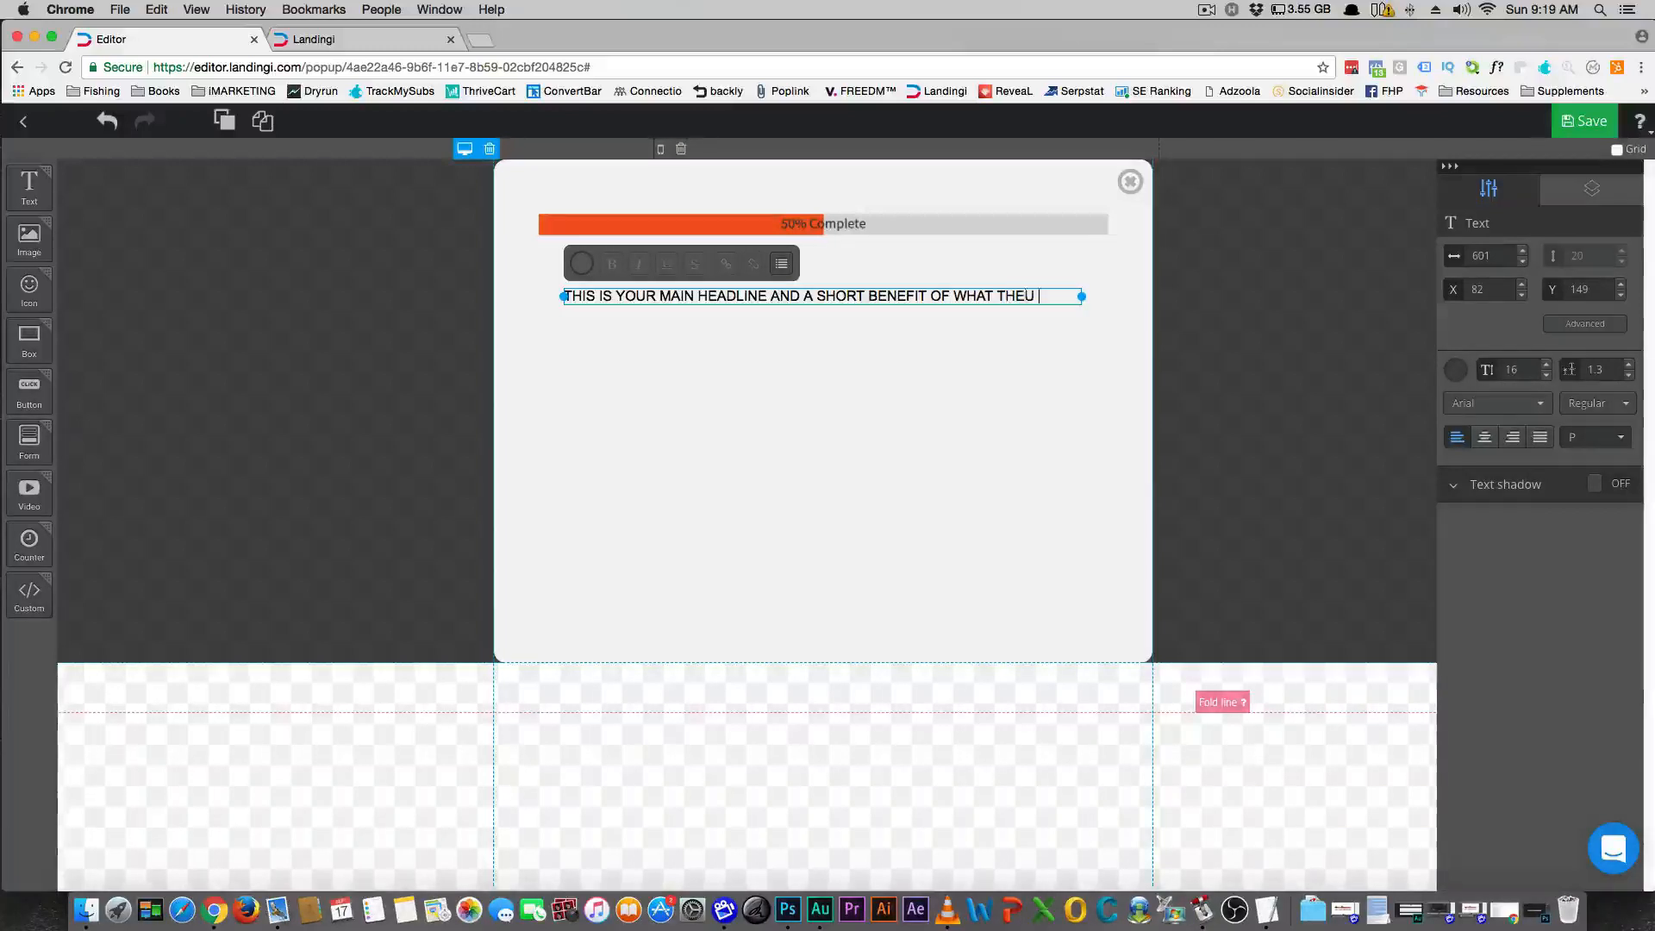
{"action": "key", "text": "BackSpace"}
{"action": "key", "text": "BackSpace"}
{"action": "type", "text": "Y WILL BE GETT"}
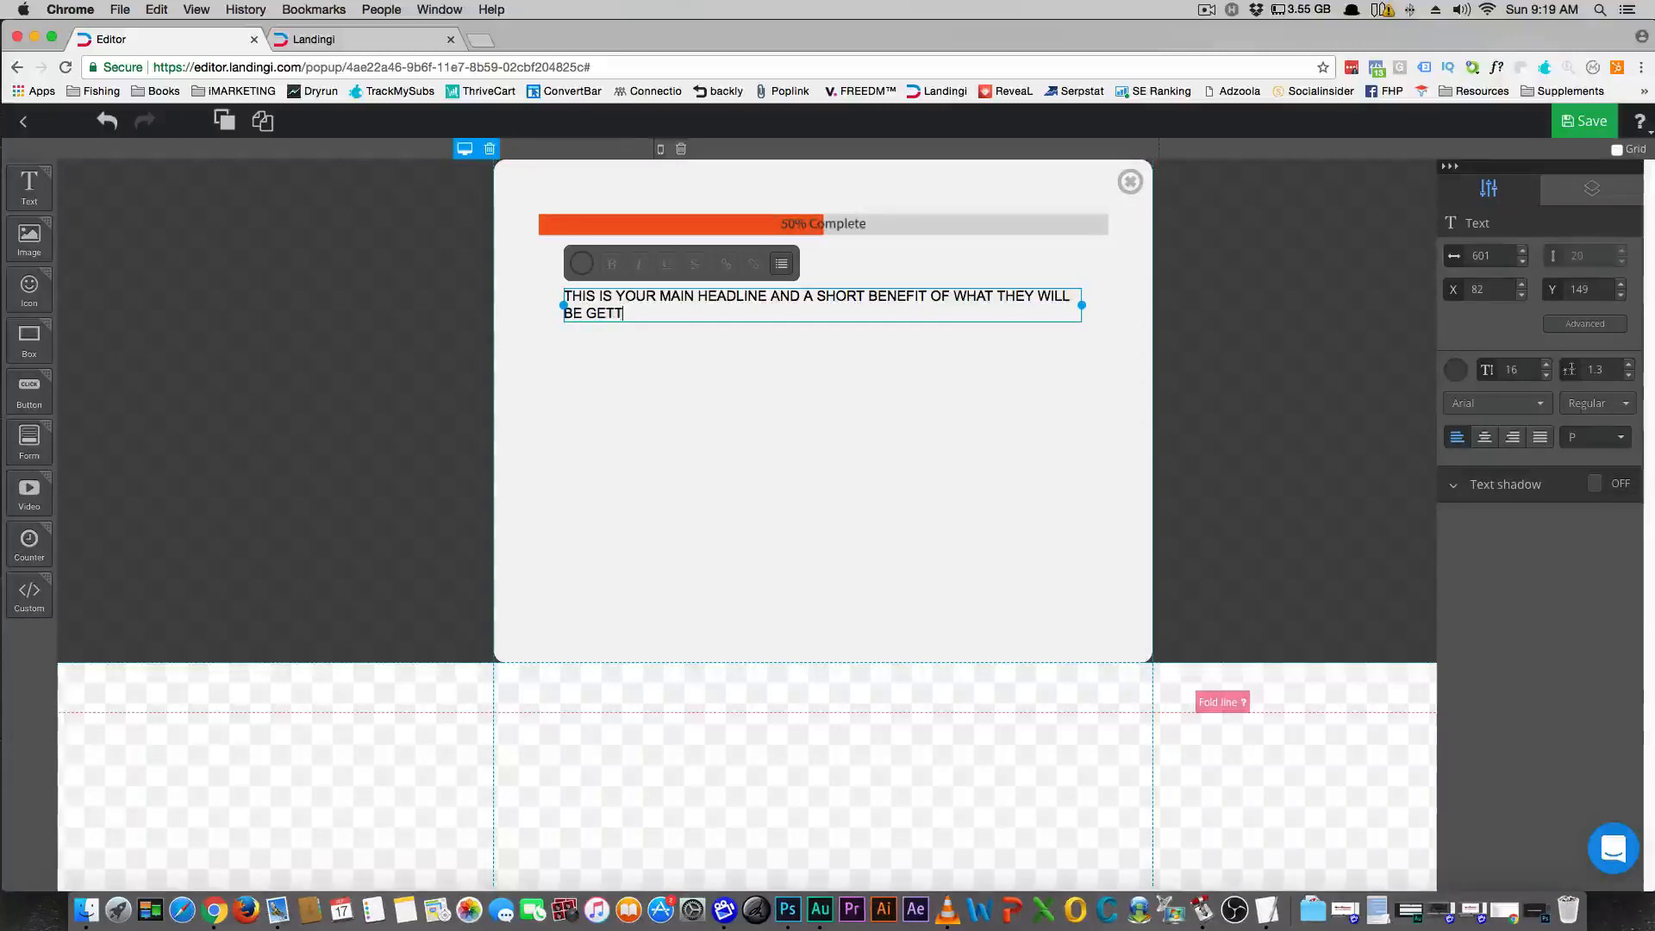
{"action": "type", "text": "ING GOE"}
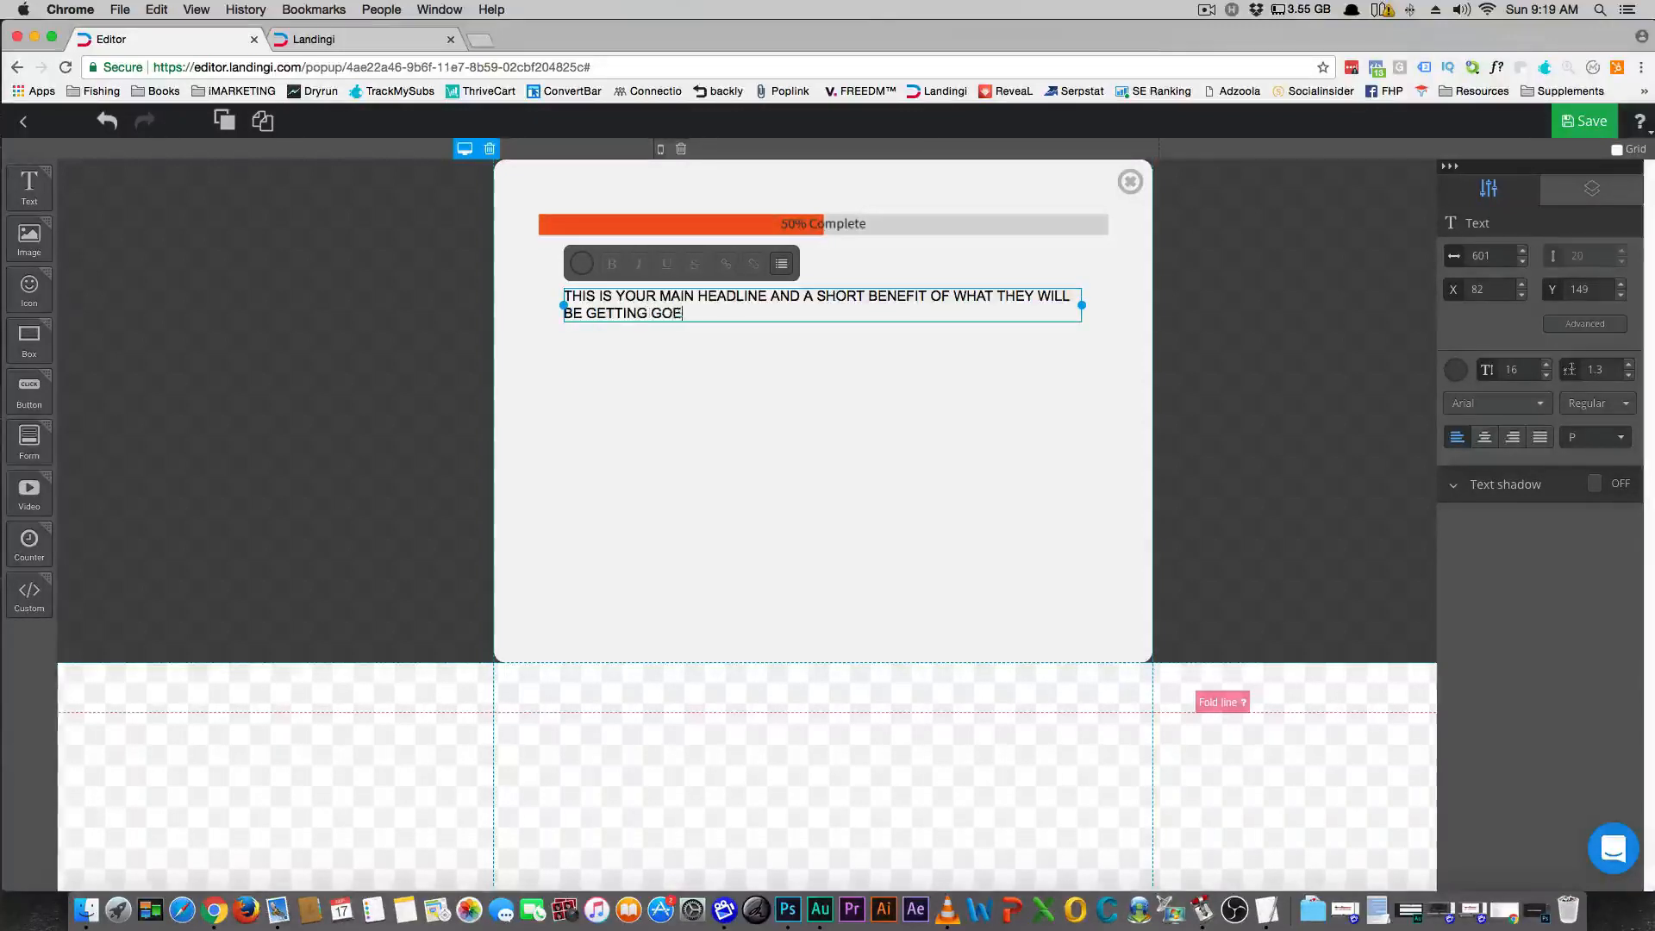
{"action": "type", "text": "S HERE MAKE TH"}
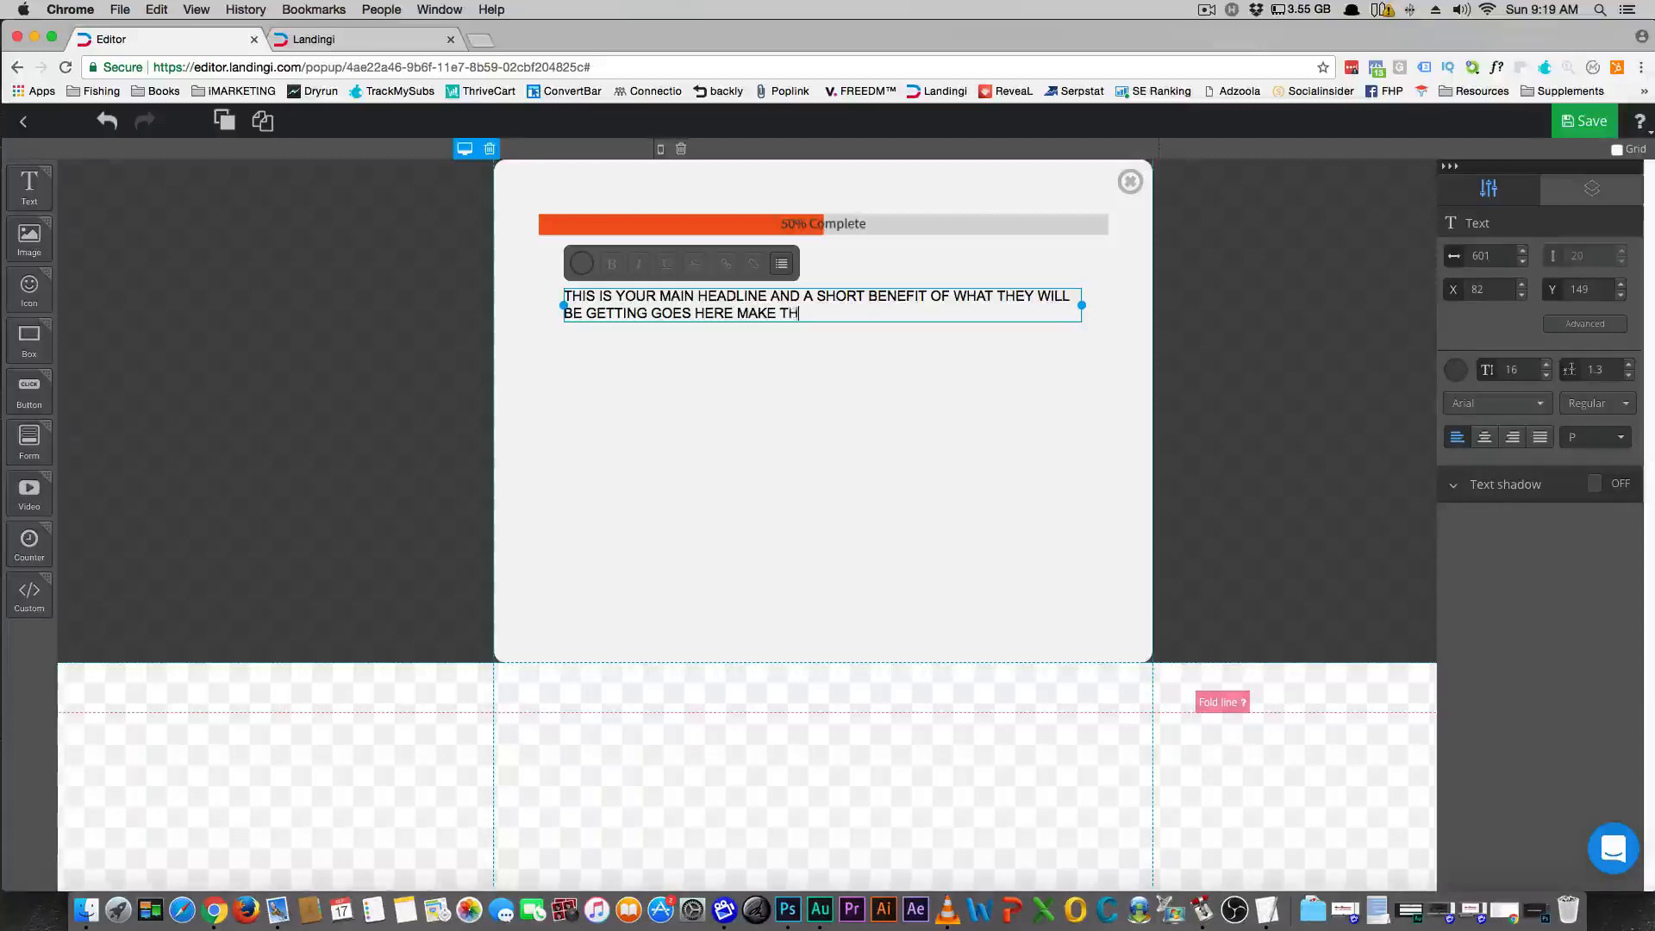
{"action": "type", "text": "IS SHIT goo"}
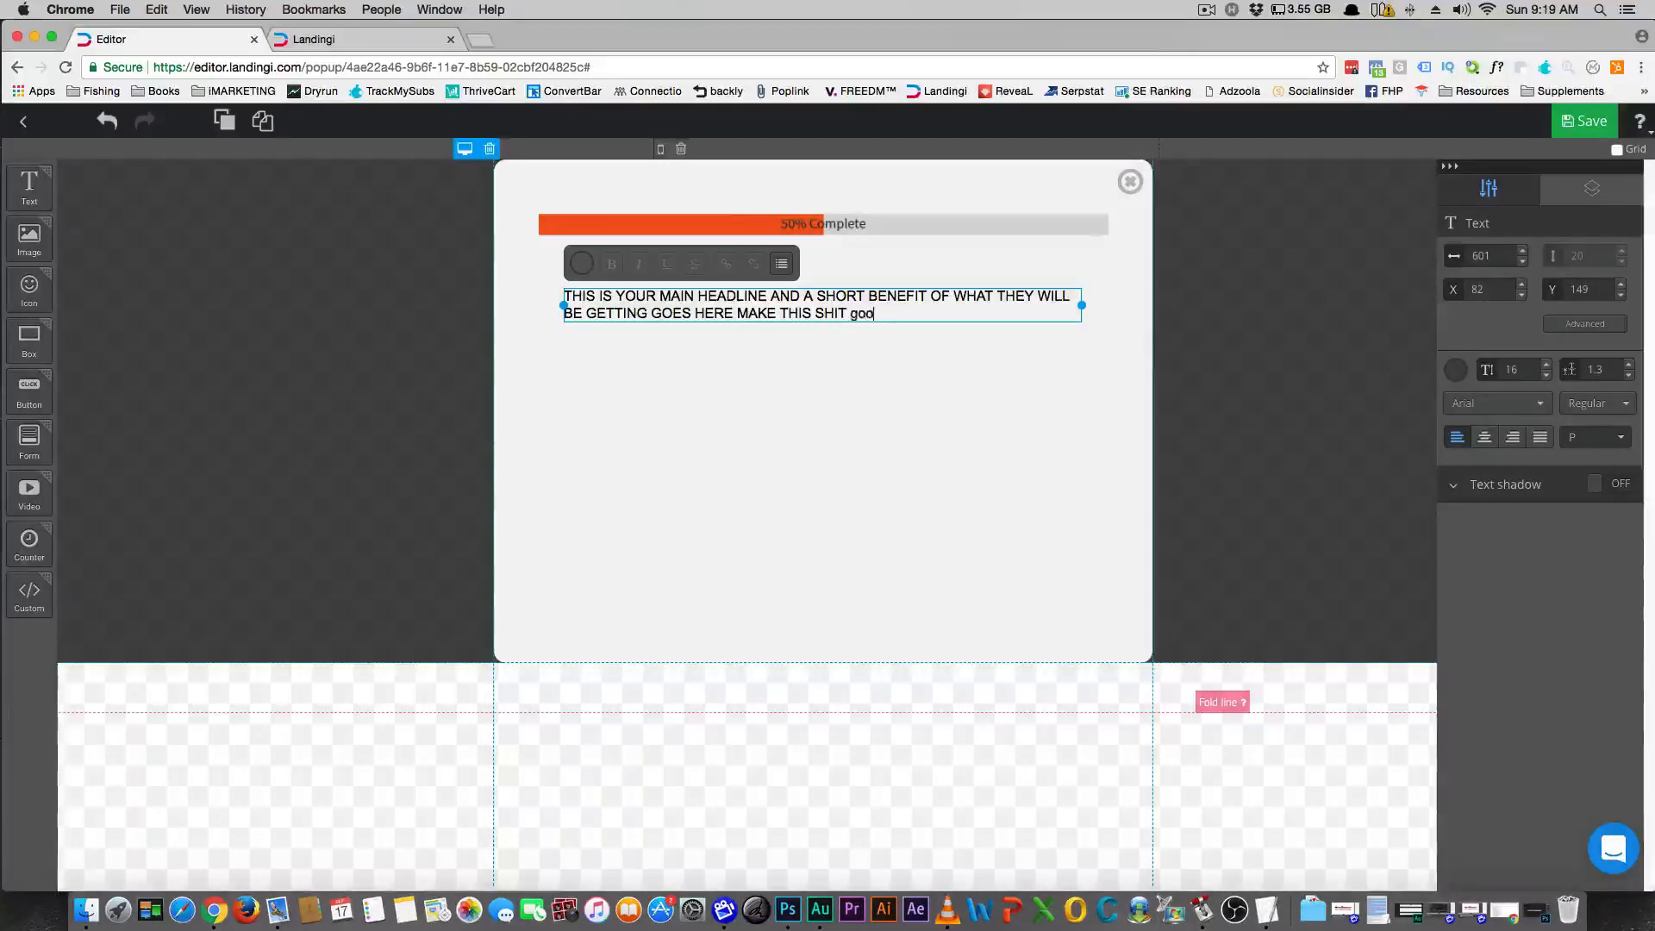
{"action": "type", "text": "d"}
{"action": "key", "text": "BackSpace"}
{"action": "key", "text": "BackSpace"}
{"action": "key", "text": "BackSpace"}
{"action": "type", "text": "GOOD!"}
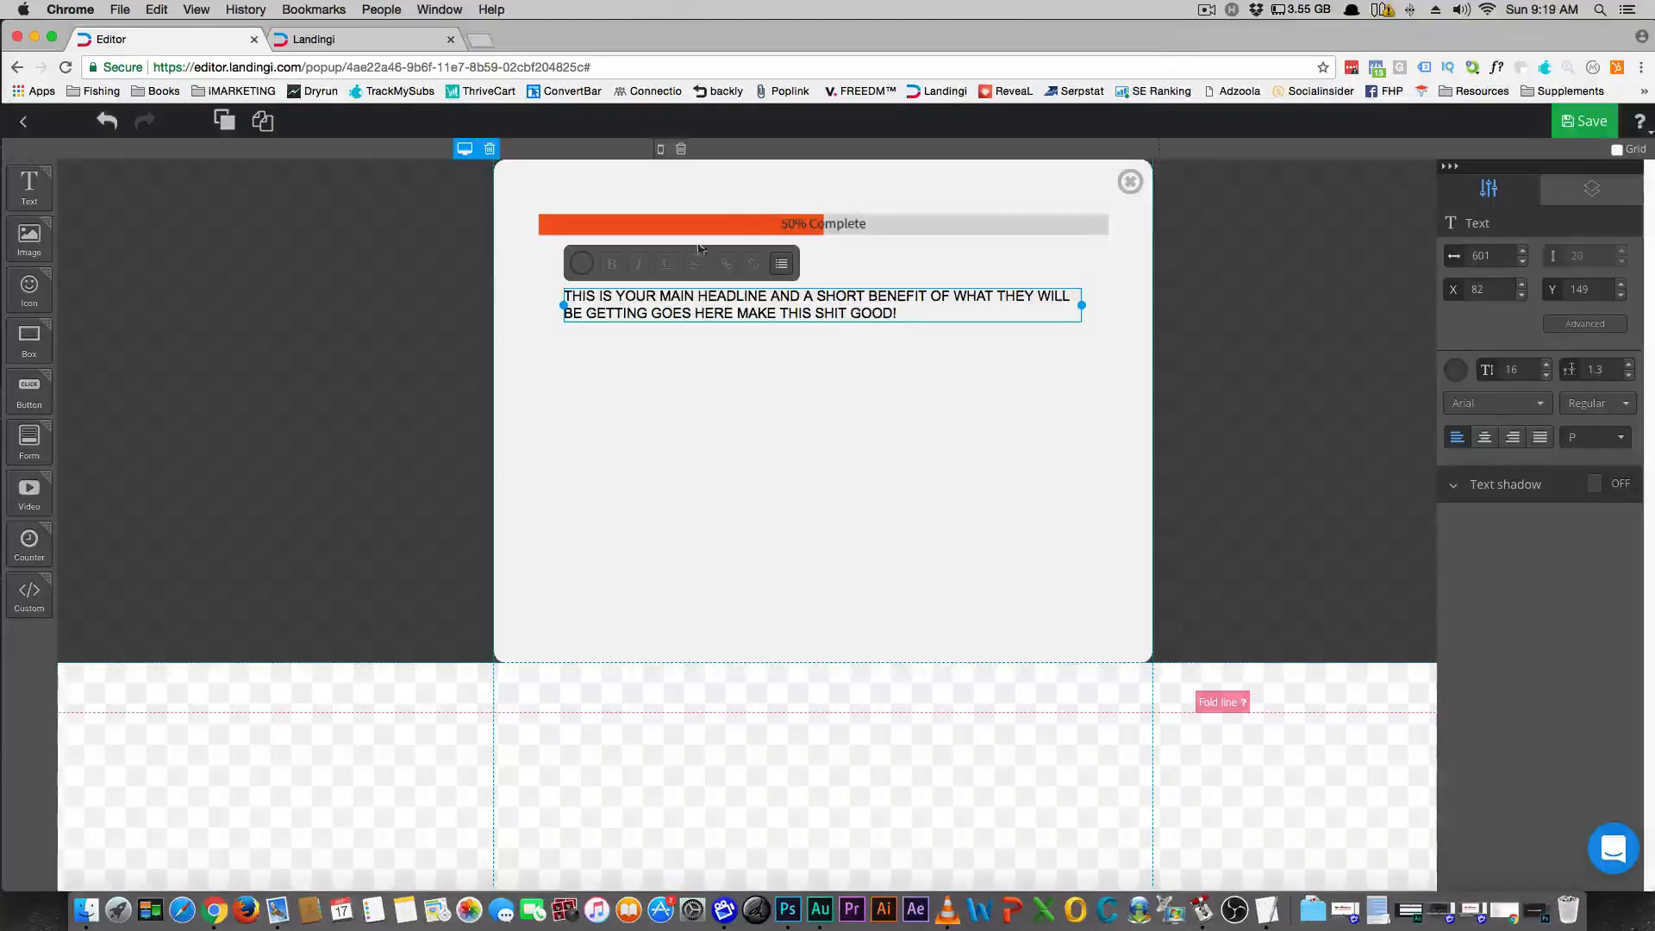
Make the entire headline text bold and set its font to Rubik
{"action": "left_click_drag", "start_coordinate": [897, 313], "coordinate": [566, 295]}
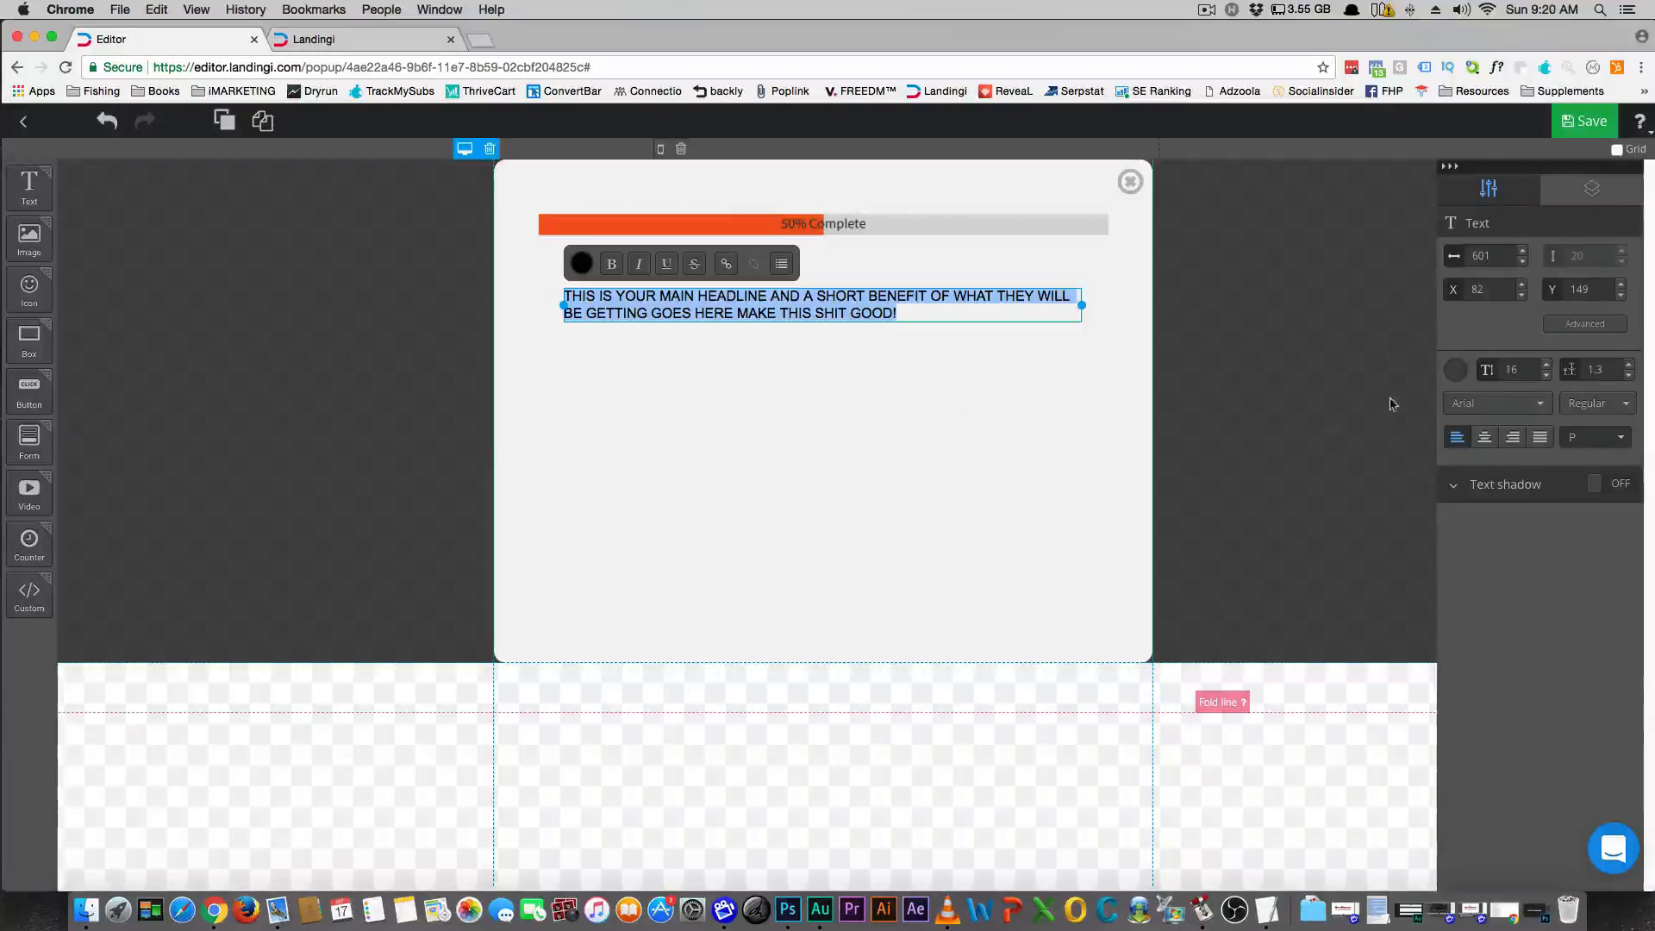
{"action": "left_click", "coordinate": [611, 264]}
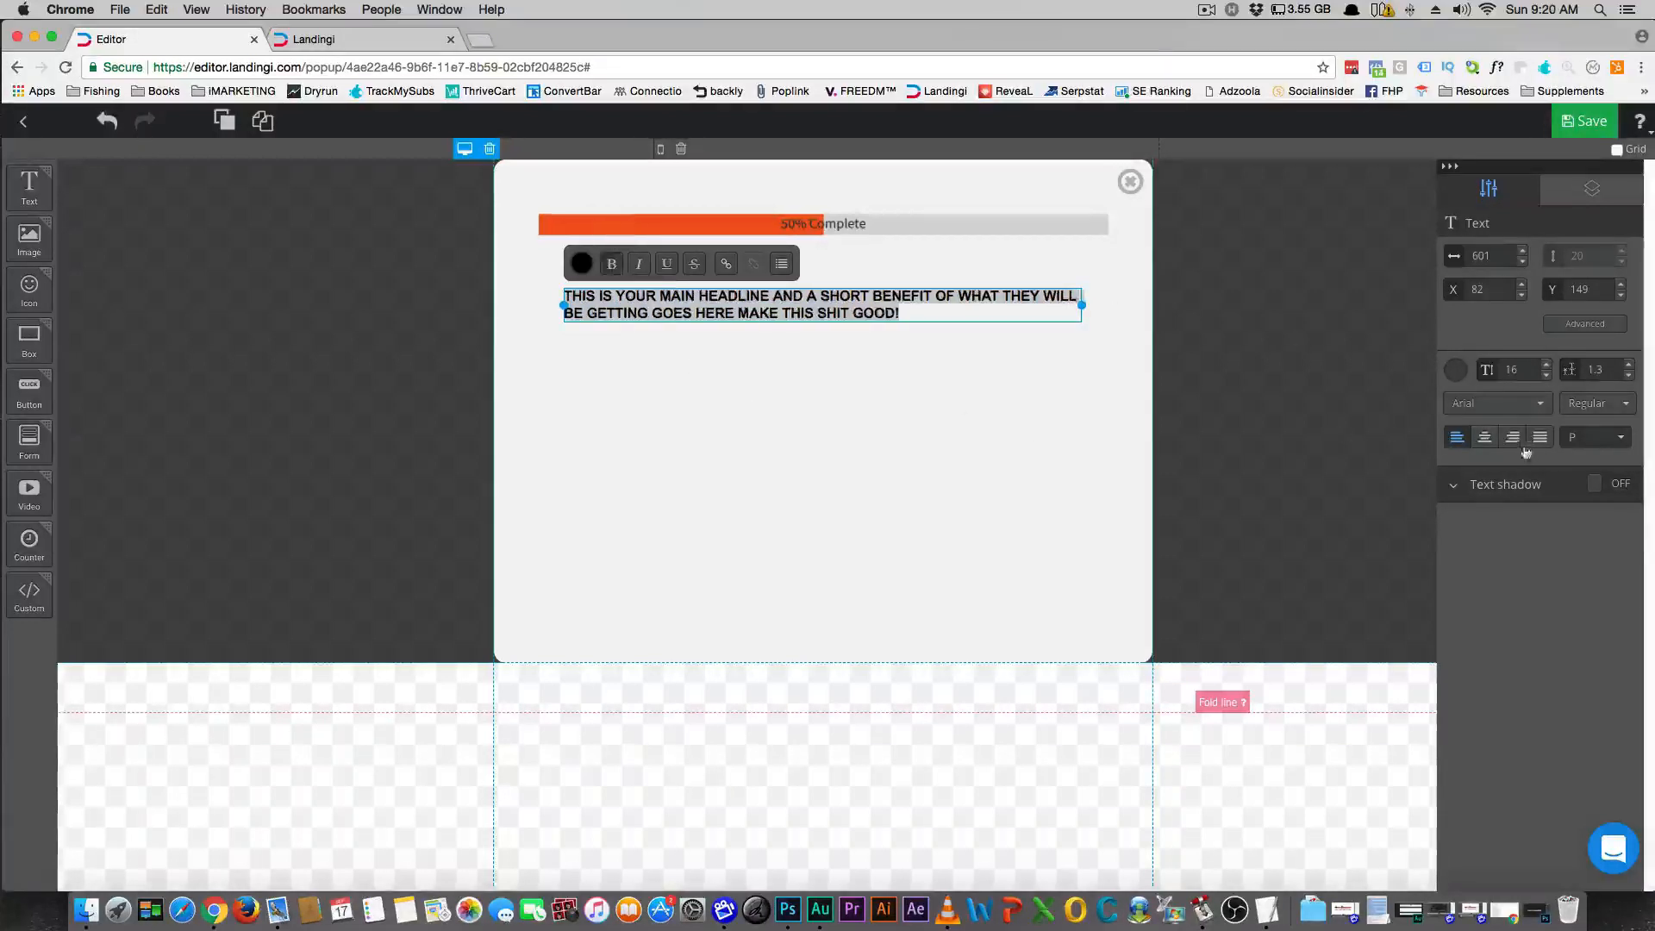
{"action": "left_click", "coordinate": [1539, 403]}
{"action": "scroll", "coordinate": [1523, 491], "scroll_direction": "down", "scroll_amount": 2}
{"action": "scroll", "coordinate": [1523, 491], "scroll_direction": "down", "scroll_amount": 5}
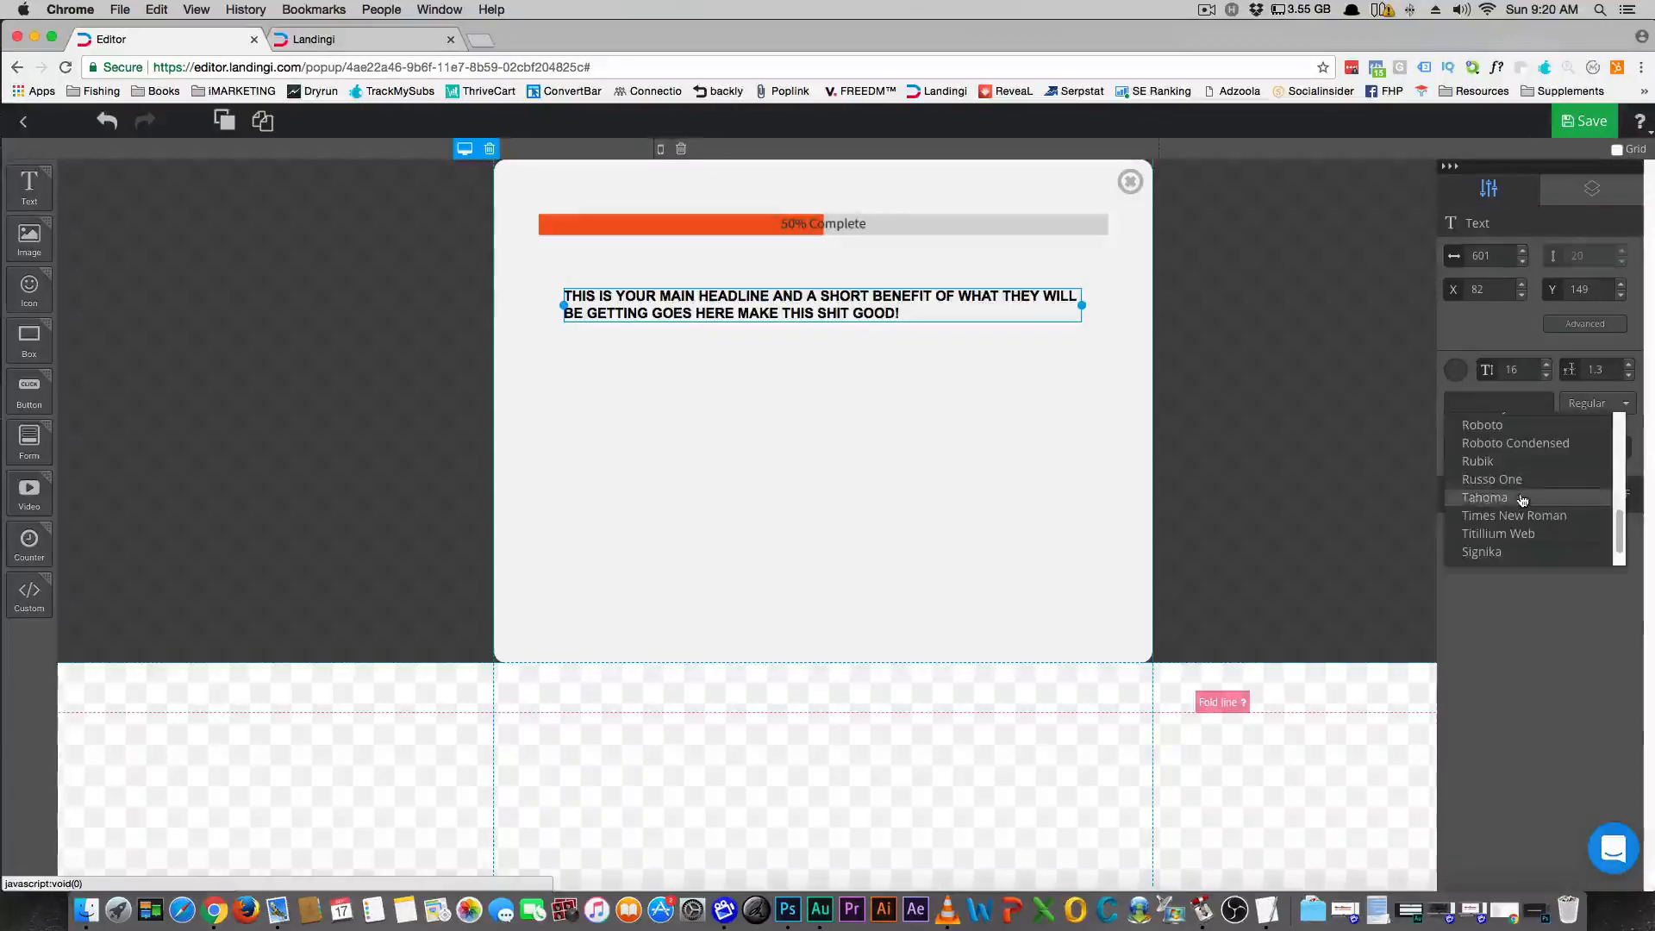
{"action": "scroll", "coordinate": [1516, 534], "scroll_direction": "down", "scroll_amount": 2}
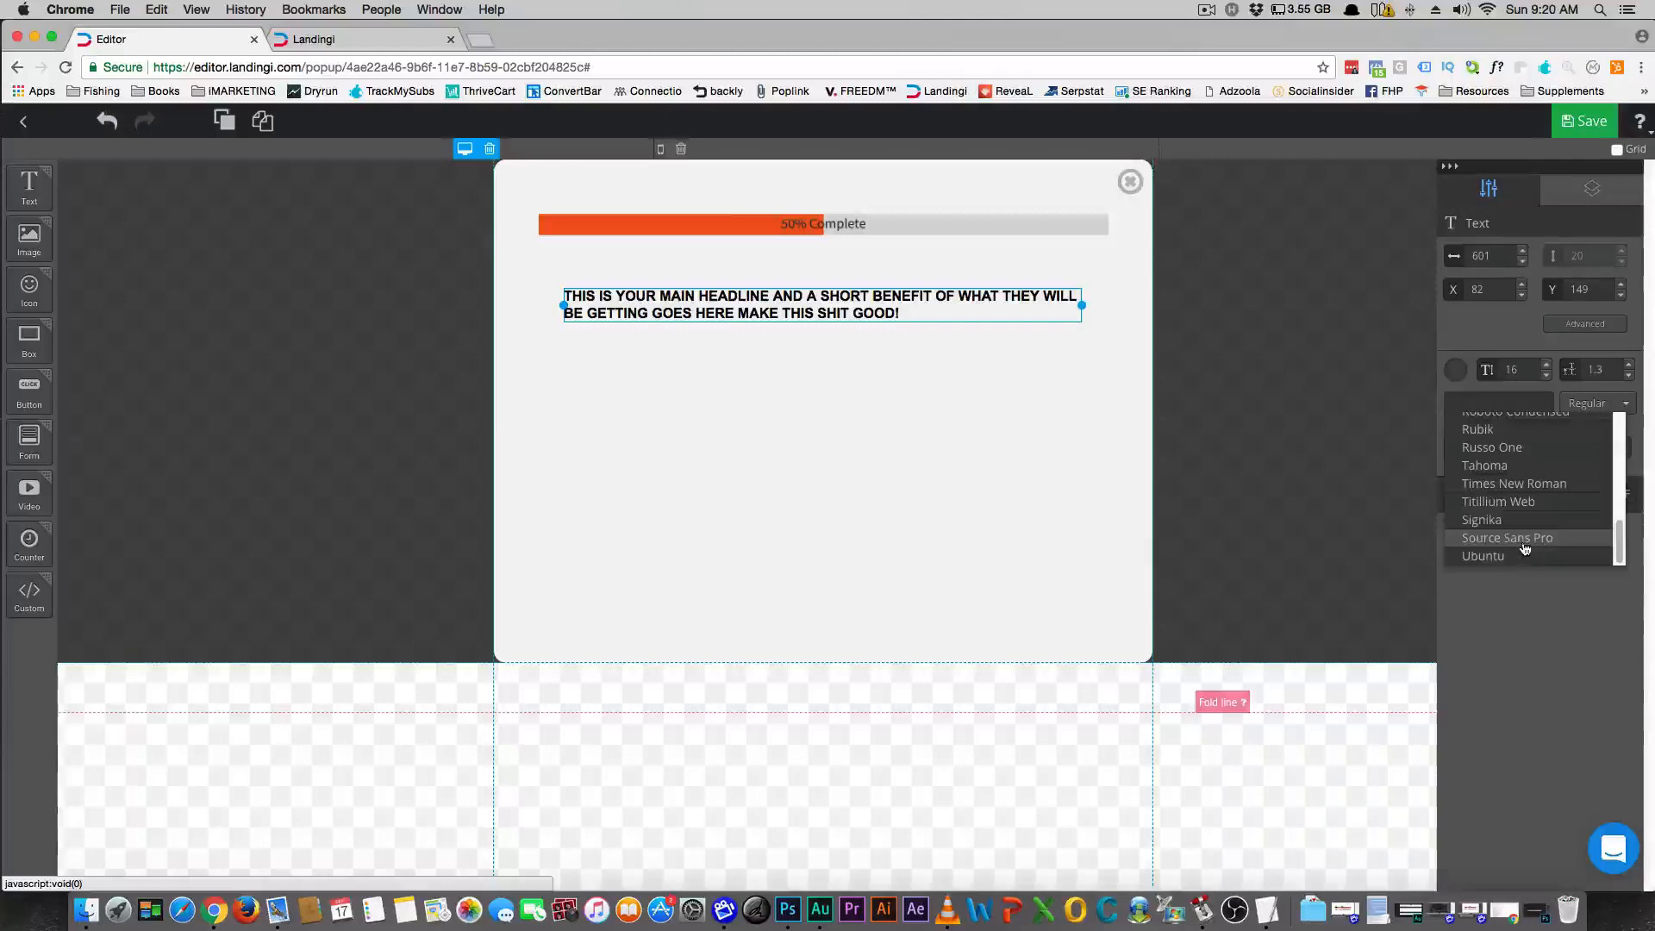
{"action": "left_click", "coordinate": [1521, 538]}
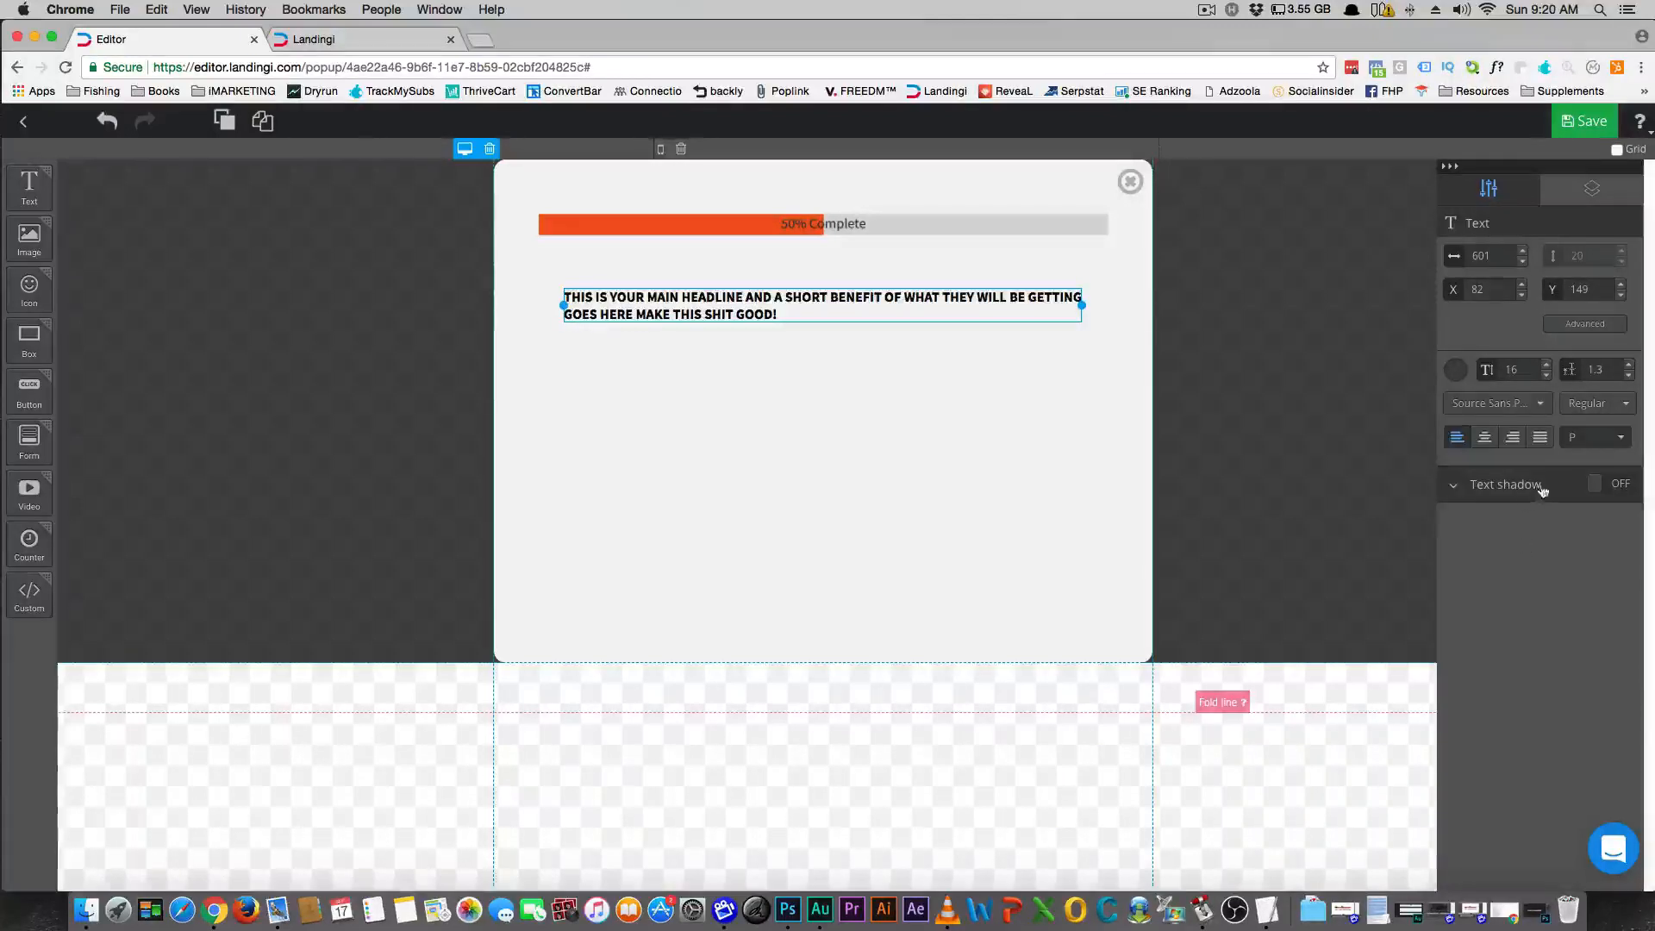
{"action": "left_click", "coordinate": [1500, 402]}
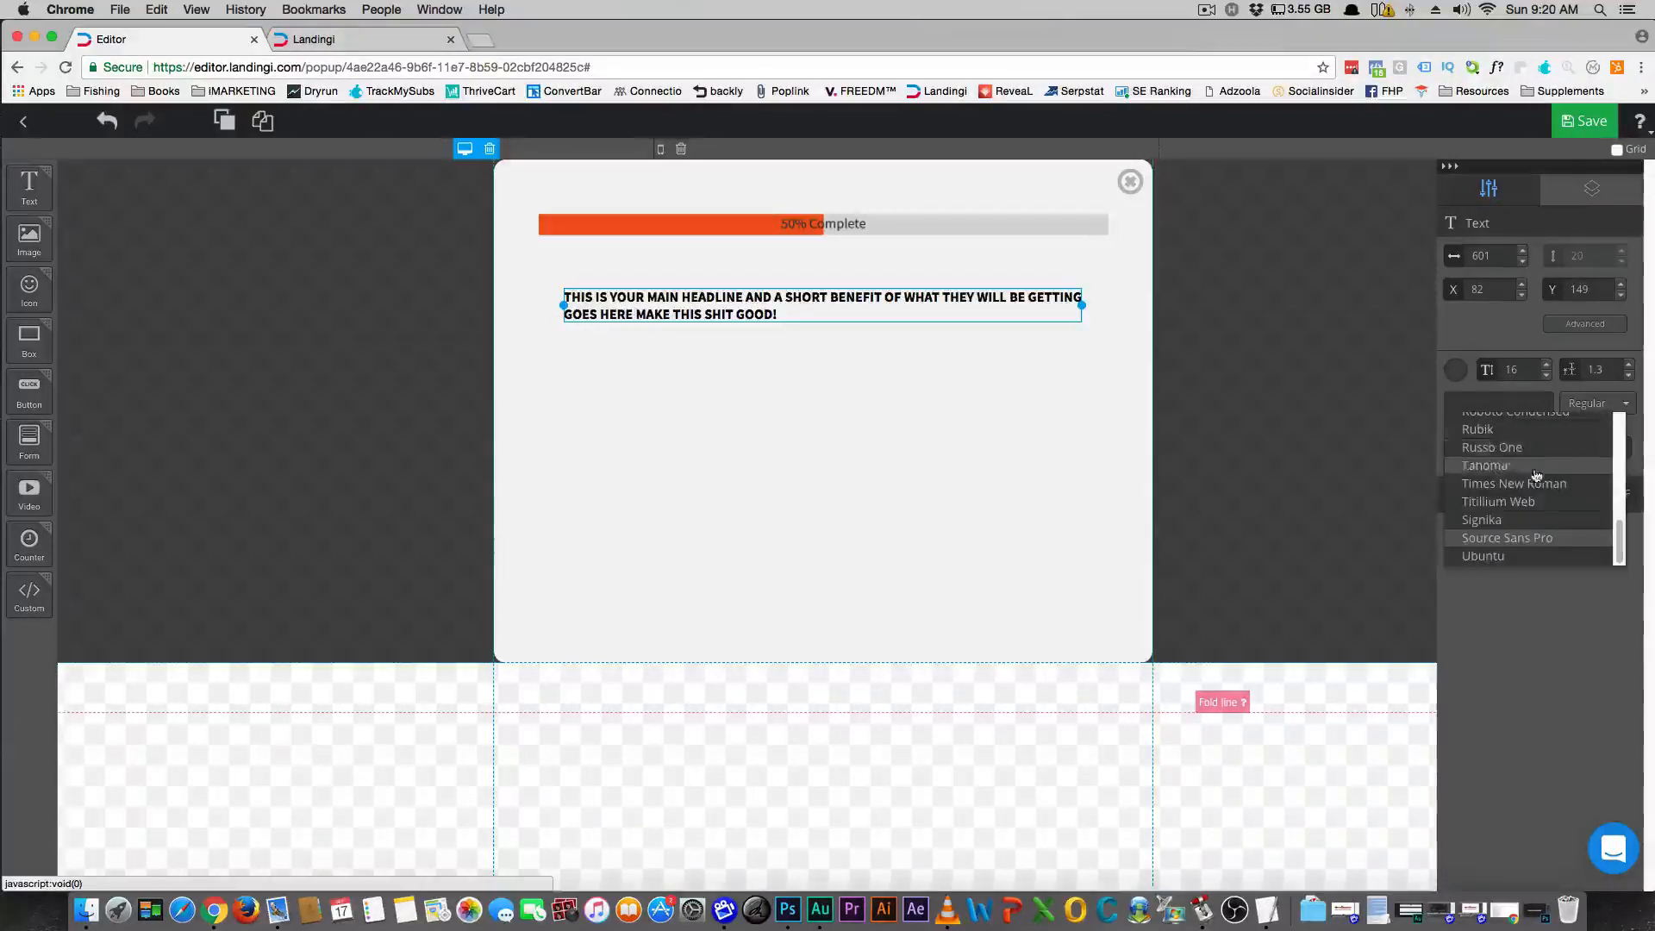
{"action": "left_click", "coordinate": [1479, 429]}
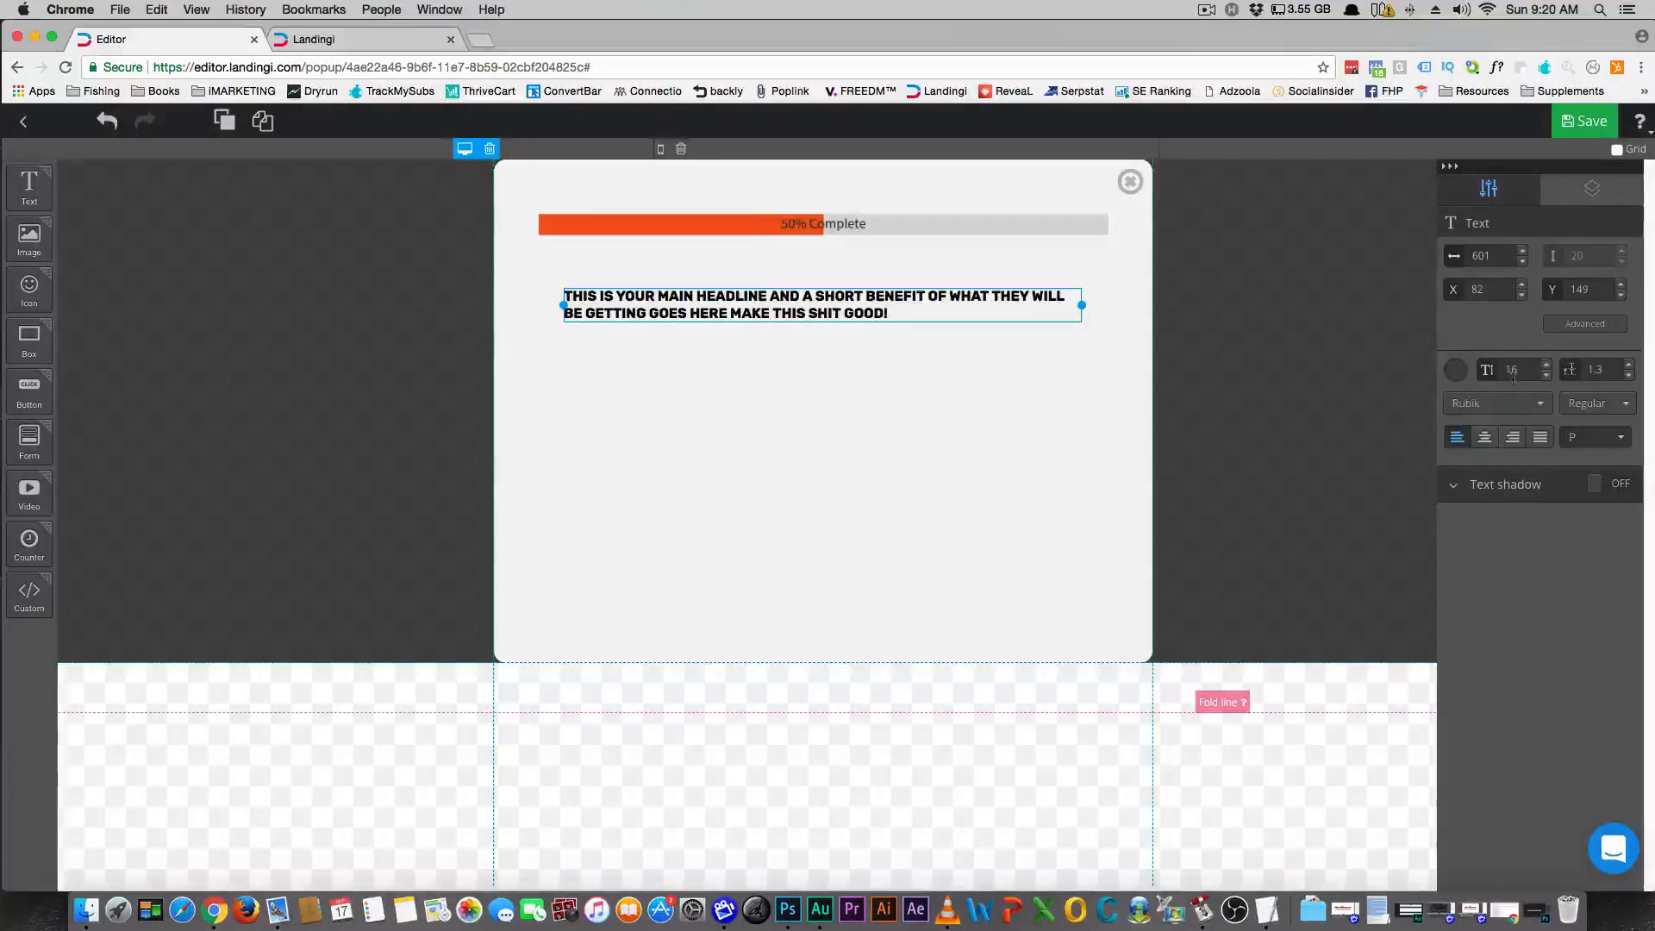
Centre-align the headline text and set its font size to 19
{"action": "left_click", "coordinate": [1547, 365]}
{"action": "left_click", "coordinate": [1547, 364]}
{"action": "left_click", "coordinate": [1547, 364]}
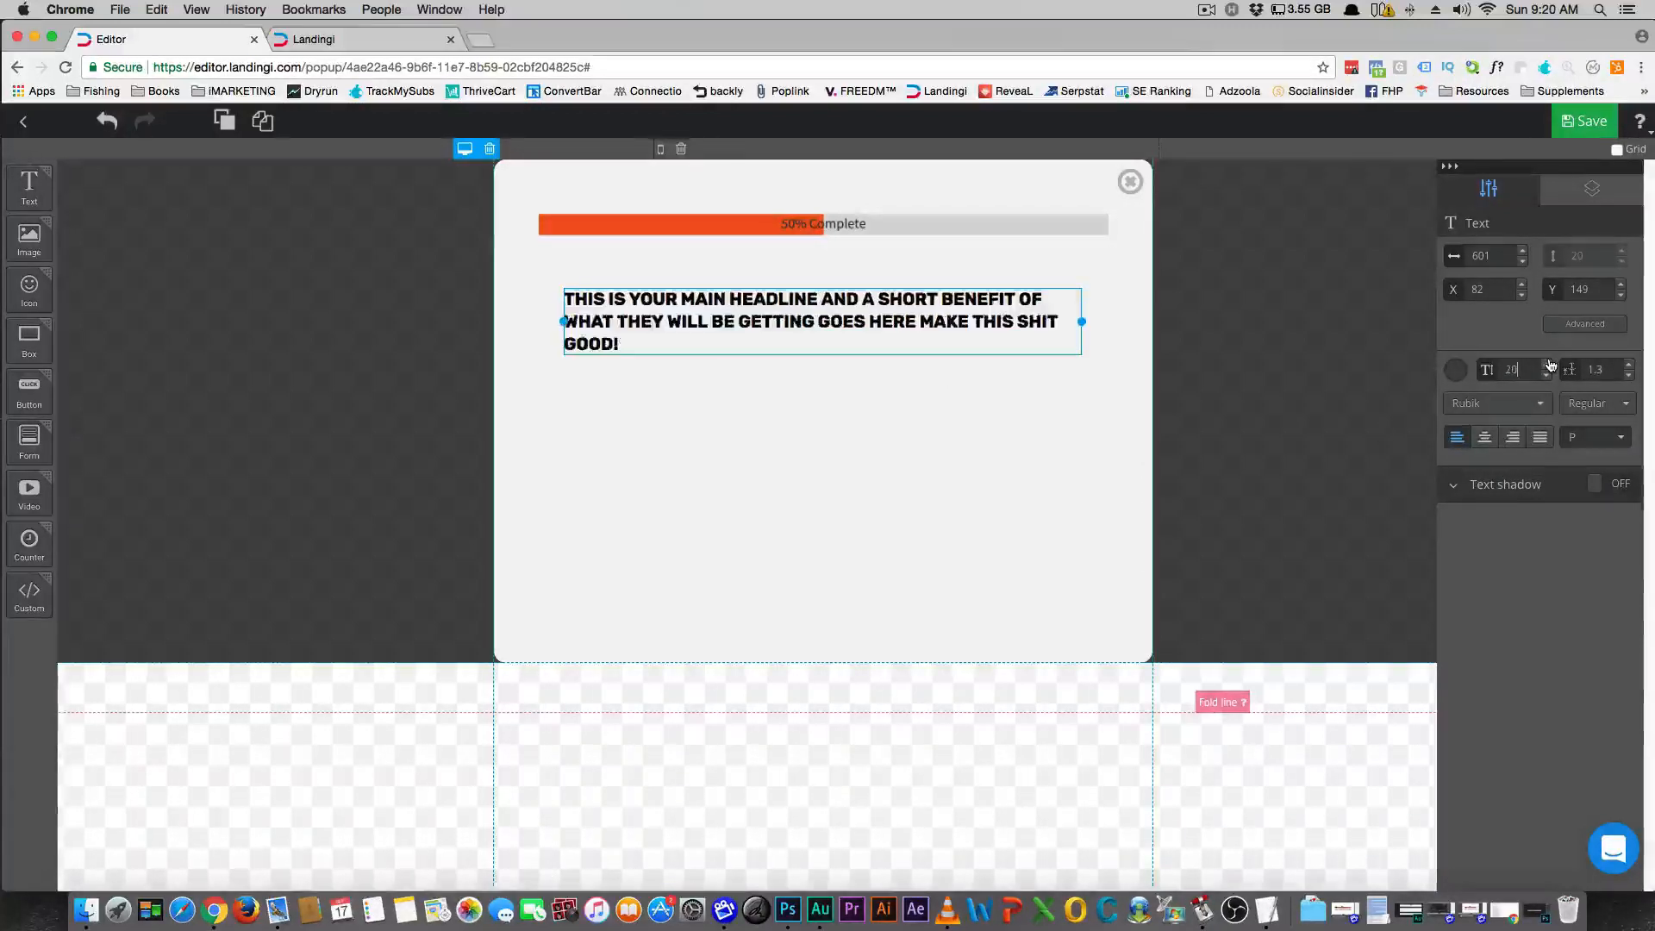
{"action": "left_click", "coordinate": [1547, 364]}
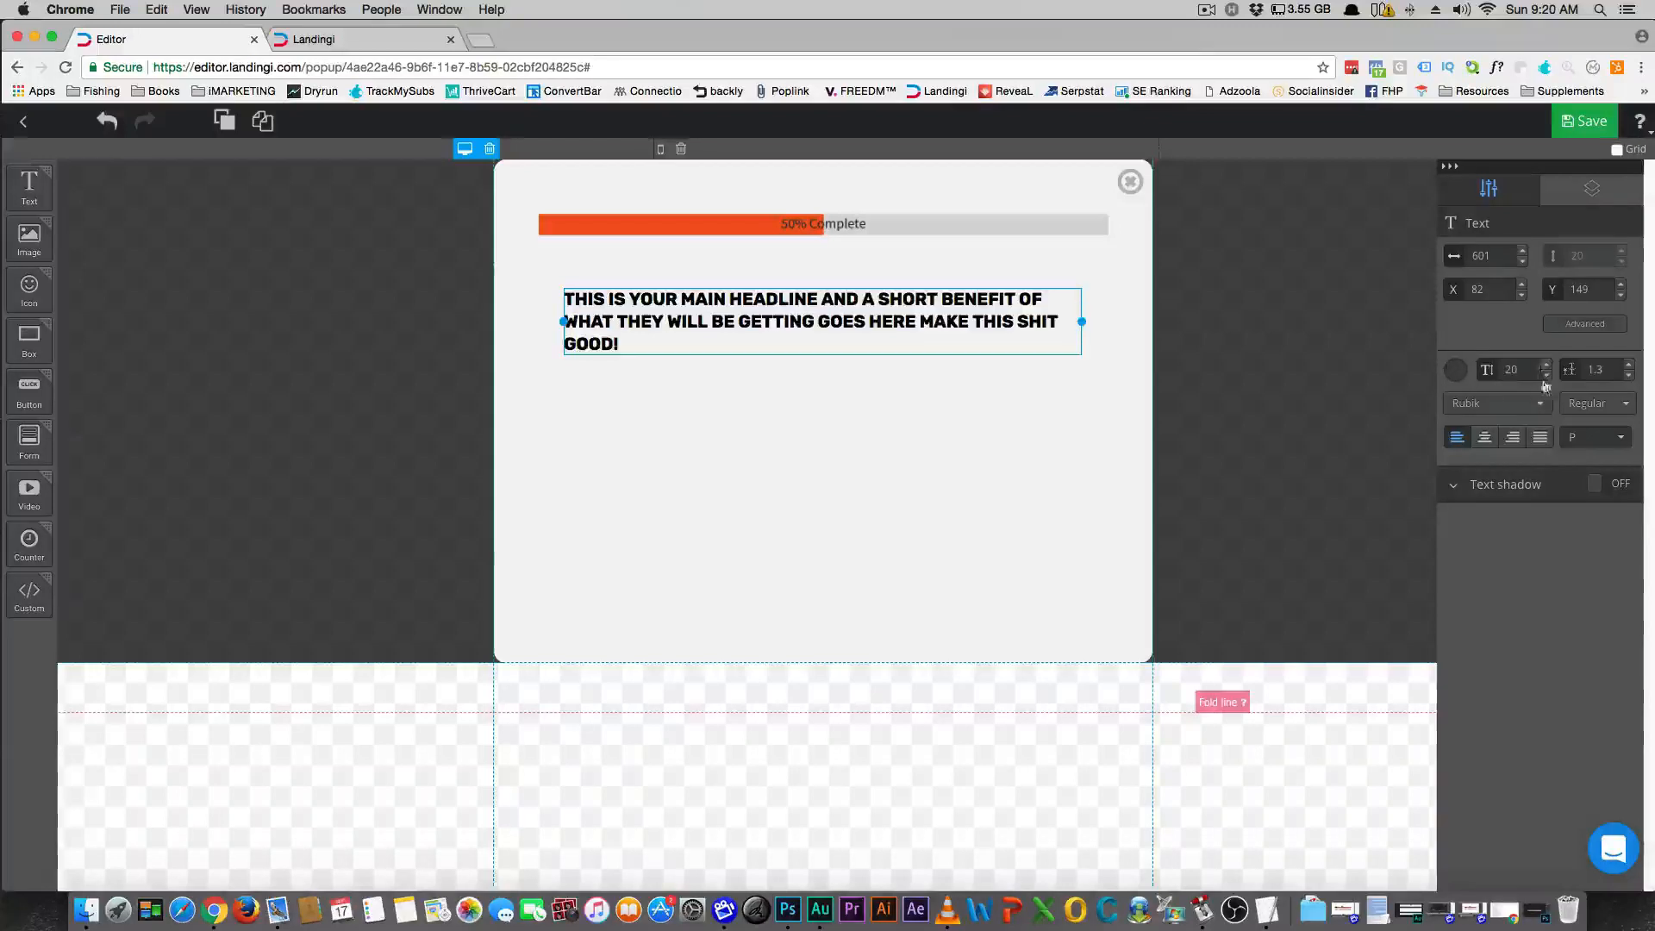
{"action": "left_click", "coordinate": [1486, 440]}
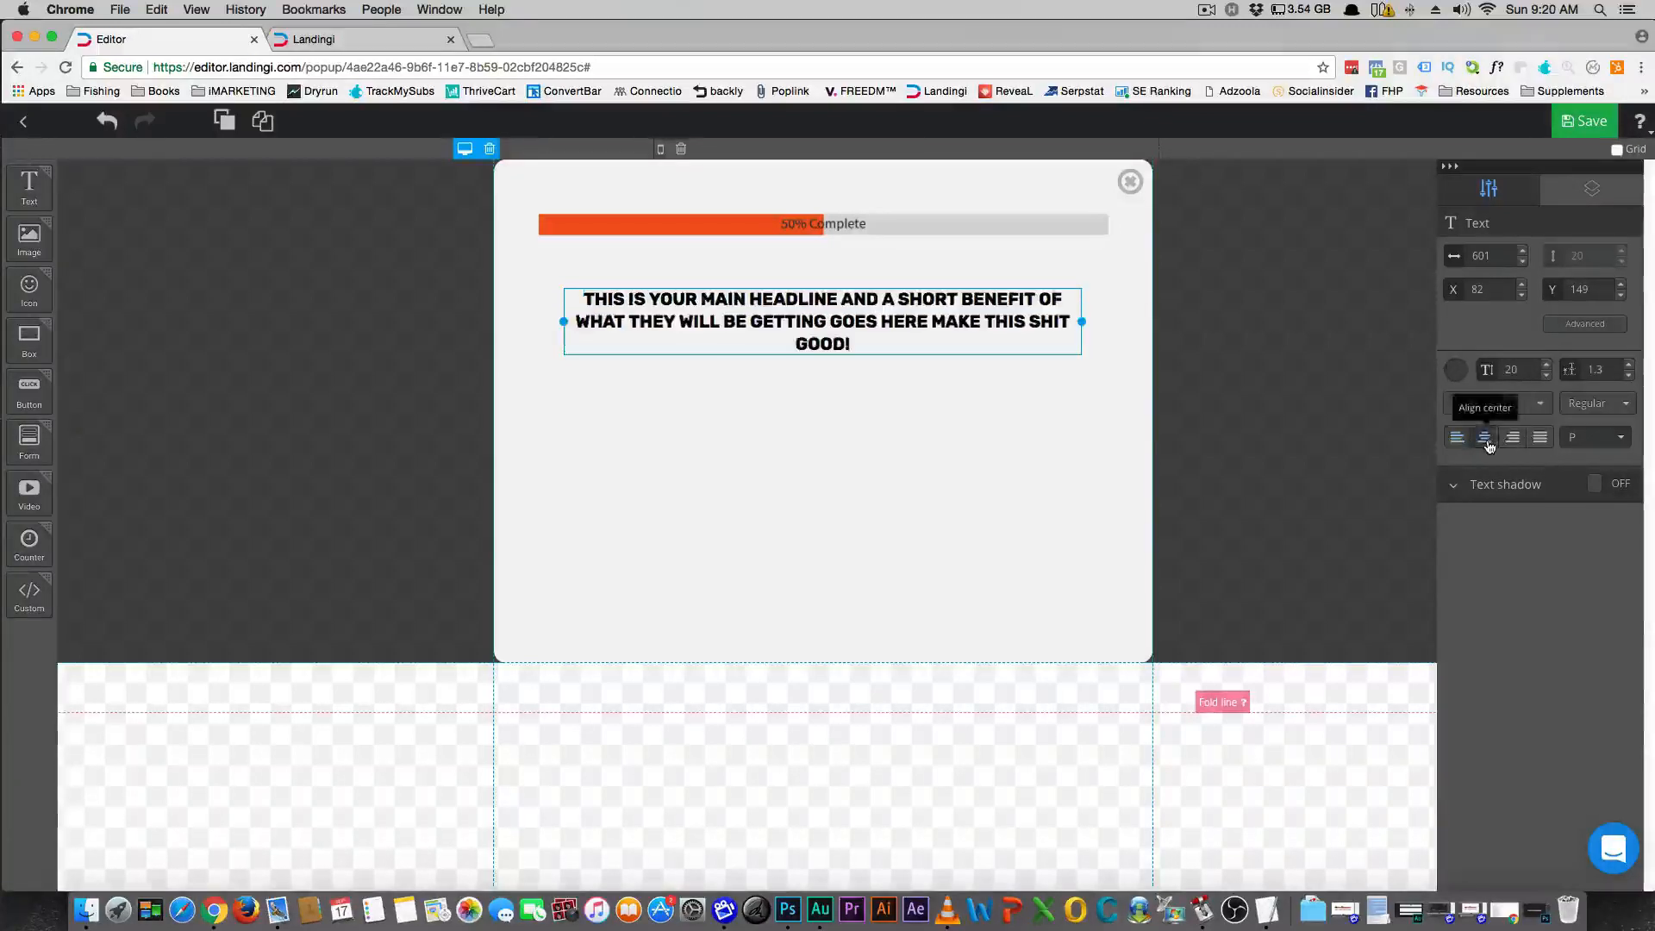
{"action": "left_click", "coordinate": [1547, 375]}
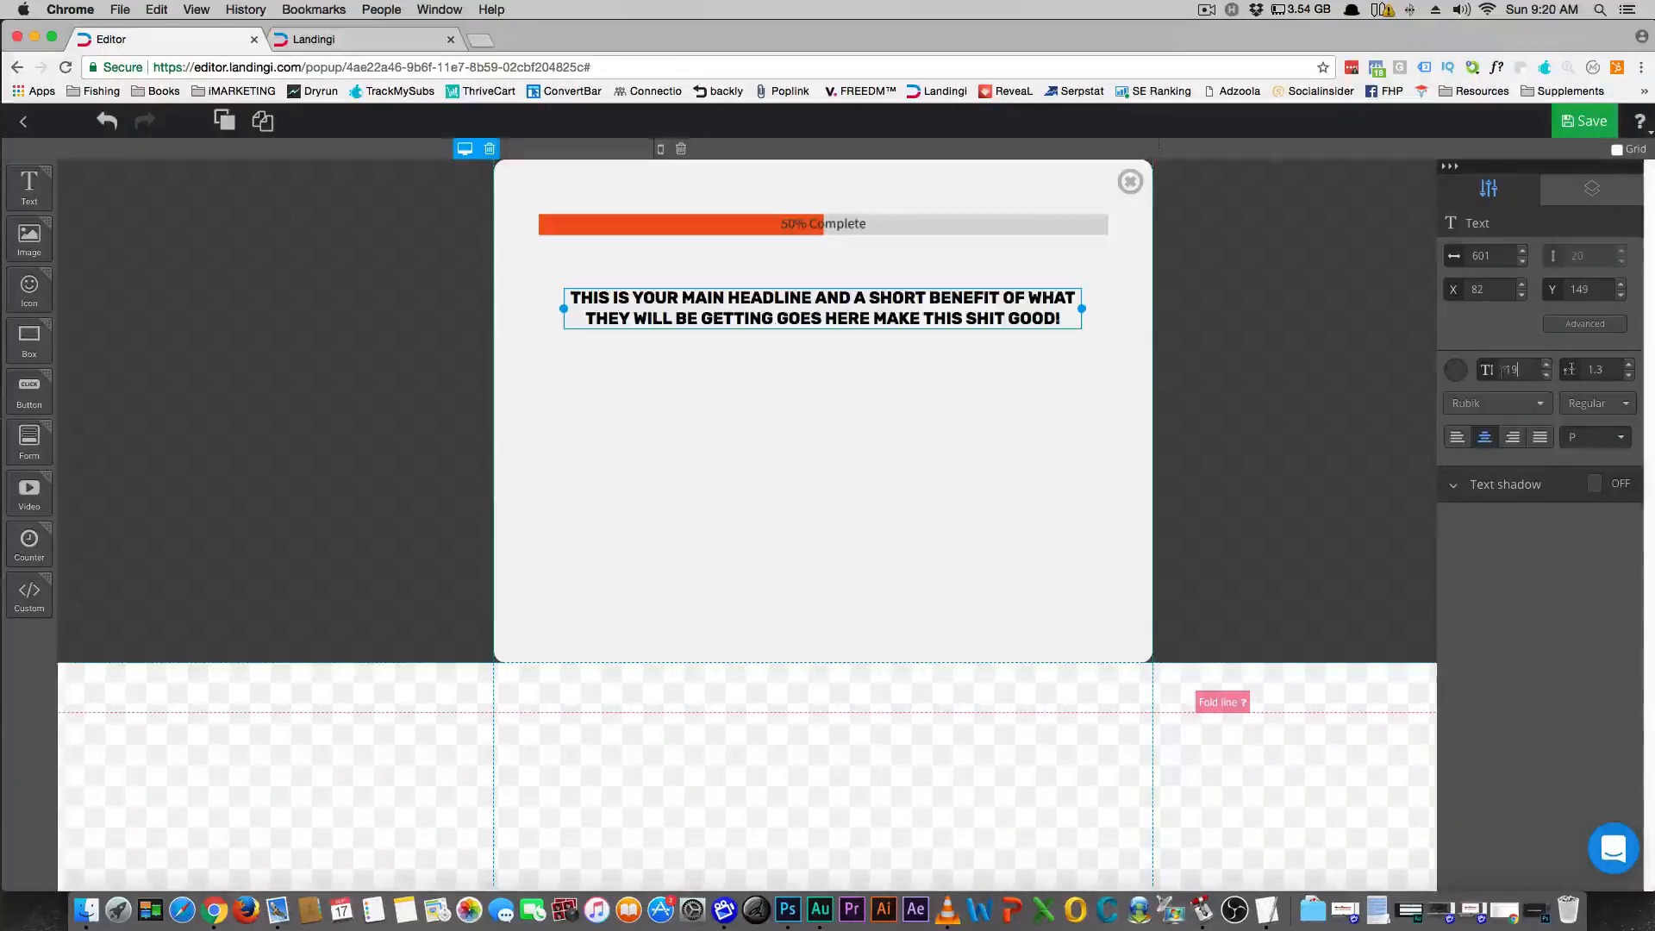
Nudge the headline up to about Y 144 and increase its font size to 28
{"action": "left_click", "coordinate": [717, 319]}
{"action": "left_click", "coordinate": [1547, 364]}
{"action": "left_click", "coordinate": [1547, 364]}
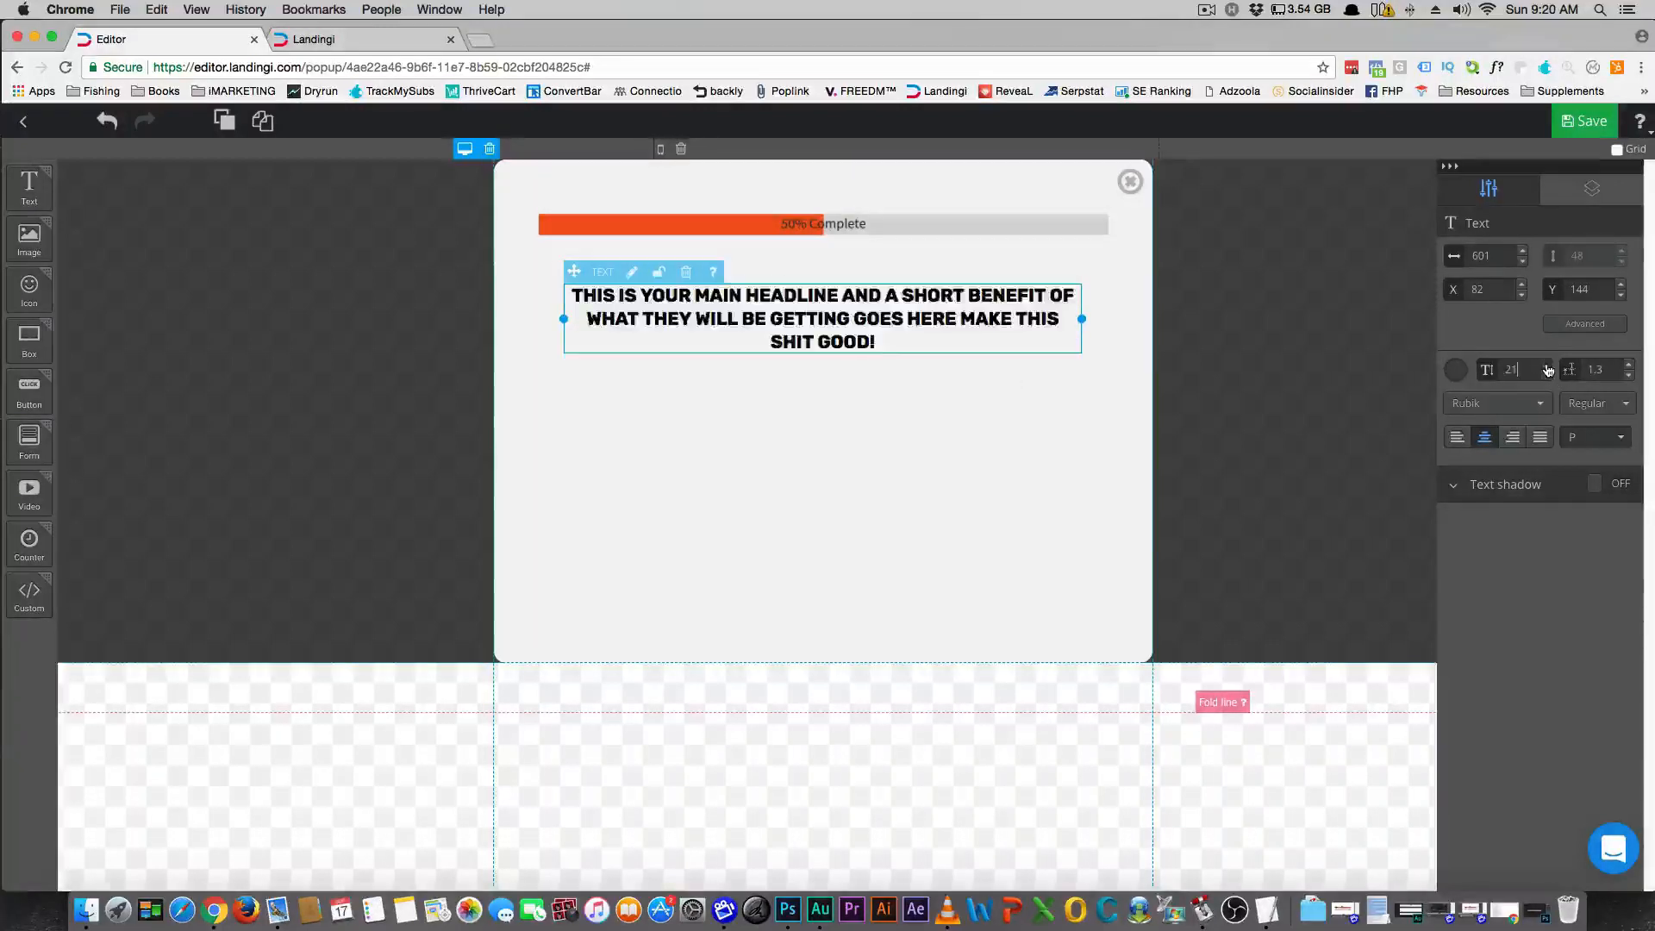
{"action": "left_click", "coordinate": [1548, 363]}
{"action": "left_click", "coordinate": [1547, 364]}
{"action": "left_click", "coordinate": [1547, 364]}
{"action": "left_click", "coordinate": [1547, 364]}
{"action": "left_click", "coordinate": [1546, 365]}
{"action": "left_click", "coordinate": [1546, 365]}
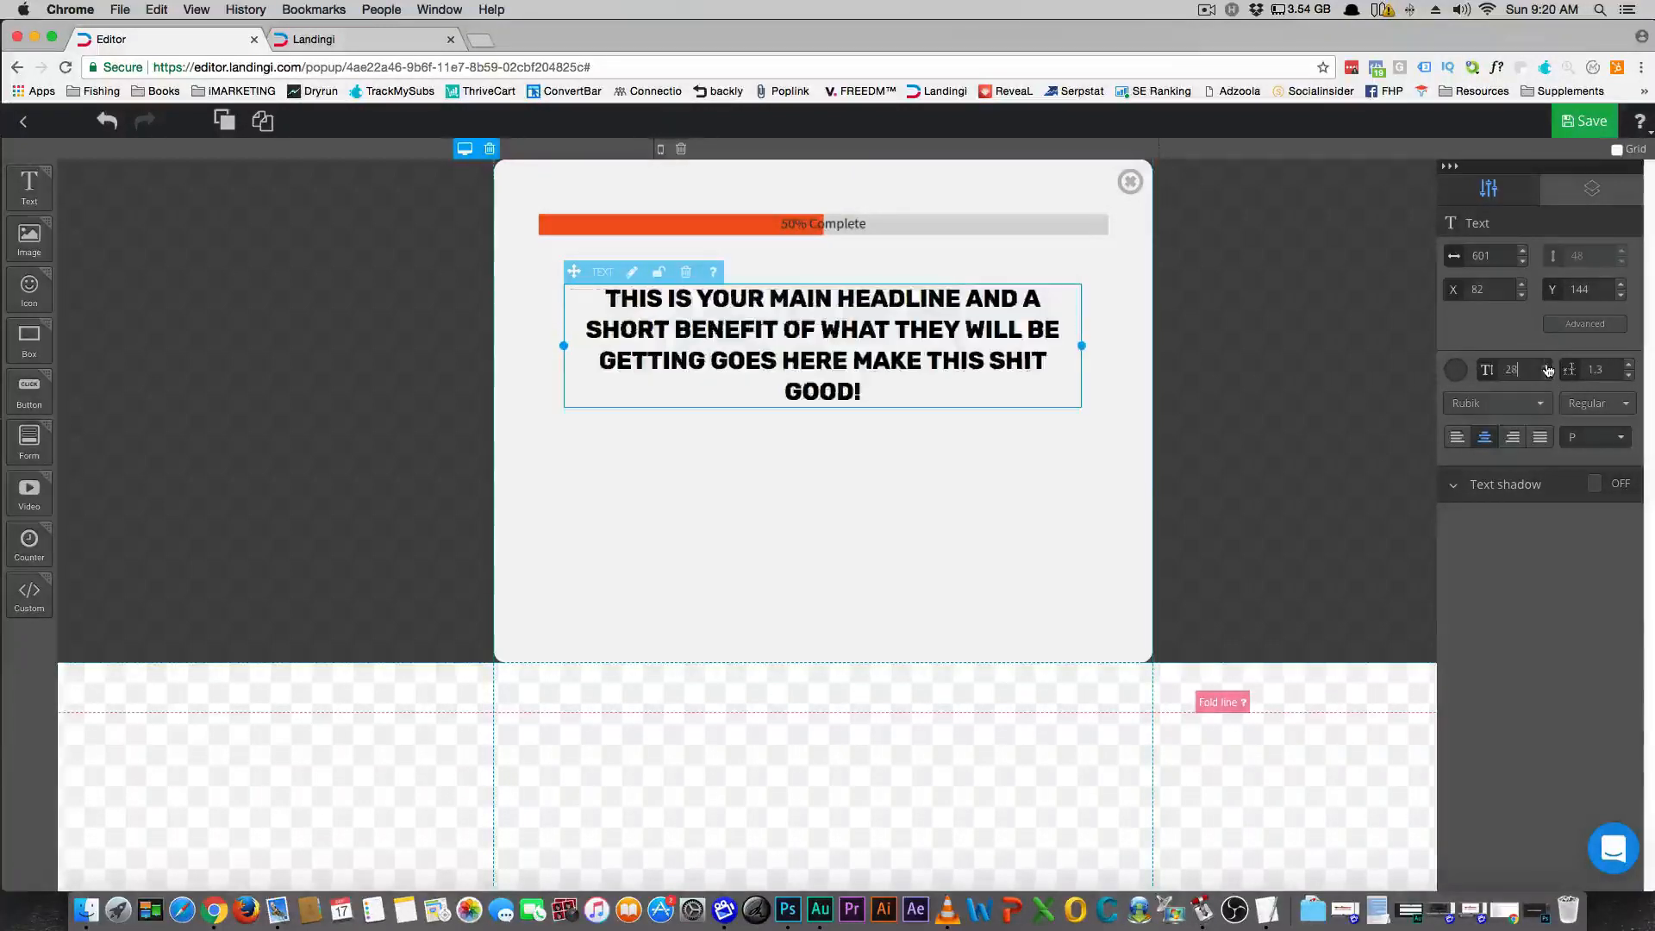
{"action": "left_click", "coordinate": [1546, 365]}
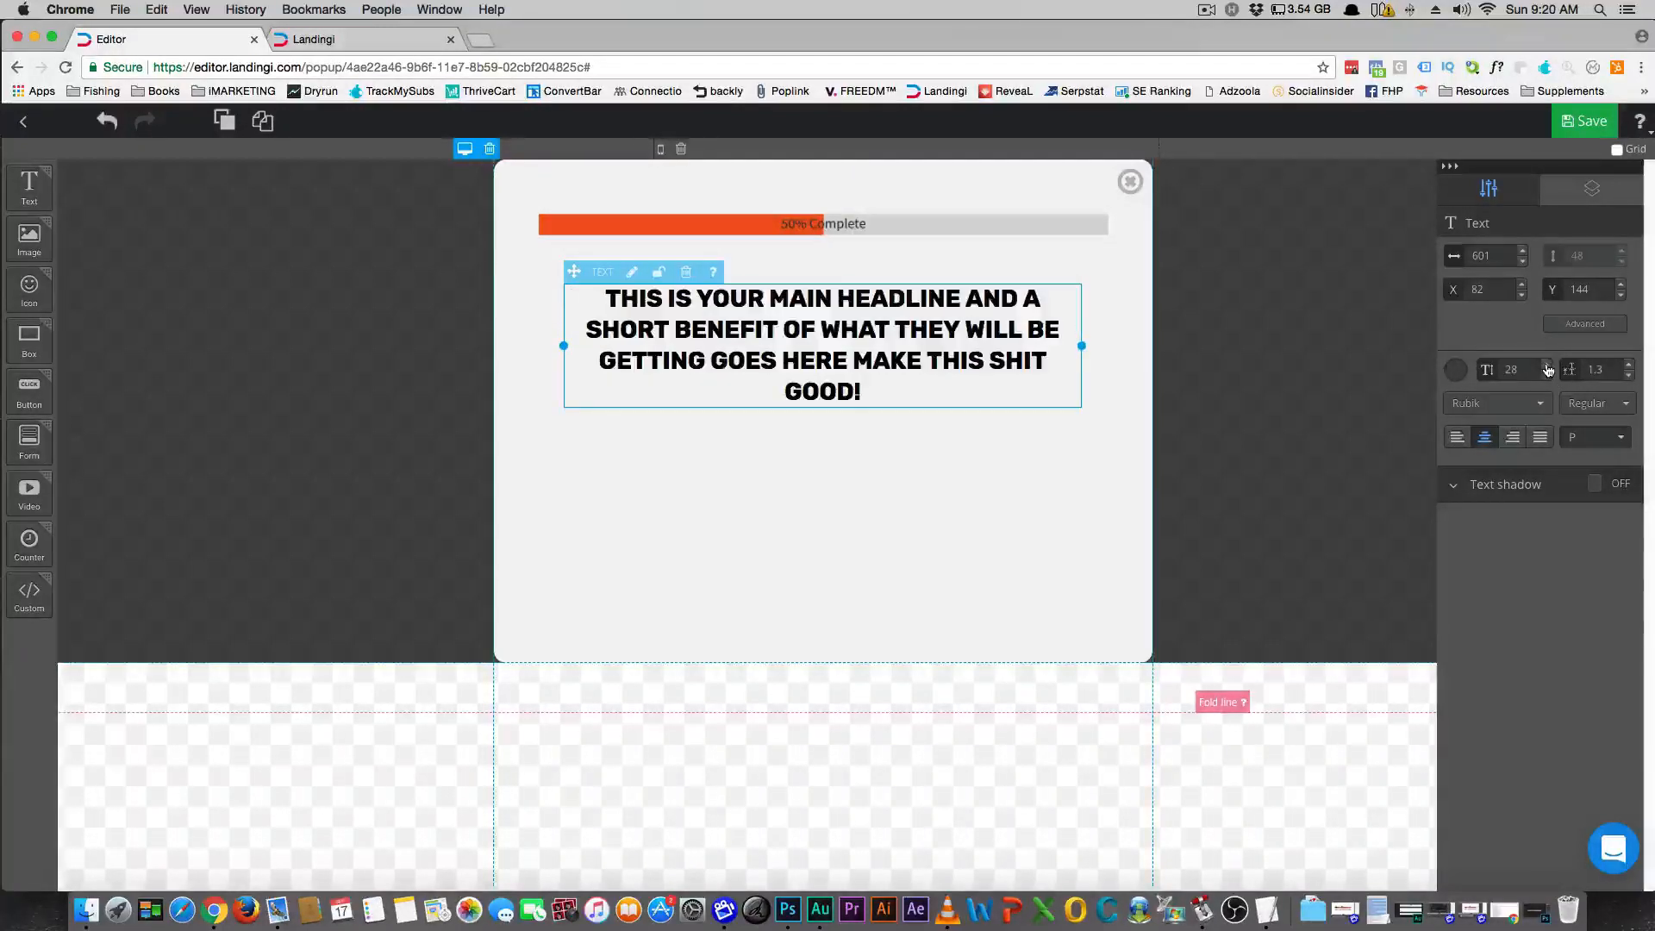
Set the headline's line height to 1.4, widen its box to about 640 and place it at about X 62, Y 141
{"action": "left_click", "coordinate": [1628, 365]}
{"action": "left_click_drag", "start_coordinate": [1082, 351], "coordinate": [1115, 335]}
{"action": "left_click_drag", "start_coordinate": [878, 345], "coordinate": [860, 360]}
{"action": "left_click", "coordinate": [841, 431]}
Change the colour of the entire headline text to red
{"action": "left_click", "coordinate": [859, 355]}
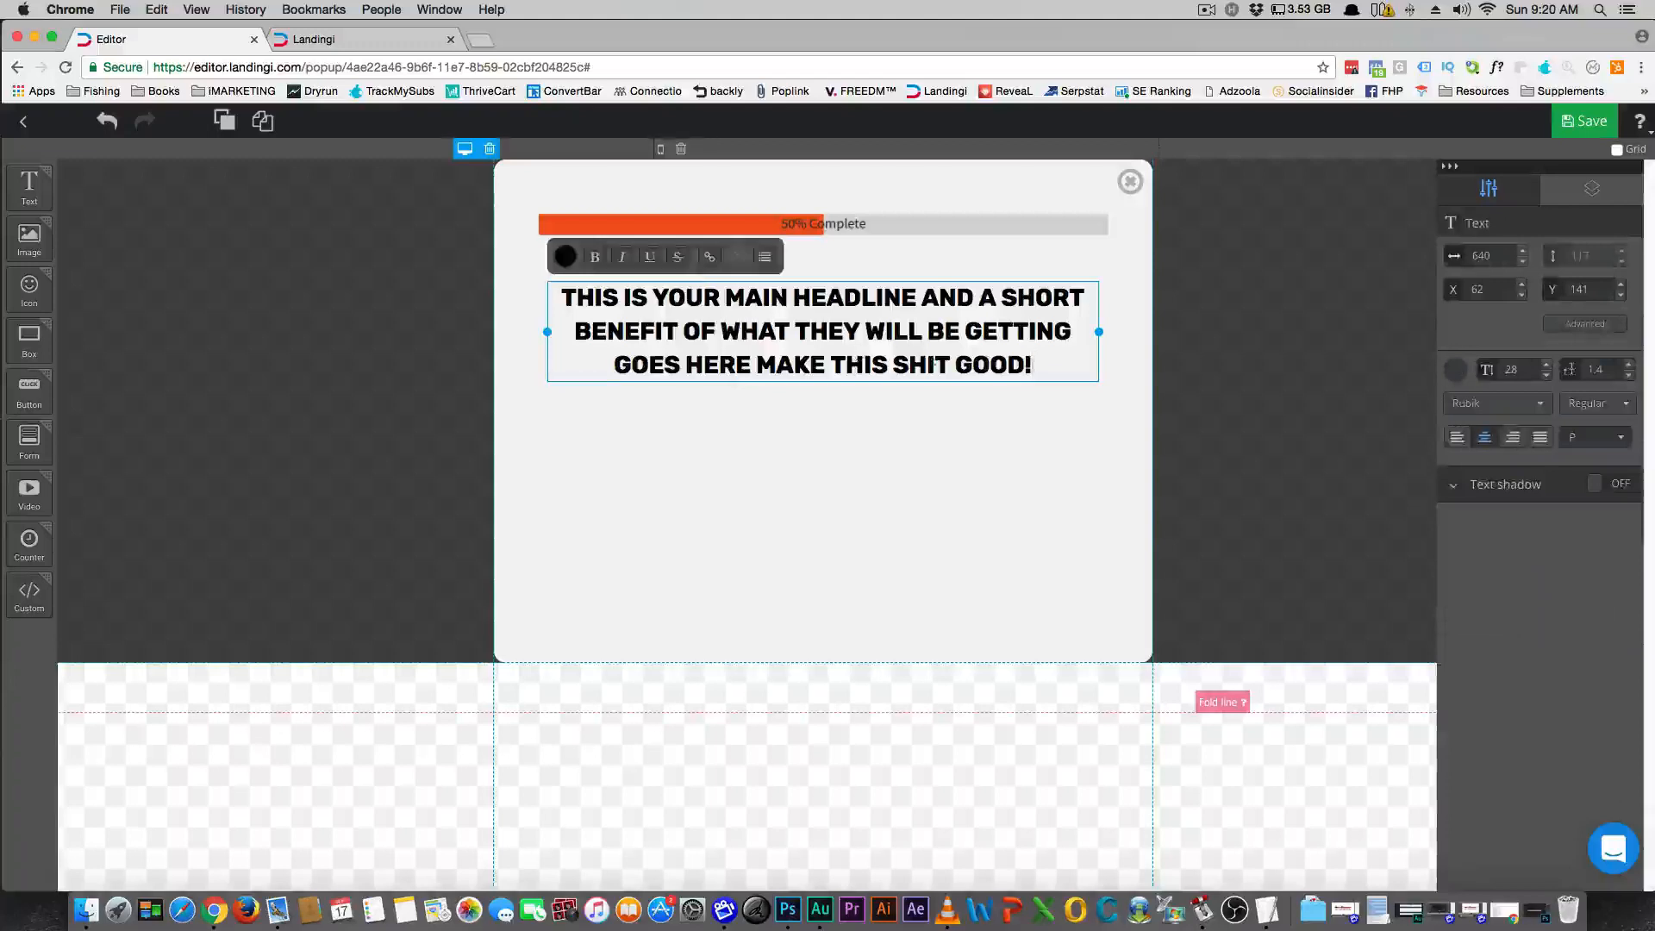
{"action": "left_click_drag", "start_coordinate": [1032, 366], "coordinate": [489, 267]}
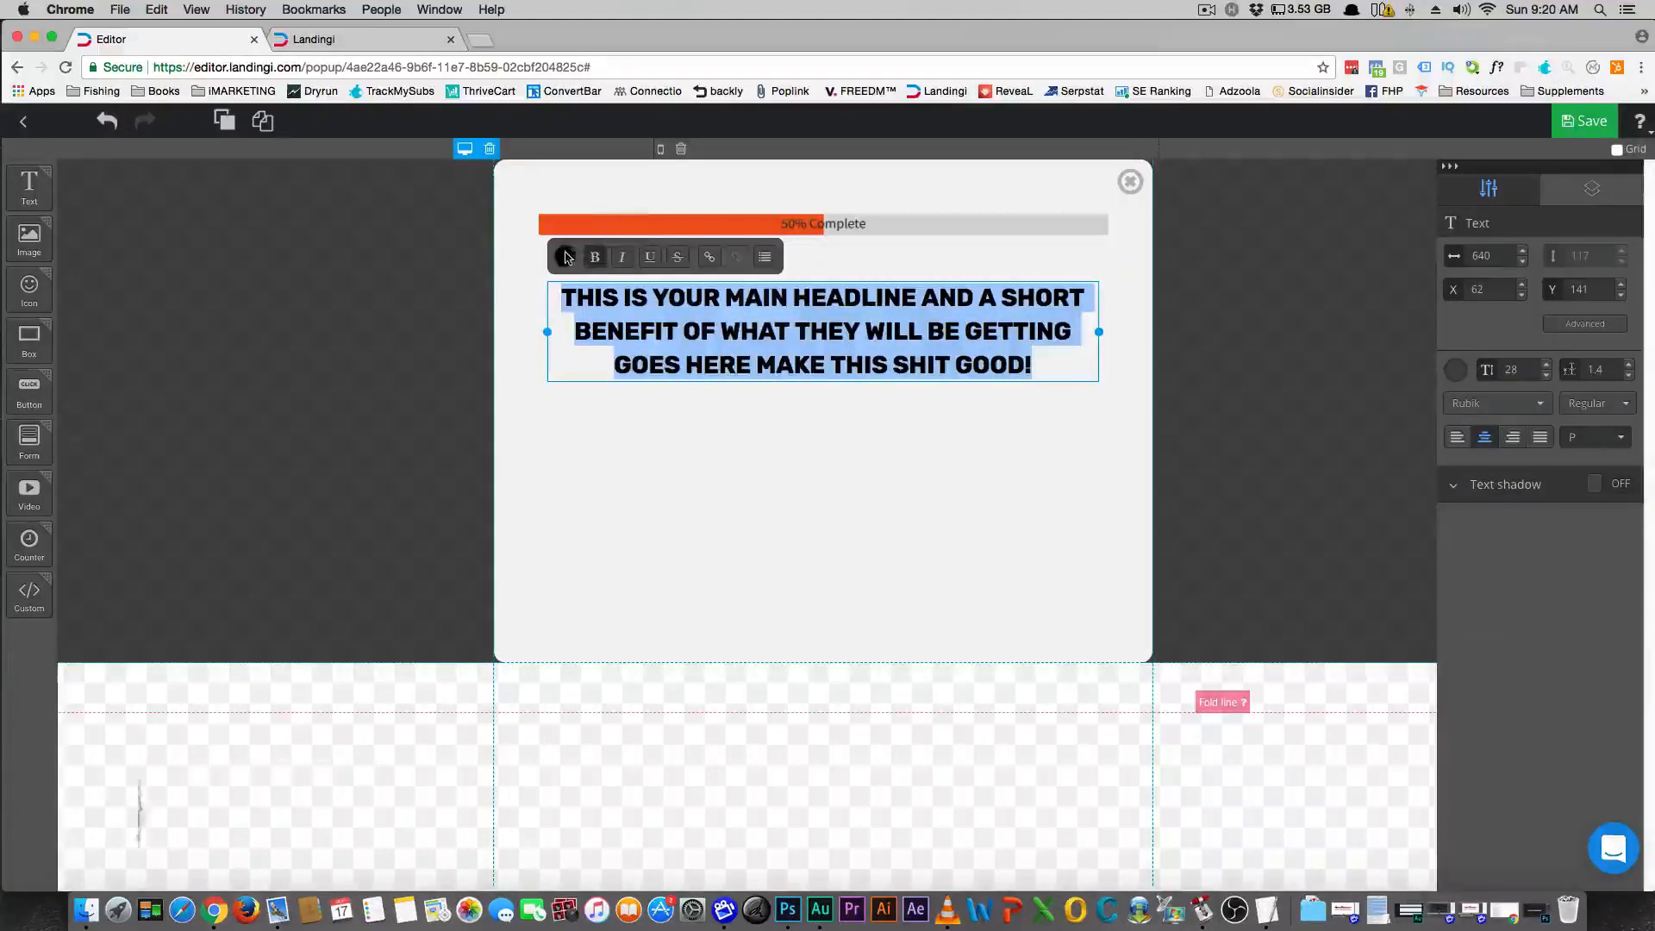
{"action": "left_click", "coordinate": [565, 256]}
{"action": "left_click", "coordinate": [800, 283]}
{"action": "left_click", "coordinate": [909, 473]}
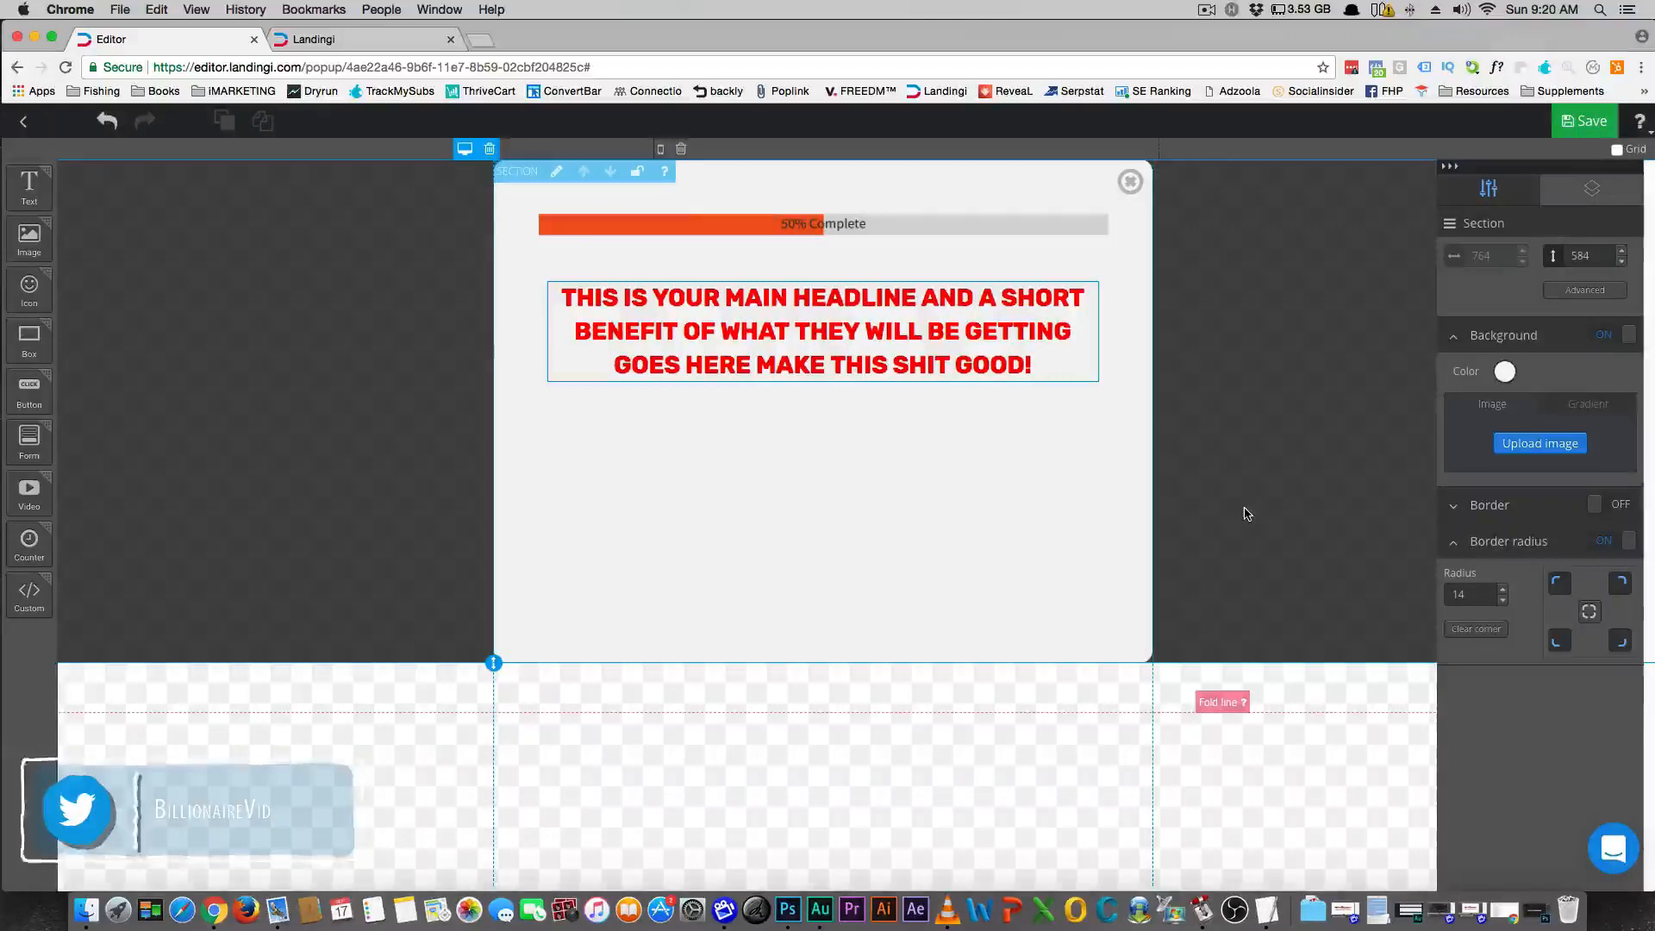
{"action": "left_click", "coordinate": [1200, 448]}
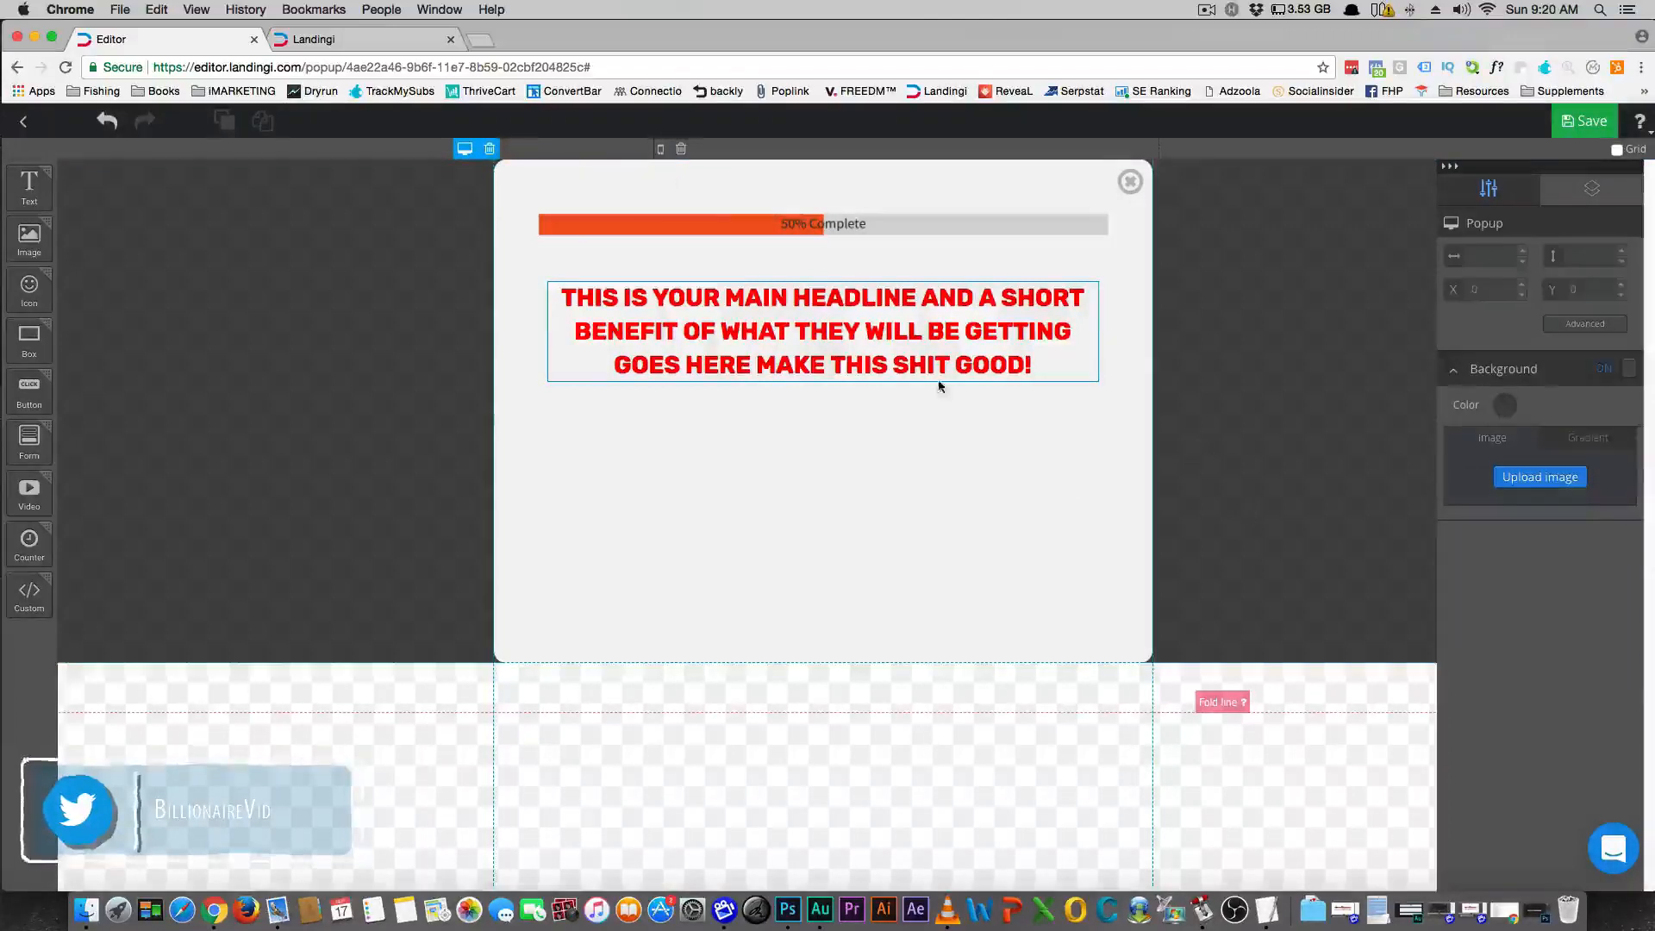
Duplicate the red headline and place the copy directly below the original
{"action": "left_click", "coordinate": [890, 366]}
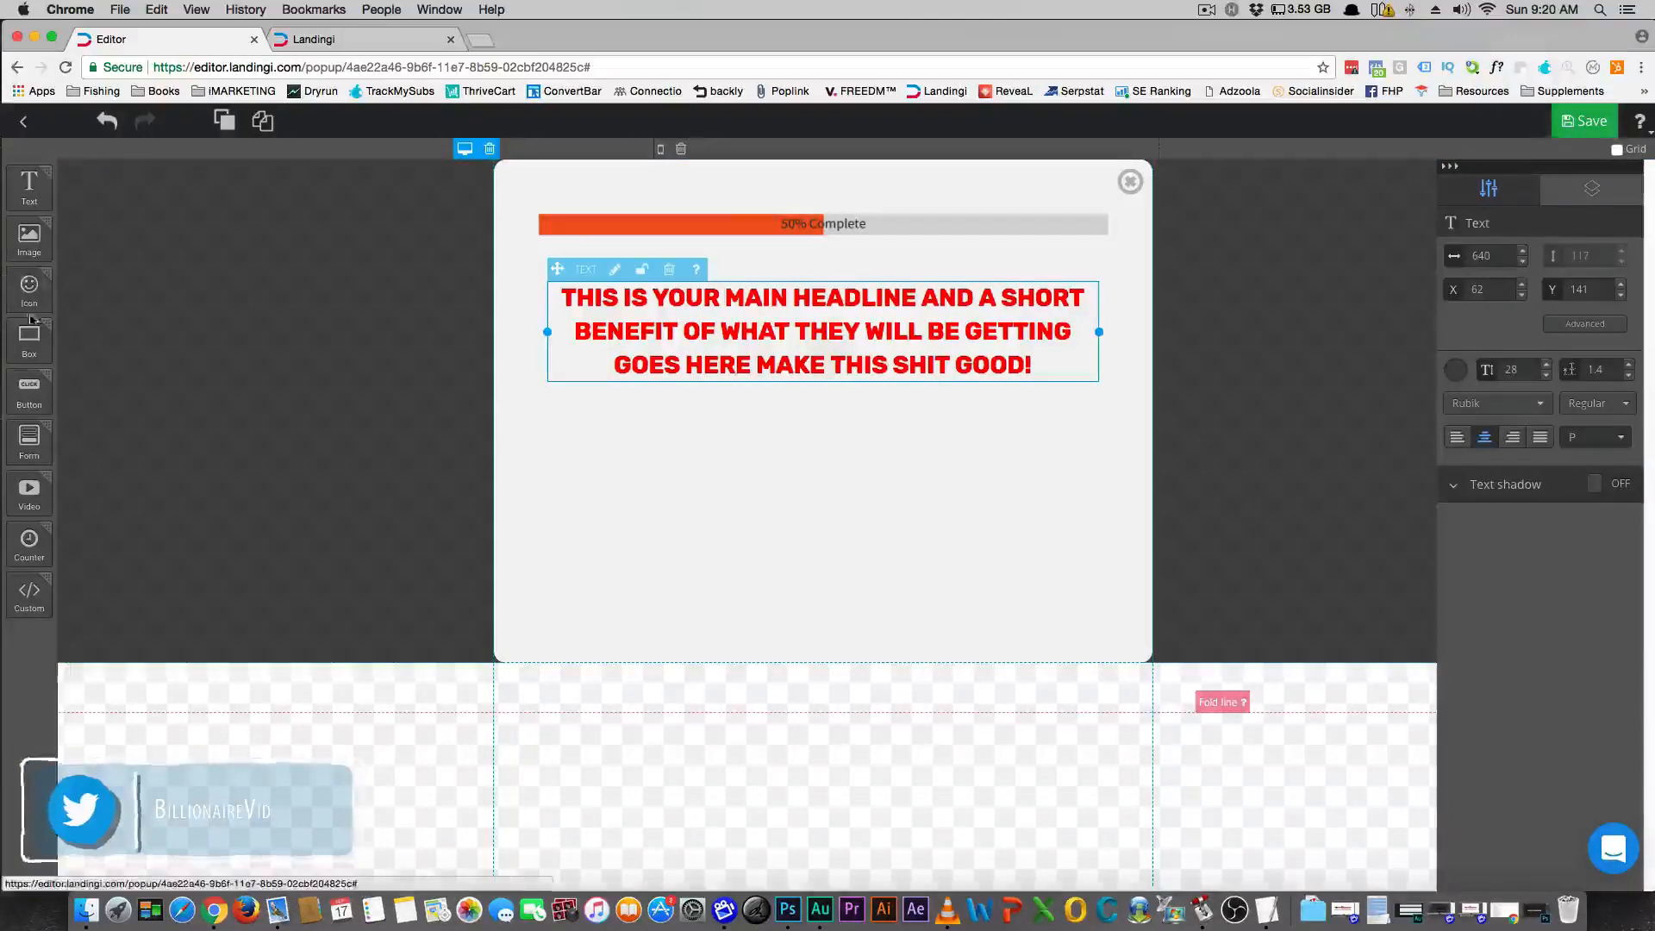
{"action": "right_click", "coordinate": [622, 333]}
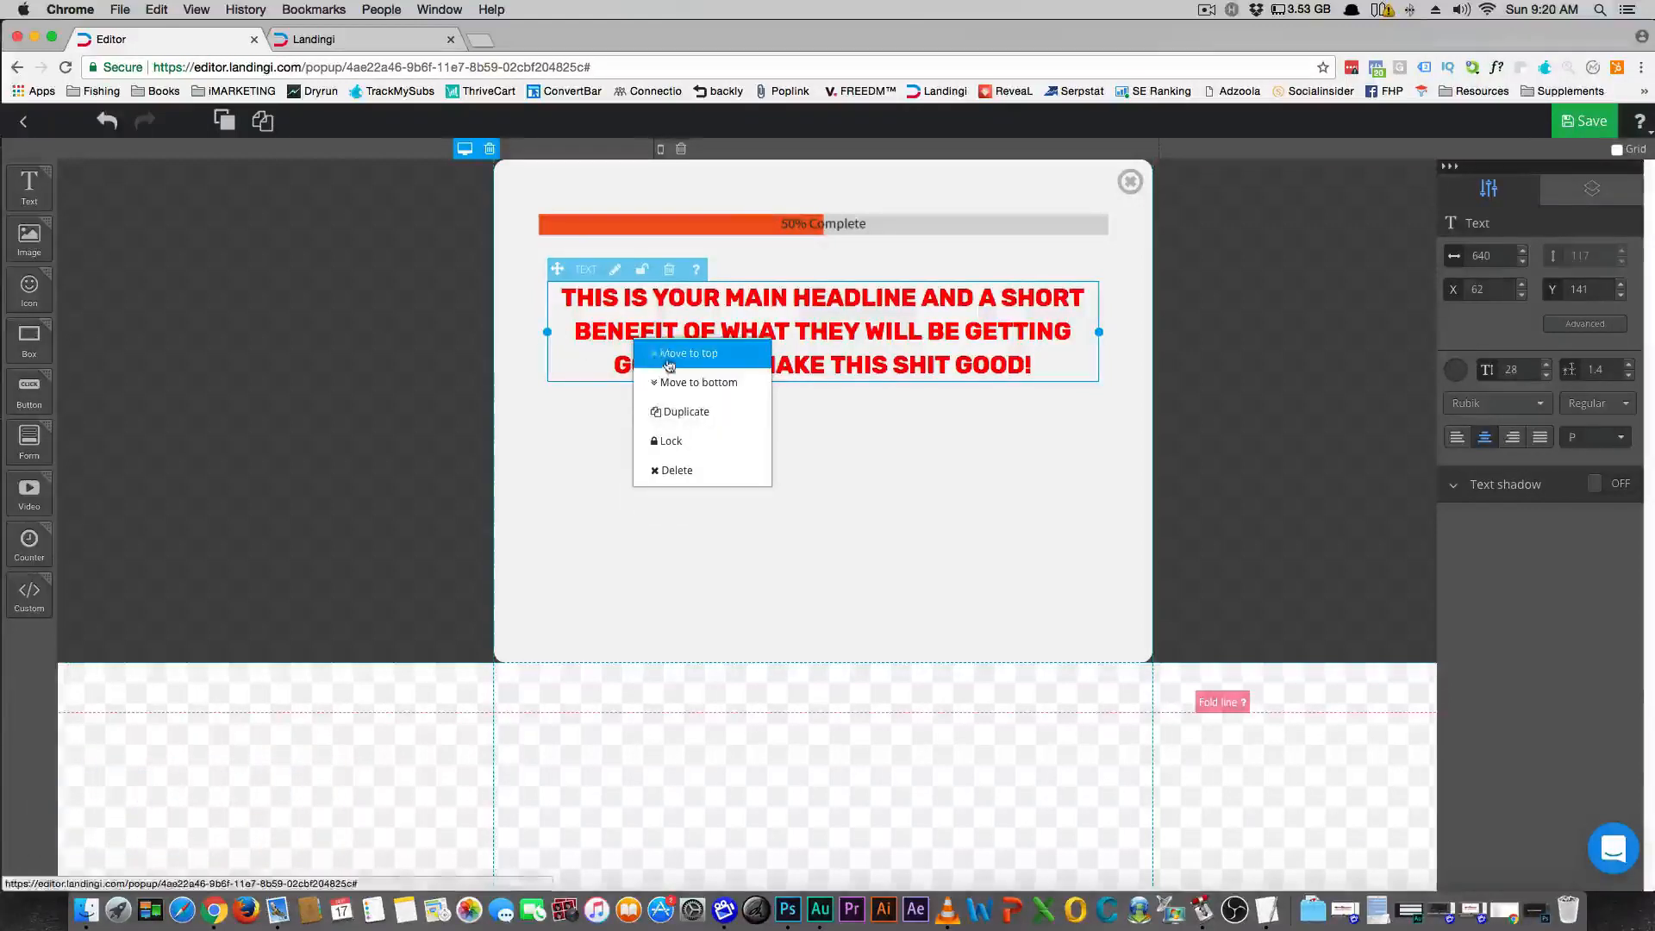
{"action": "left_click", "coordinate": [671, 407]}
{"action": "left_click_drag", "start_coordinate": [689, 362], "coordinate": [711, 476]}
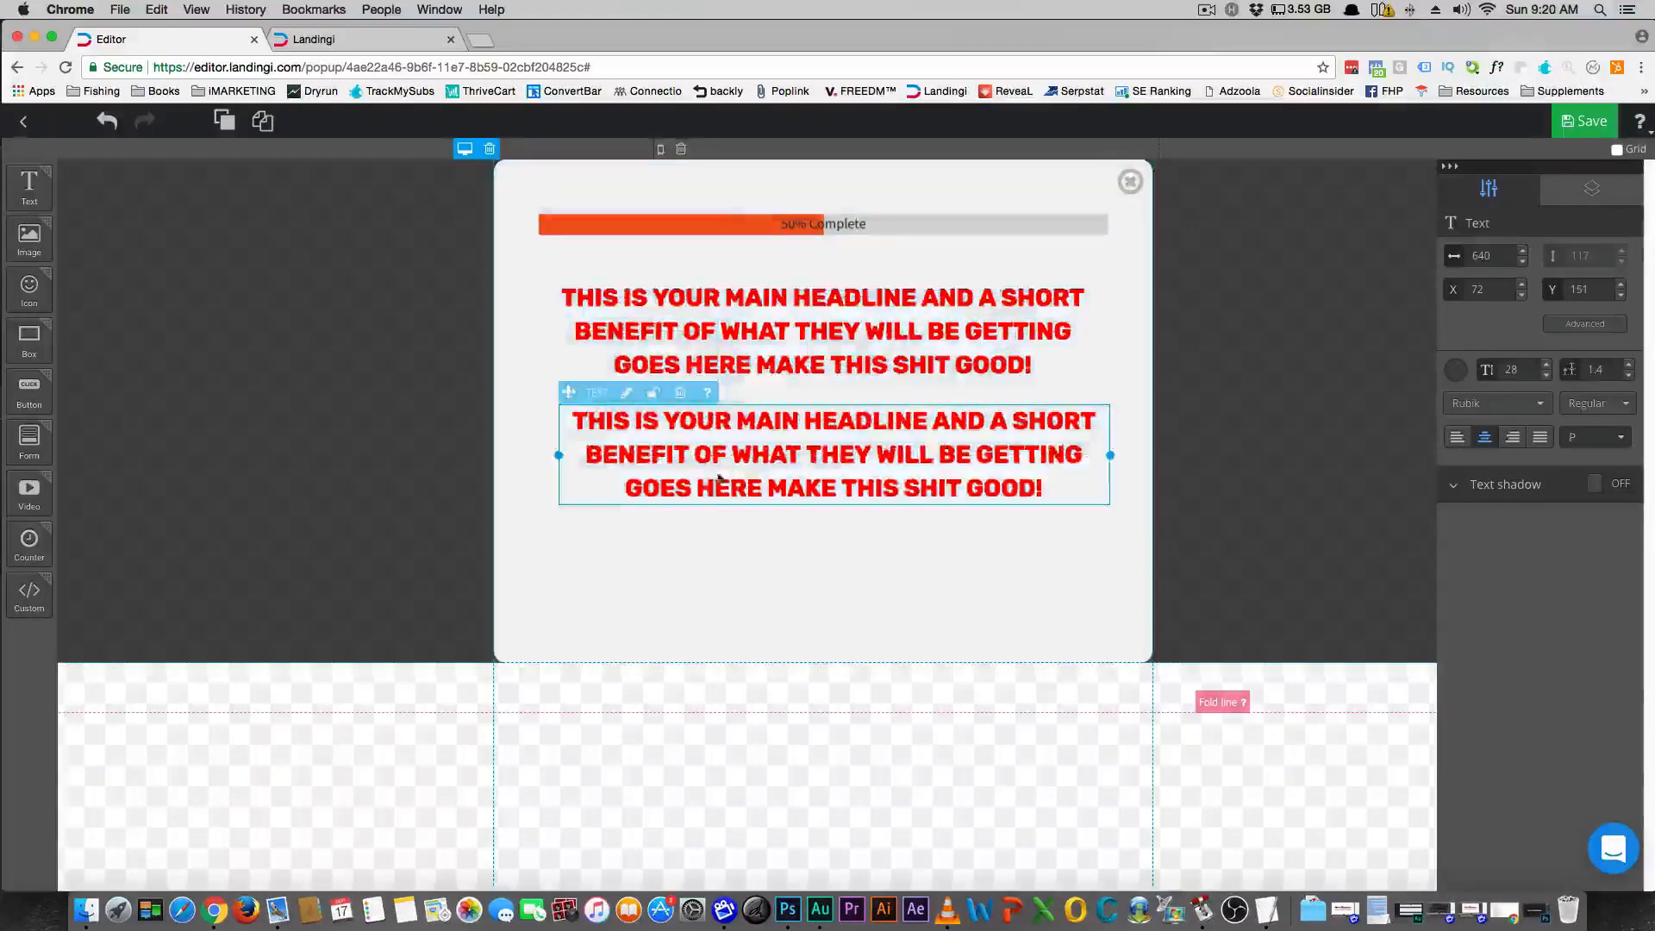
Change the duplicate headline's text colour to light grey and align it beneath the original at about X 62, Y 280
{"action": "double_click", "coordinate": [711, 483]}
{"action": "key", "text": "super+a"}
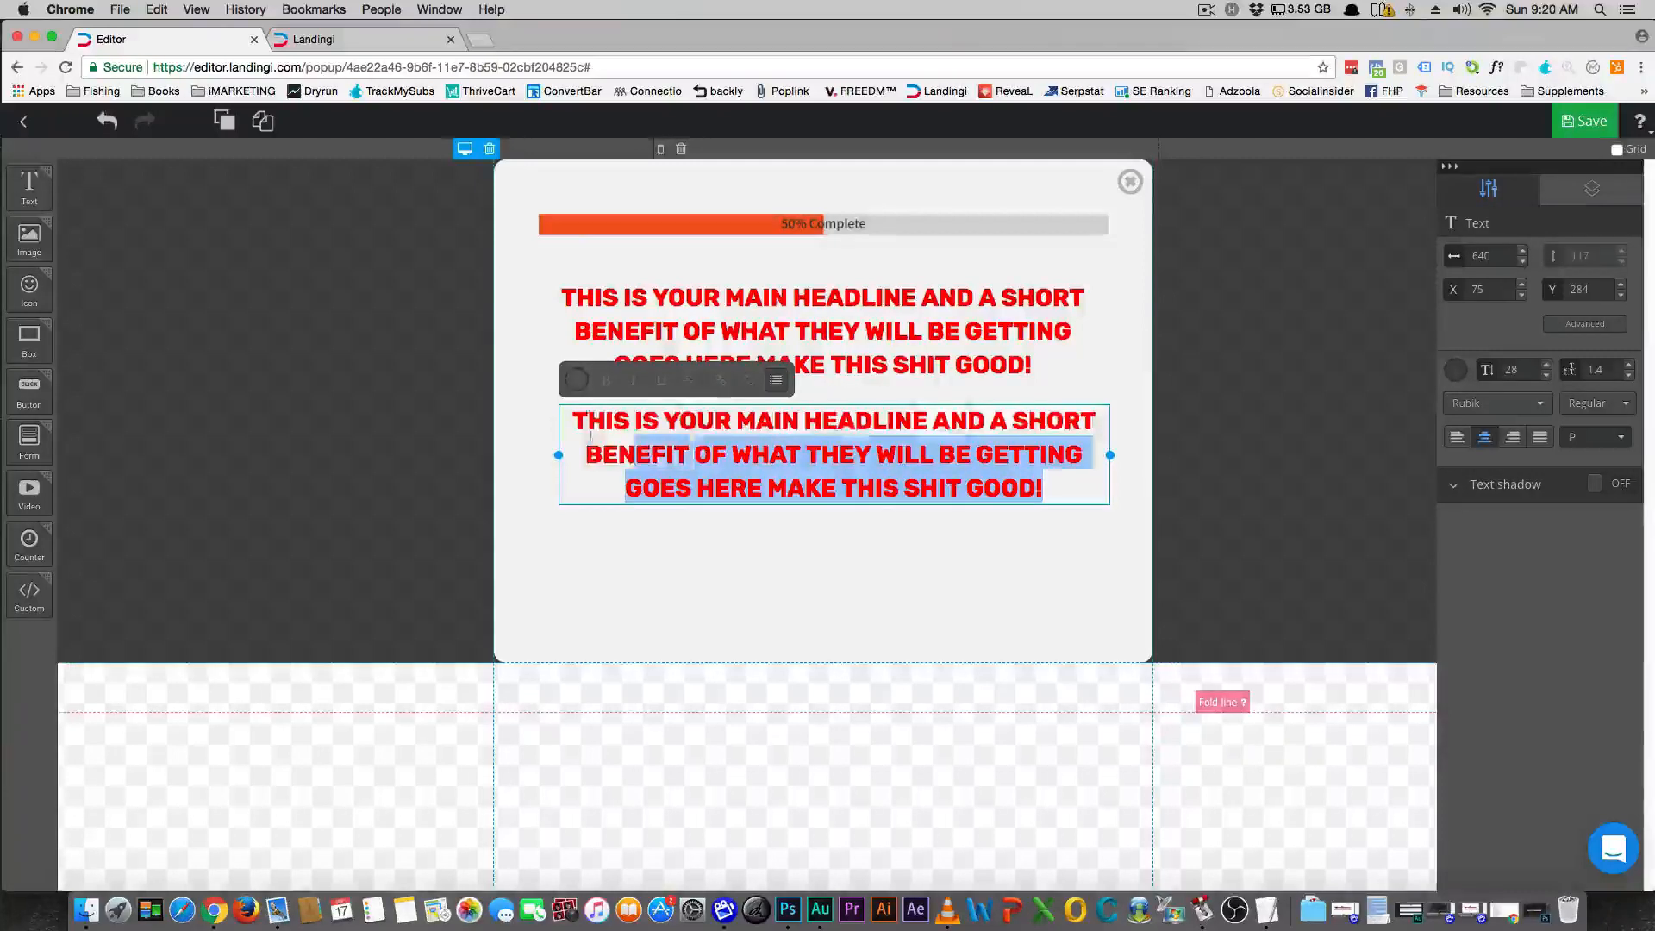
{"action": "left_click", "coordinate": [576, 380]}
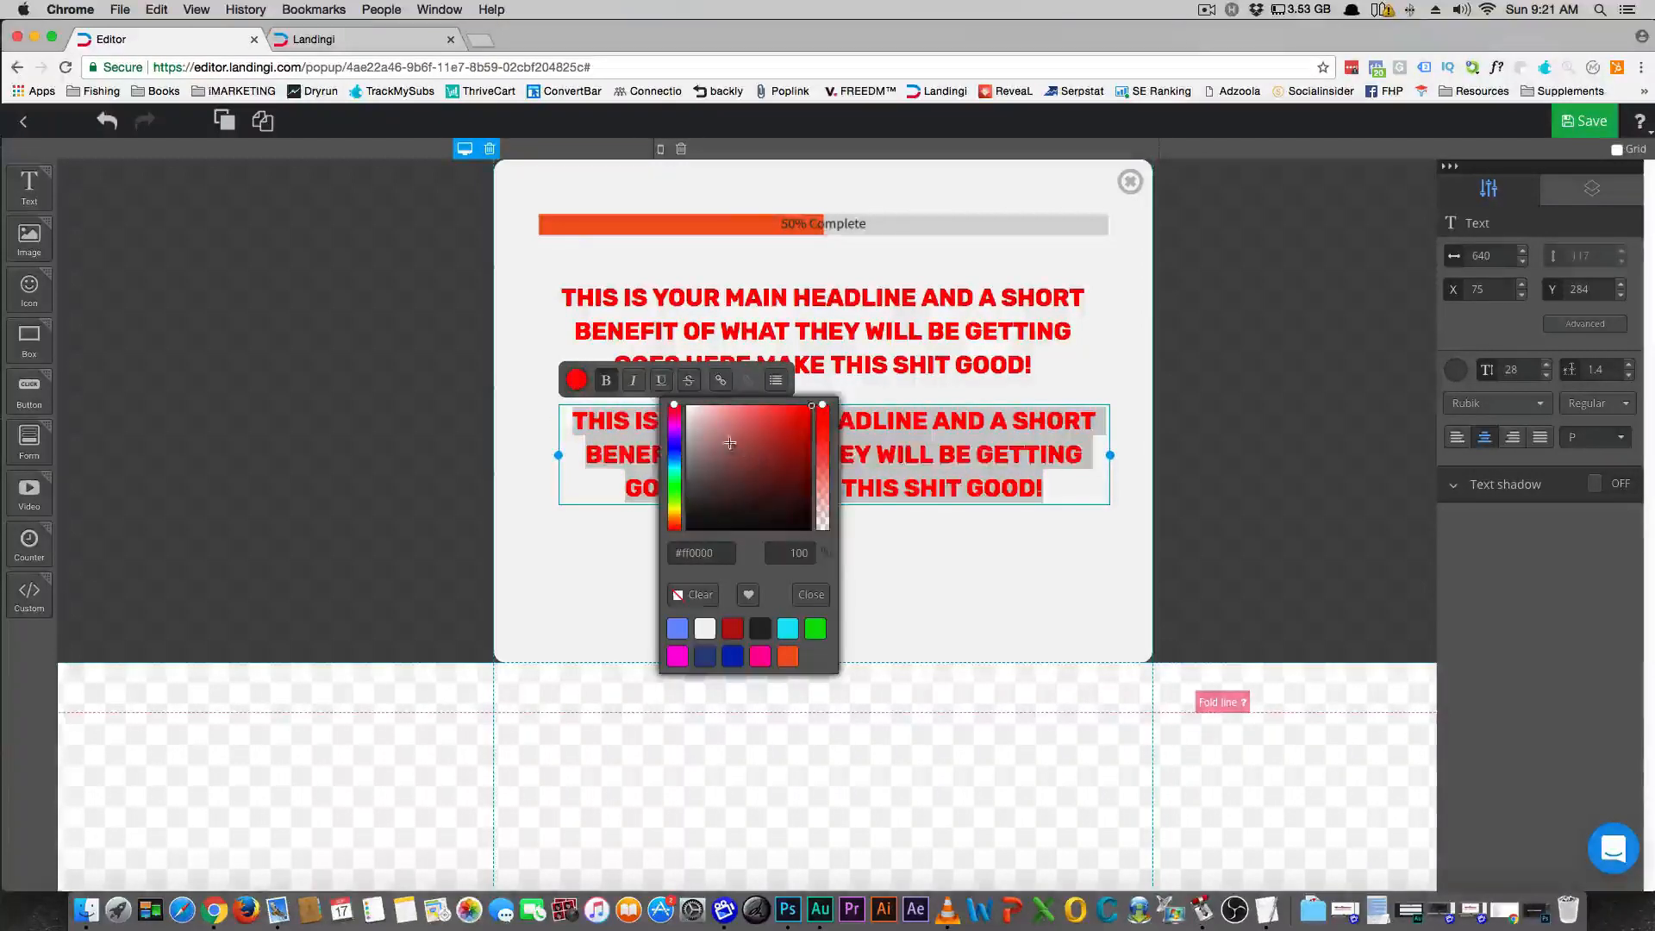
{"action": "left_click_drag", "start_coordinate": [654, 431], "coordinate": [637, 436]}
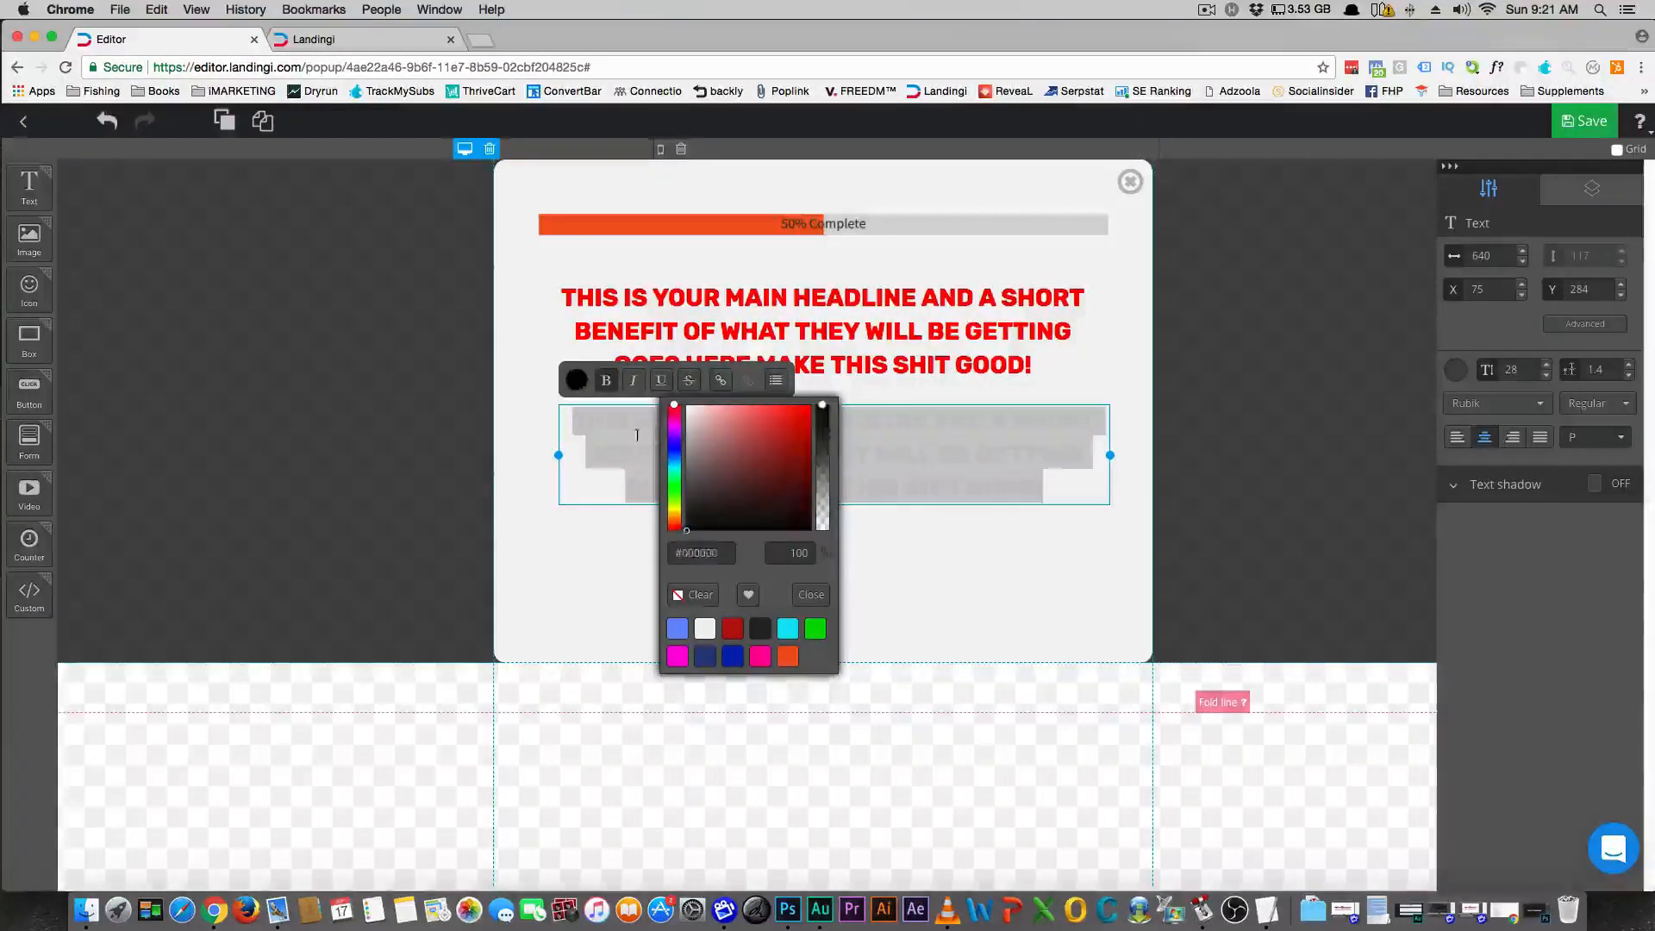
{"action": "left_click", "coordinate": [581, 438]}
{"action": "mouse_move", "coordinate": [1061, 485]}
{"action": "left_mouse_down"}
{"action": "mouse_move", "coordinate": [813, 484]}
{"action": "mouse_move", "coordinate": [1034, 481]}
{"action": "left_mouse_up"}
{"action": "left_click", "coordinate": [919, 509]}
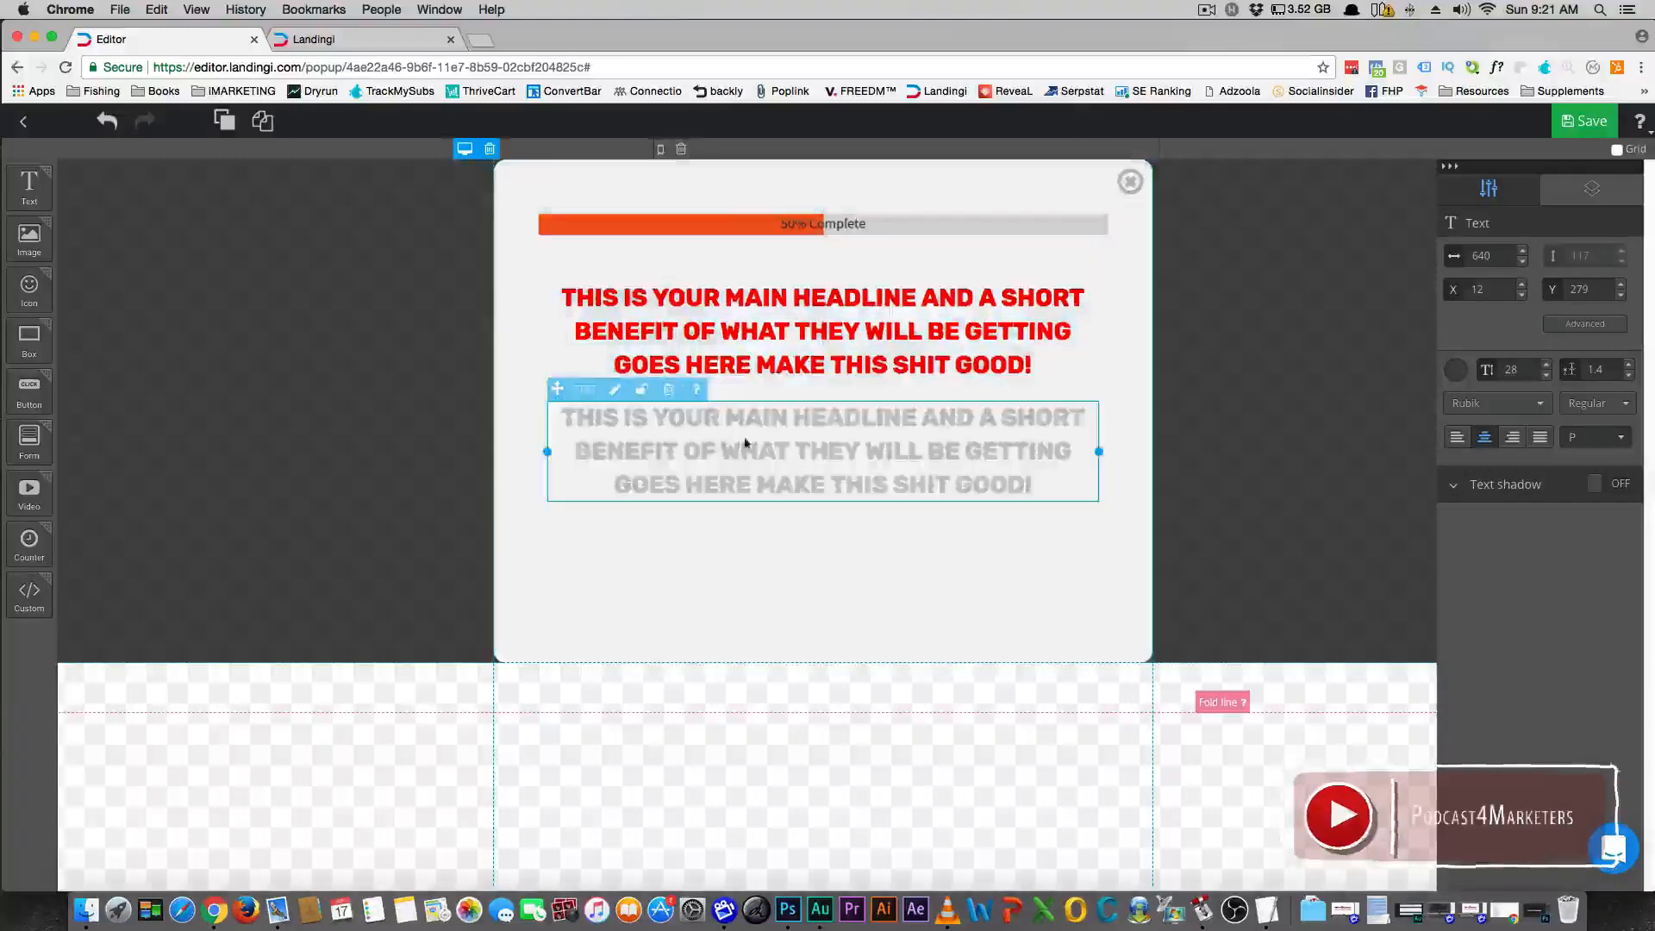
Reduce the font size of the grey duplicate headline to 20
{"action": "double_click", "coordinate": [1045, 488]}
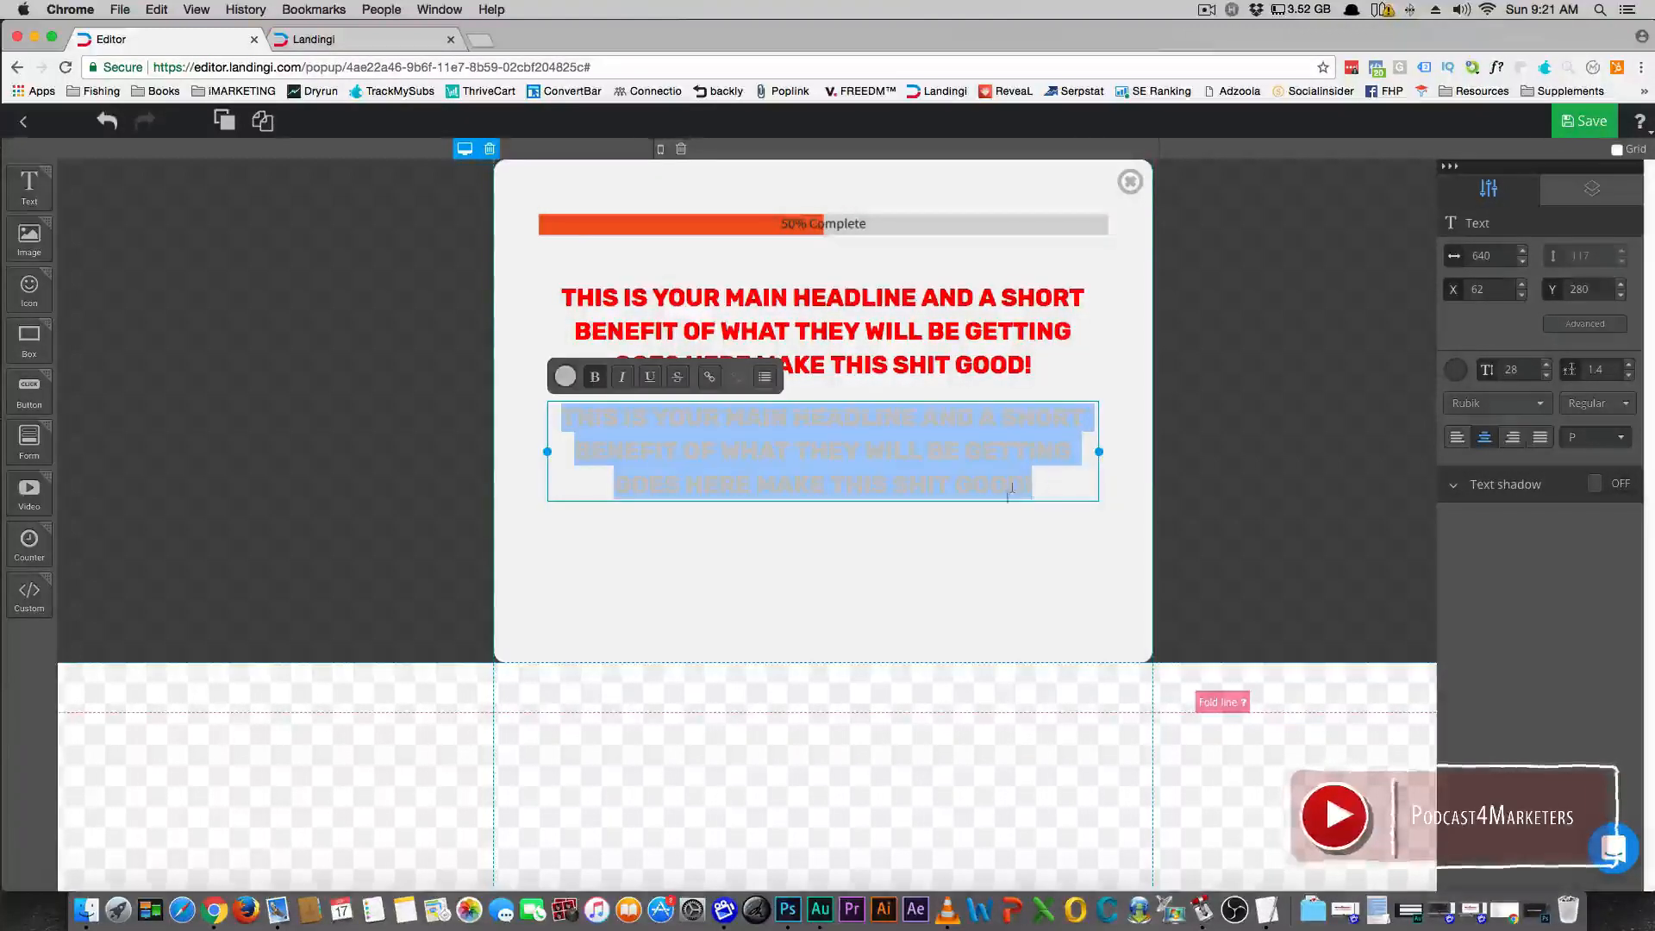
{"action": "left_click", "coordinate": [1033, 512]}
{"action": "left_click", "coordinate": [1037, 488]}
{"action": "double_click", "coordinate": [1030, 485]}
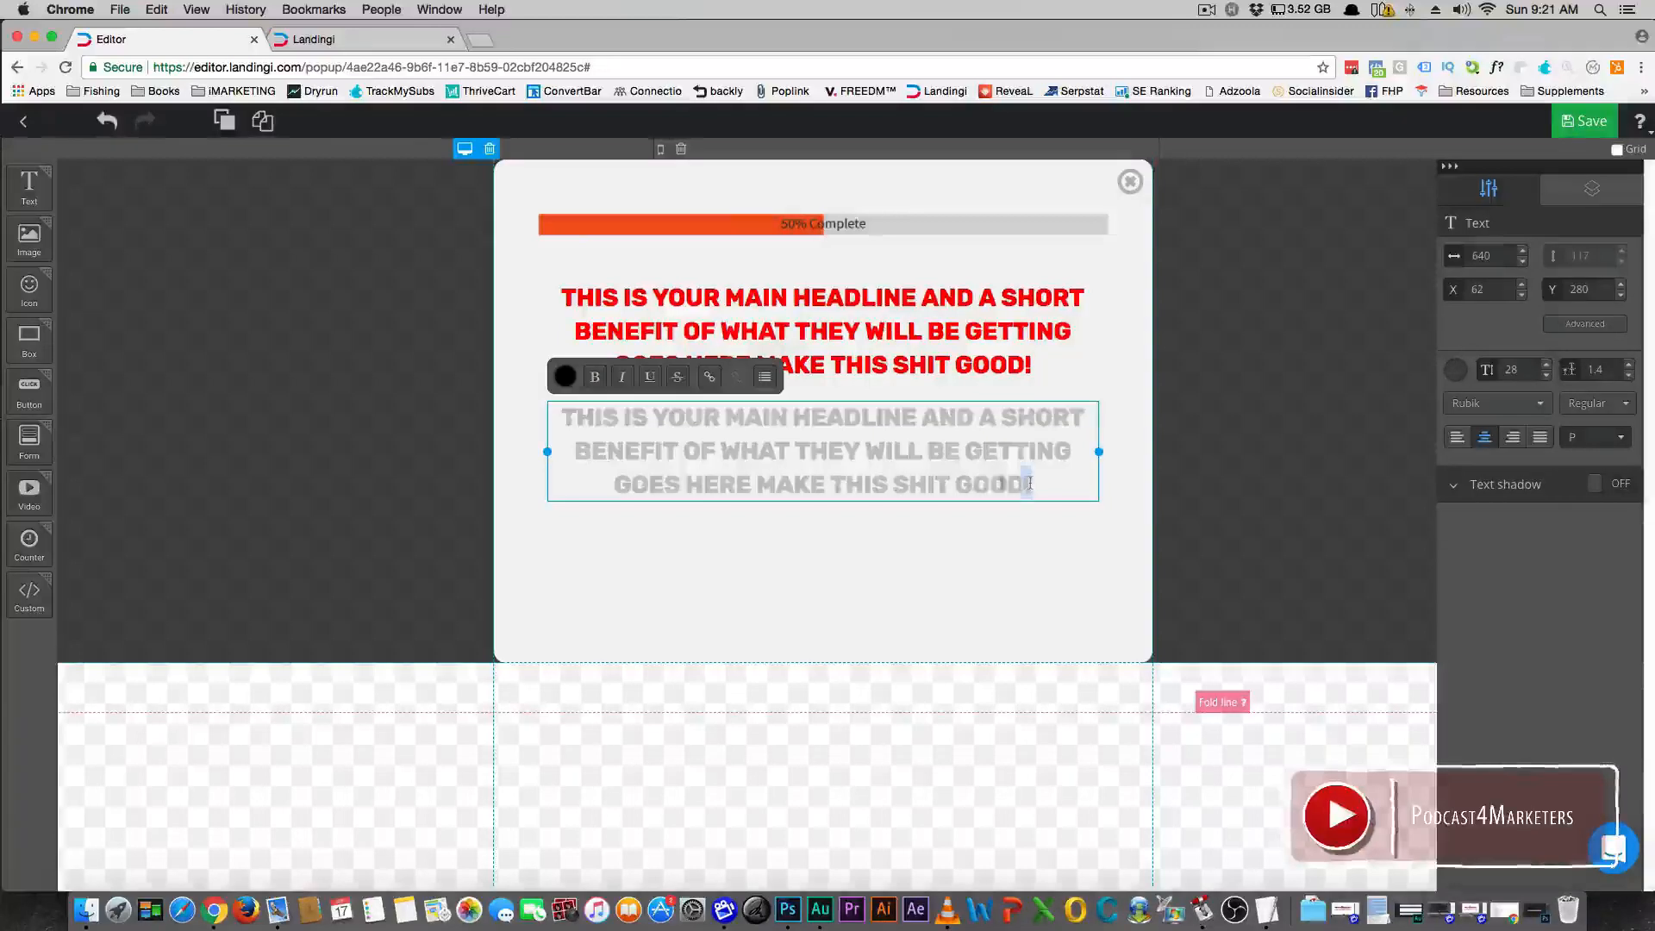
{"action": "triple_click", "coordinate": [1030, 485]}
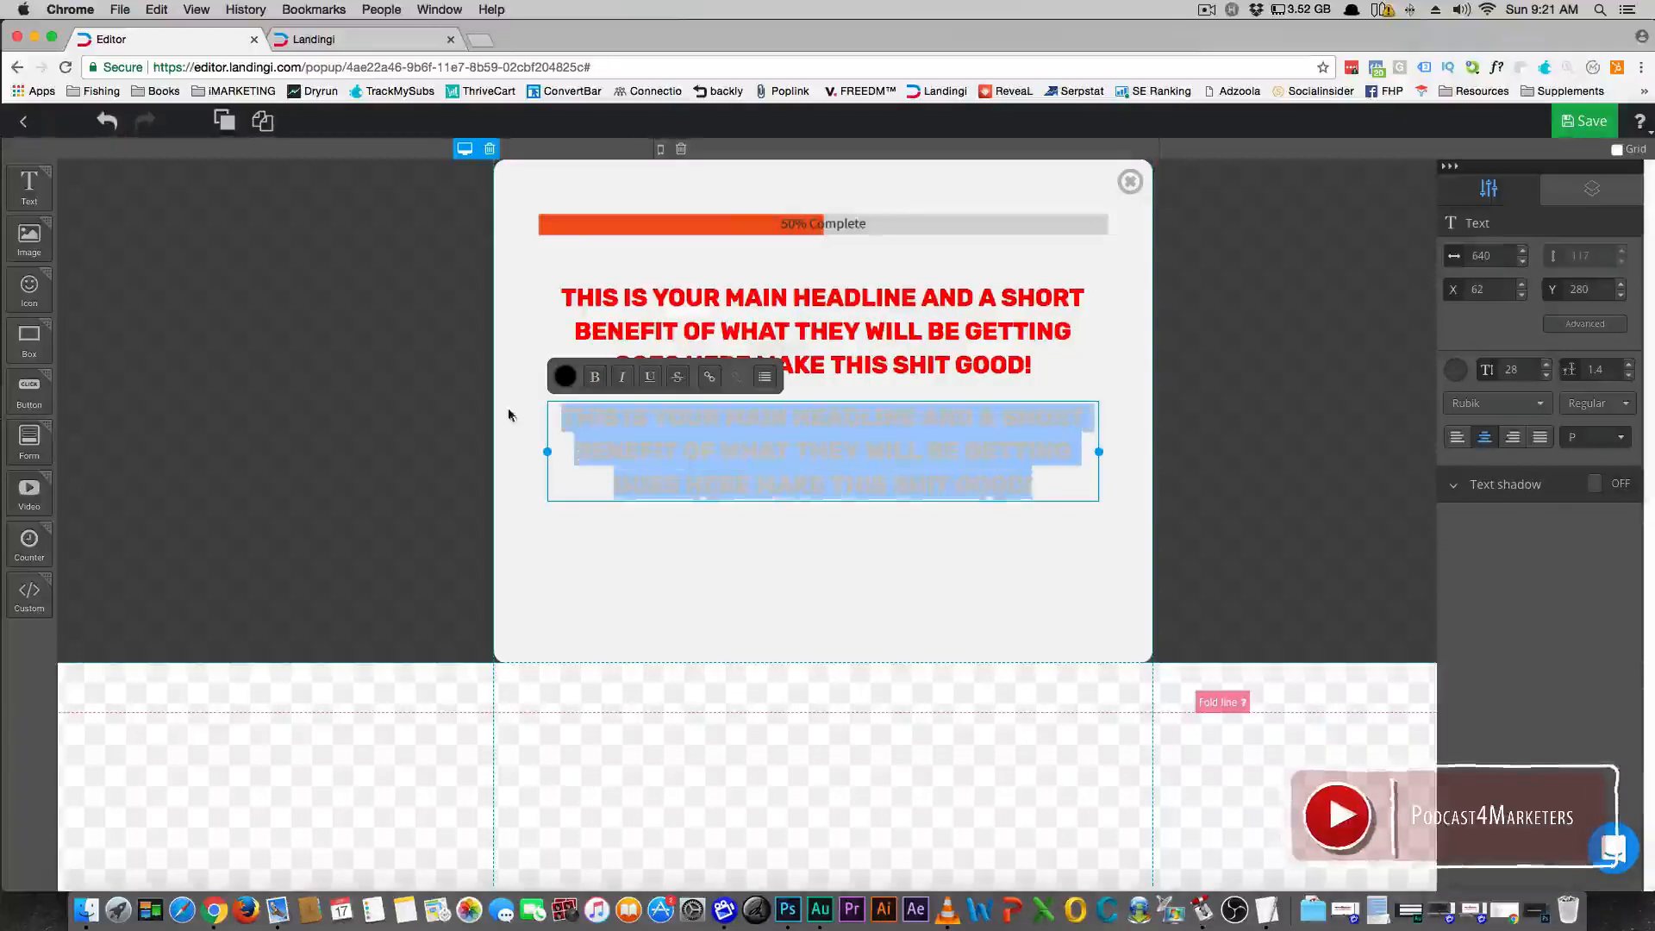
{"action": "left_click", "coordinate": [1546, 376]}
{"action": "left_click", "coordinate": [1546, 376]}
{"action": "left_click", "coordinate": [1547, 376]}
{"action": "left_click", "coordinate": [1546, 376]}
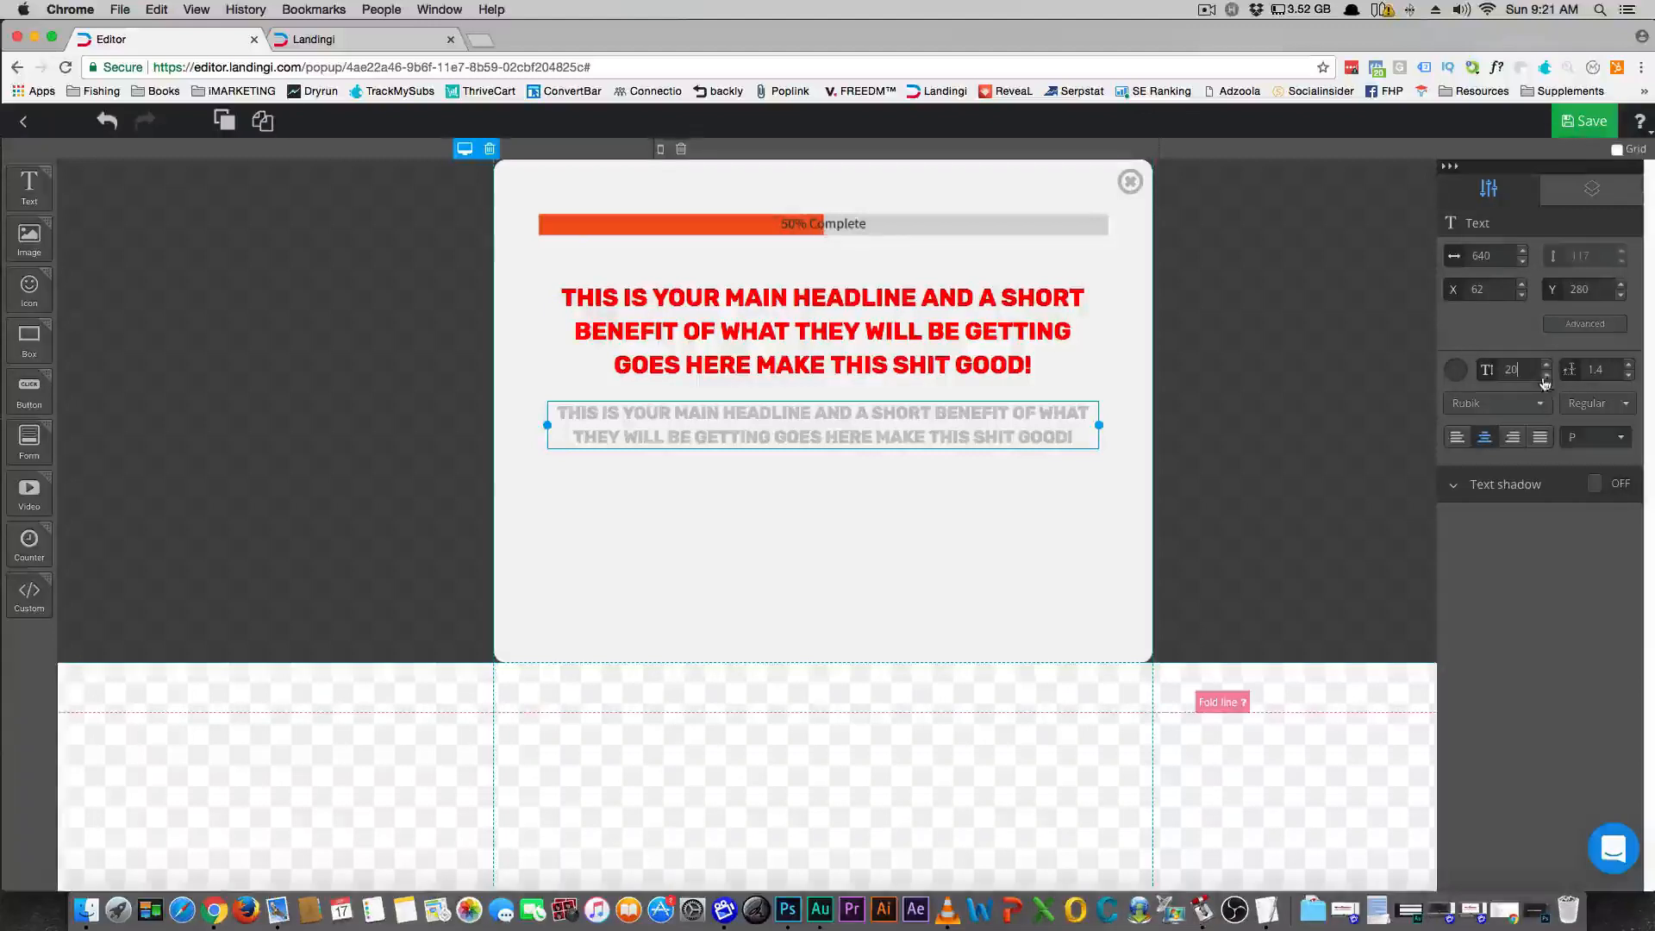
Replace the grey duplicate's text with "This is another sub-headline NOT in all CAPS to give them some context"
{"action": "left_click", "coordinate": [604, 420]}
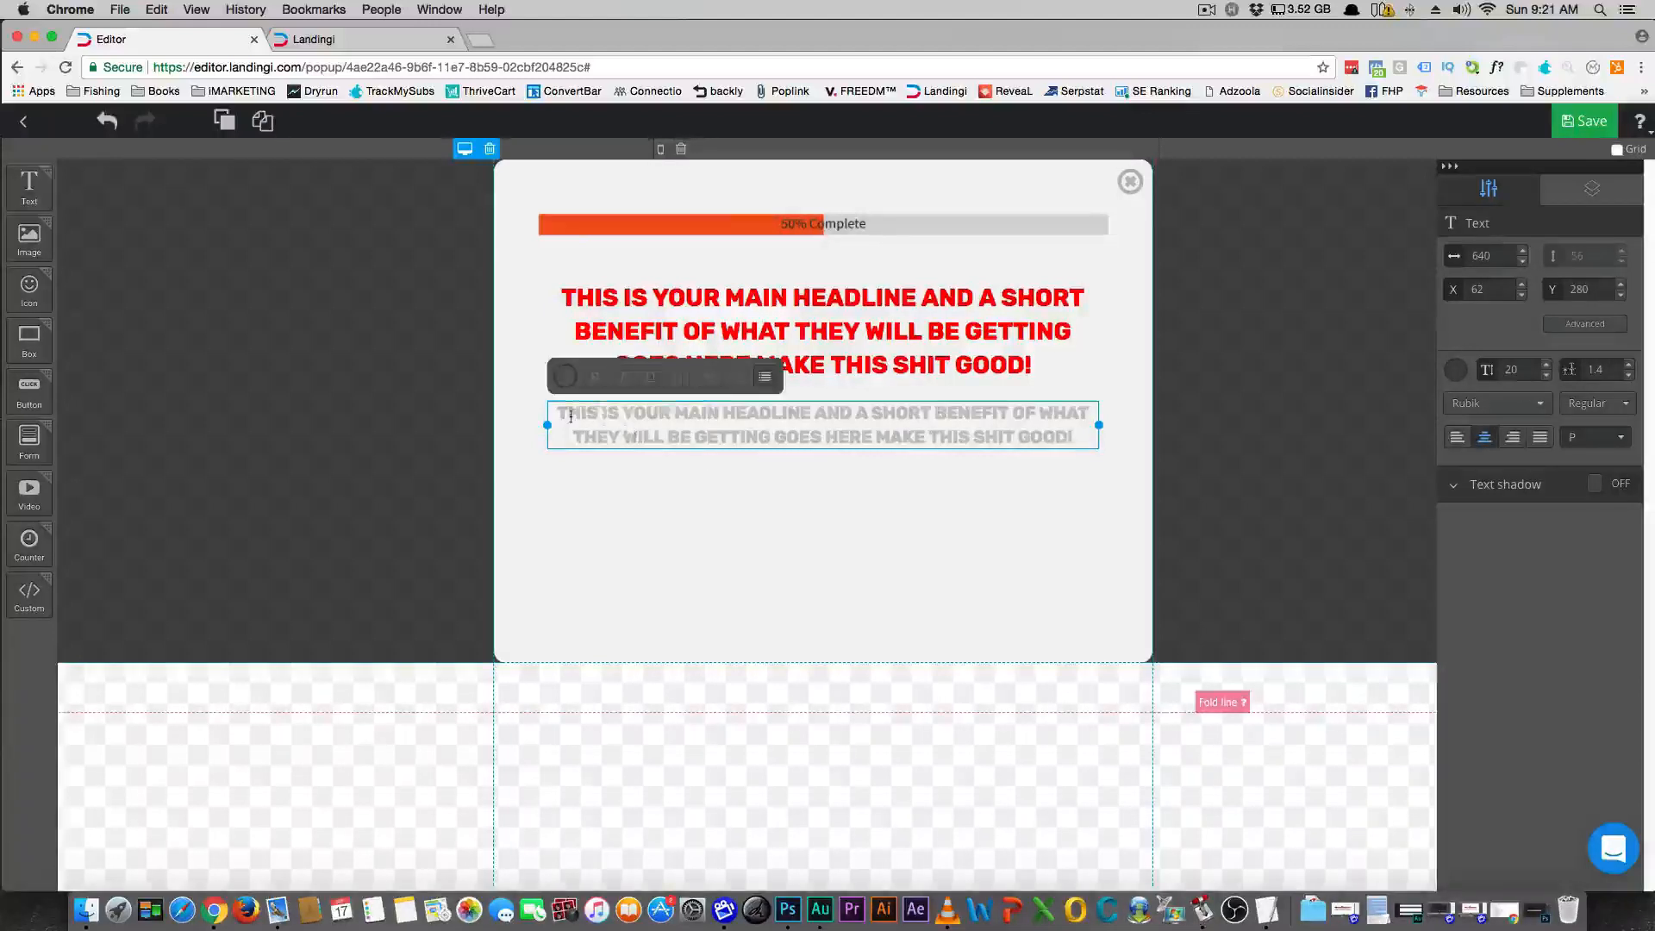
{"action": "left_click_drag", "start_coordinate": [571, 418], "coordinate": [1075, 440]}
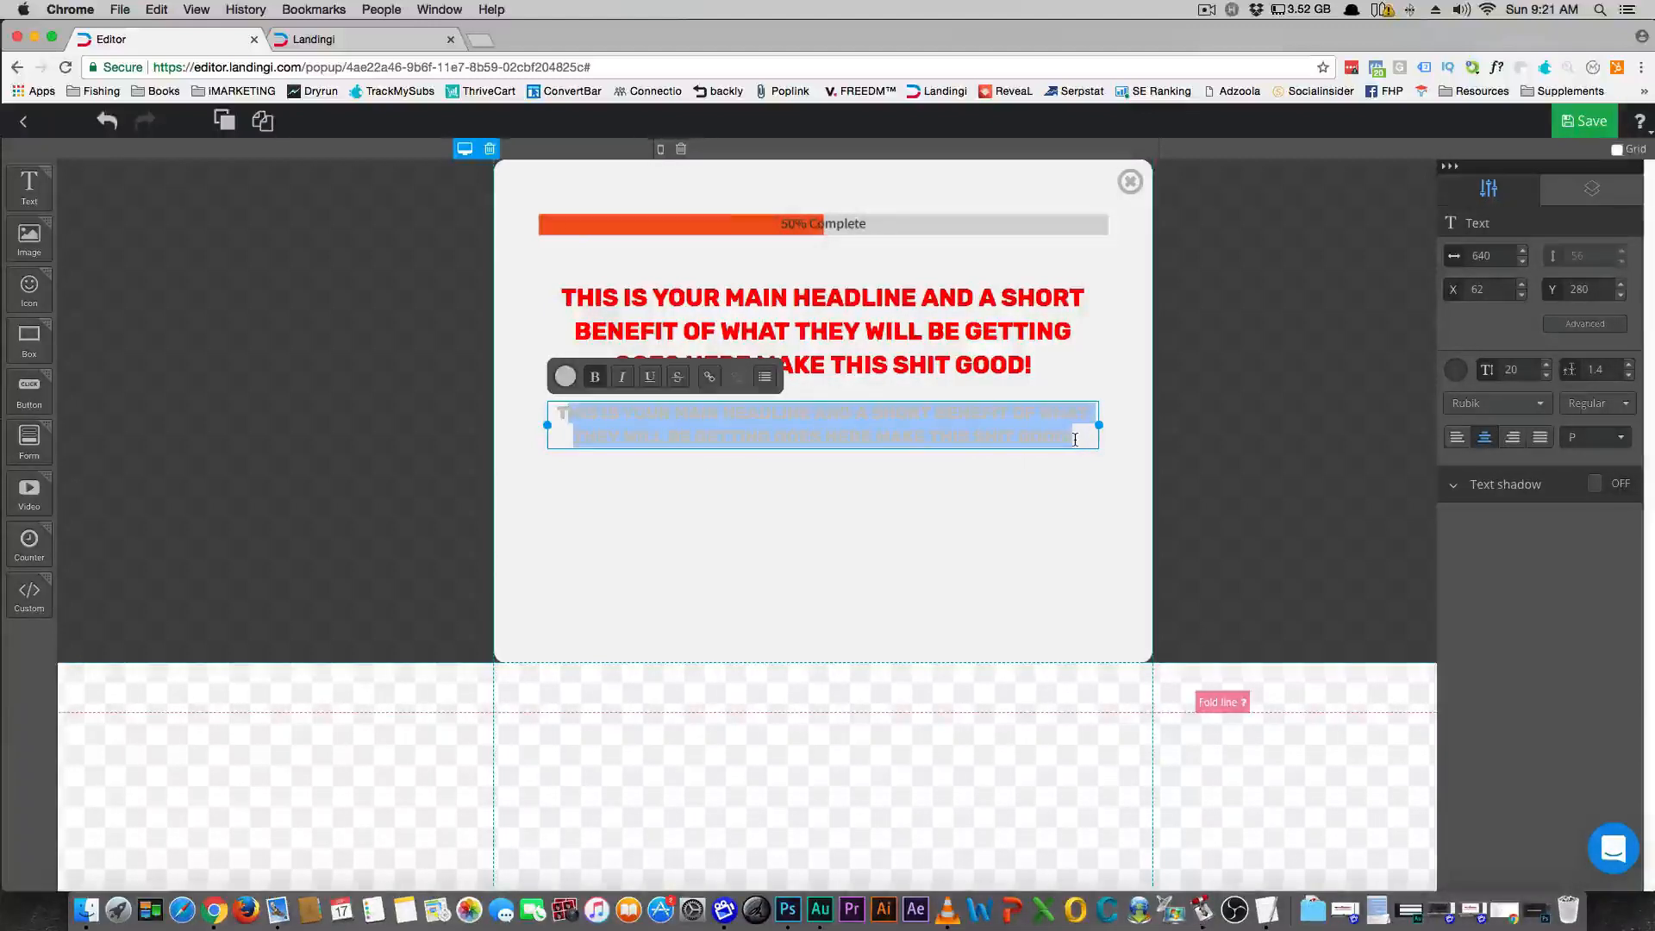
{"action": "key", "text": "BackSpace"}
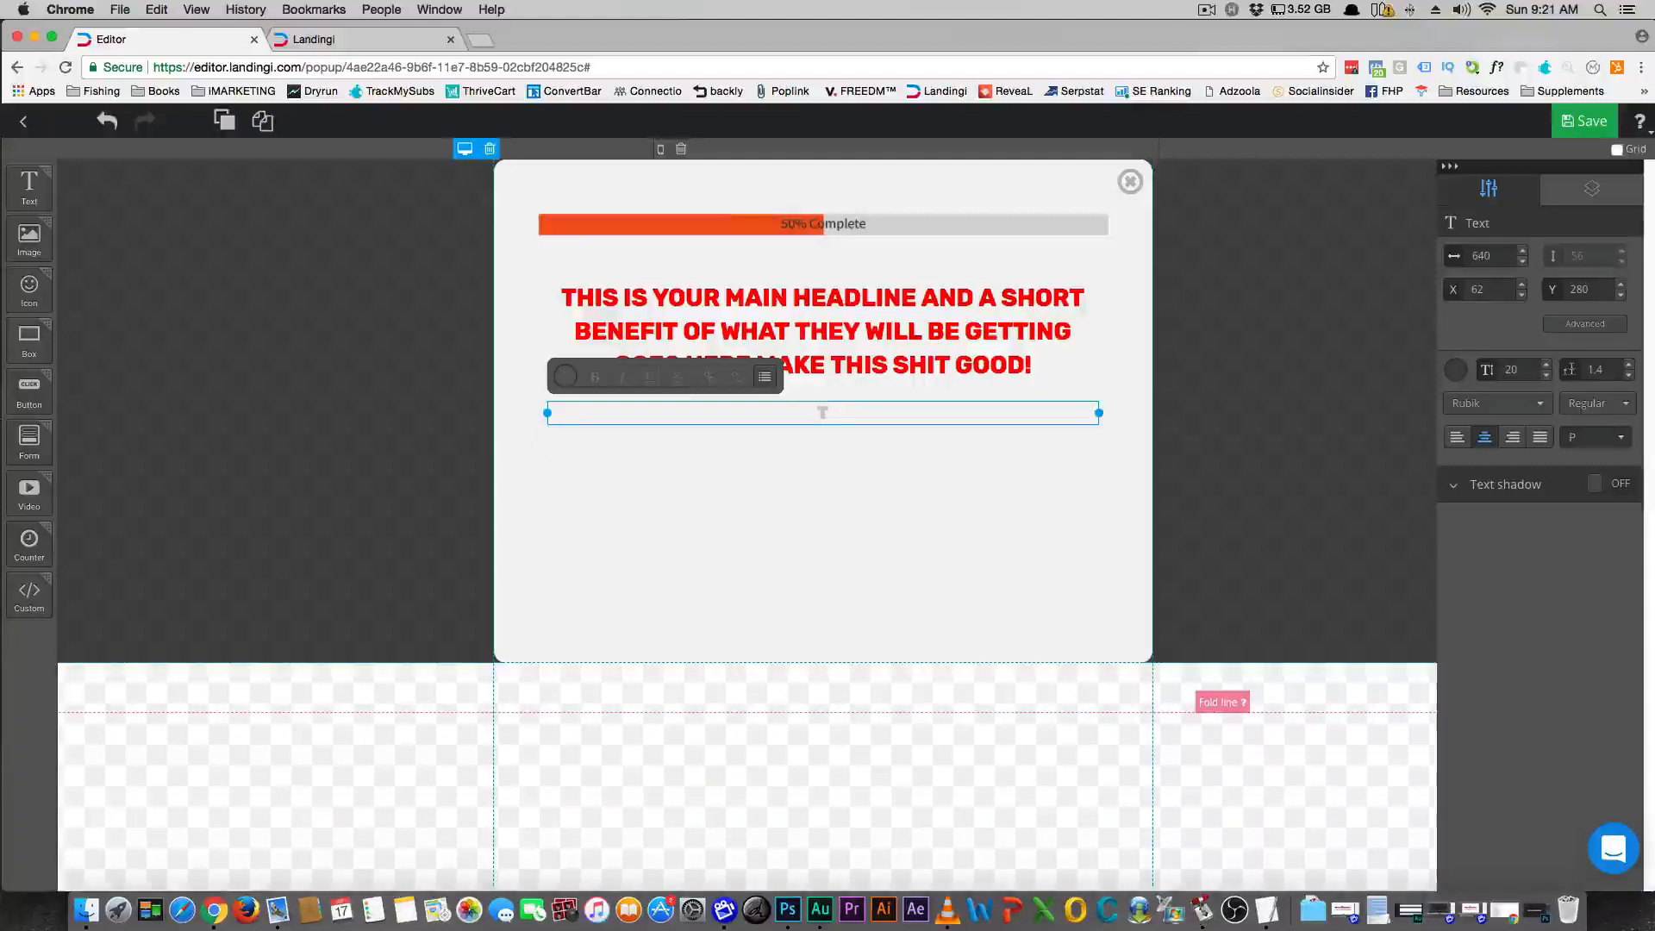
{"action": "type", "text": "his is a"}
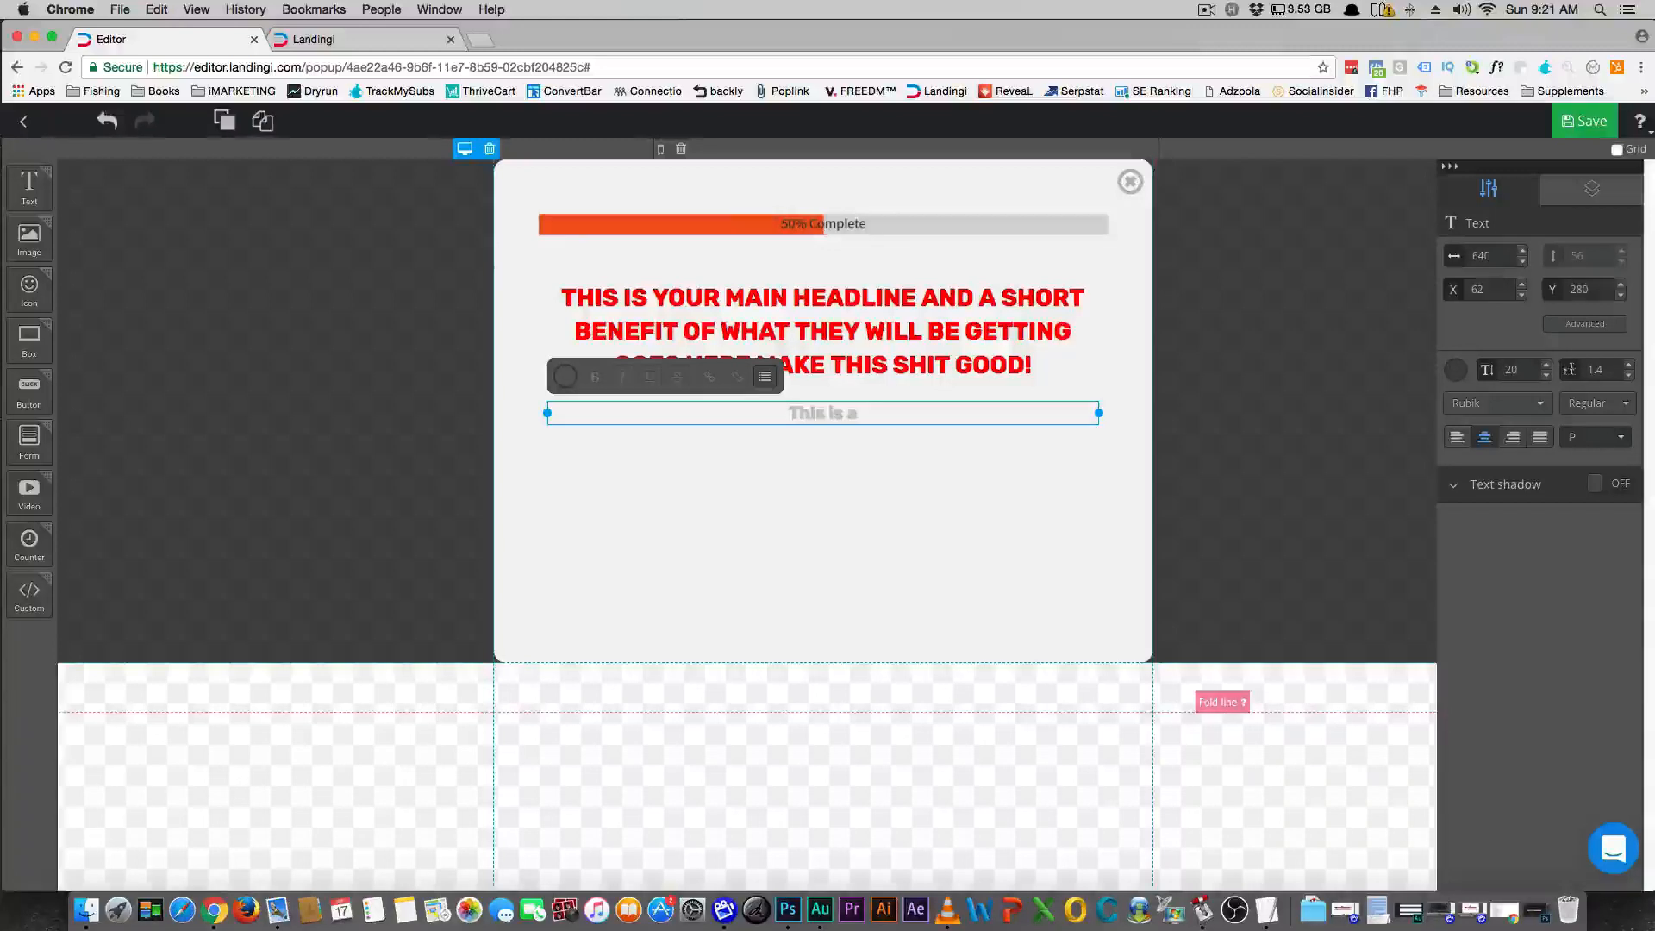
{"action": "type", "text": "nother sub"}
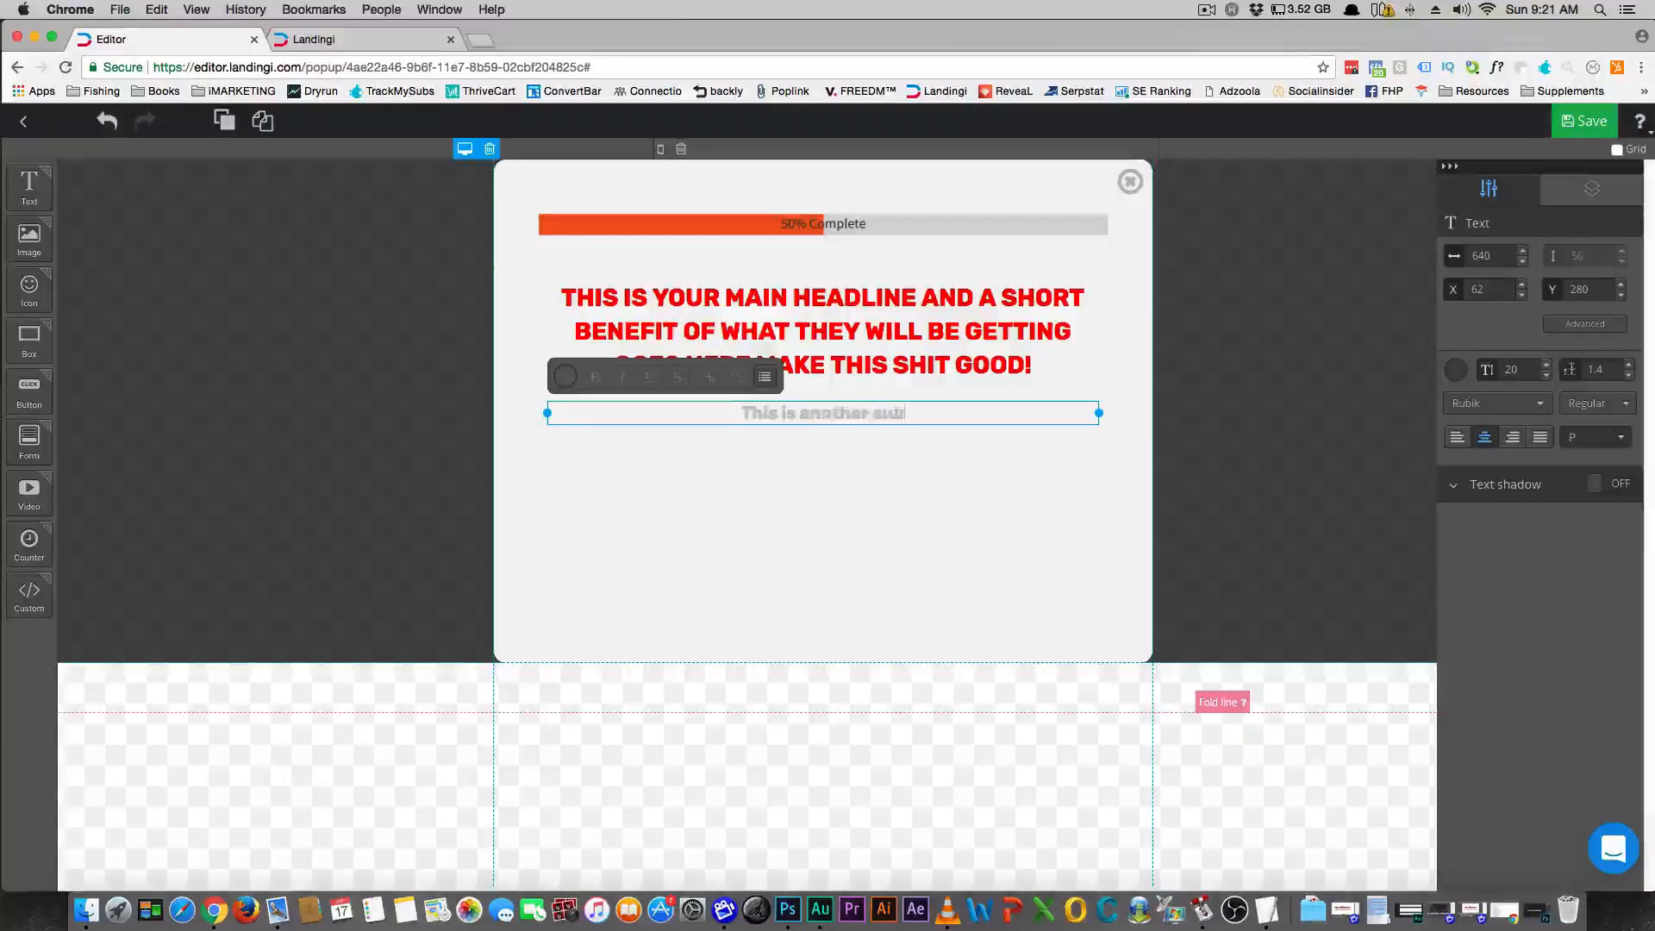
{"action": "type", "text": "0he"}
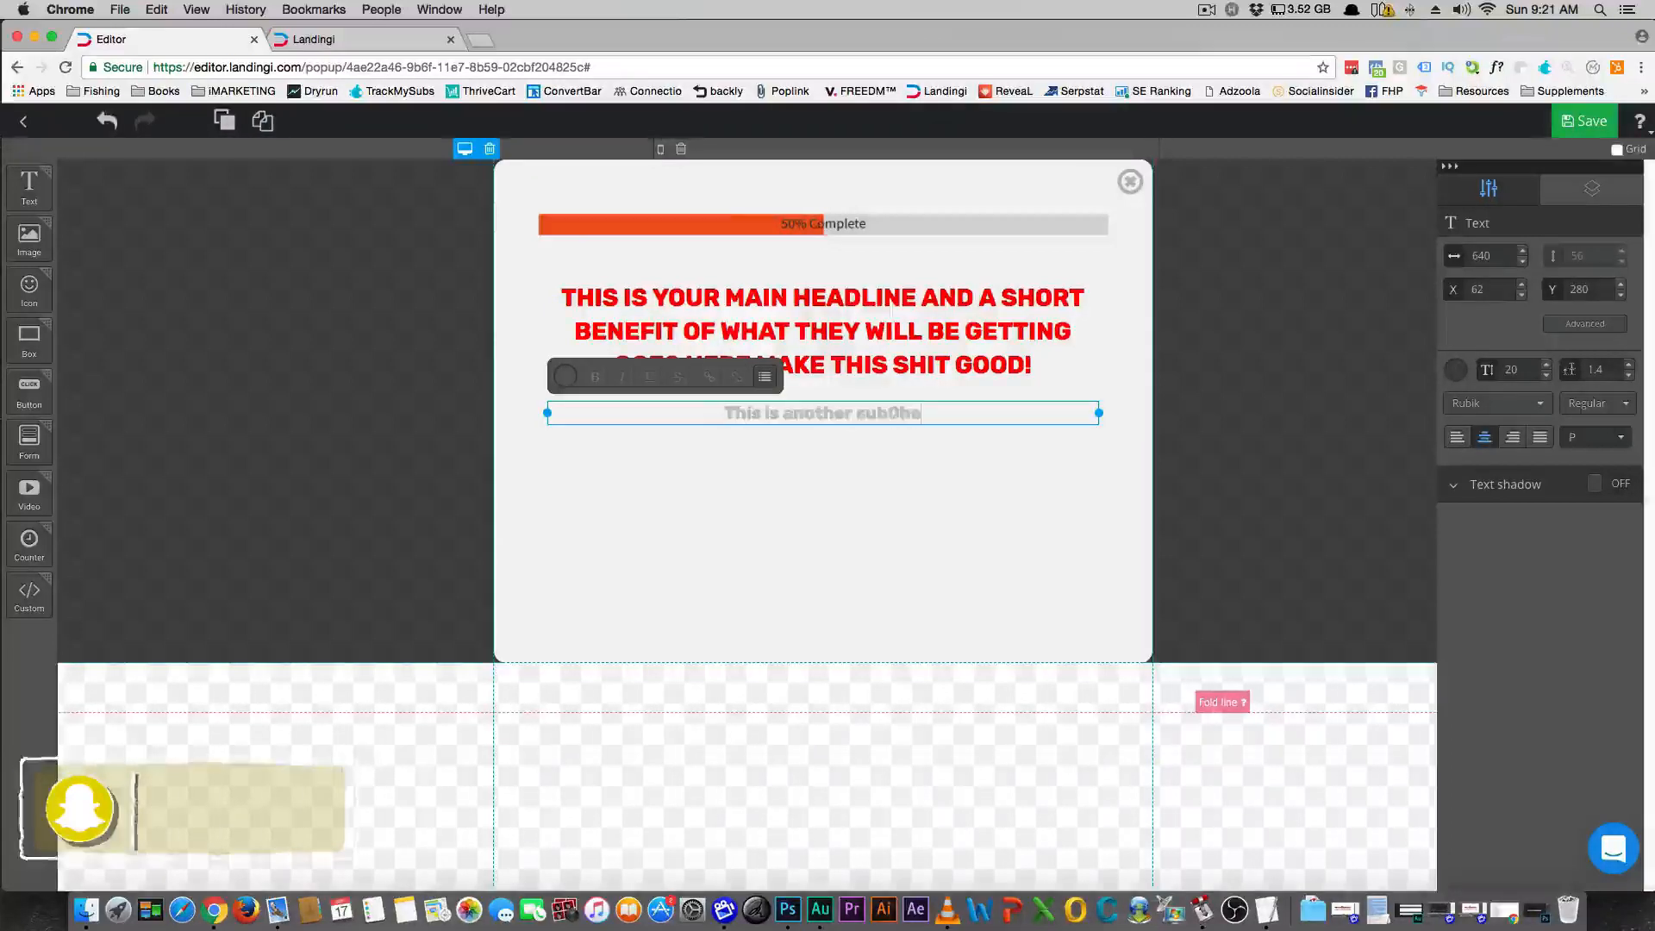
{"action": "type", "text": "adline"}
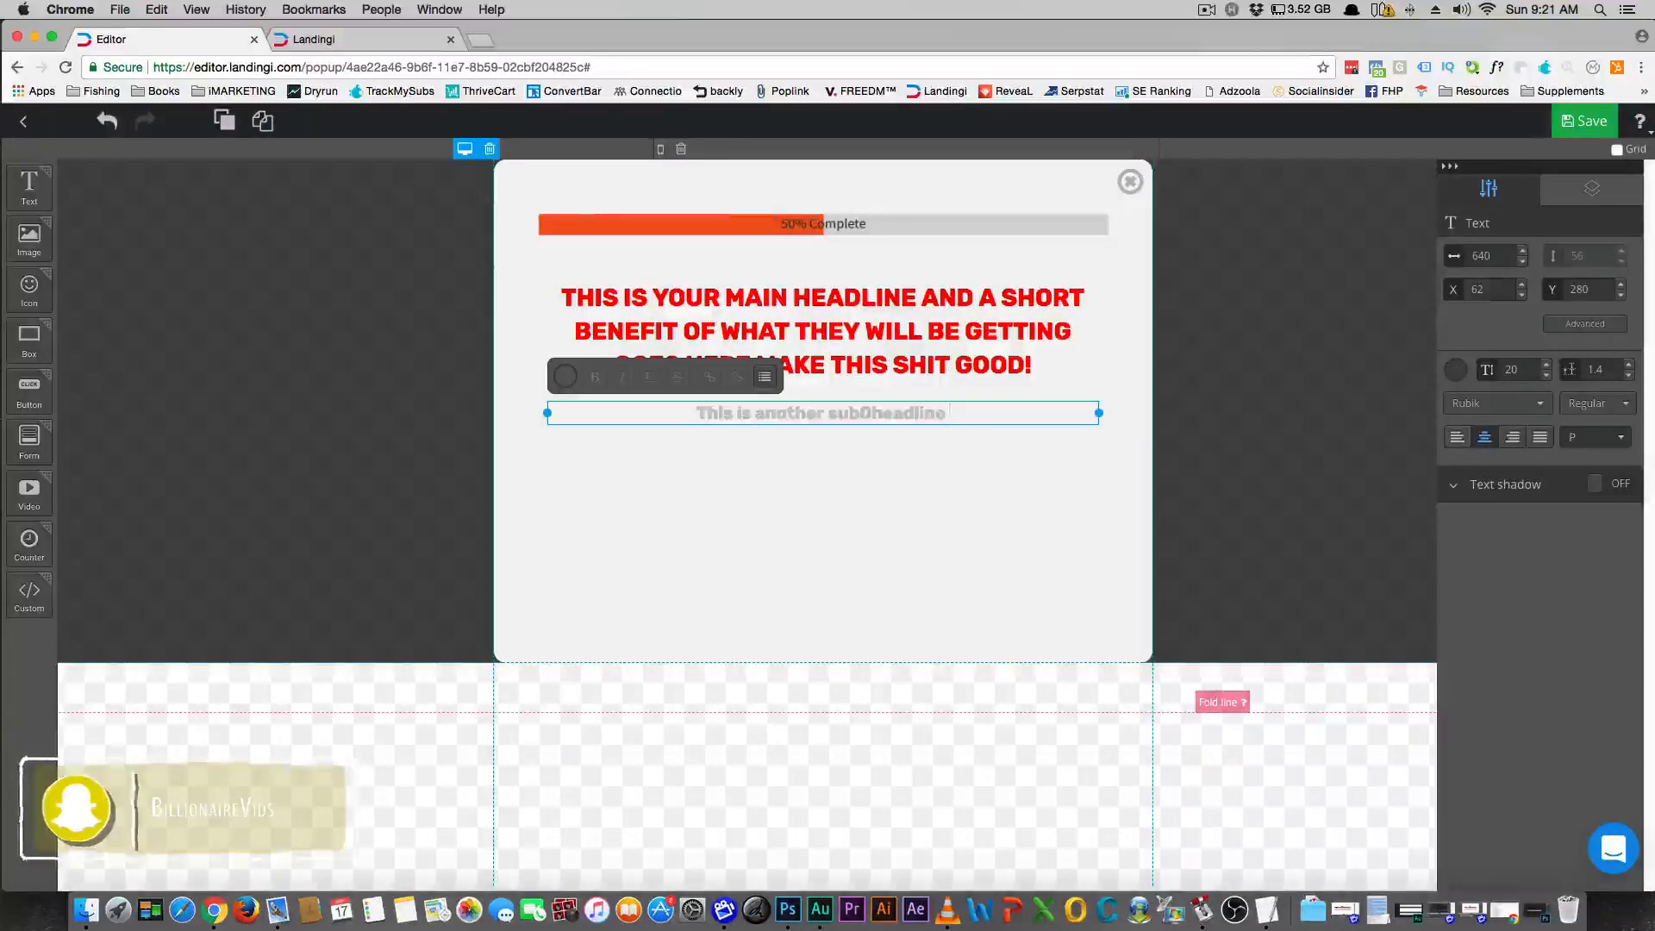
{"action": "key", "text": "BackSpace"}
{"action": "key", "text": "BackSpace"}
{"action": "key", "text": "BackSpace"}
{"action": "key", "text": "BackSpace"}
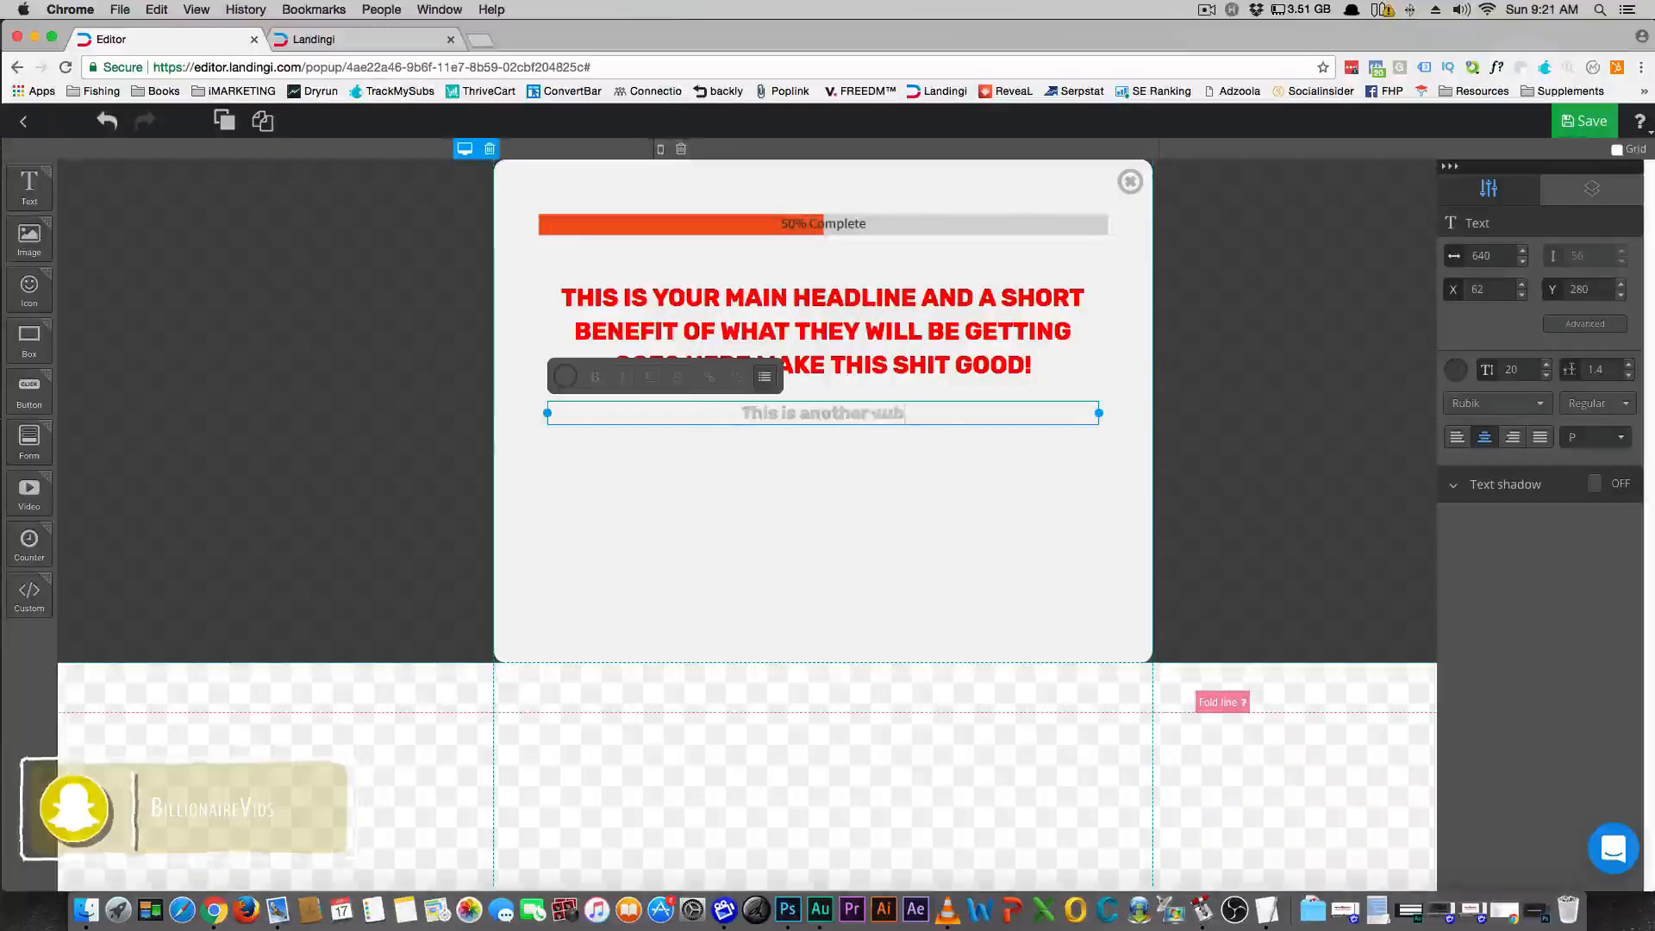
{"action": "type", "text": "-head"}
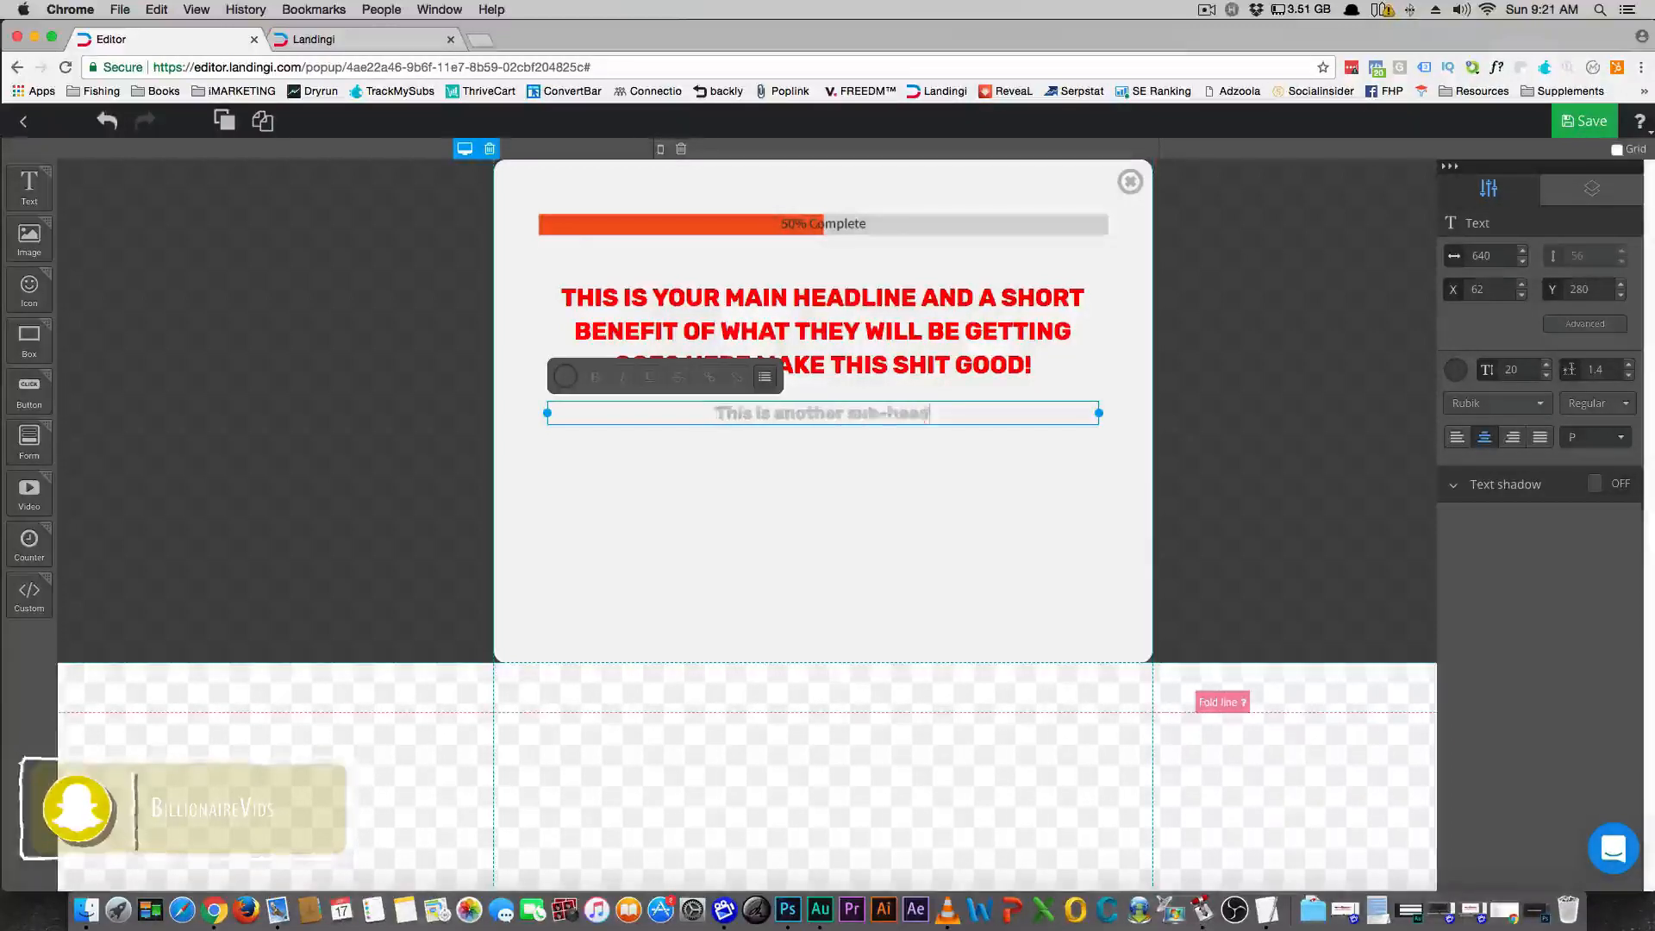
{"action": "type", "text": "line NO"}
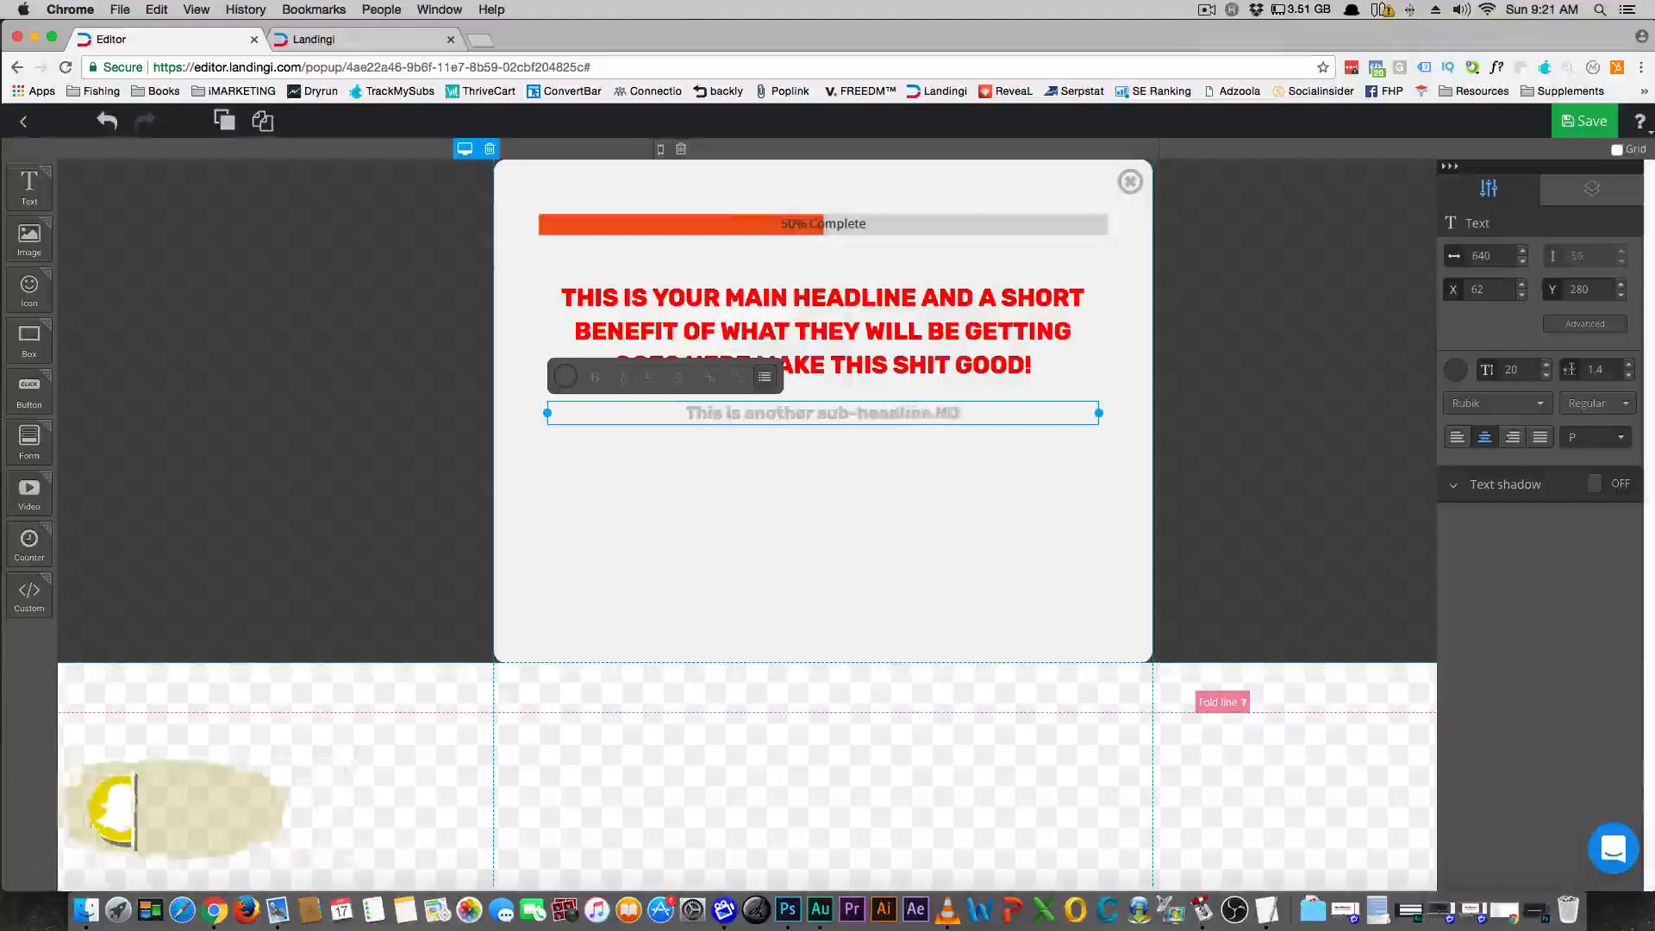
{"action": "type", "text": "T in ea"}
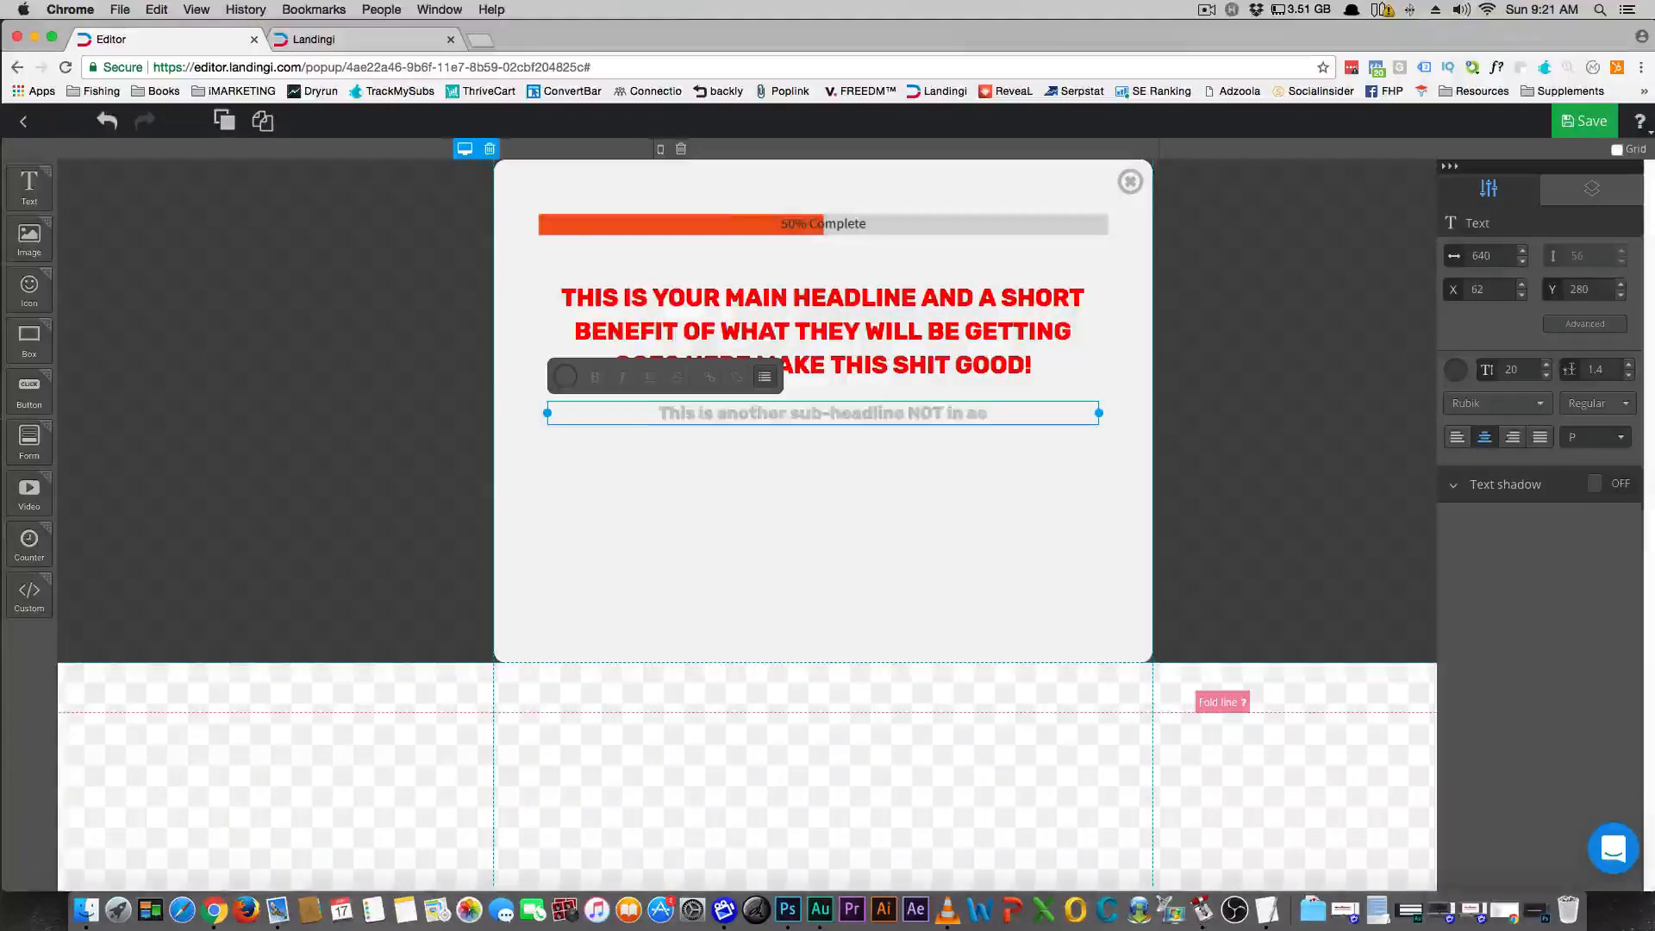
{"action": "key", "text": "BackSpace"}
{"action": "type", "text": "ll CAP"}
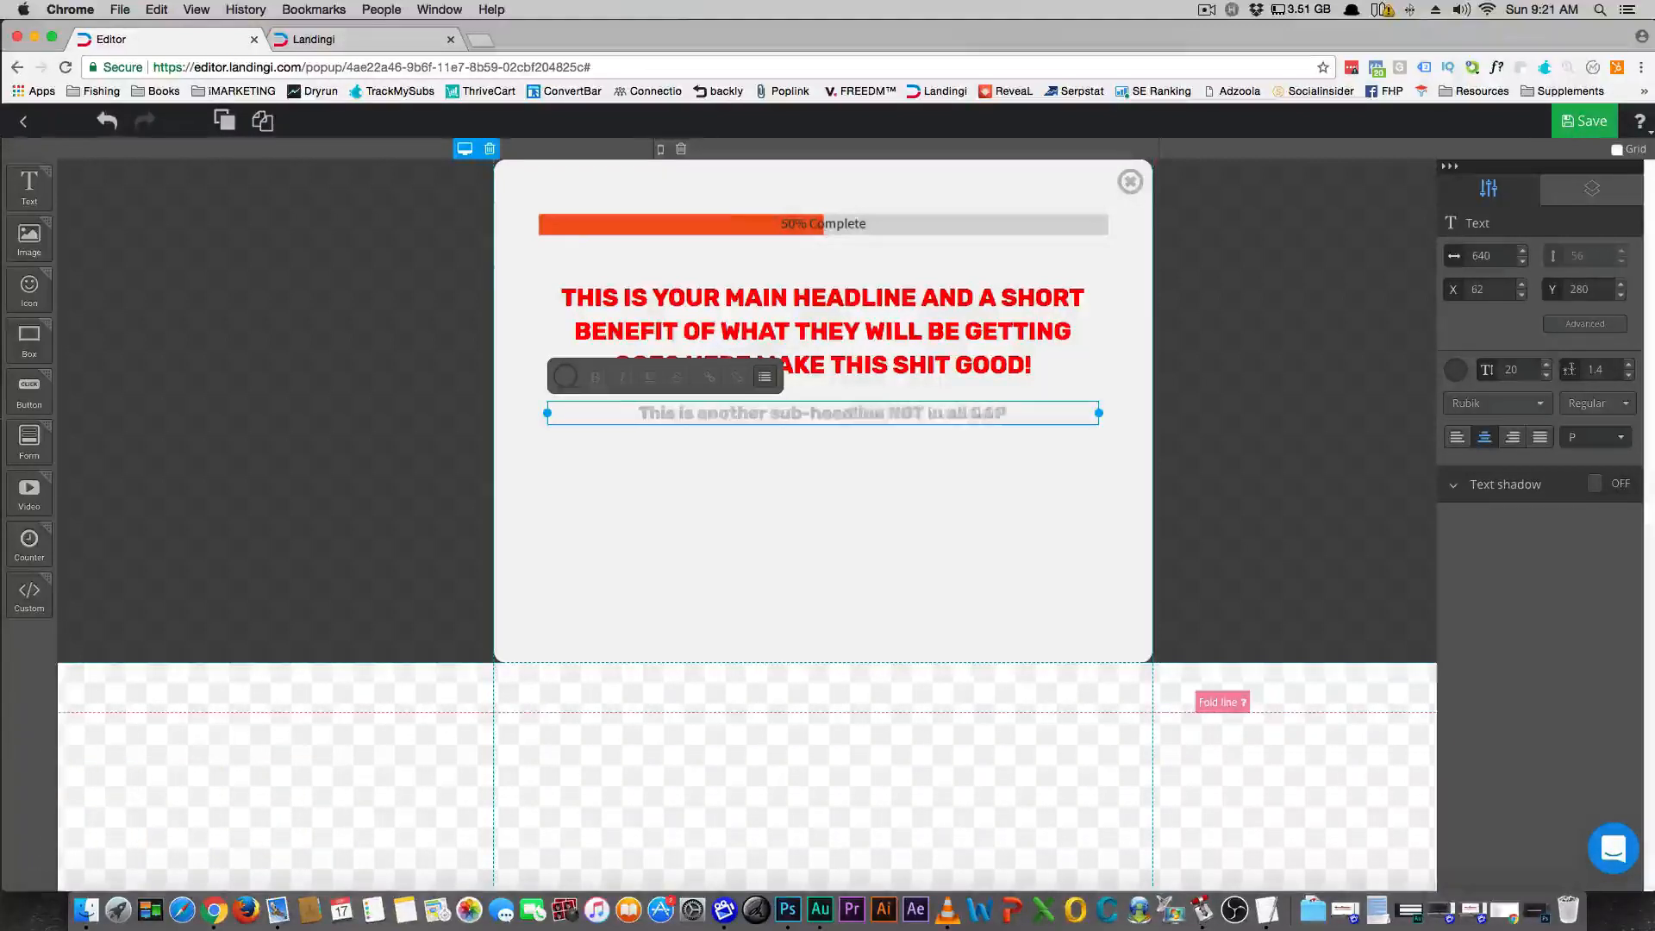
{"action": "type", "text": "S to g"}
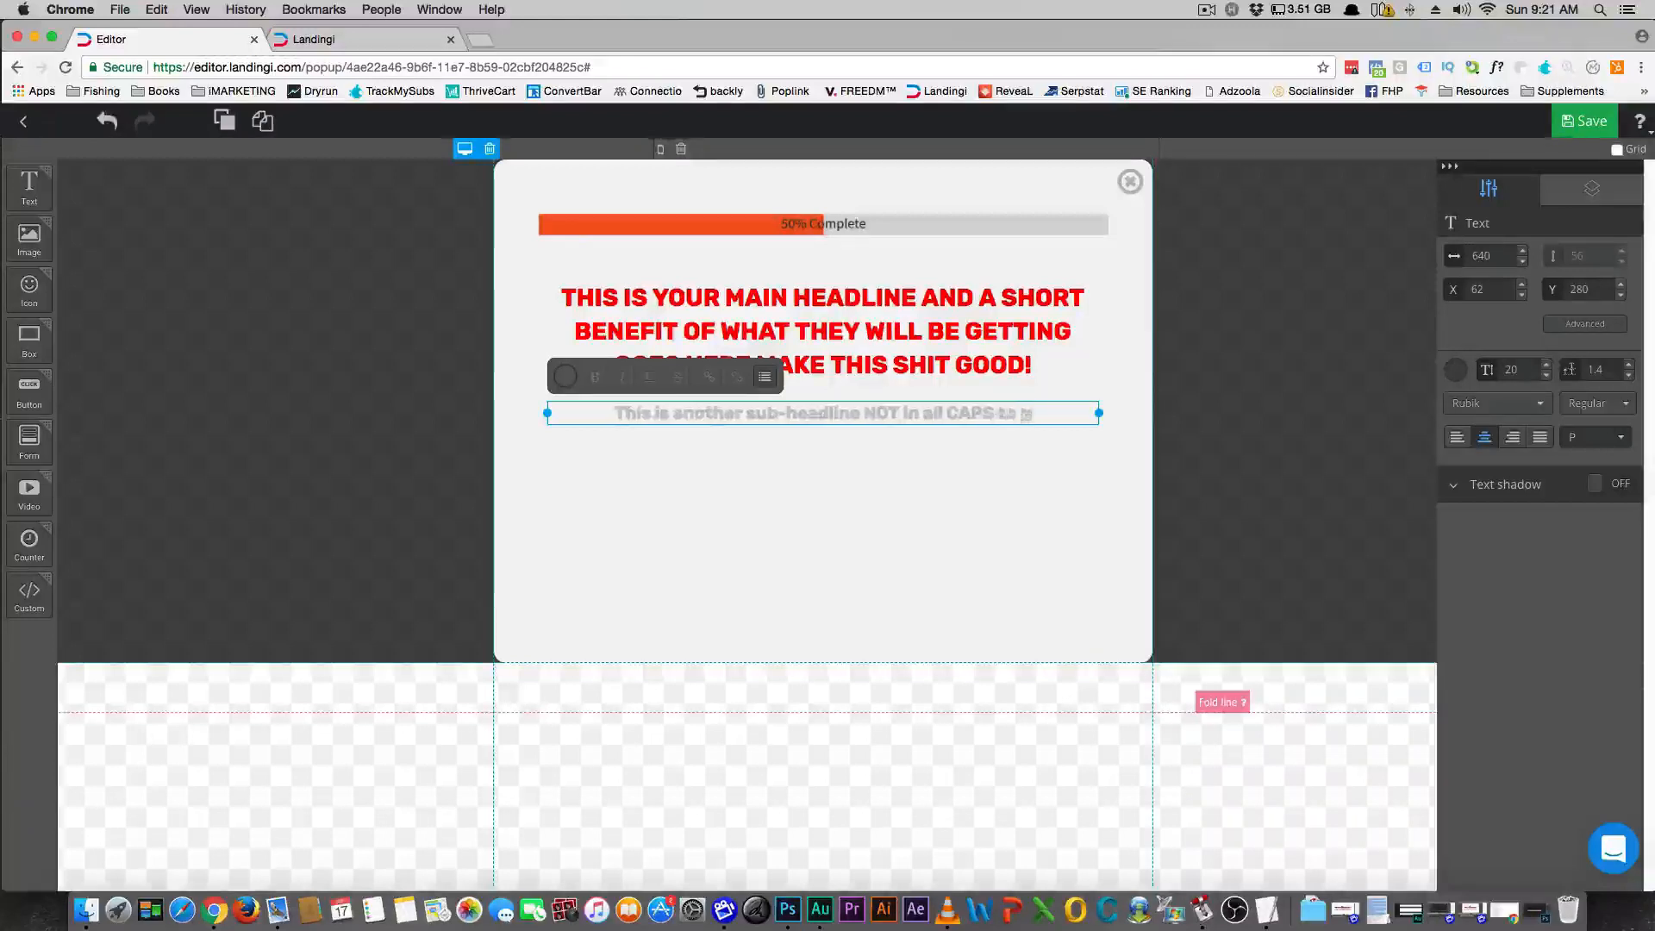
{"action": "type", "text": "ive them"}
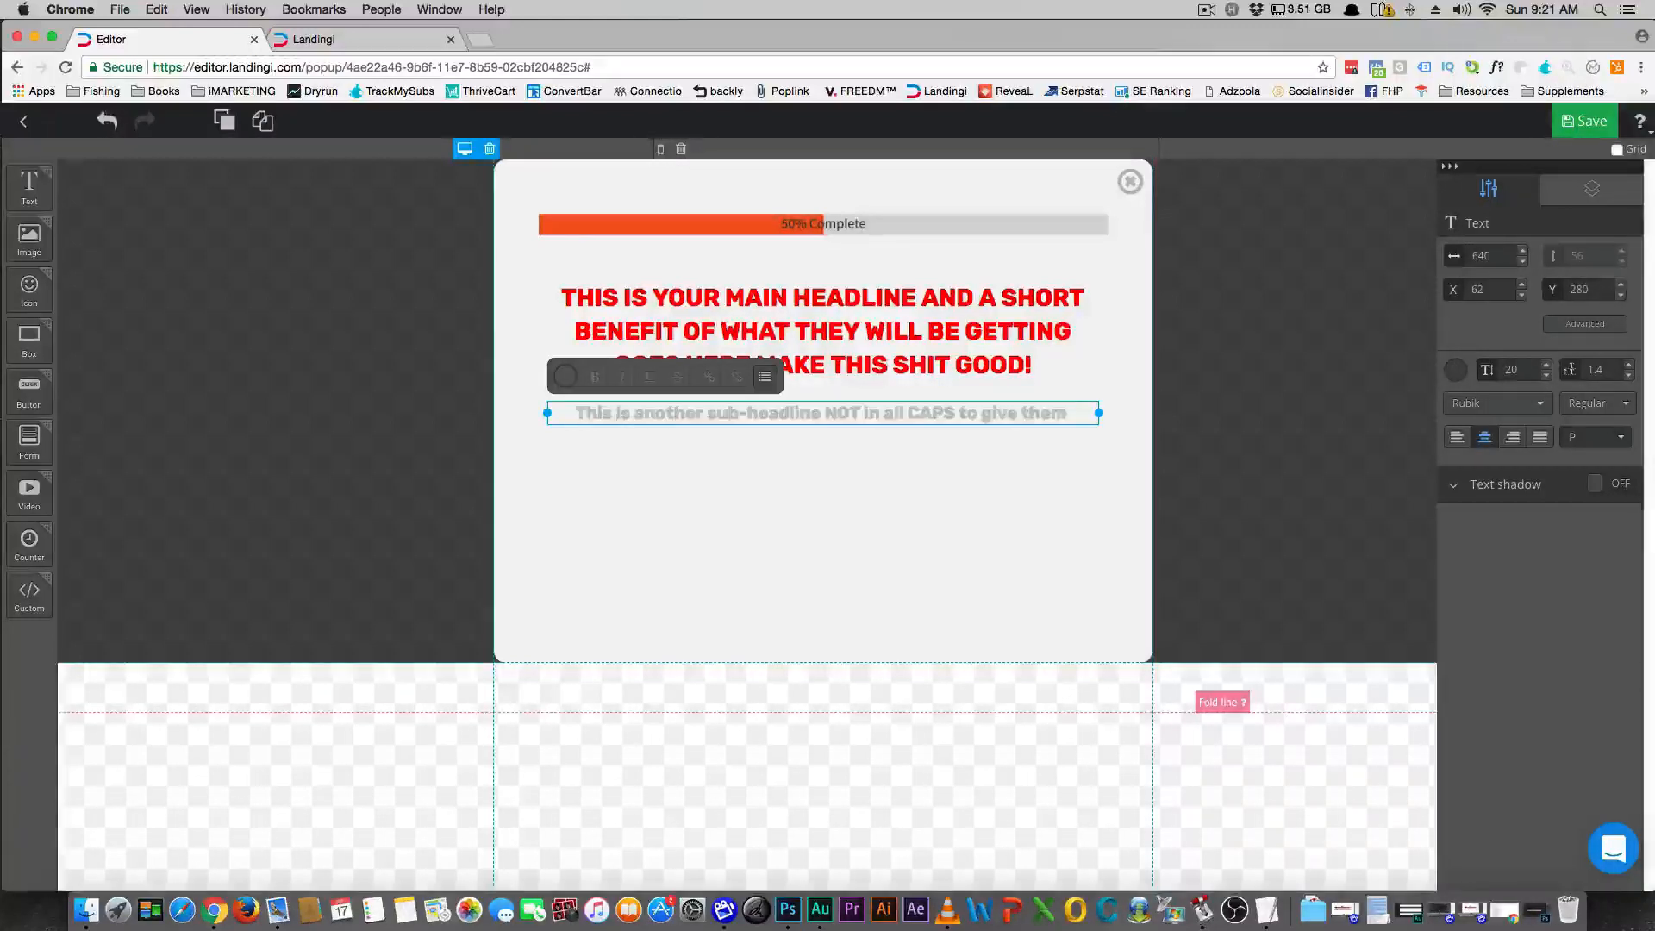
{"action": "type", "text": " some cont"}
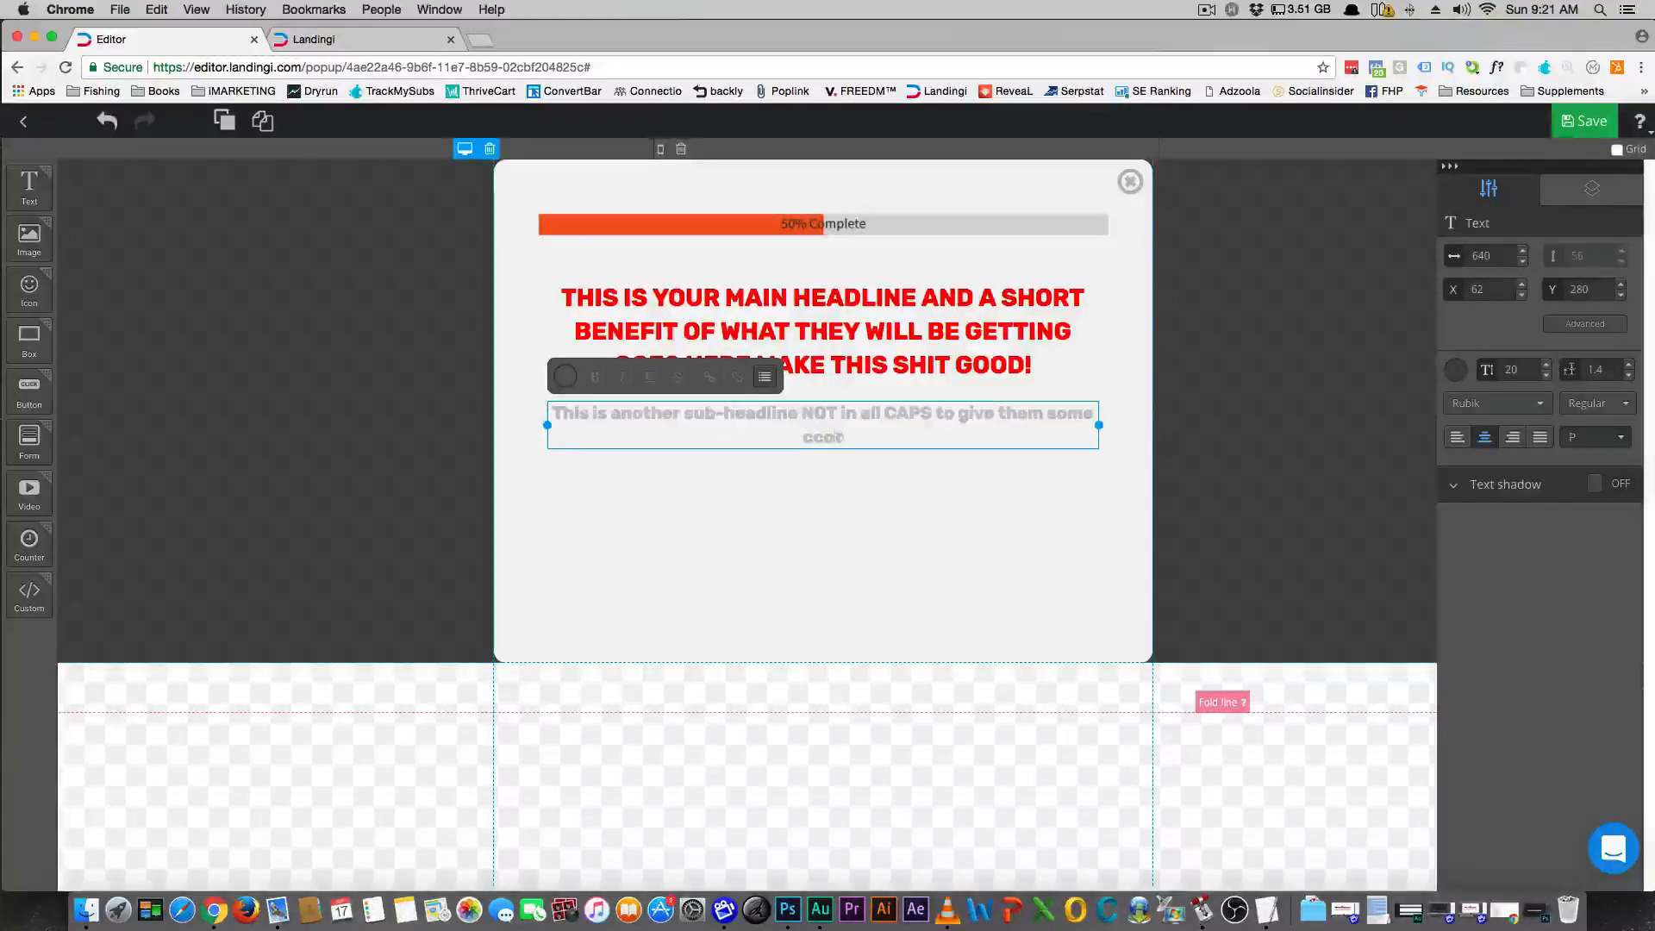
{"action": "type", "text": "ext"}
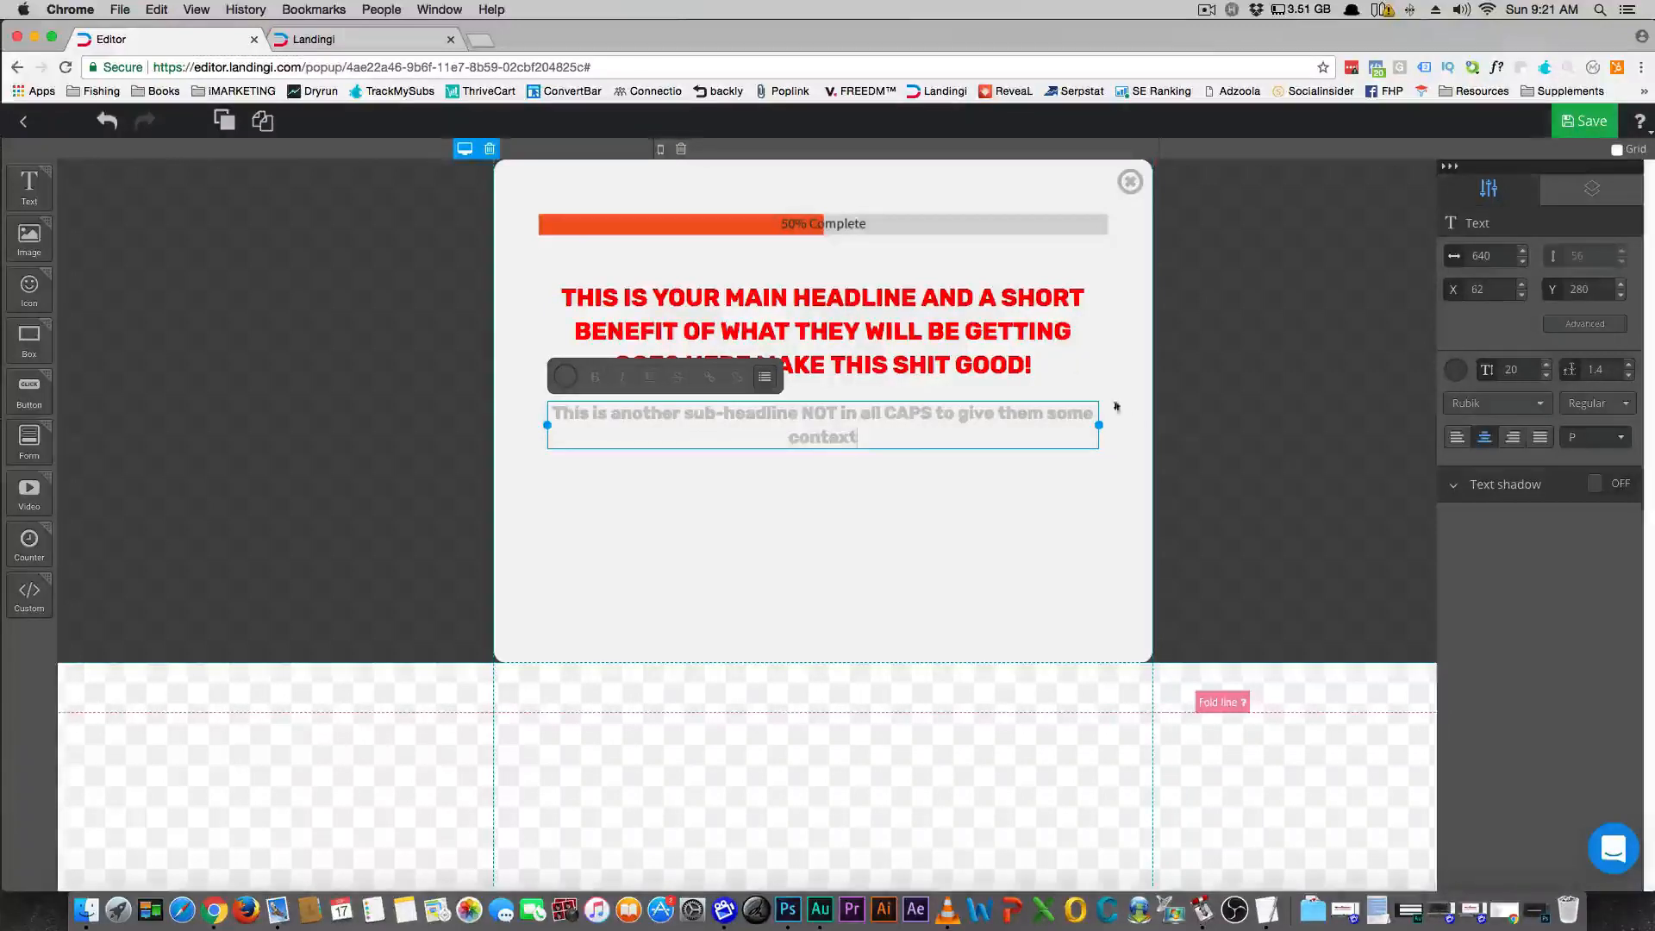
Remove the bold from the whole sub-headline and make only the word "CAPS" bold and red (#ff0000)
{"action": "left_click_drag", "start_coordinate": [903, 441], "coordinate": [552, 411]}
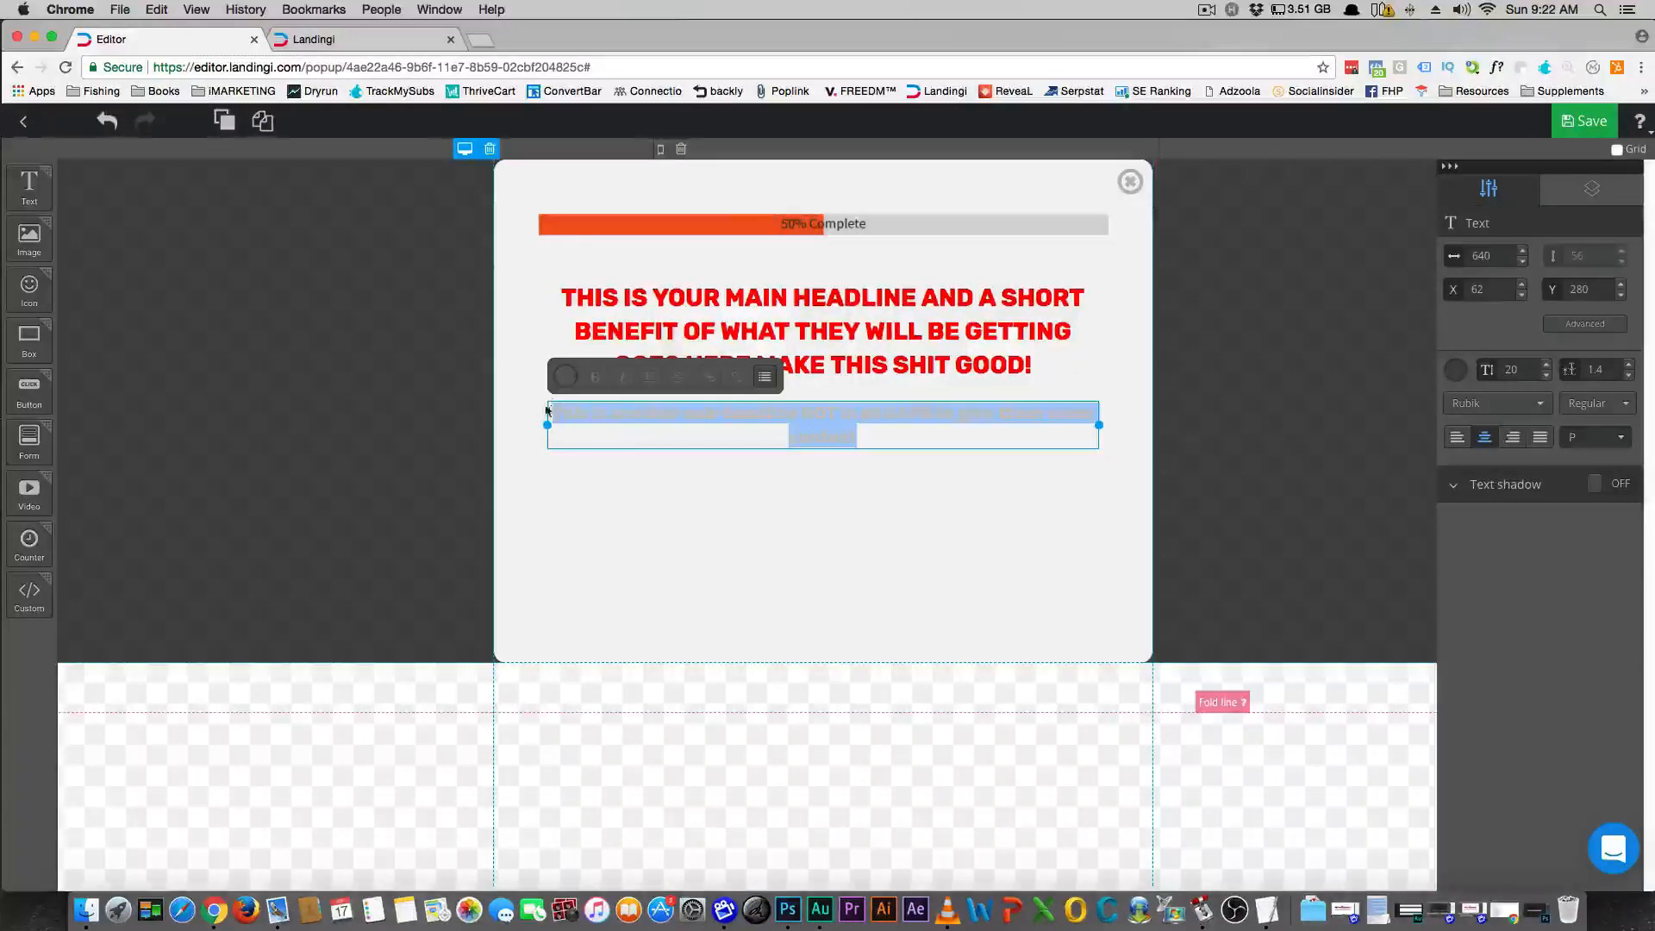
{"action": "left_click", "coordinate": [705, 483]}
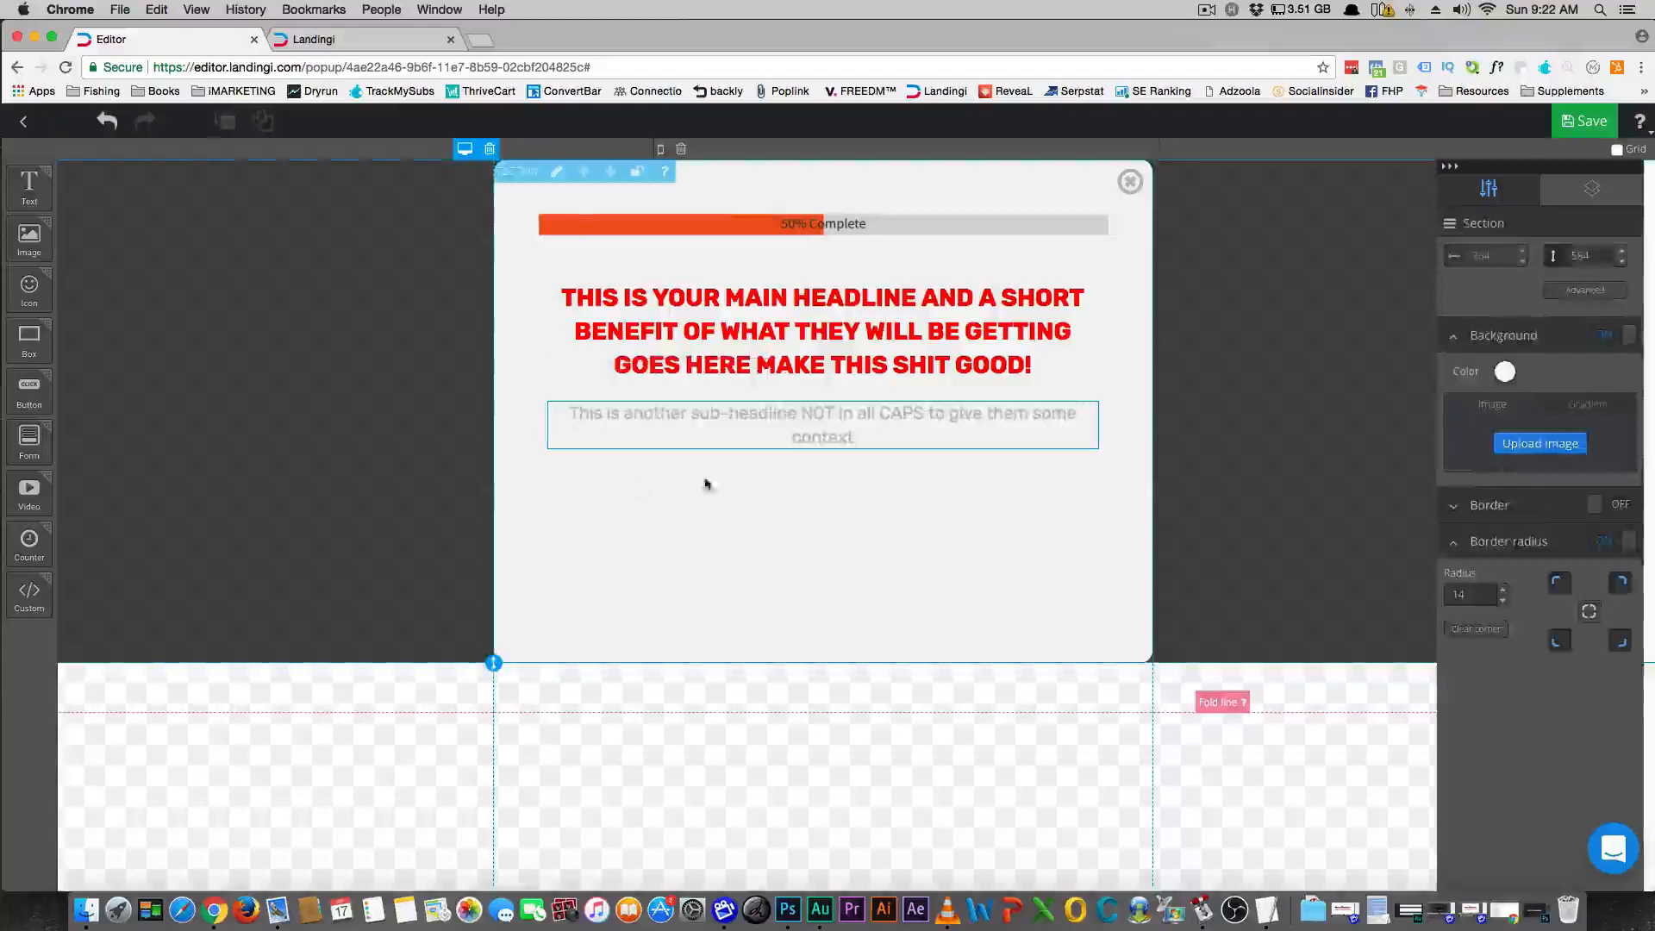
{"action": "left_click", "coordinate": [875, 429]}
{"action": "left_click", "coordinate": [881, 418]}
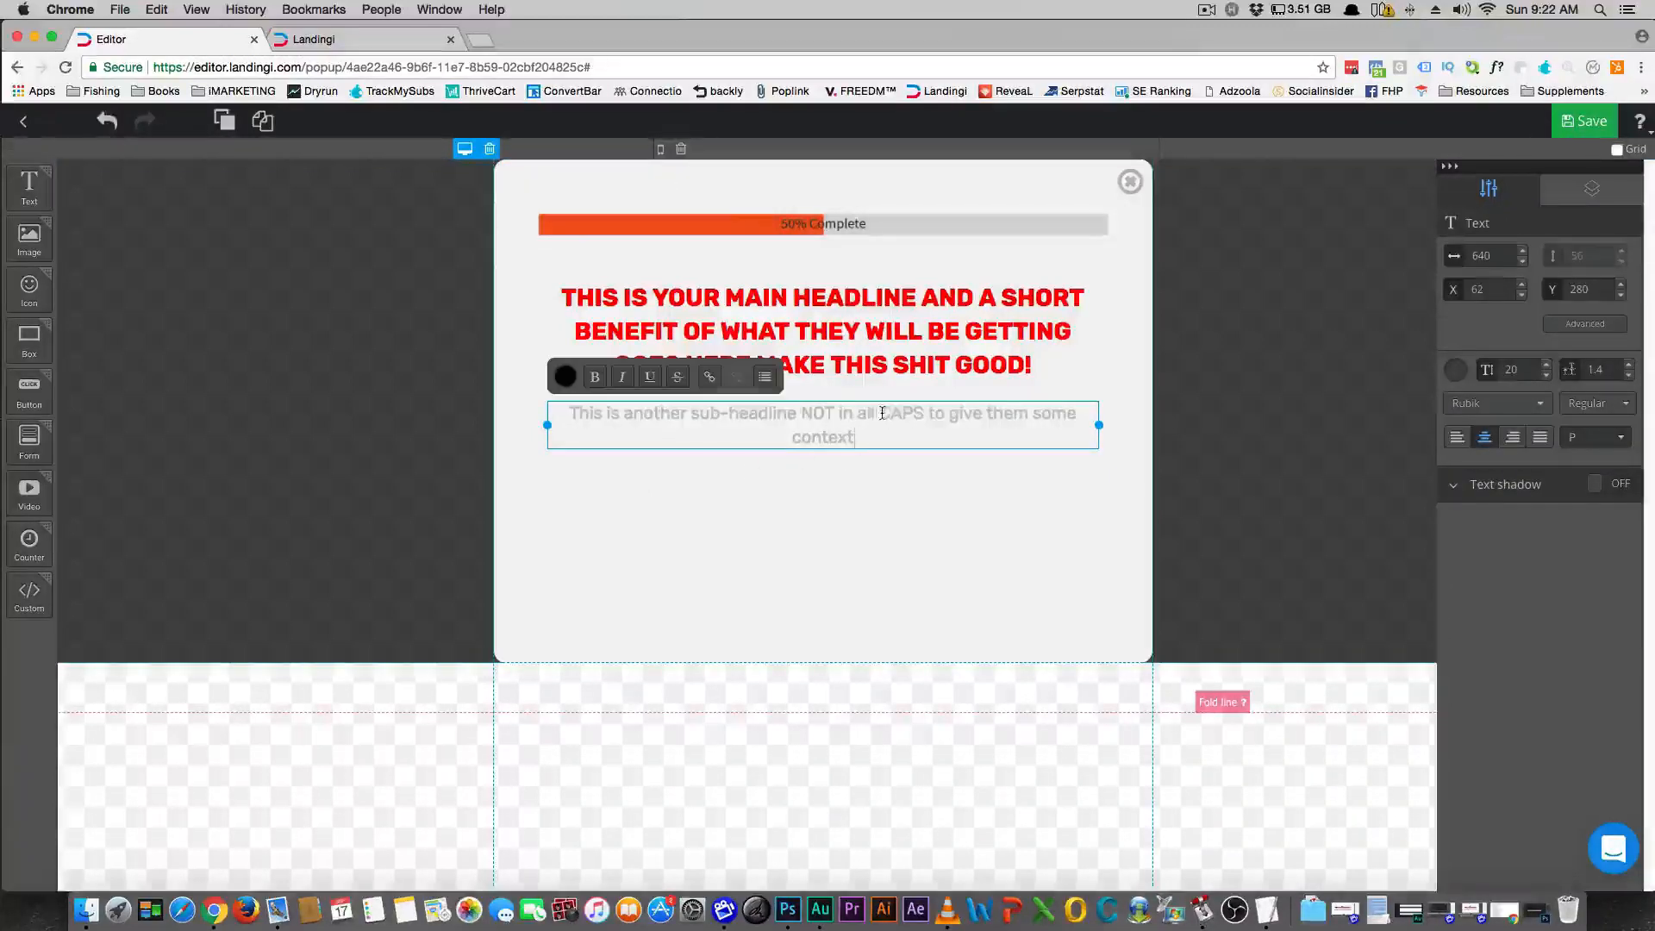
{"action": "left_click", "coordinate": [565, 377]}
{"action": "left_click_drag", "start_coordinate": [707, 433], "coordinate": [800, 404]}
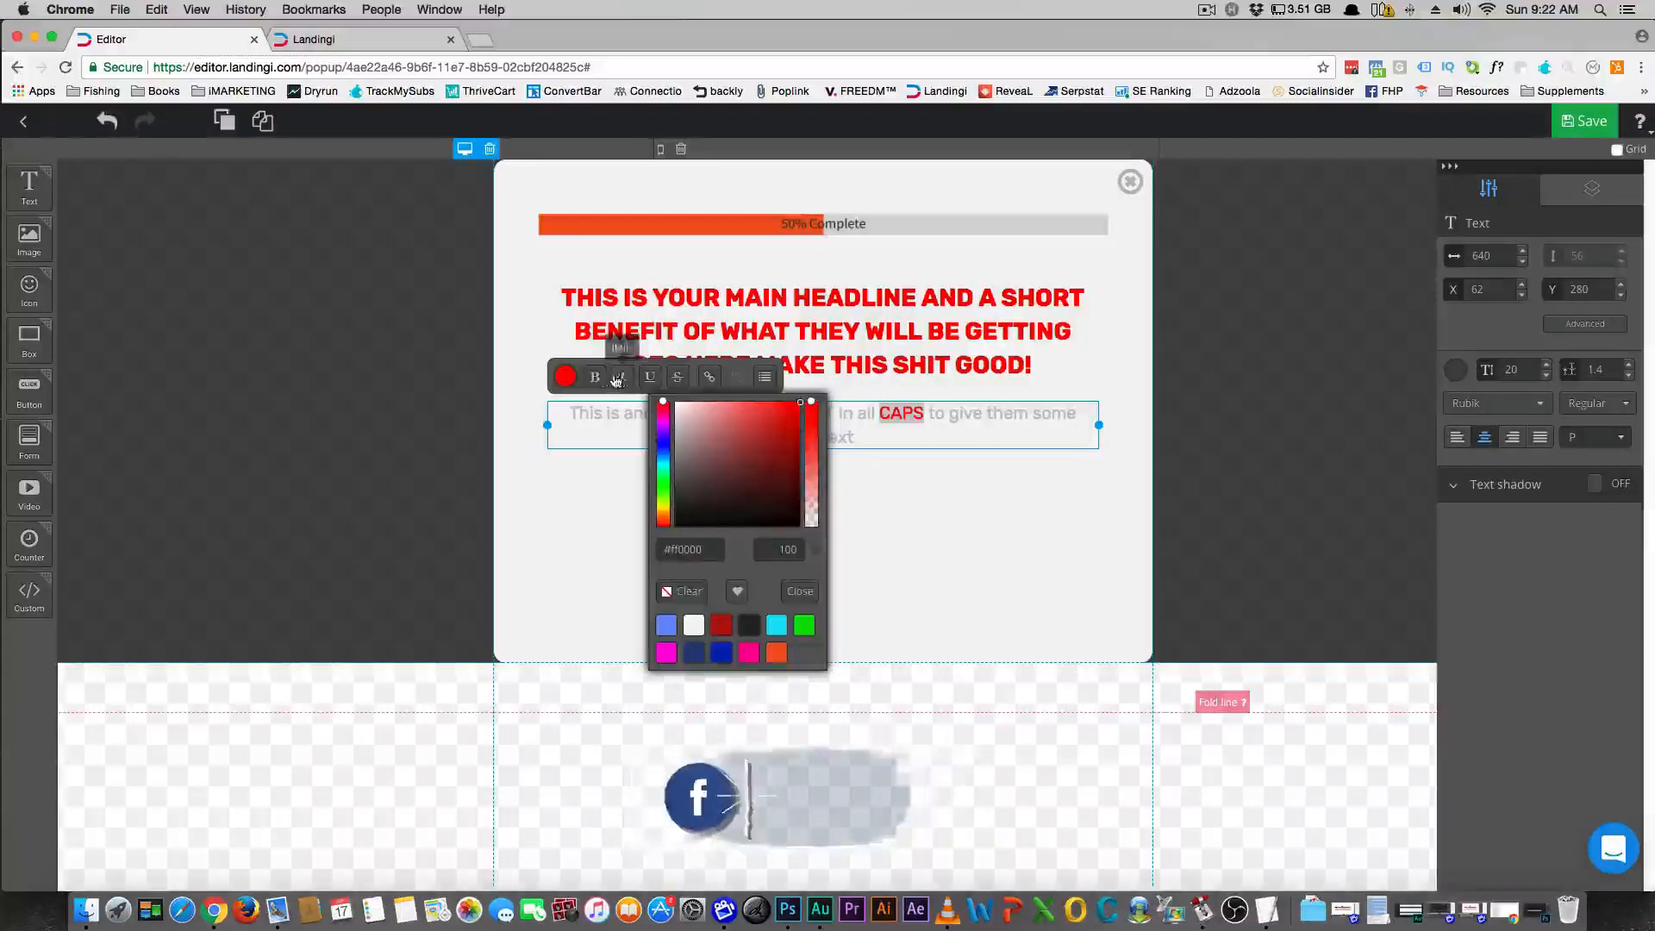
{"action": "left_click", "coordinate": [591, 480]}
{"action": "left_click", "coordinate": [655, 523]}
Make the word "sub-headline" in the grey text bold and red (#ff0000)
{"action": "left_click", "coordinate": [609, 437]}
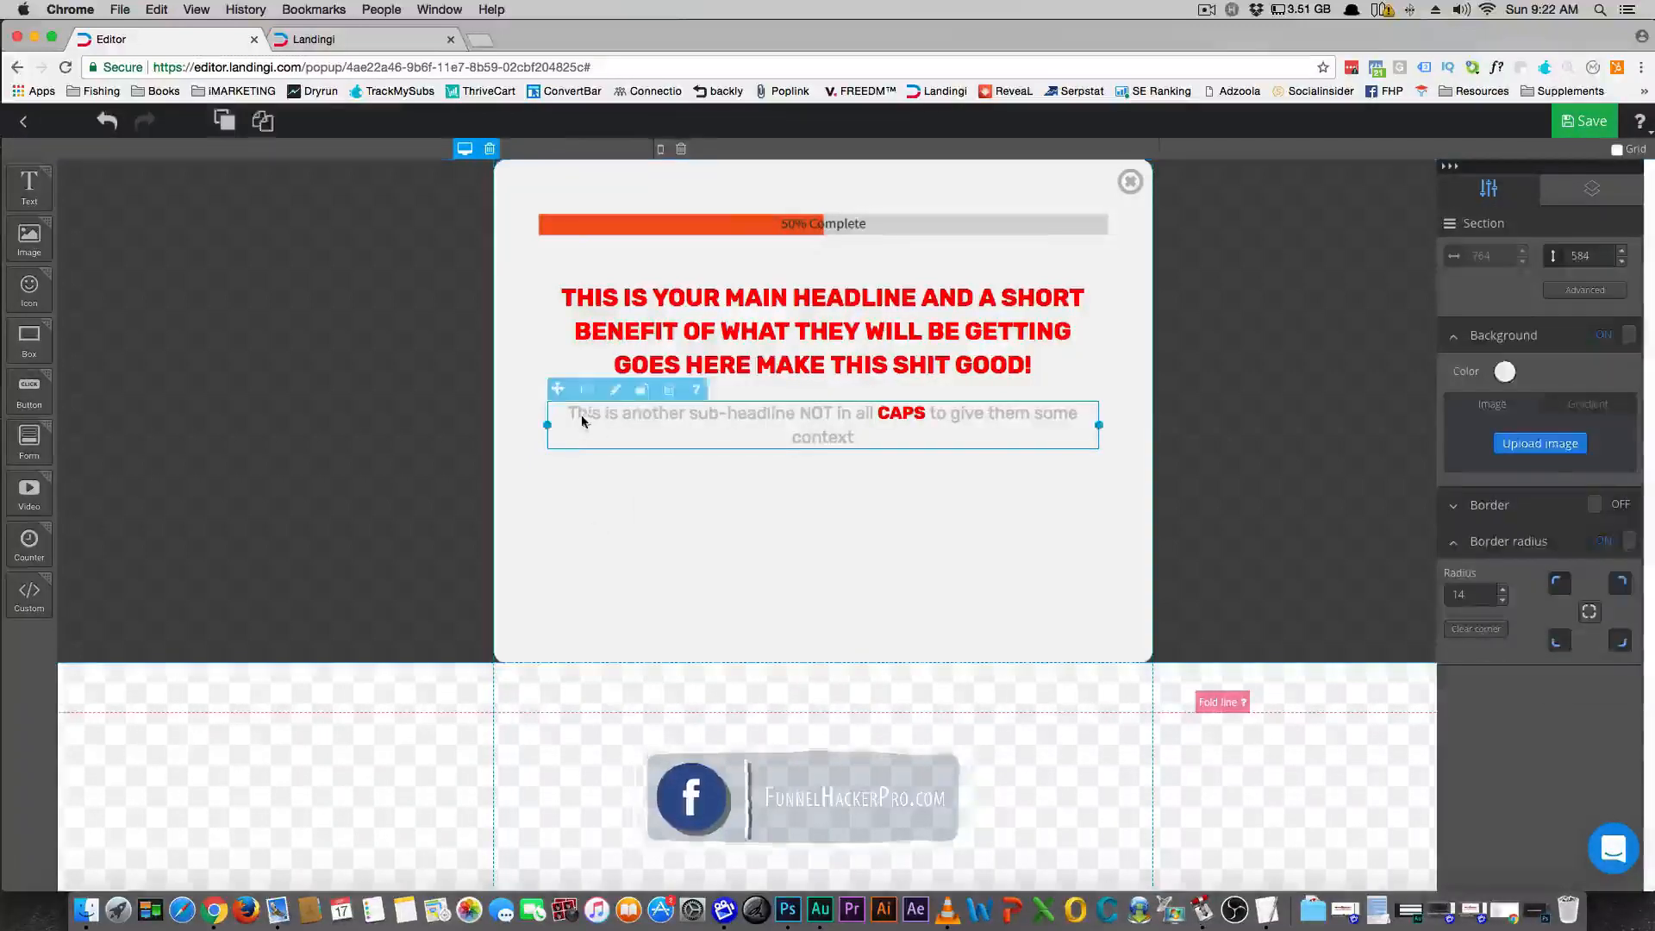
{"action": "left_click", "coordinate": [622, 417]}
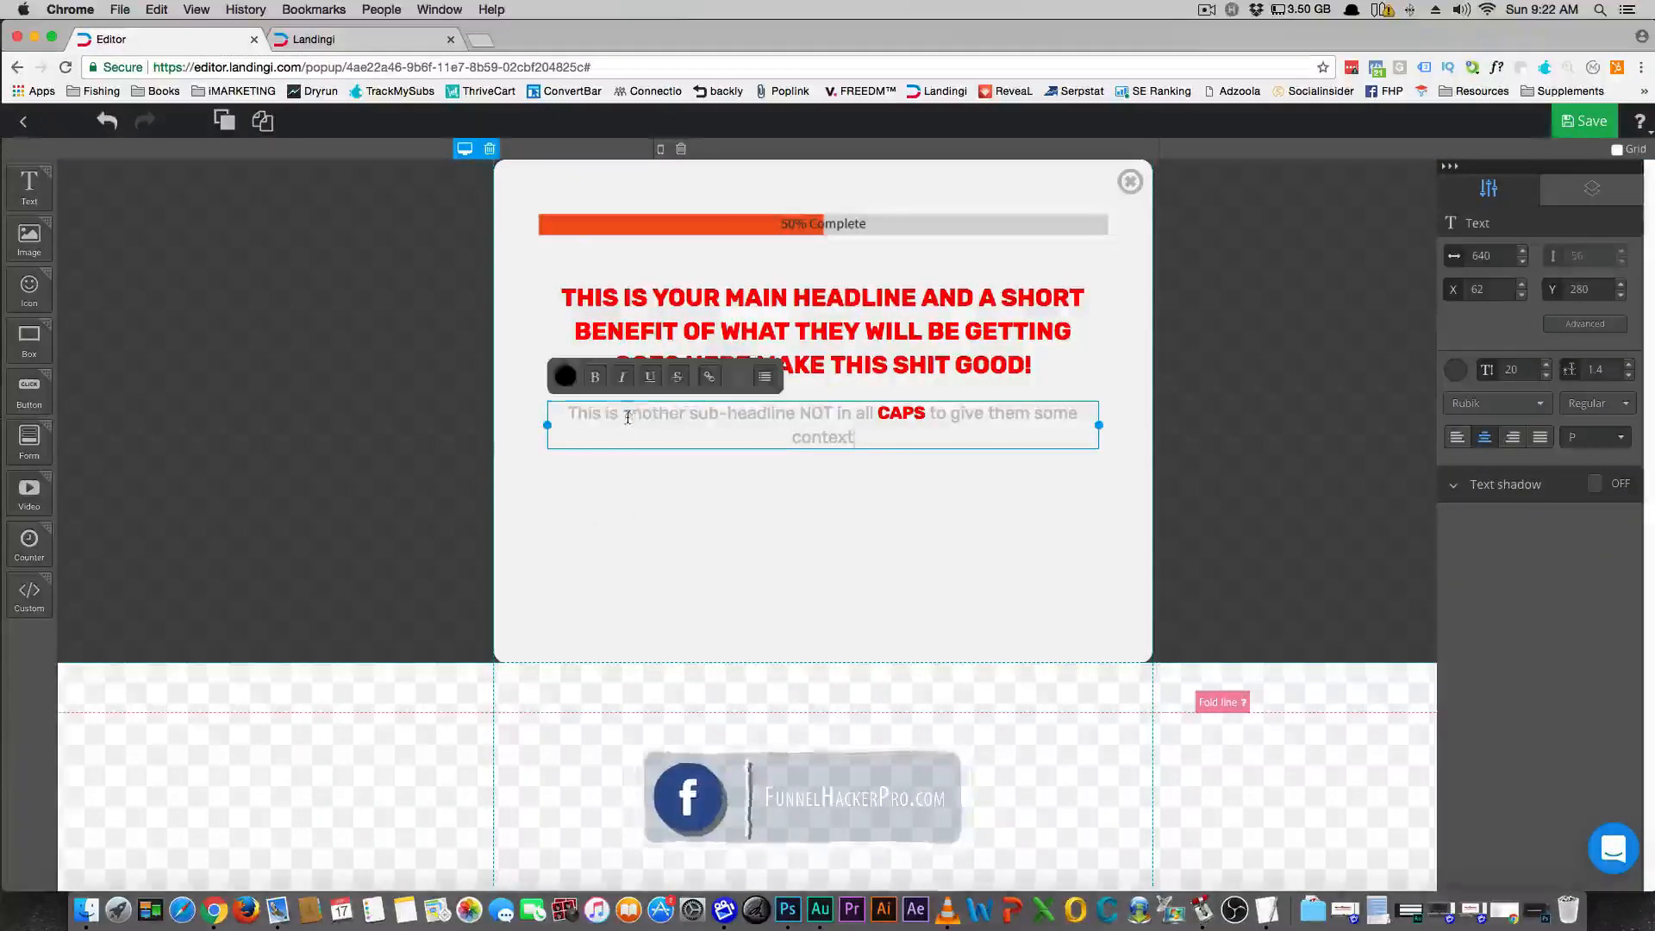
{"action": "left_click_drag", "start_coordinate": [622, 416], "coordinate": [793, 413]}
{"action": "left_click", "coordinate": [723, 411]}
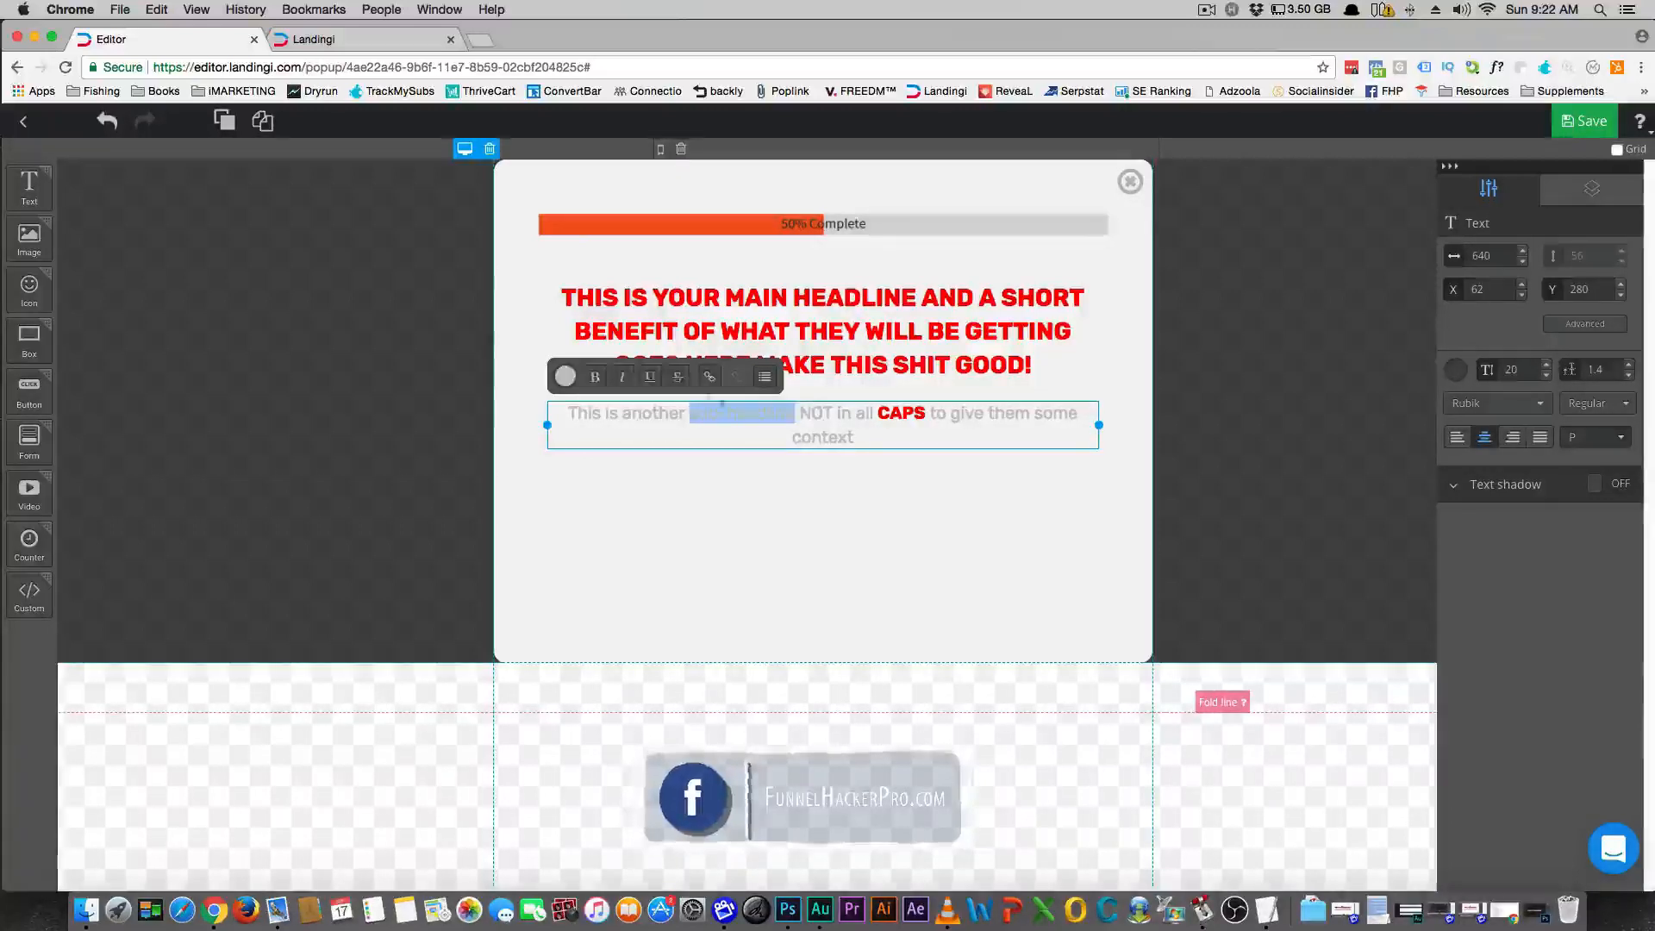
{"action": "left_click", "coordinate": [566, 376]}
{"action": "left_click", "coordinate": [800, 403]}
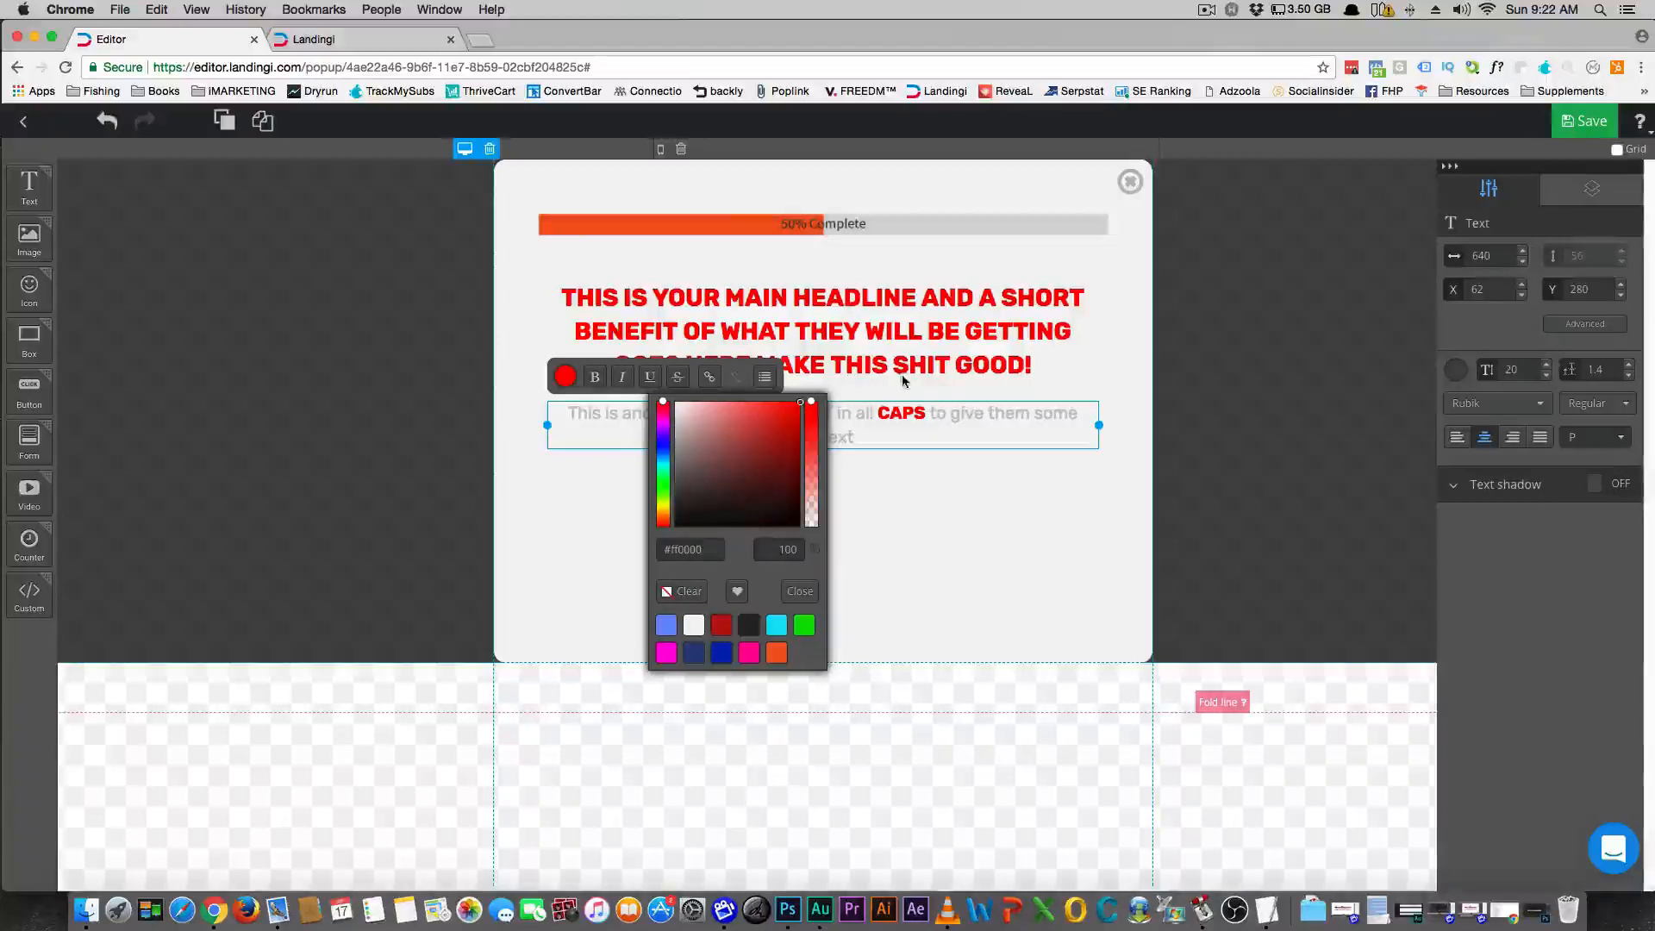
{"action": "left_click", "coordinate": [633, 441]}
{"action": "left_click", "coordinate": [782, 498]}
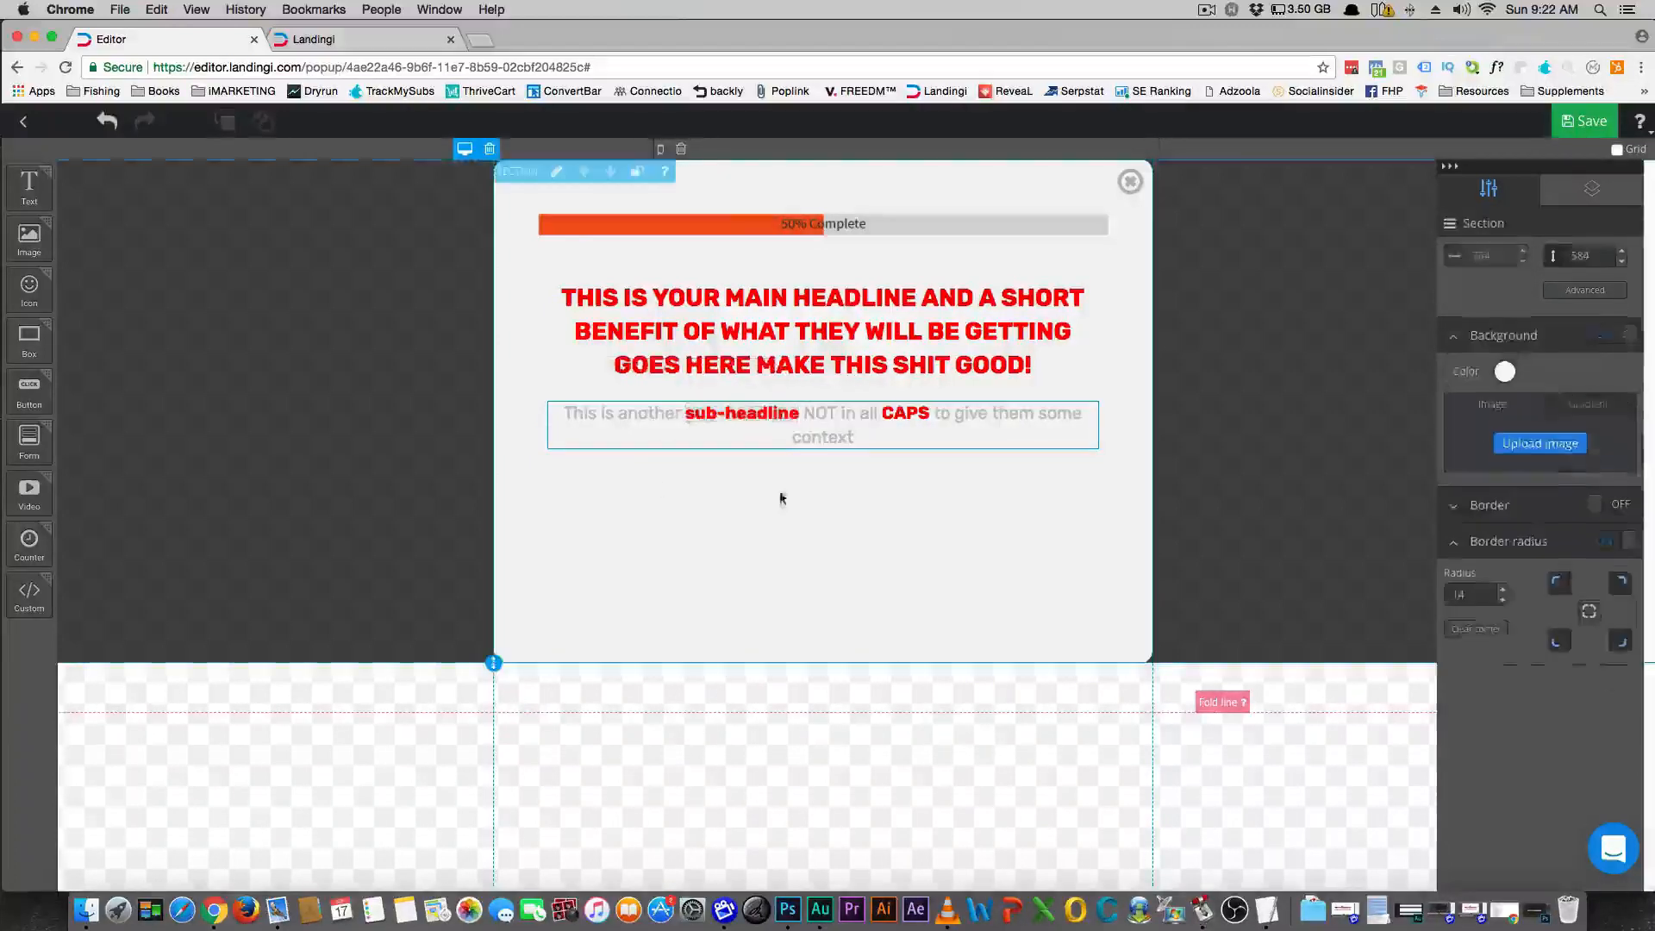
Widen the grey sub-headline's text box to about 679 so the text fits on one line, and nudge it up slightly
{"action": "left_click", "coordinate": [834, 444]}
{"action": "left_click_drag", "start_coordinate": [1099, 425], "coordinate": [1133, 423]}
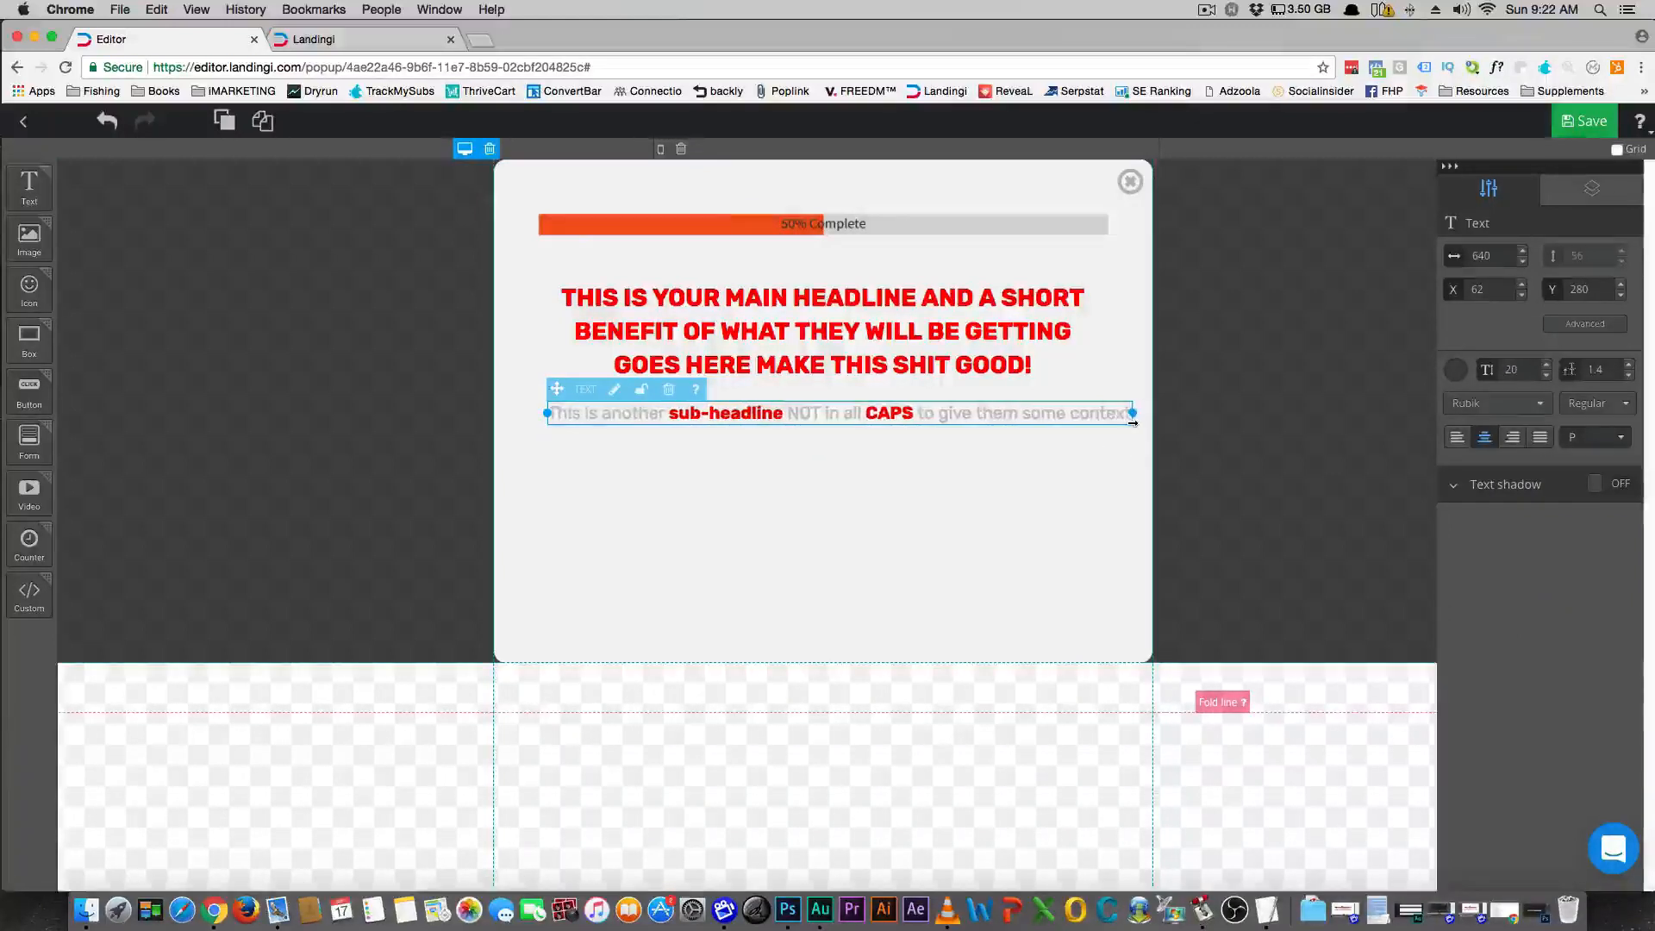
{"action": "left_click", "coordinate": [934, 480]}
{"action": "left_click_drag", "start_coordinate": [726, 415], "coordinate": [725, 414]}
Replace the sub-headline's first word "This" with "FREE!" and refit its text box on one line, about 705 wide and centred in the popup
{"action": "double_click", "coordinate": [577, 411]}
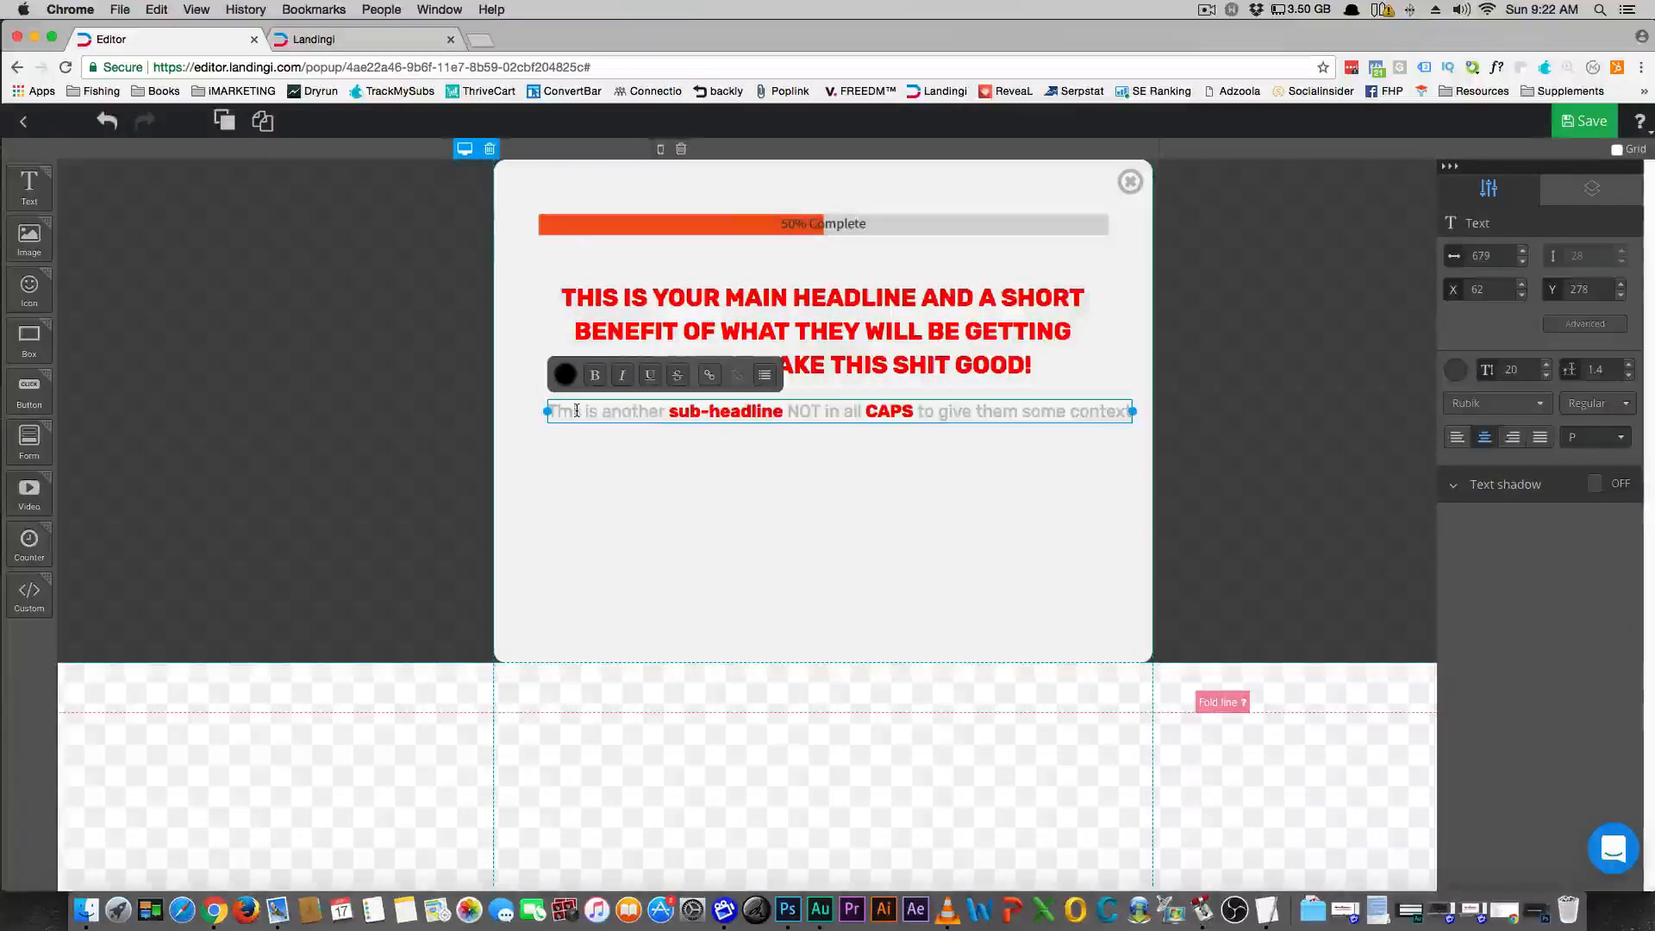
{"action": "left_click", "coordinate": [581, 411]}
{"action": "left_click_drag", "start_coordinate": [581, 411], "coordinate": [535, 403]}
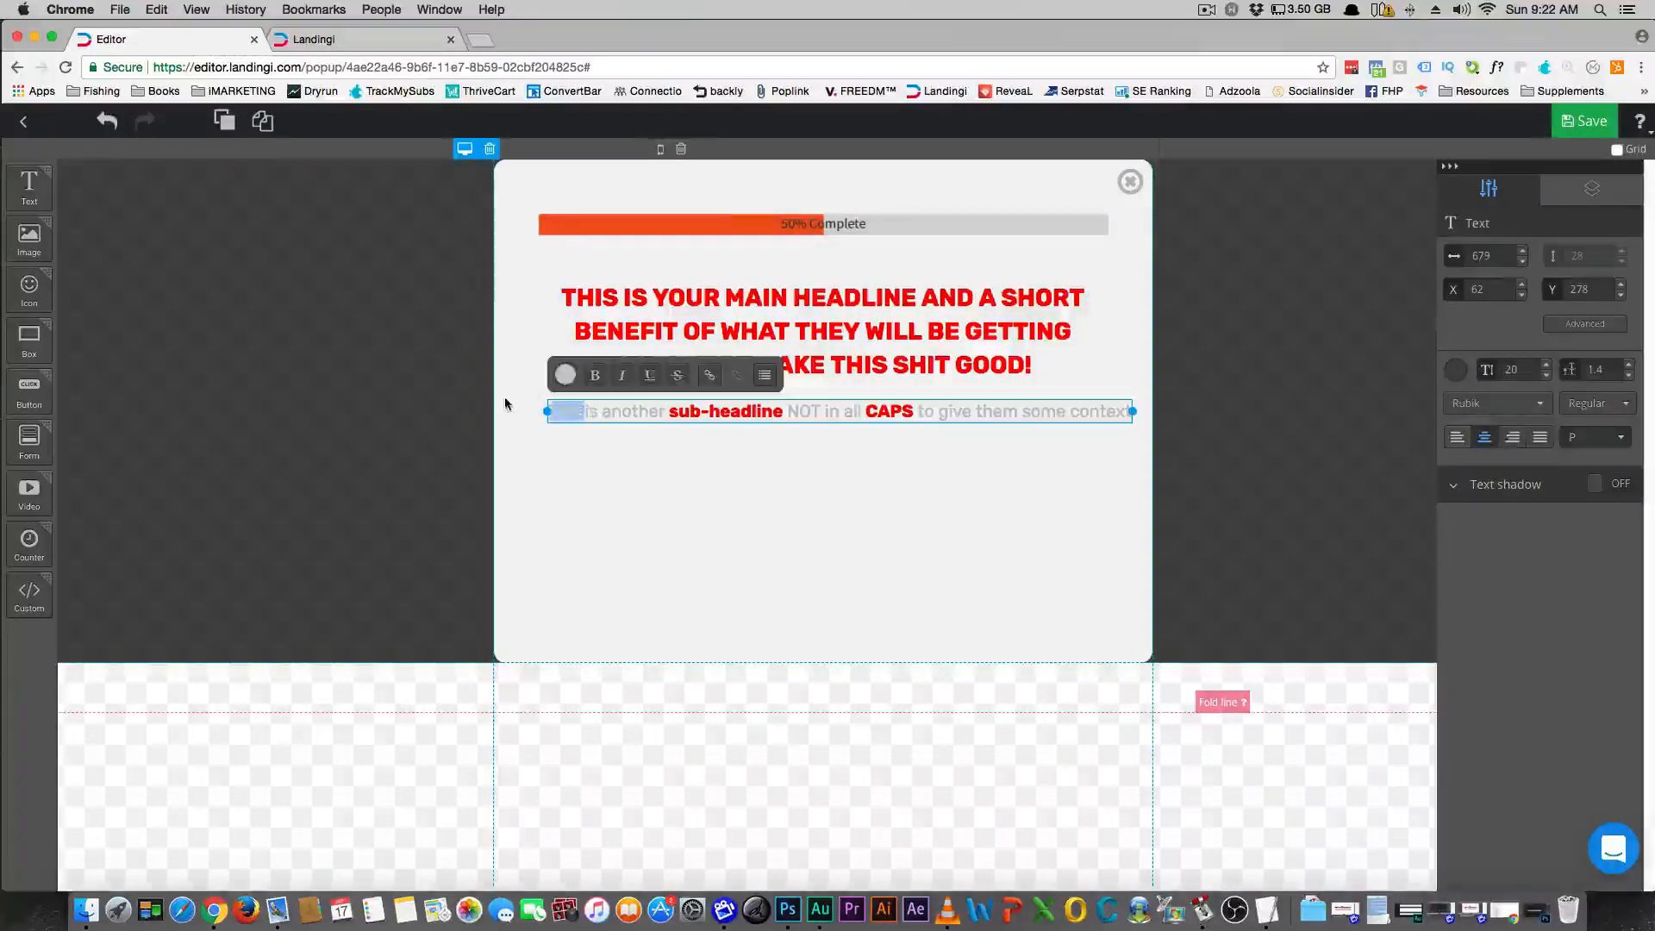
{"action": "type", "text": "FREE"}
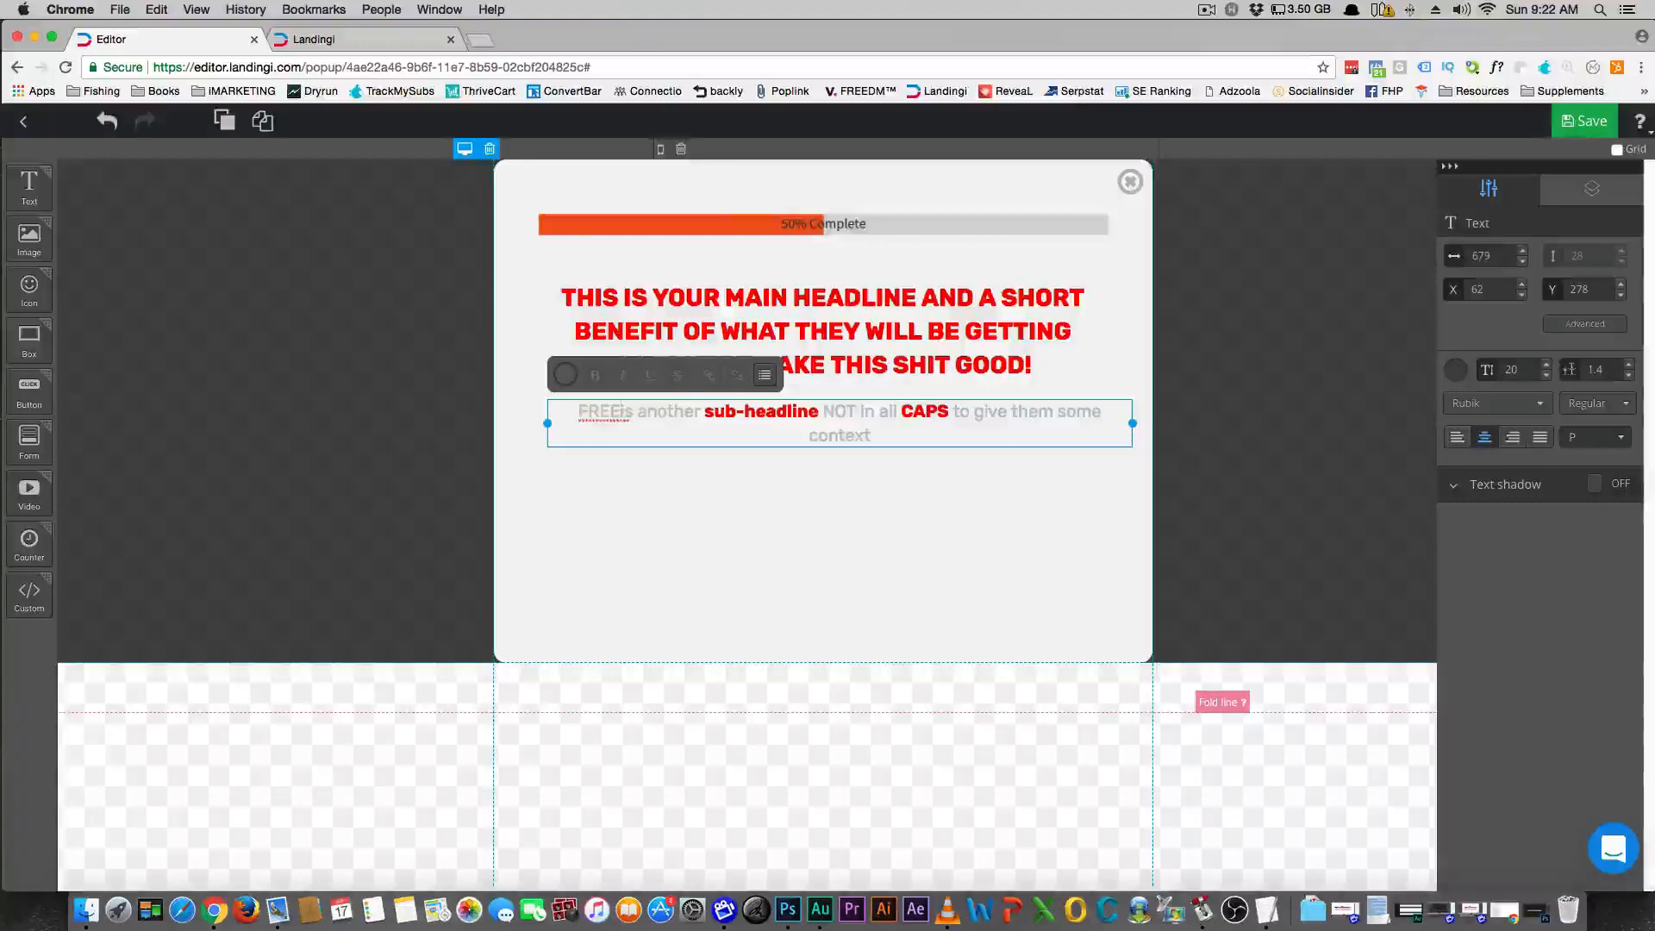
{"action": "type", "text": "!"}
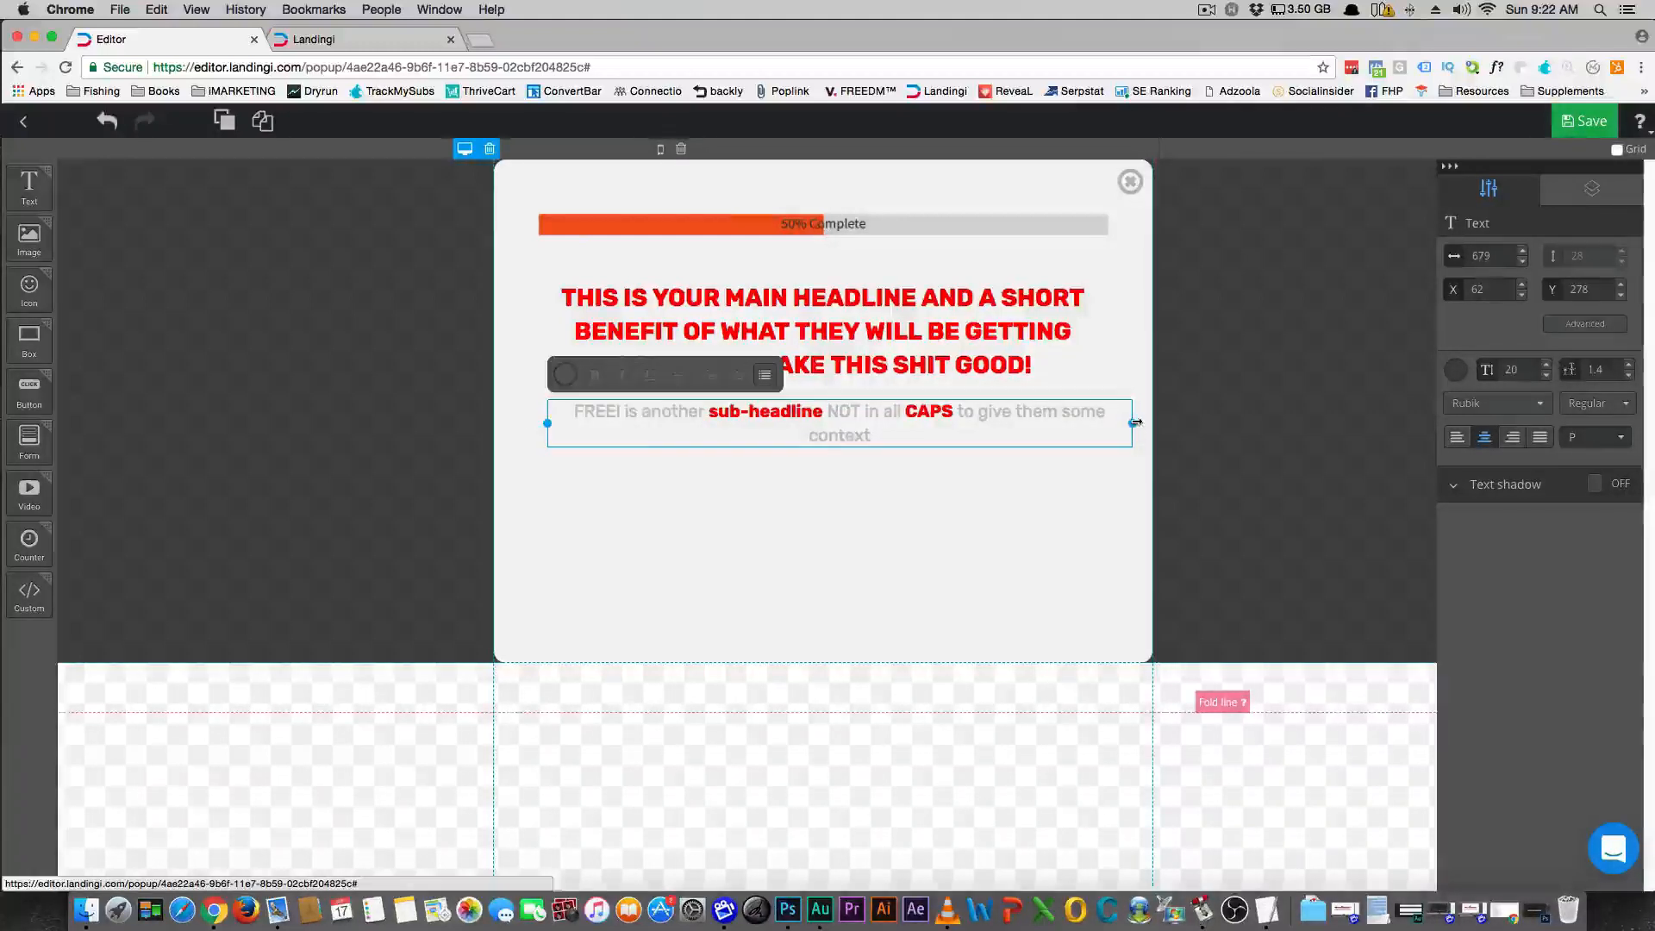
{"action": "left_click_drag", "start_coordinate": [1135, 423], "coordinate": [1155, 421]}
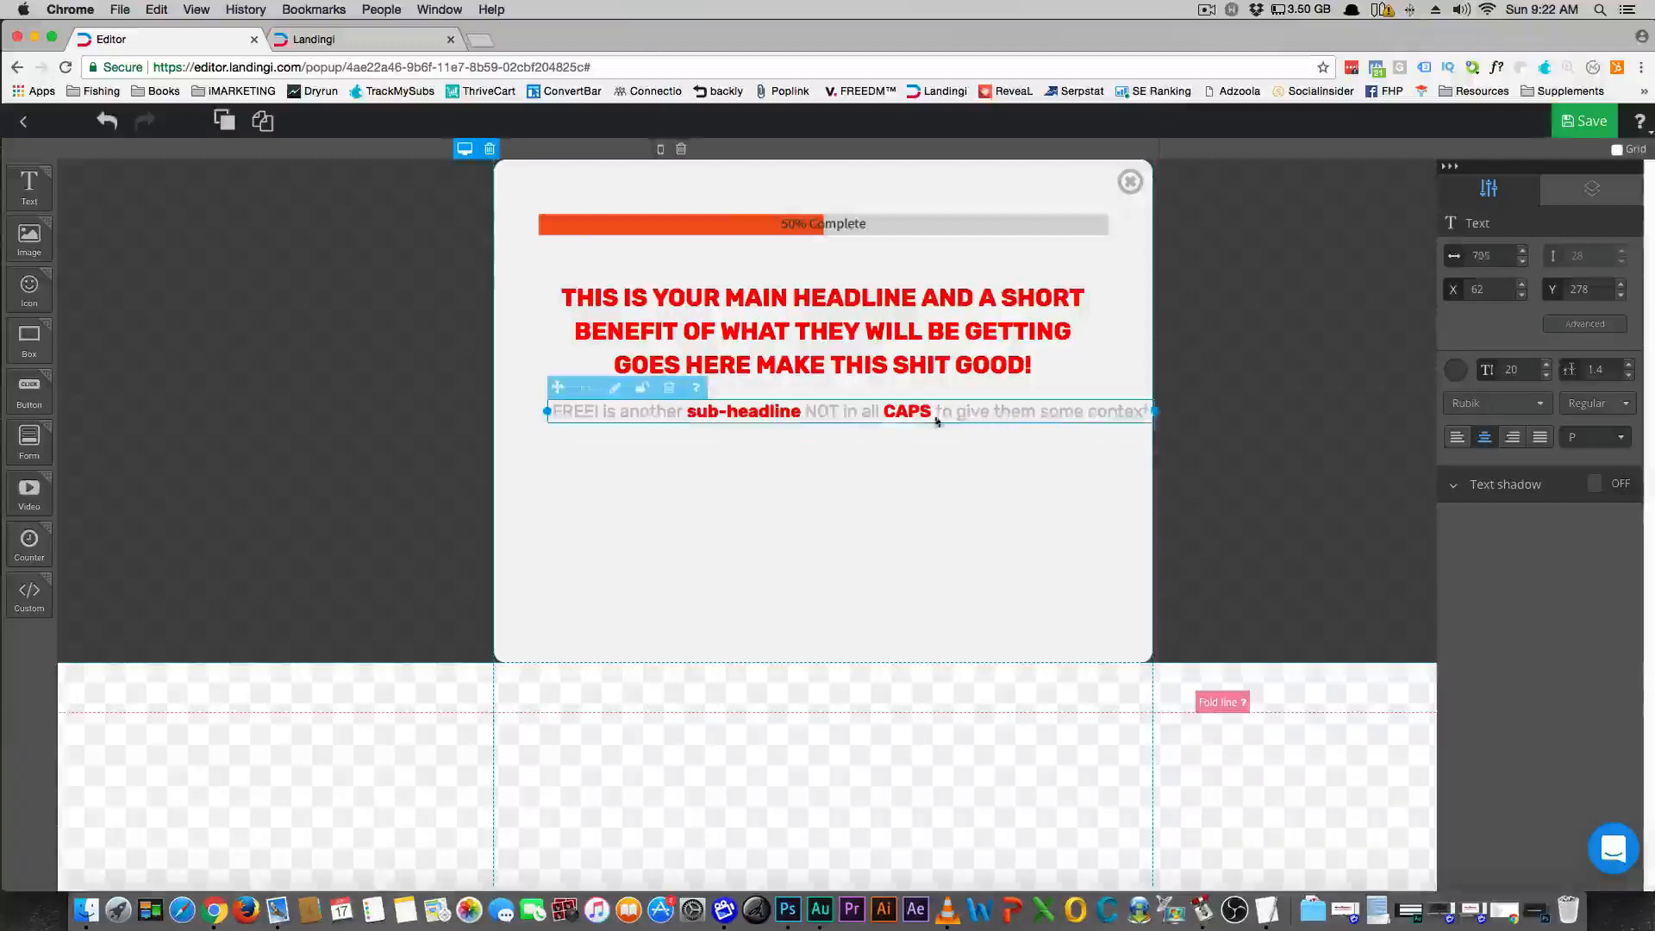
{"action": "left_click_drag", "start_coordinate": [901, 421], "coordinate": [872, 418]}
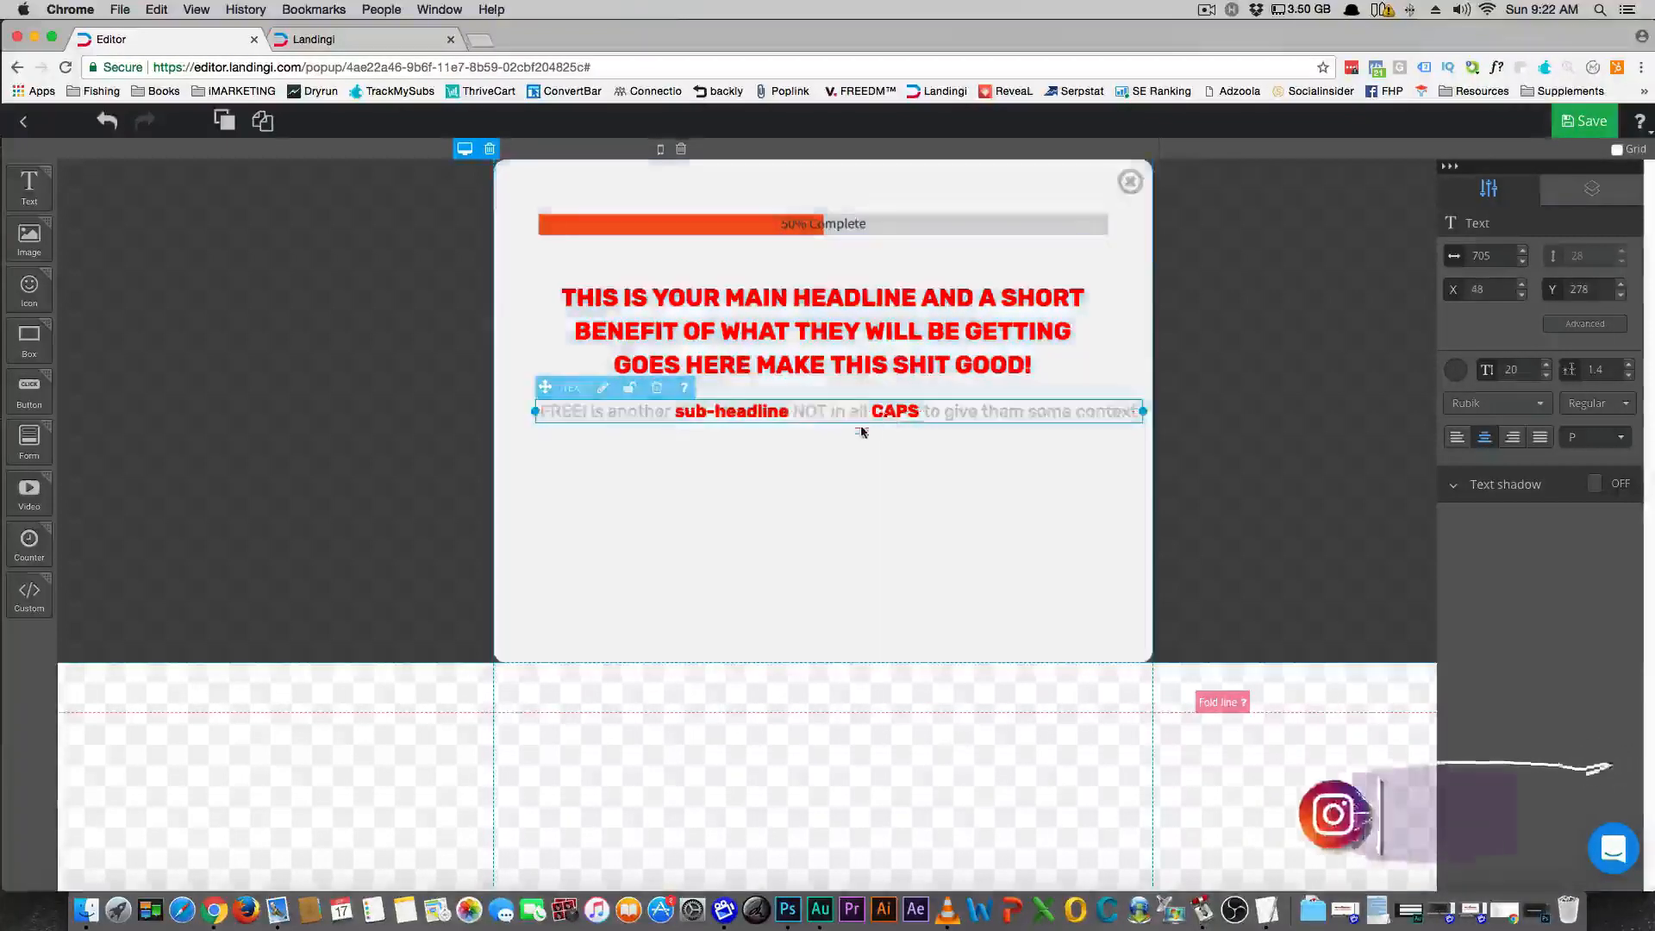
Make the word "FREE!" in the sub-headline bold and red (#ff0000)
{"action": "double_click", "coordinate": [565, 412]}
{"action": "left_click", "coordinate": [552, 376]}
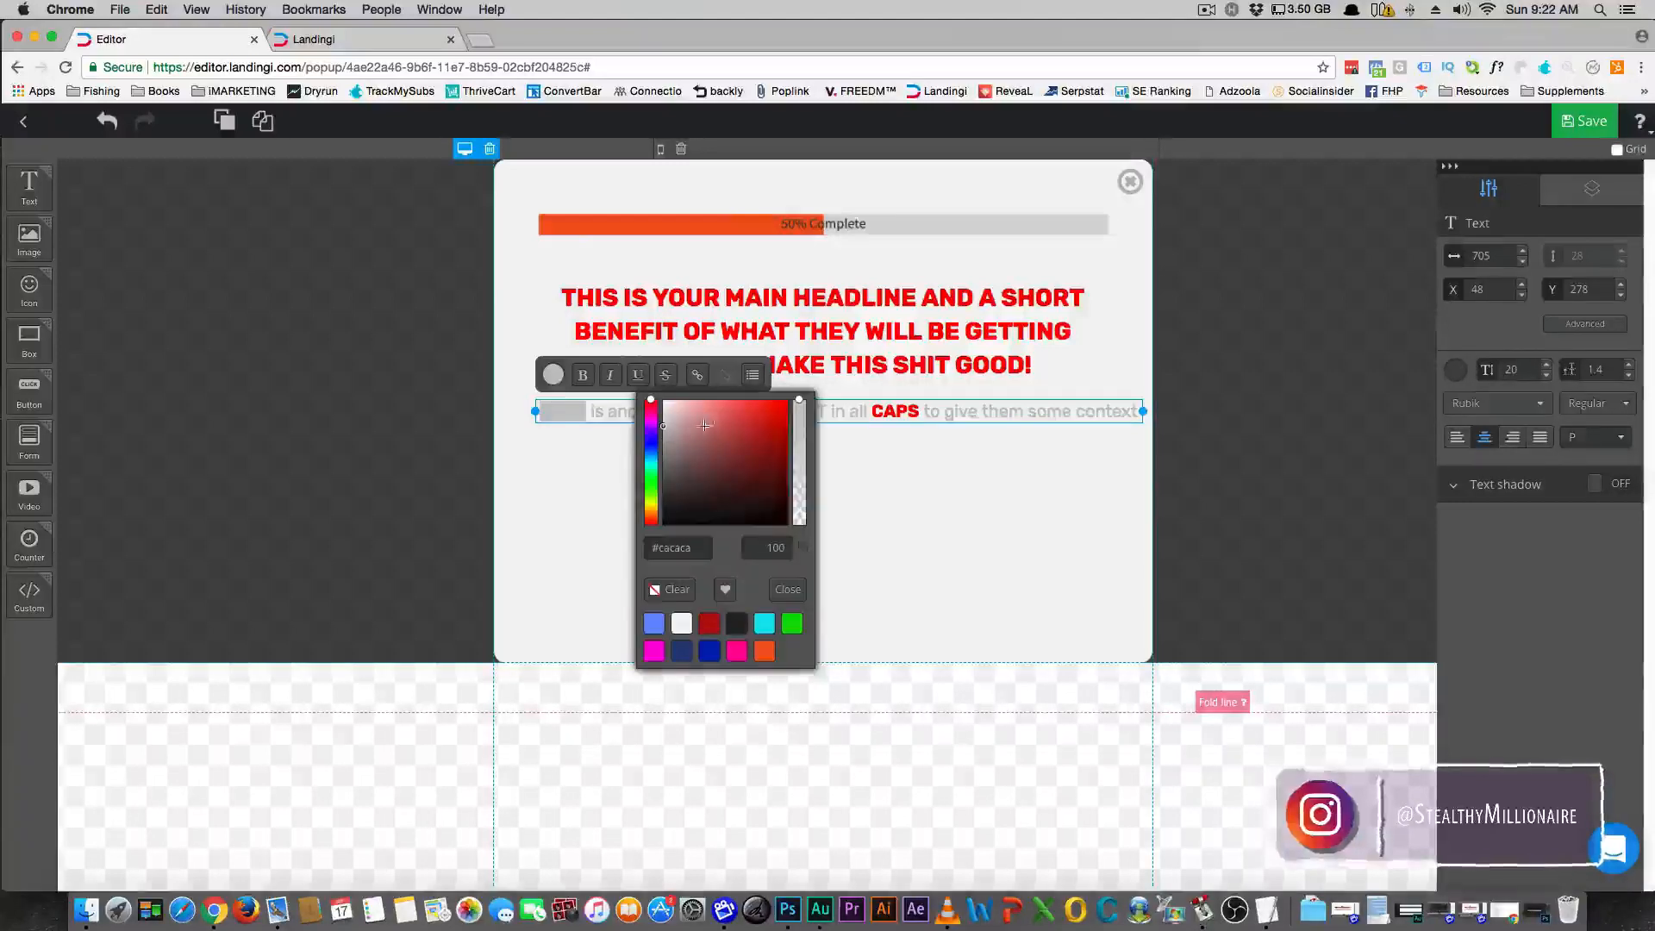
{"action": "left_click", "coordinate": [788, 400]}
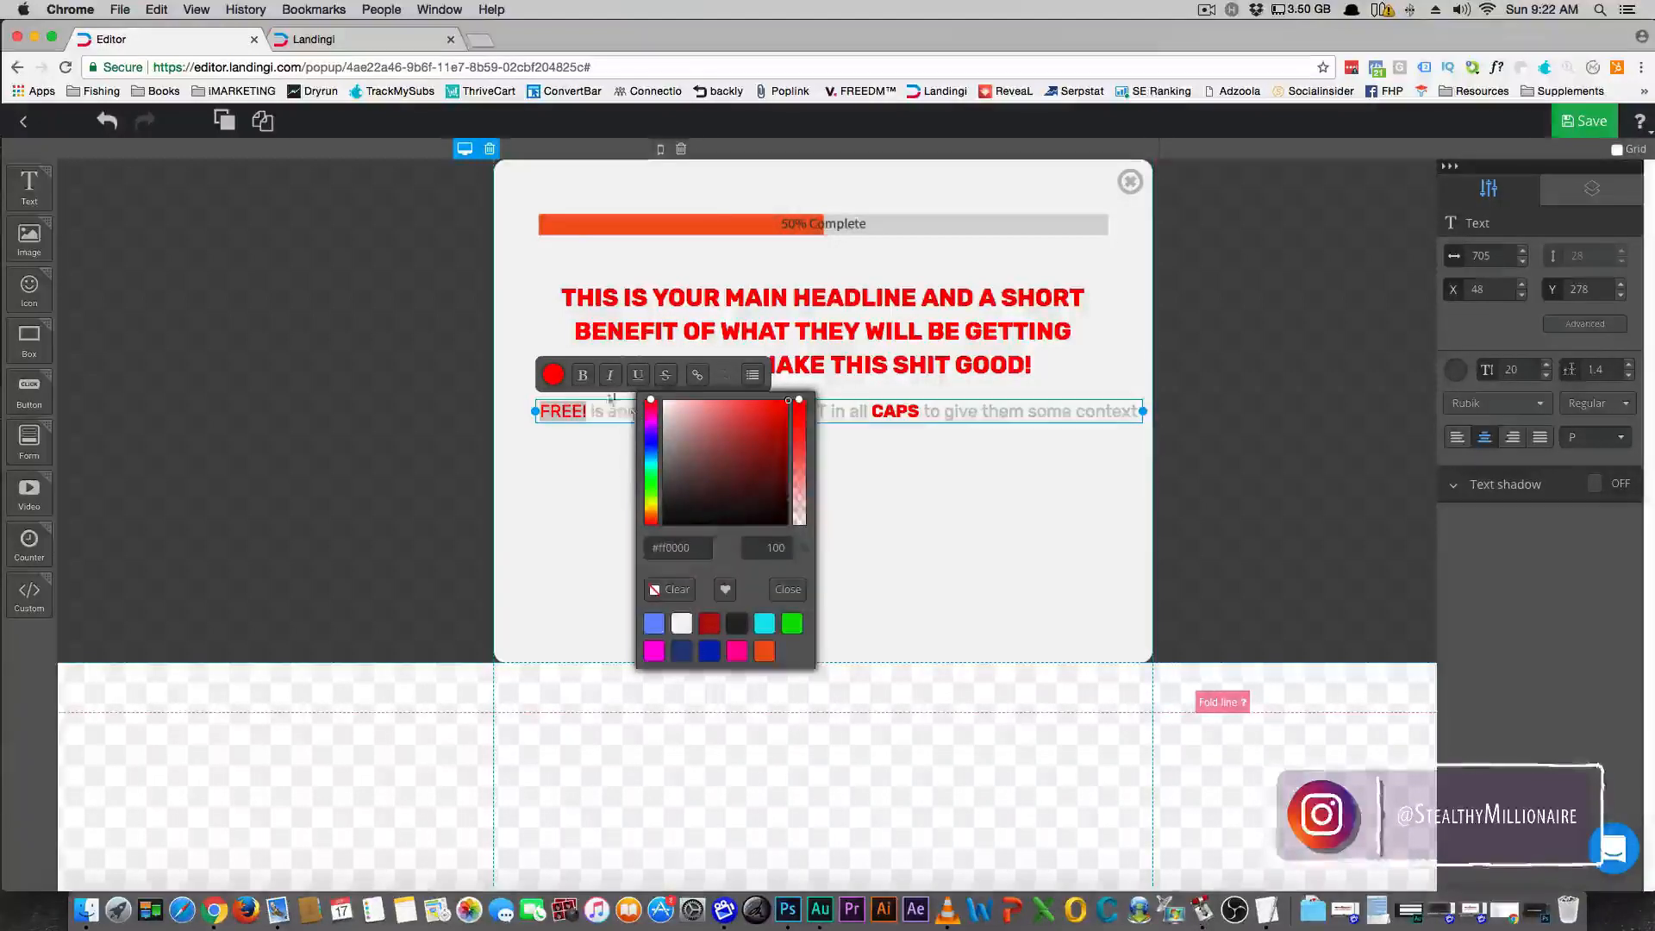
{"action": "left_click", "coordinate": [565, 480]}
{"action": "left_click", "coordinate": [565, 480]}
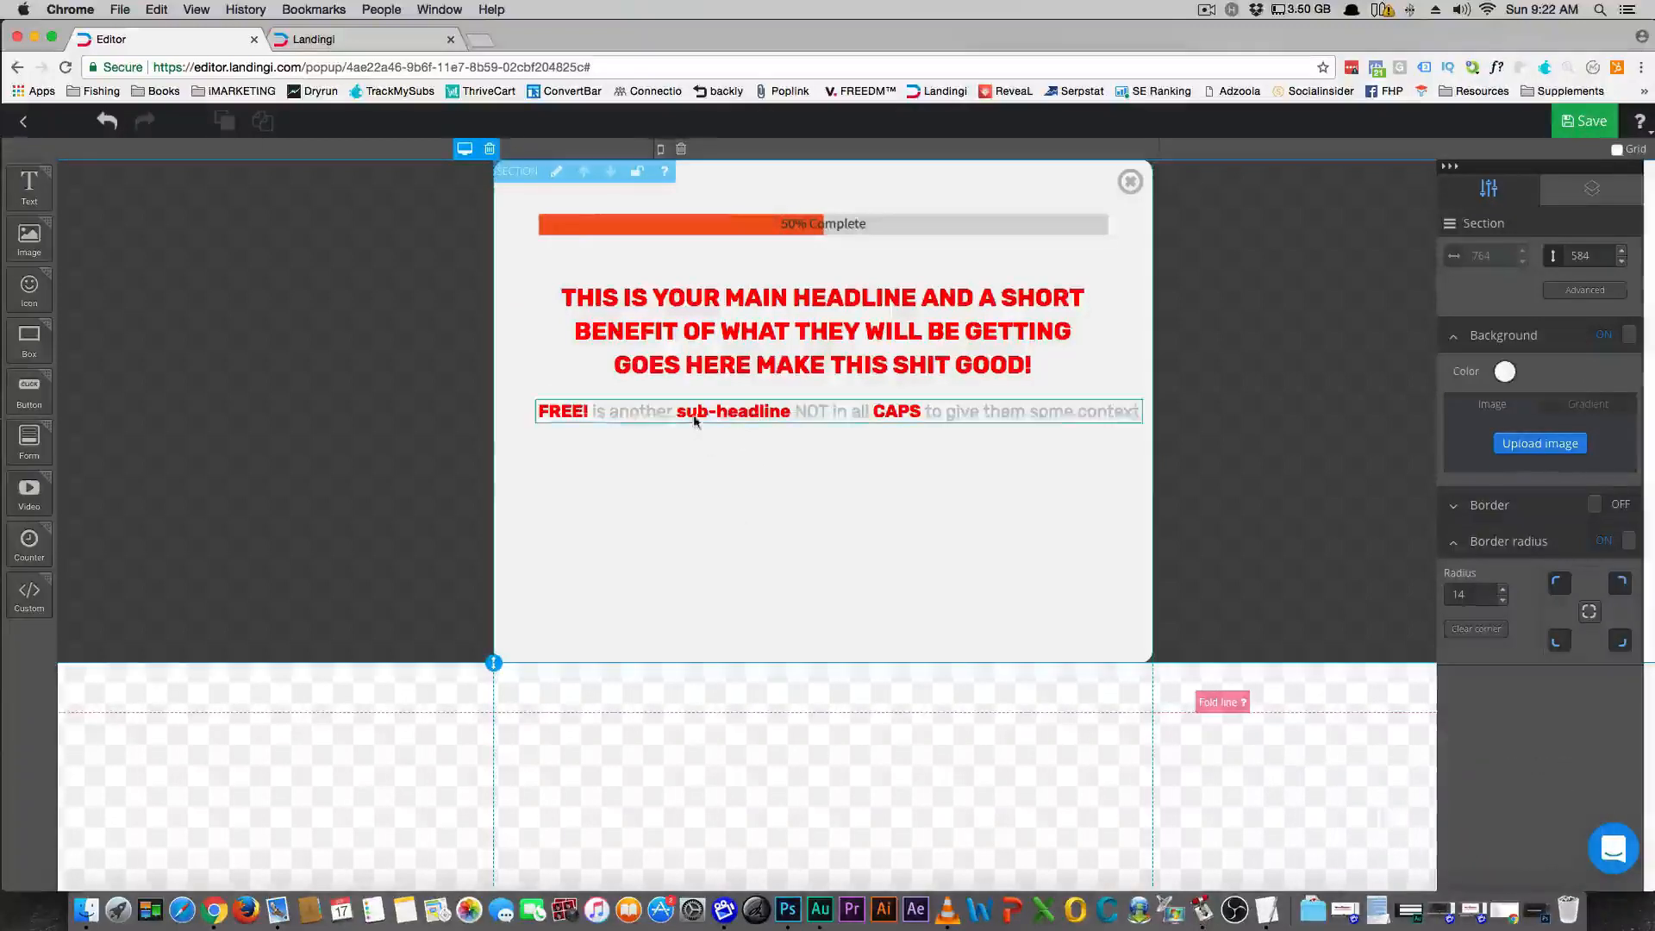
{"action": "left_click_drag", "start_coordinate": [692, 415], "coordinate": [692, 414]}
{"action": "left_click", "coordinate": [676, 469]}
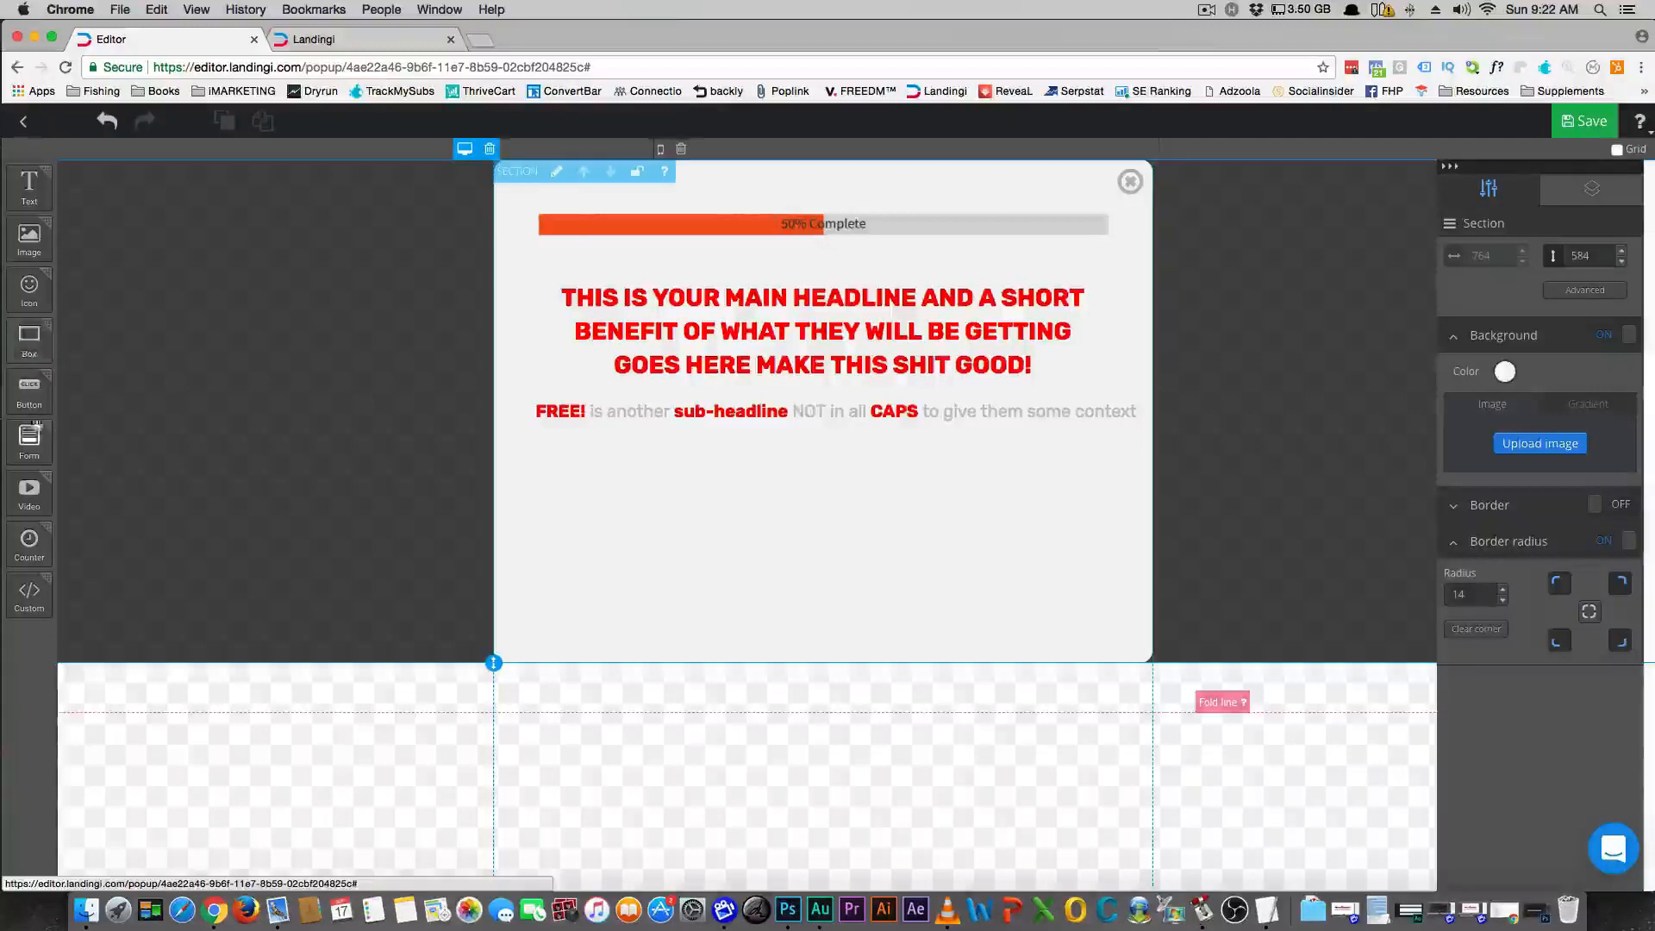
Add a form below the sub-headline and apply the red vertical form template to it
{"action": "left_click_drag", "start_coordinate": [24, 457], "coordinate": [723, 453]}
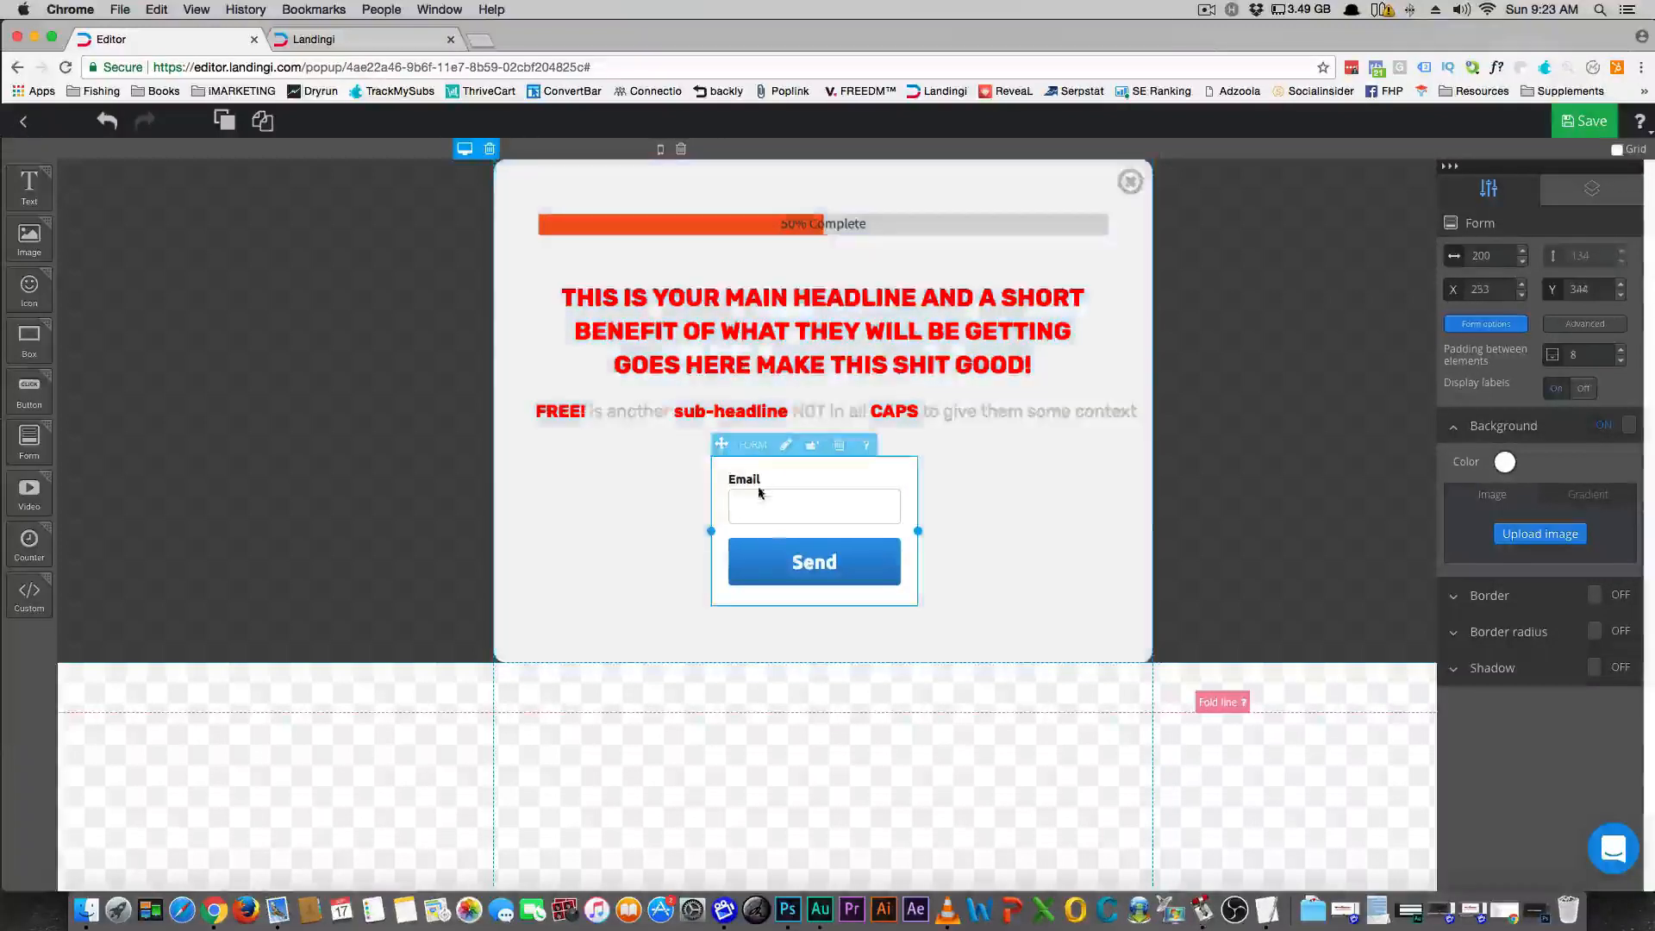
{"action": "double_click", "coordinate": [747, 502]}
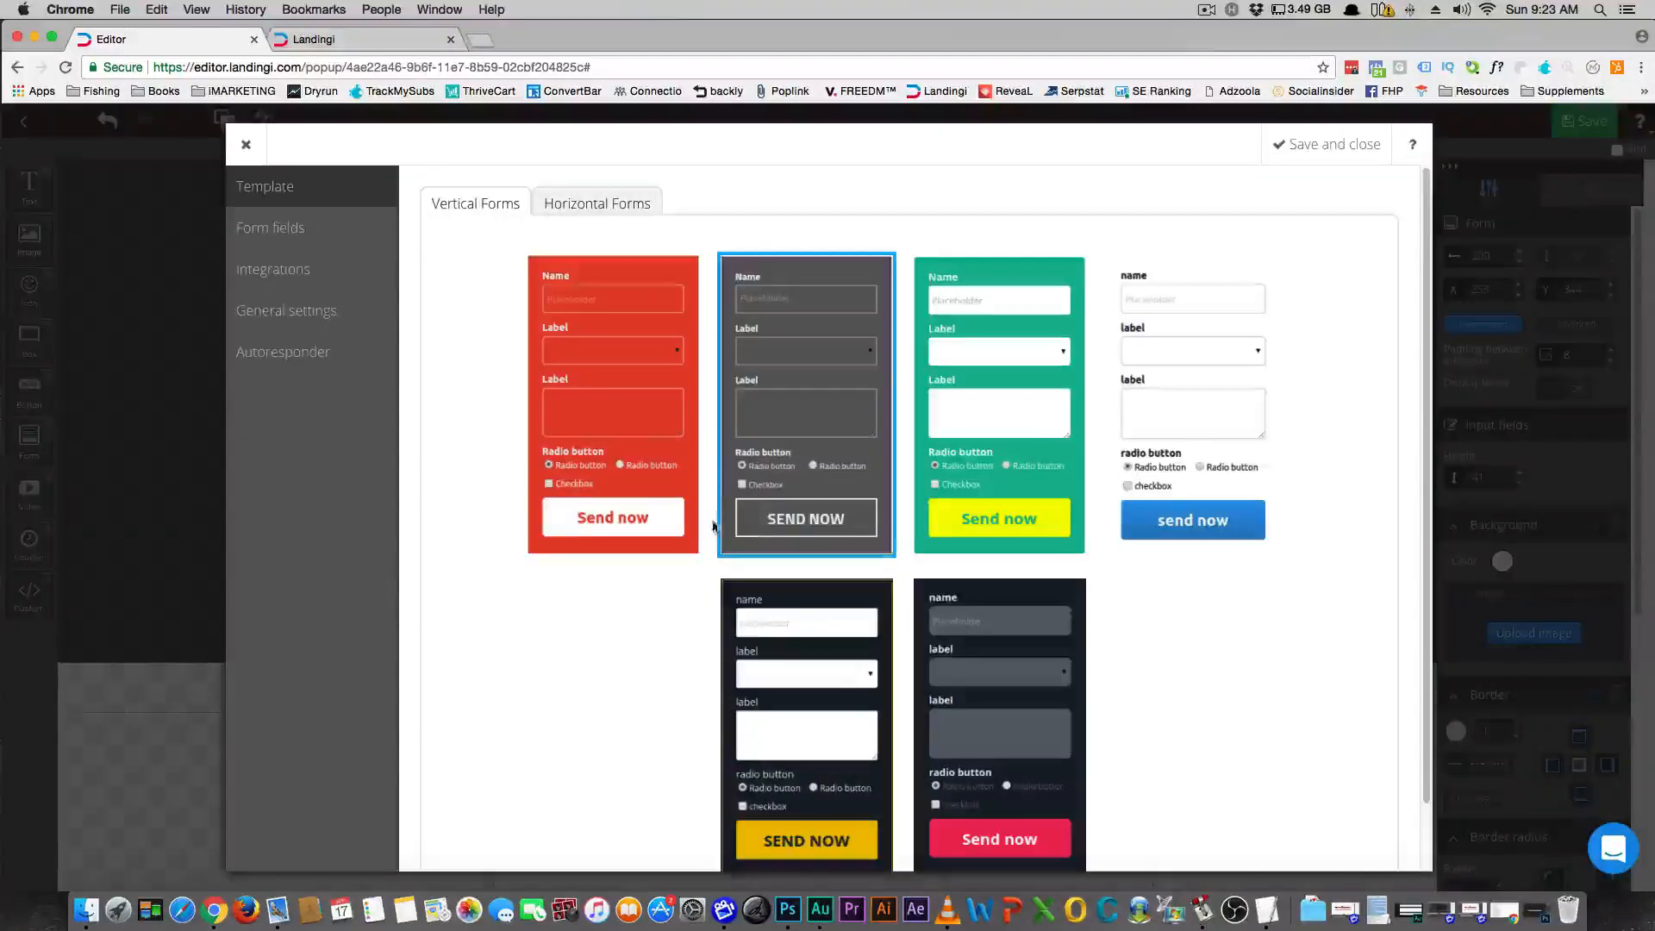
{"action": "scroll", "coordinate": [707, 521], "scroll_direction": "down", "scroll_amount": 2}
{"action": "scroll", "coordinate": [707, 521], "scroll_direction": "up", "scroll_amount": 2}
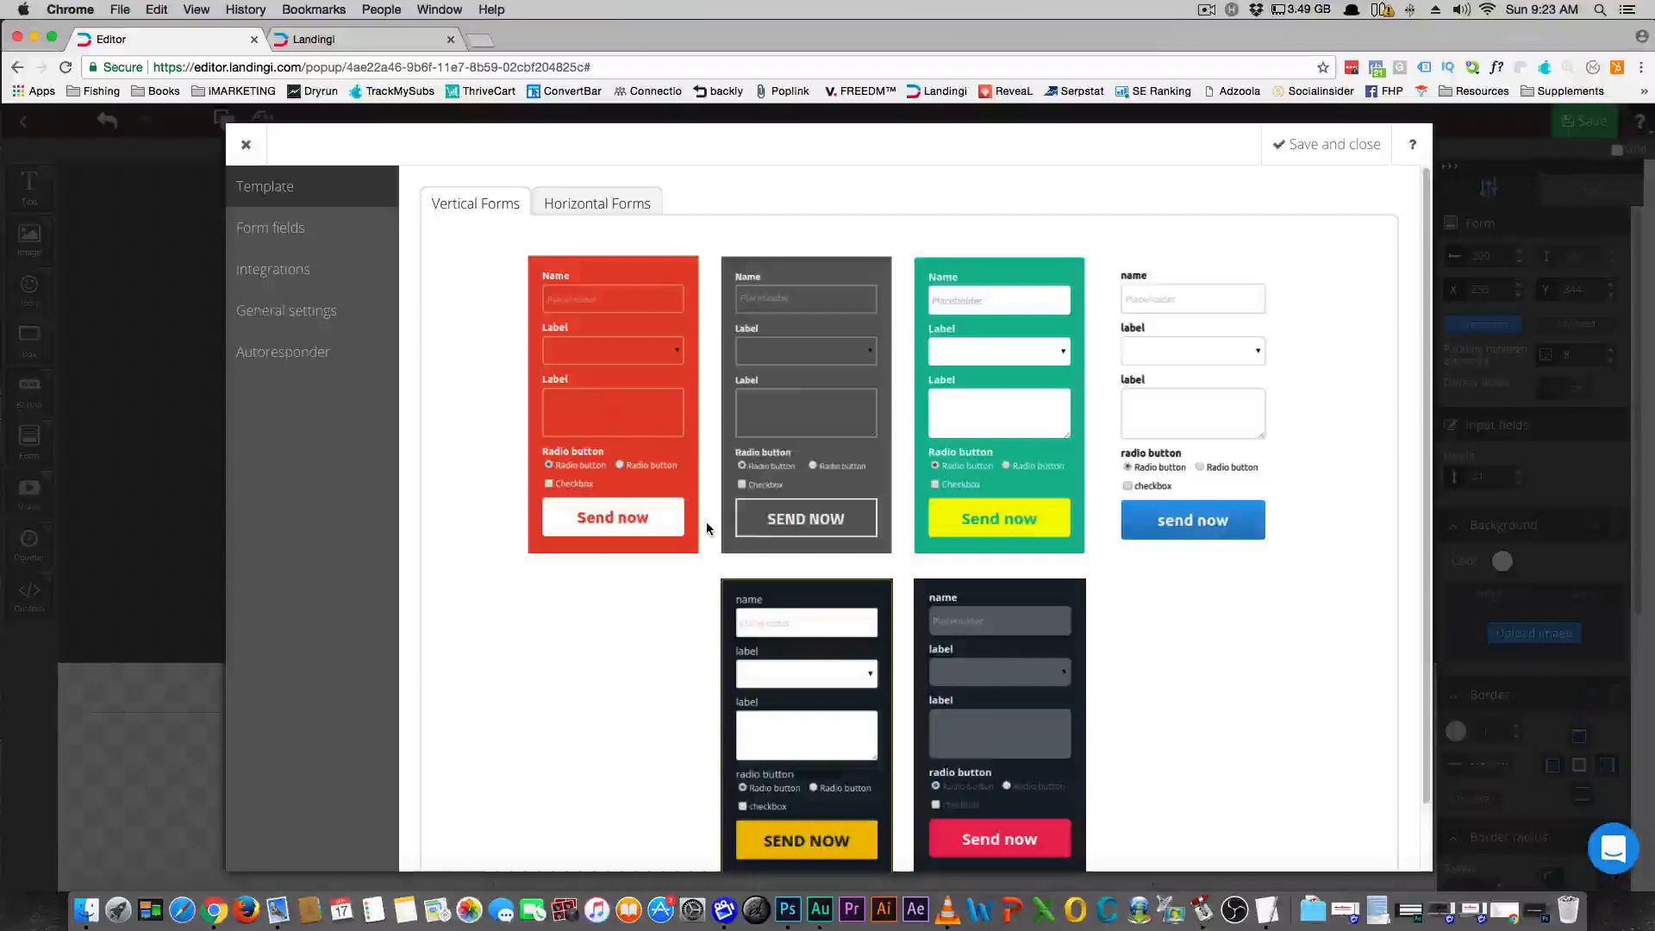
{"action": "left_click", "coordinate": [595, 207]}
{"action": "left_click", "coordinate": [473, 203]}
{"action": "left_click", "coordinate": [651, 403]}
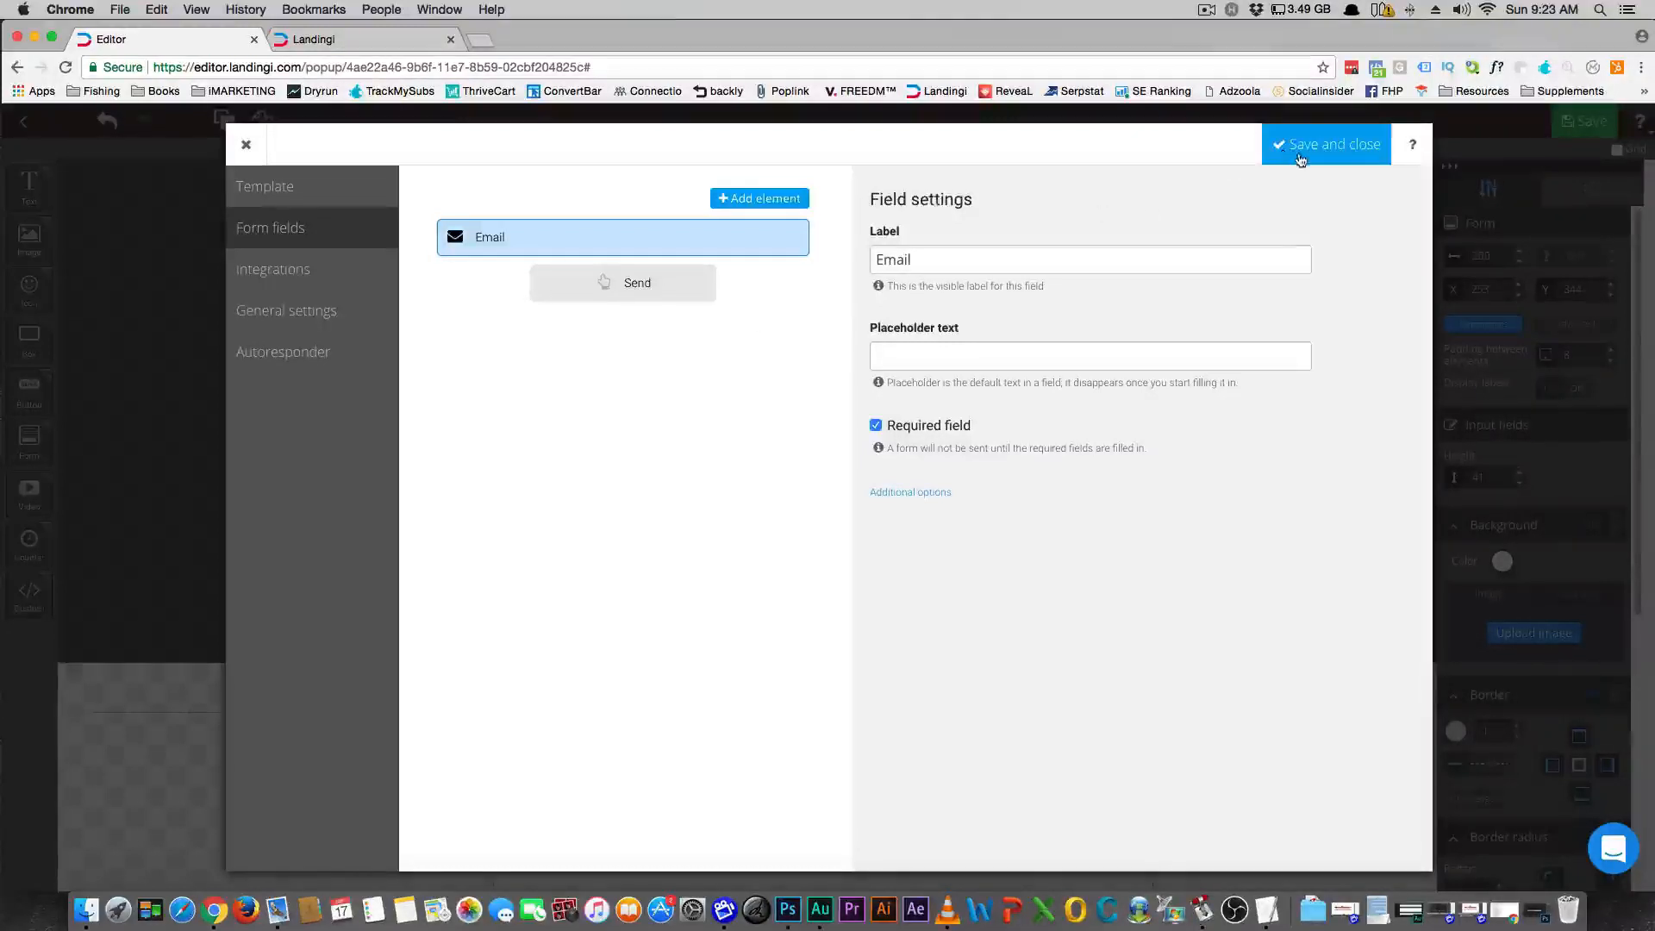
Set the Email field's placeholder text to "Your Best Email" and save the form settings
{"action": "left_click", "coordinate": [1007, 360]}
{"action": "type", "text": "Y"}
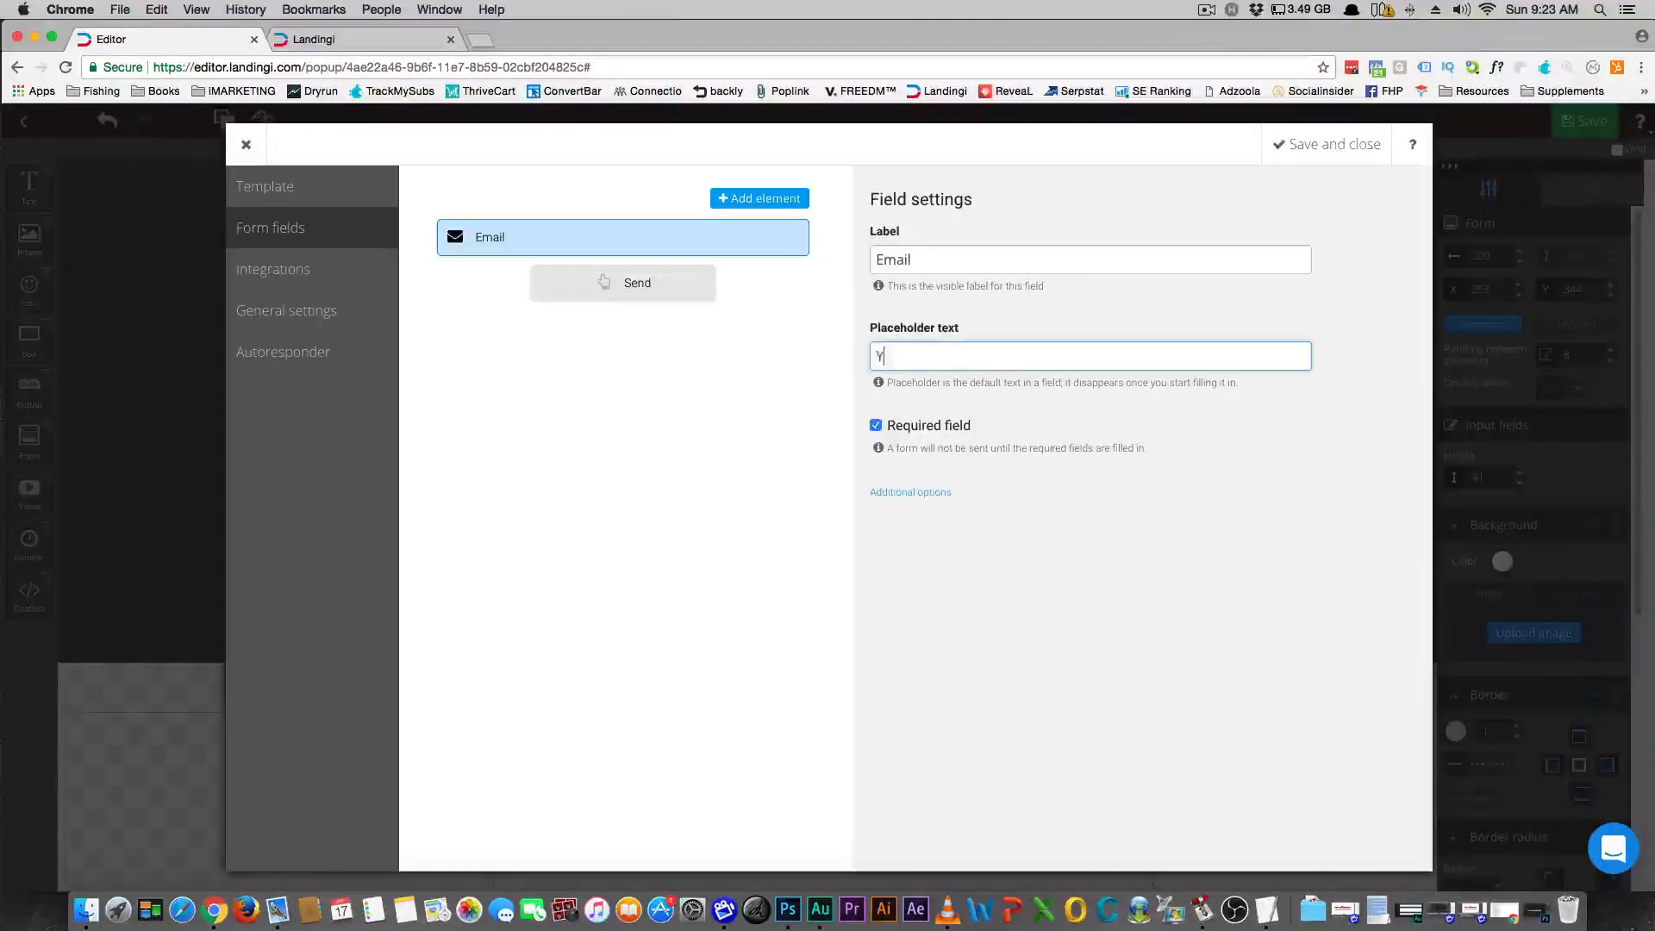
{"action": "type", "text": "our"}
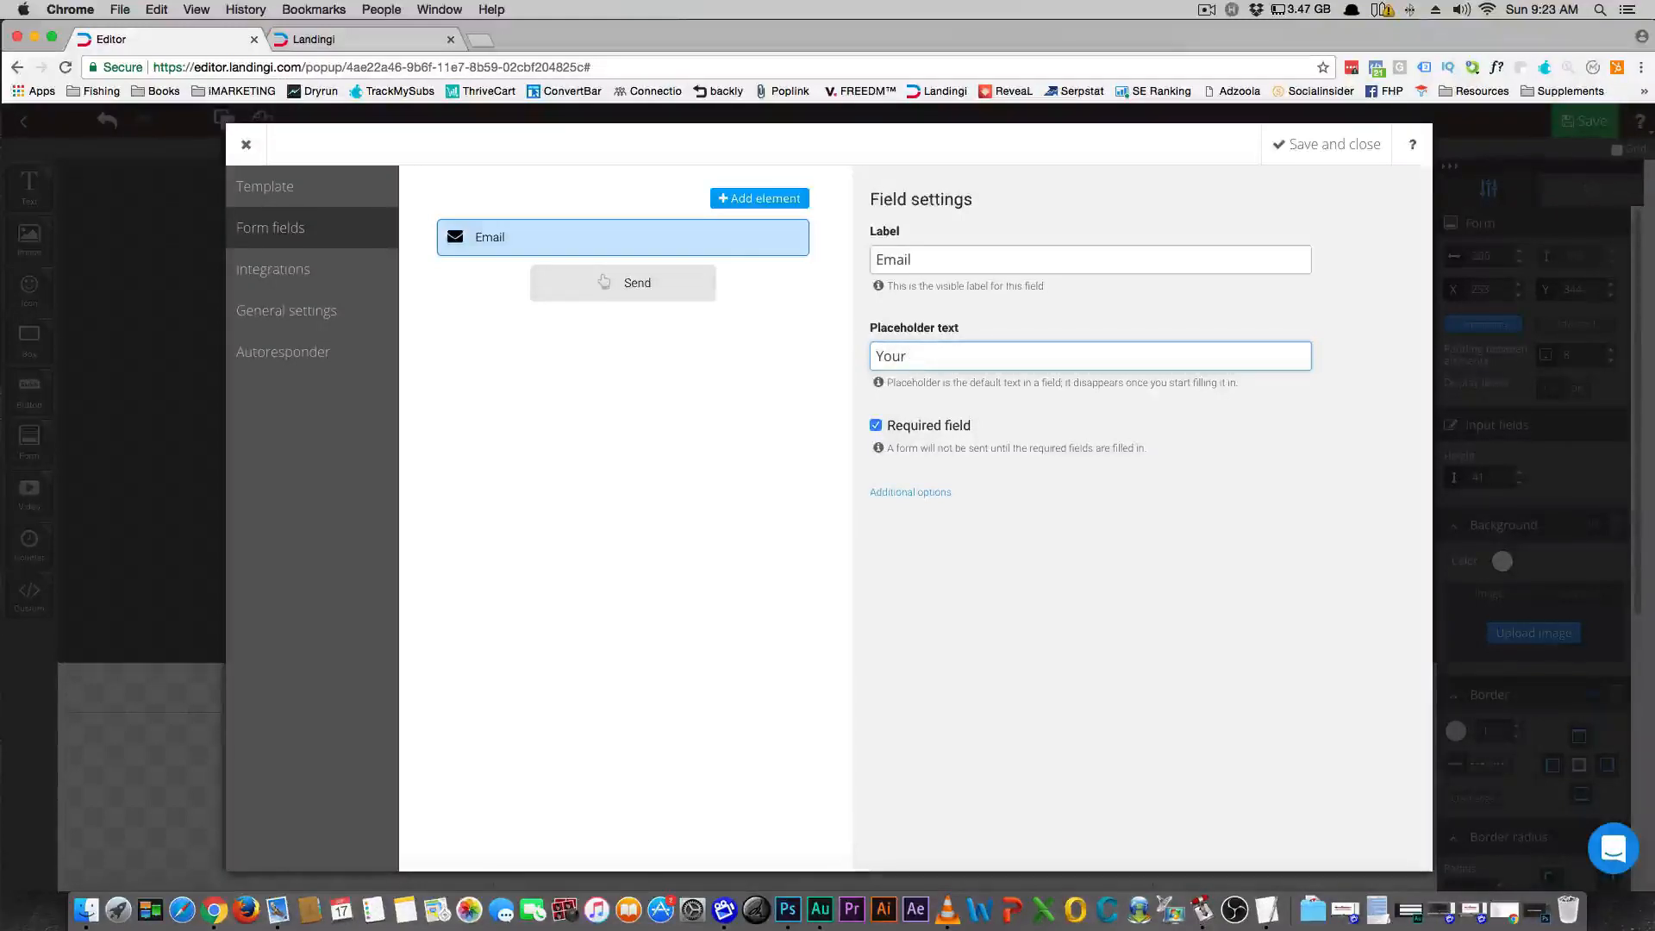
{"action": "type", "text": " Best Emia"}
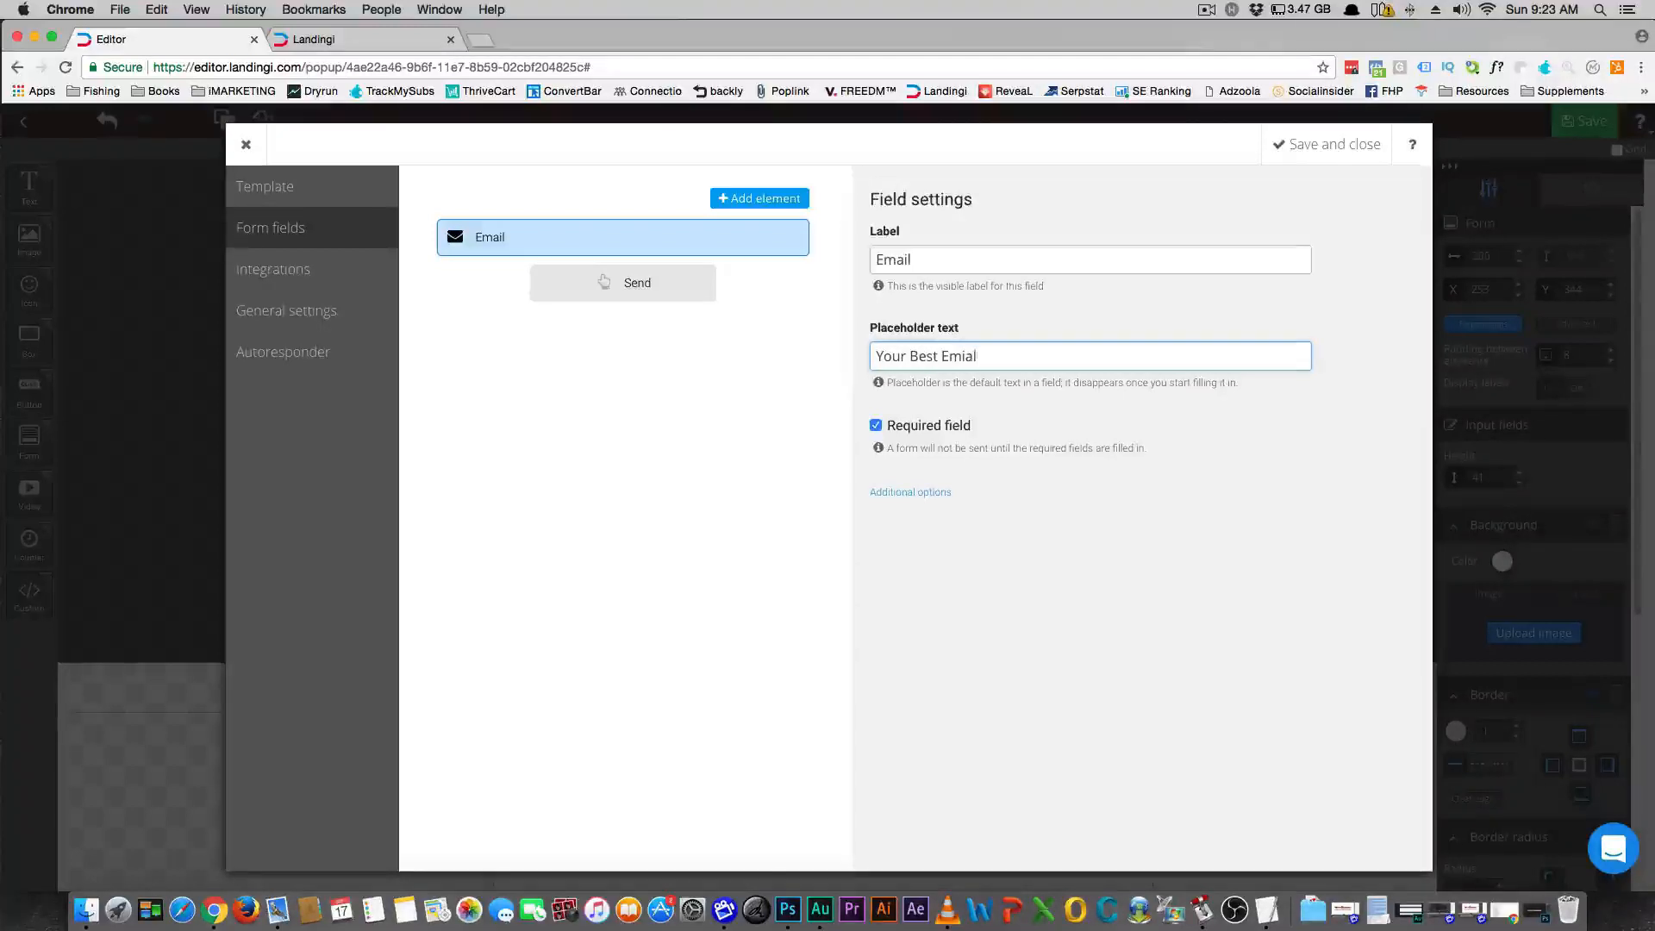
{"action": "key", "text": "BackSpace"}
{"action": "type", "text": "al"}
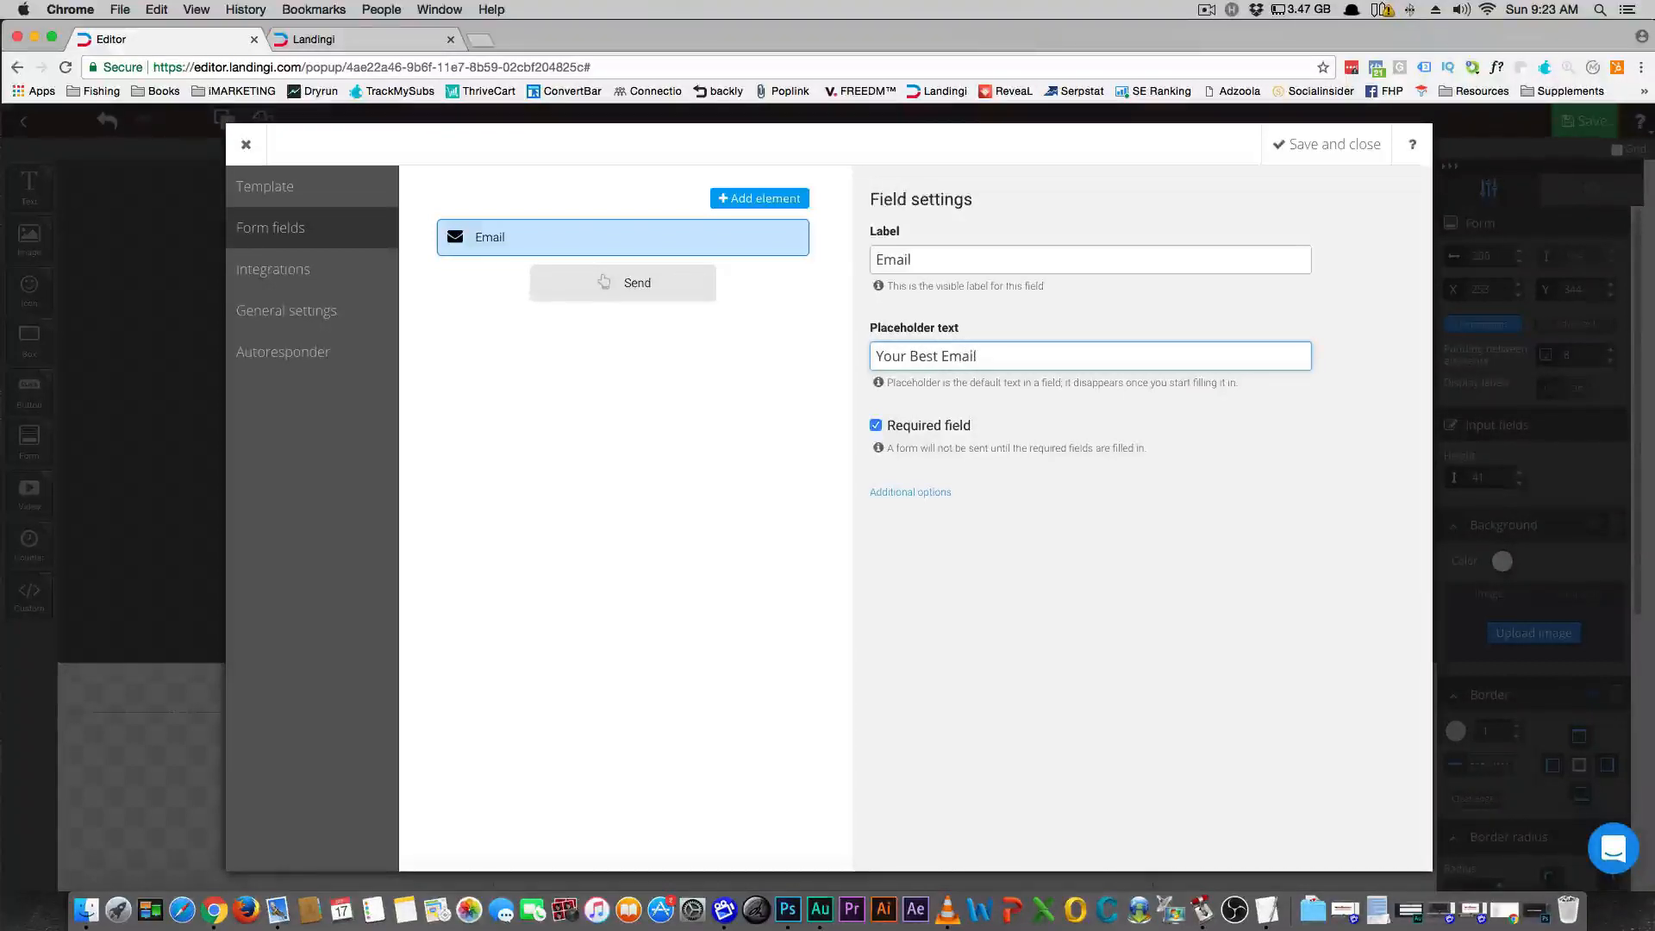
{"action": "left_click", "coordinate": [1339, 144]}
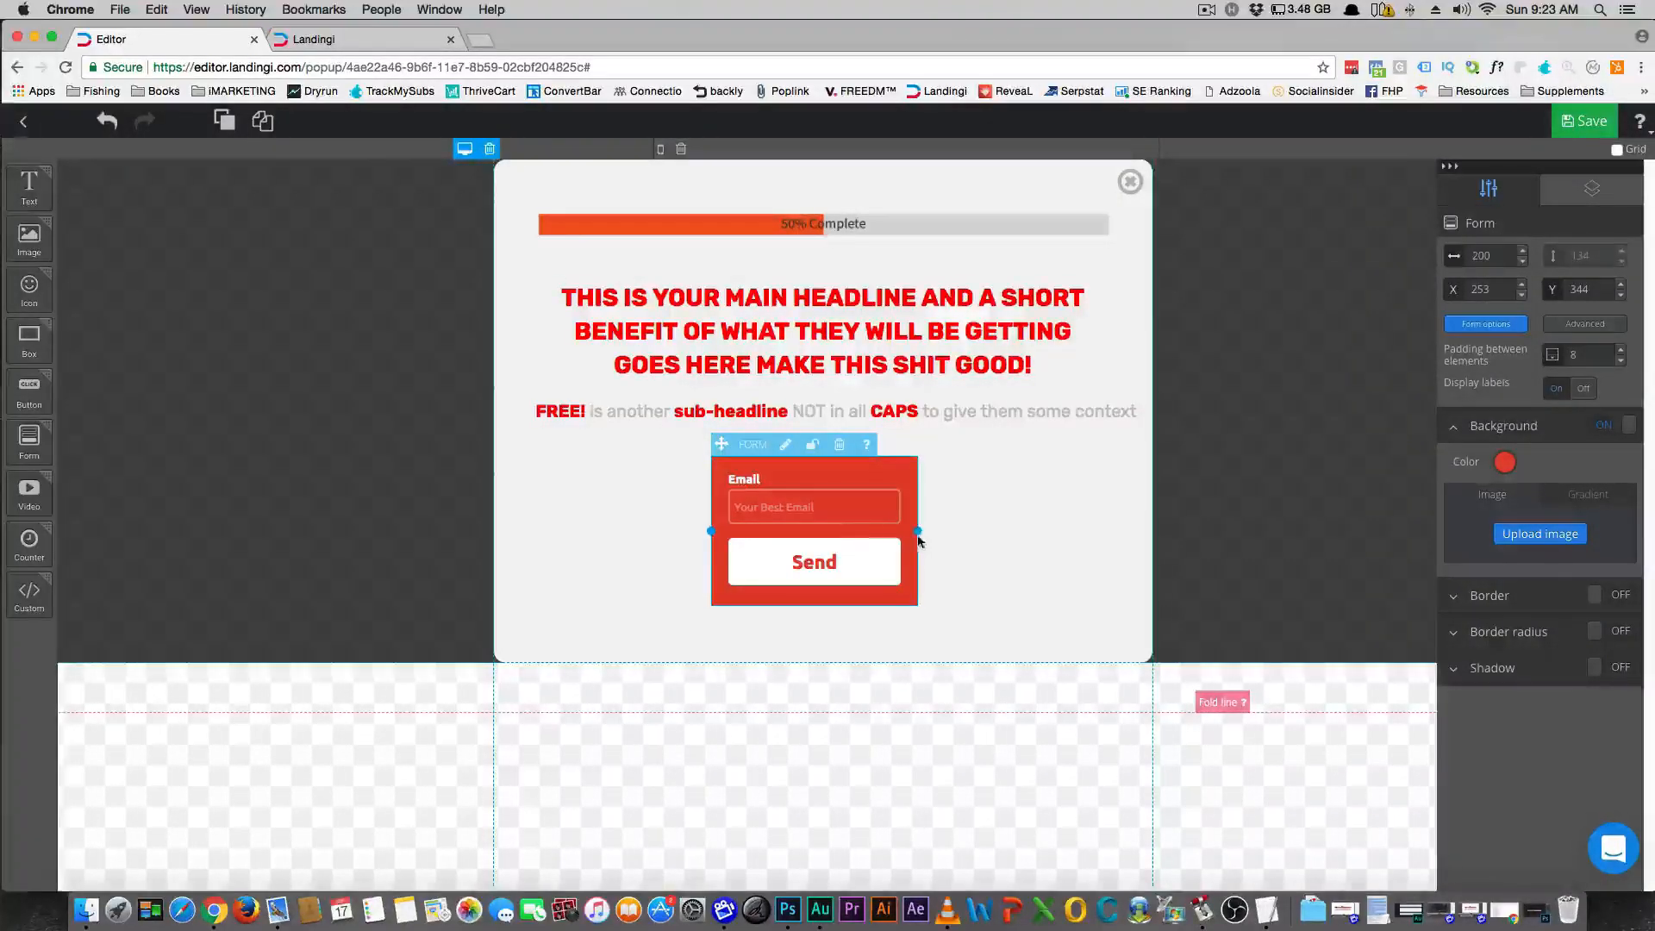
Widen the form on both sides to about 647 and set its Send button's background to orange (#f16334)
{"action": "left_click_drag", "start_coordinate": [917, 531], "coordinate": [1114, 531]}
{"action": "left_click_drag", "start_coordinate": [711, 531], "coordinate": [519, 528]}
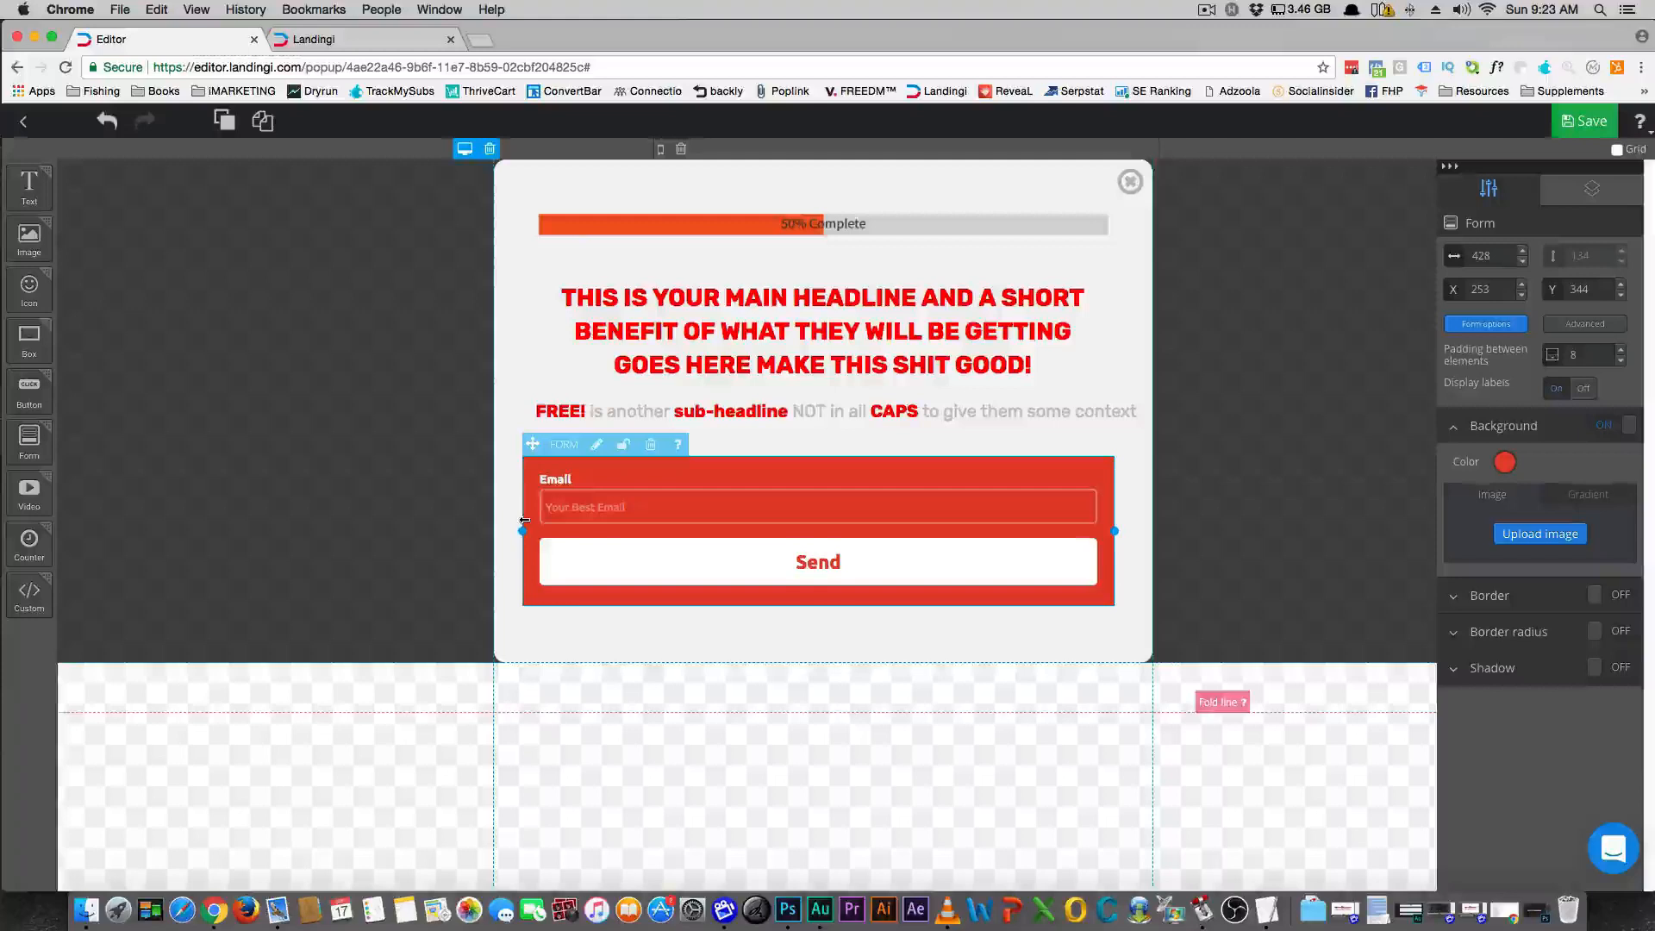
{"action": "left_click", "coordinate": [689, 579]}
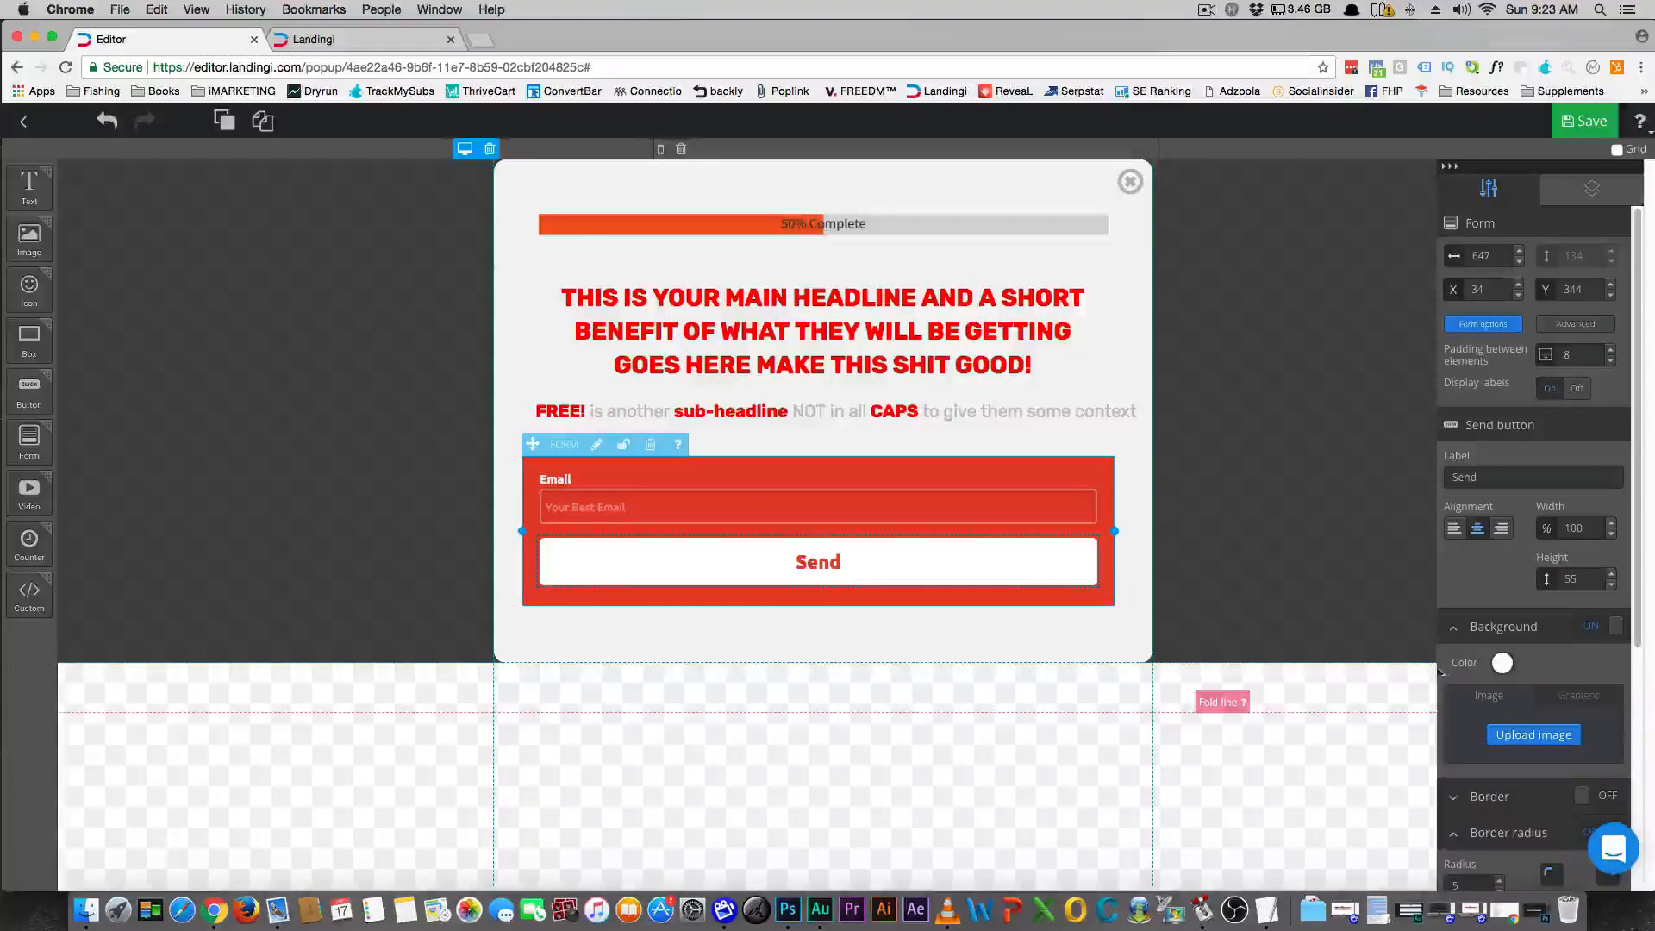
{"action": "left_click", "coordinate": [1501, 664]}
{"action": "scroll", "coordinate": [1552, 696], "scroll_direction": "down", "scroll_amount": 5}
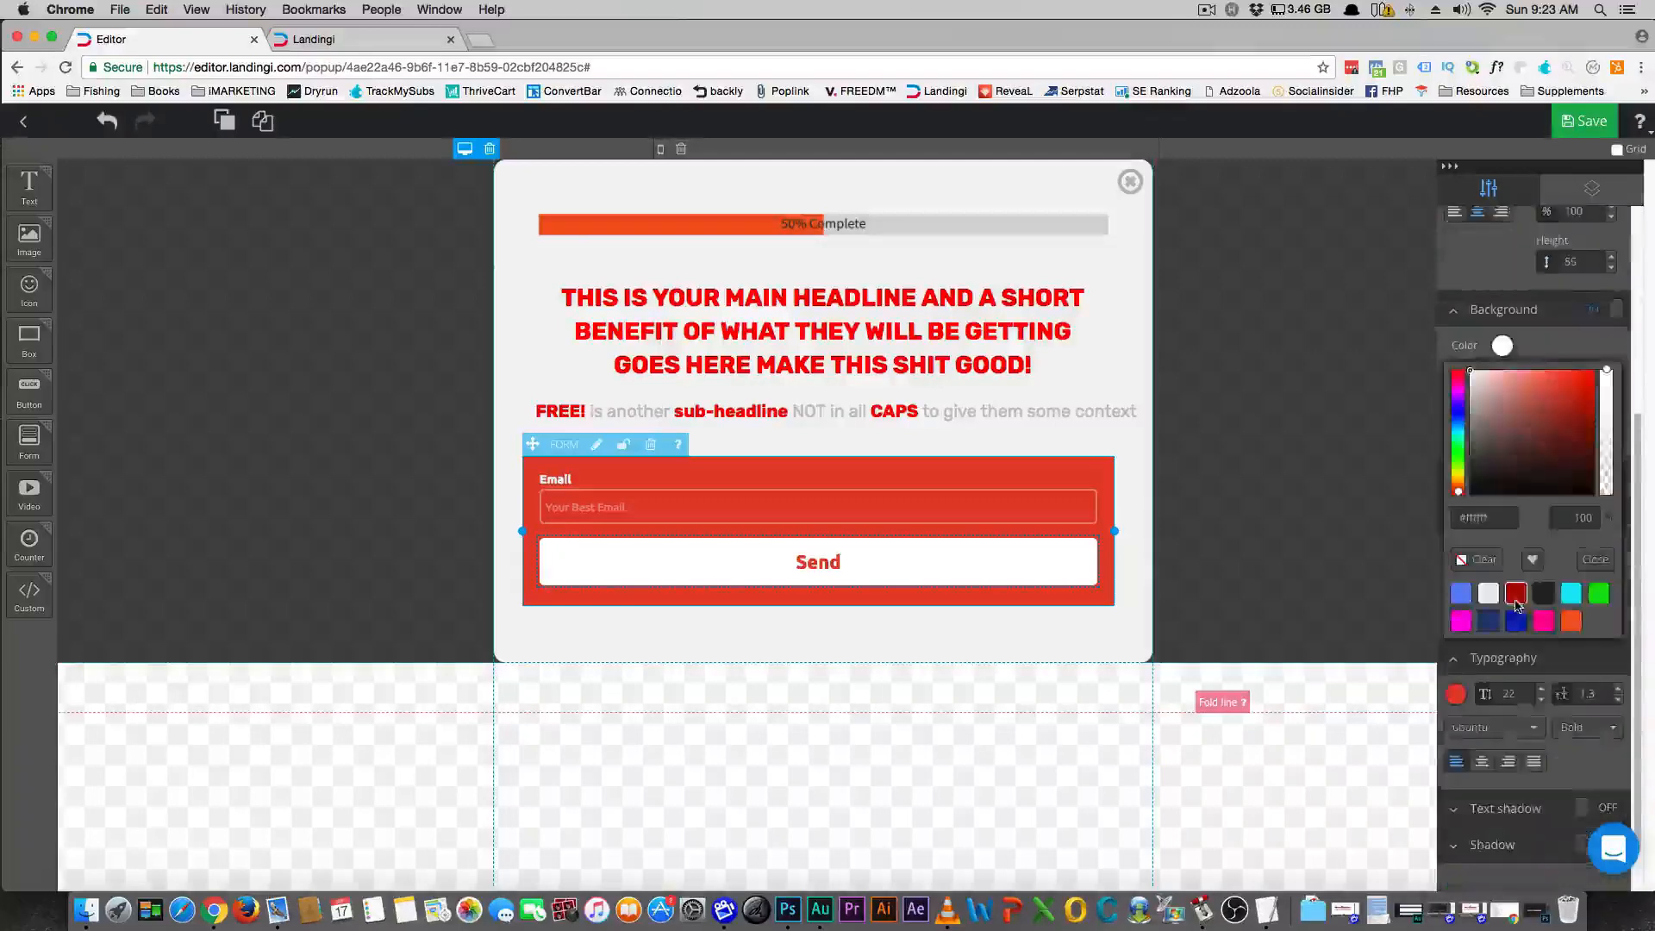
{"action": "left_click", "coordinate": [1567, 622]}
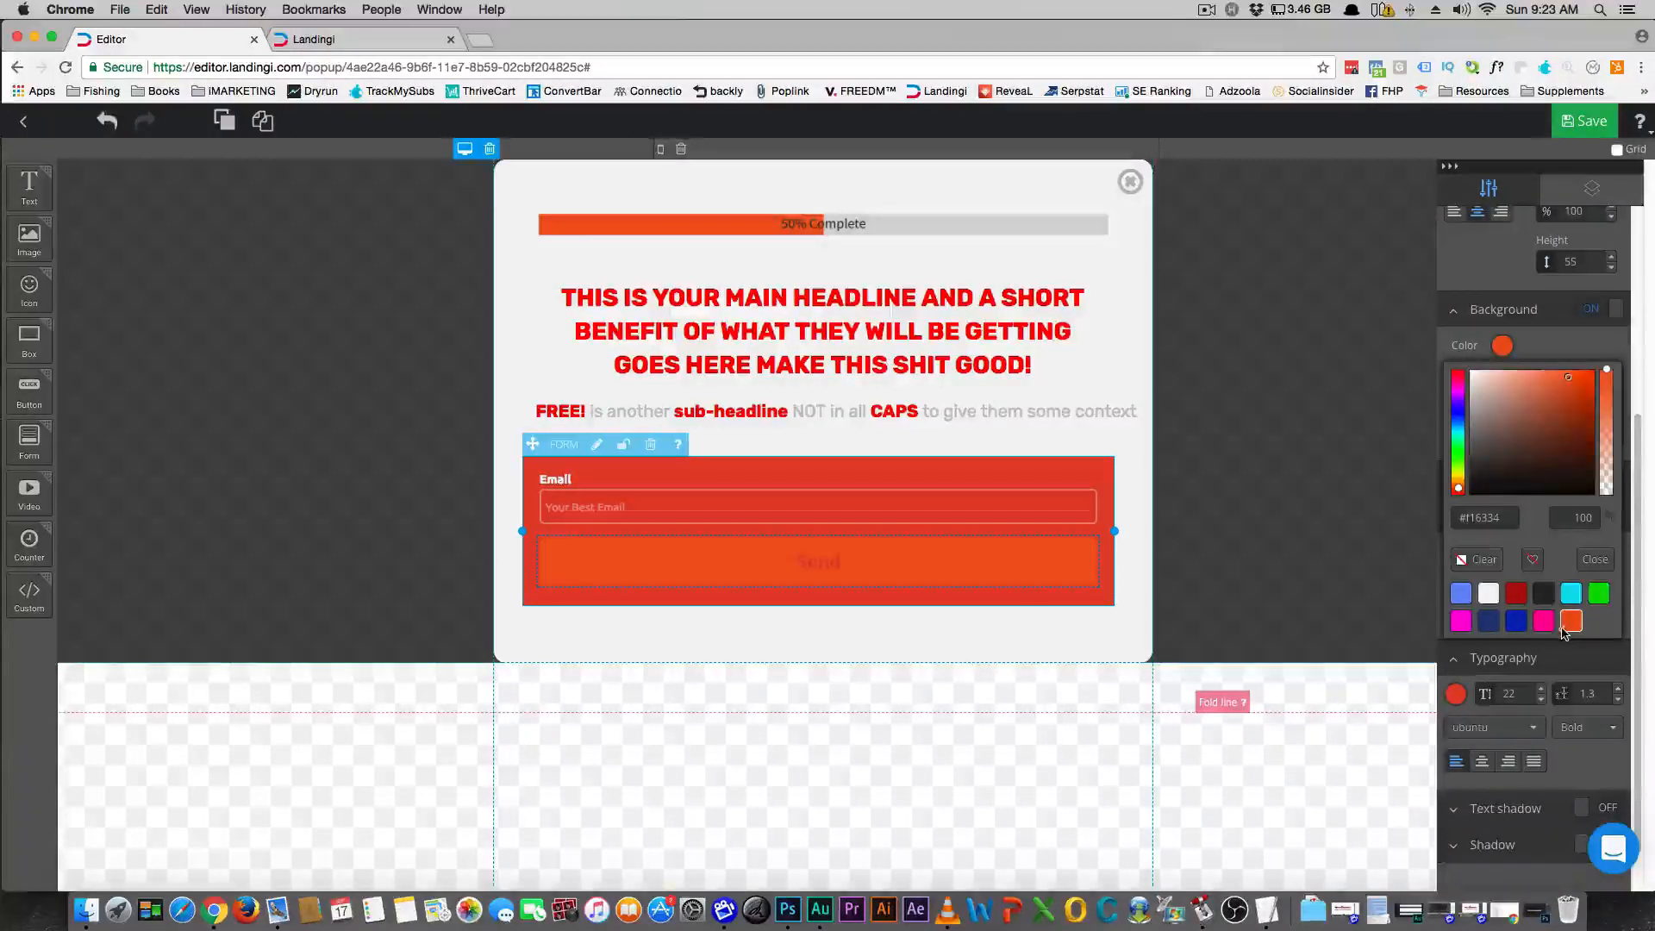
{"action": "scroll", "coordinate": [1504, 470], "scroll_direction": "up", "scroll_amount": 5}
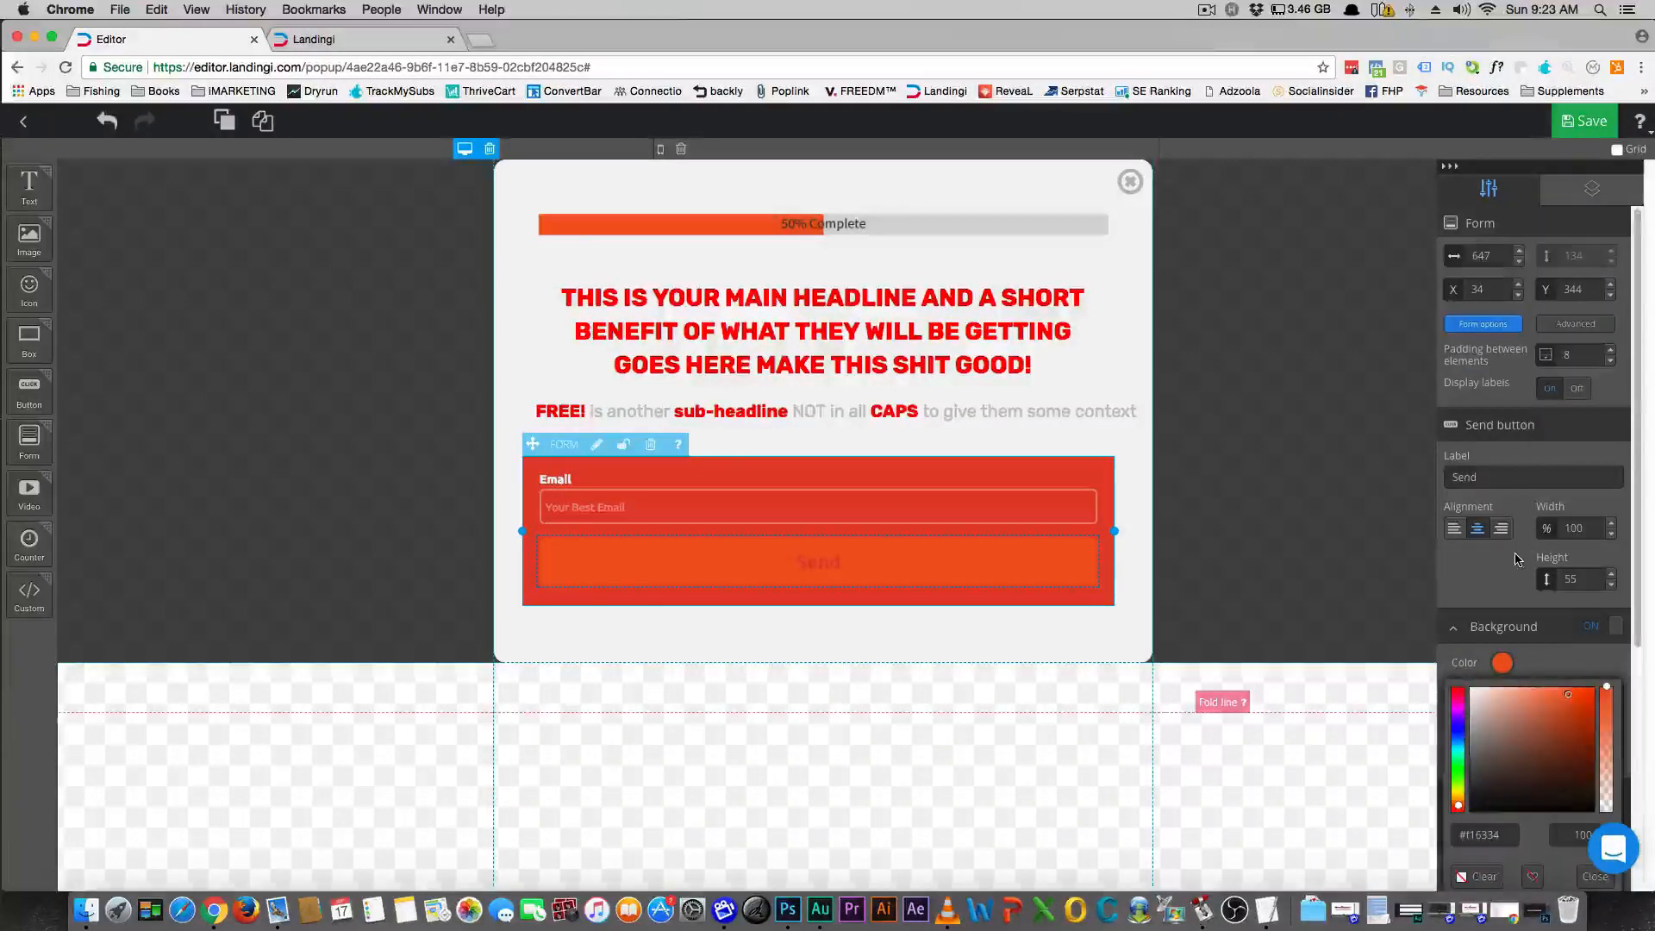
{"action": "left_click", "coordinate": [1505, 583]}
Change the Send button's text colour to white (#ffffff)
{"action": "scroll", "coordinate": [1491, 595], "scroll_direction": "down", "scroll_amount": 1}
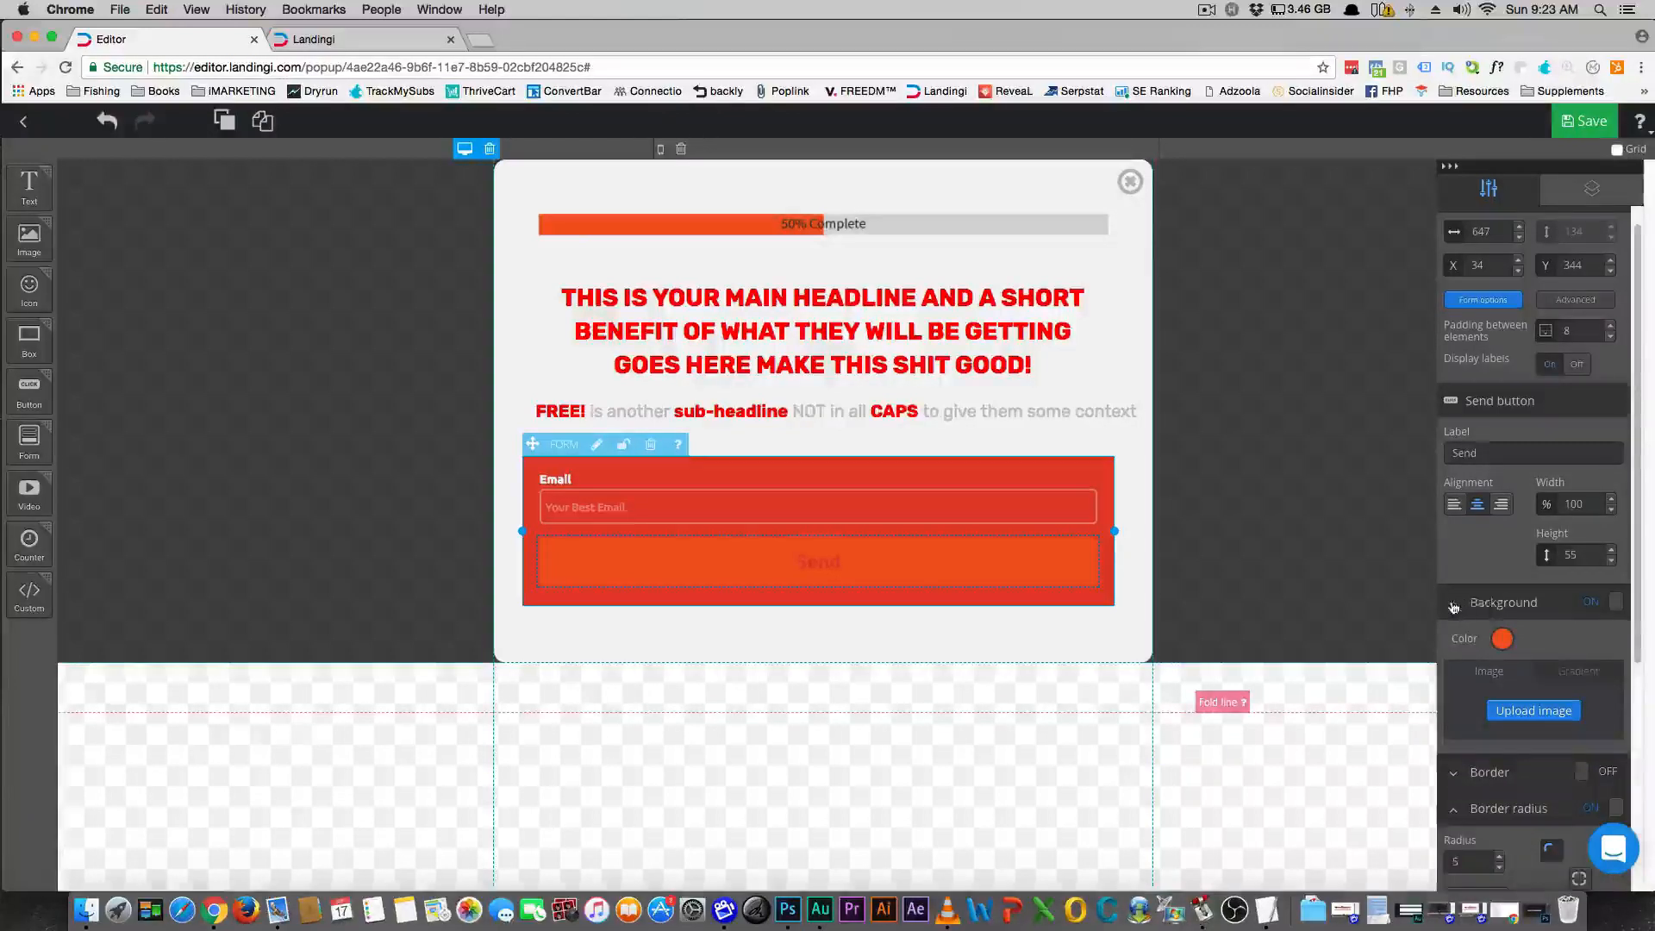
{"action": "left_click", "coordinate": [1455, 609]}
{"action": "scroll", "coordinate": [1467, 630], "scroll_direction": "down", "scroll_amount": 3}
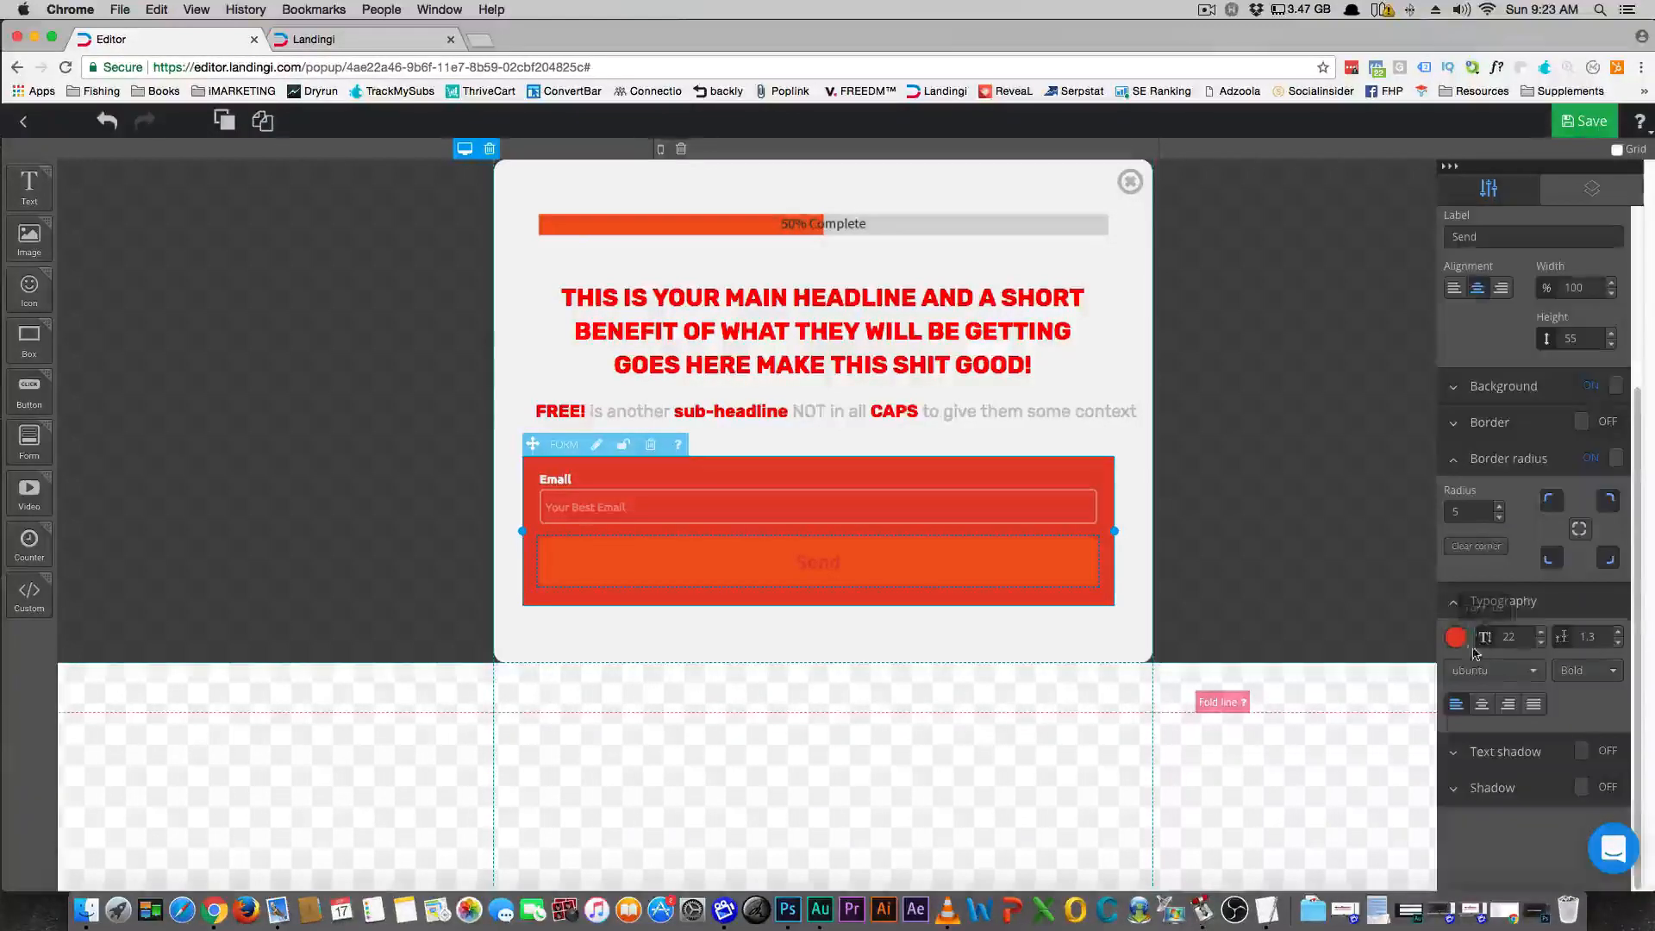
{"action": "left_click", "coordinate": [1456, 637]}
{"action": "left_click_drag", "start_coordinate": [1435, 452], "coordinate": [1410, 451]}
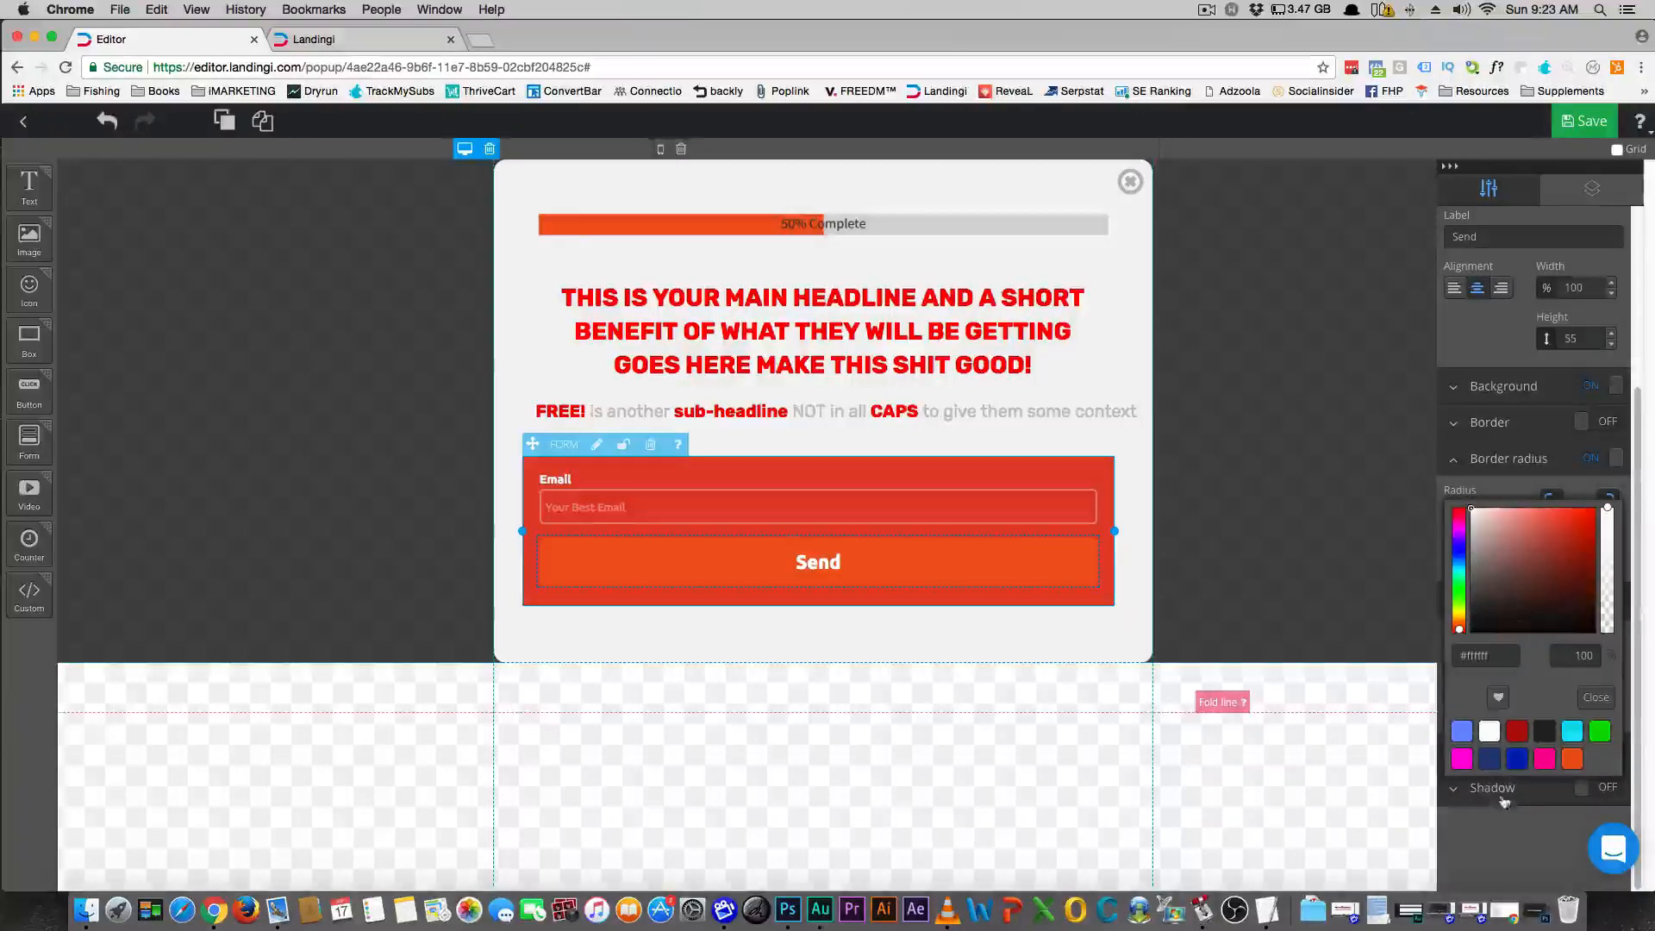
{"action": "left_click", "coordinate": [1501, 822]}
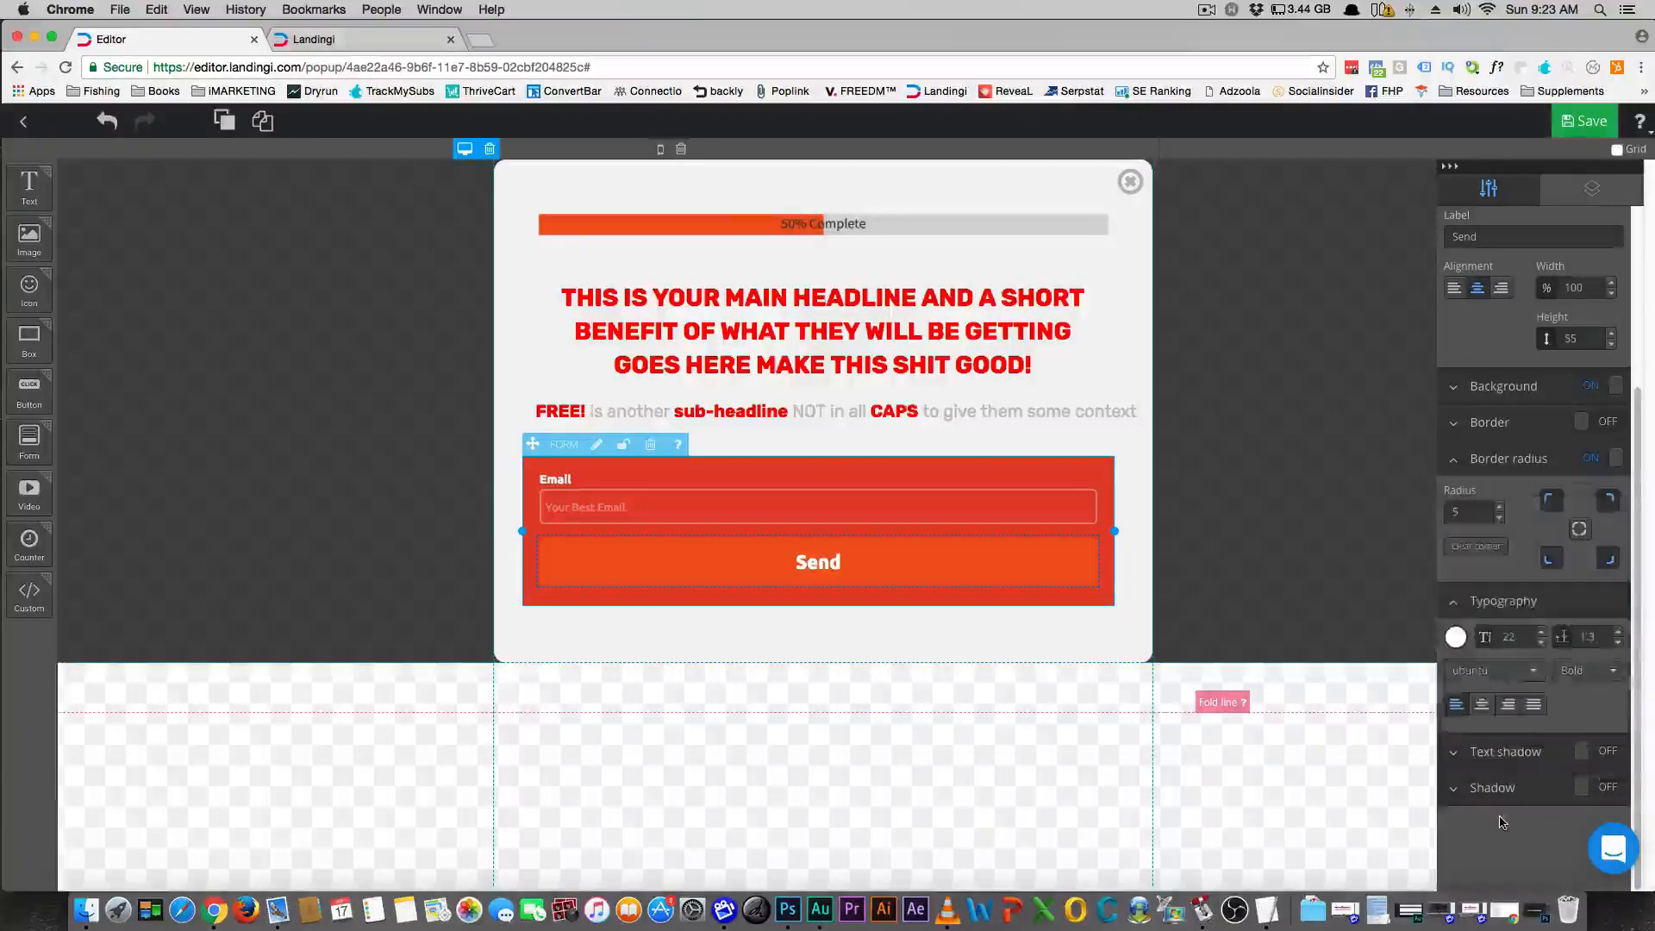
Change the form's background colour from red to white (#ffffff)
{"action": "left_click", "coordinate": [1029, 480]}
{"action": "left_click", "coordinate": [1107, 600]}
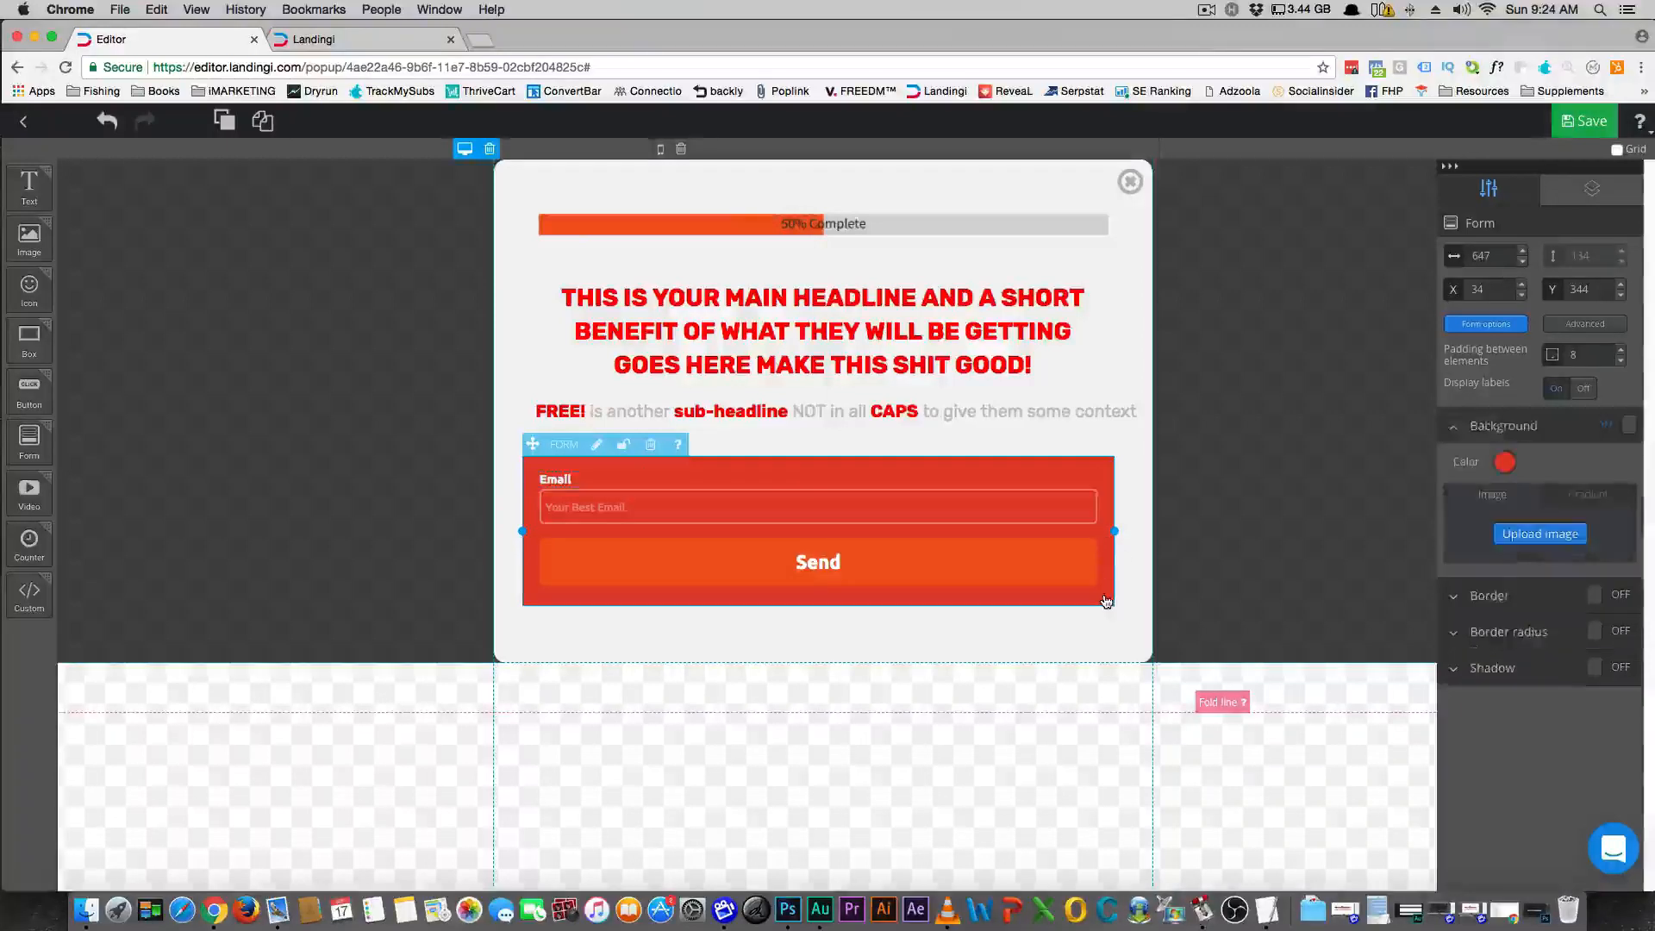
{"action": "left_click", "coordinate": [1505, 467]}
{"action": "left_click_drag", "start_coordinate": [1516, 515], "coordinate": [1408, 436]}
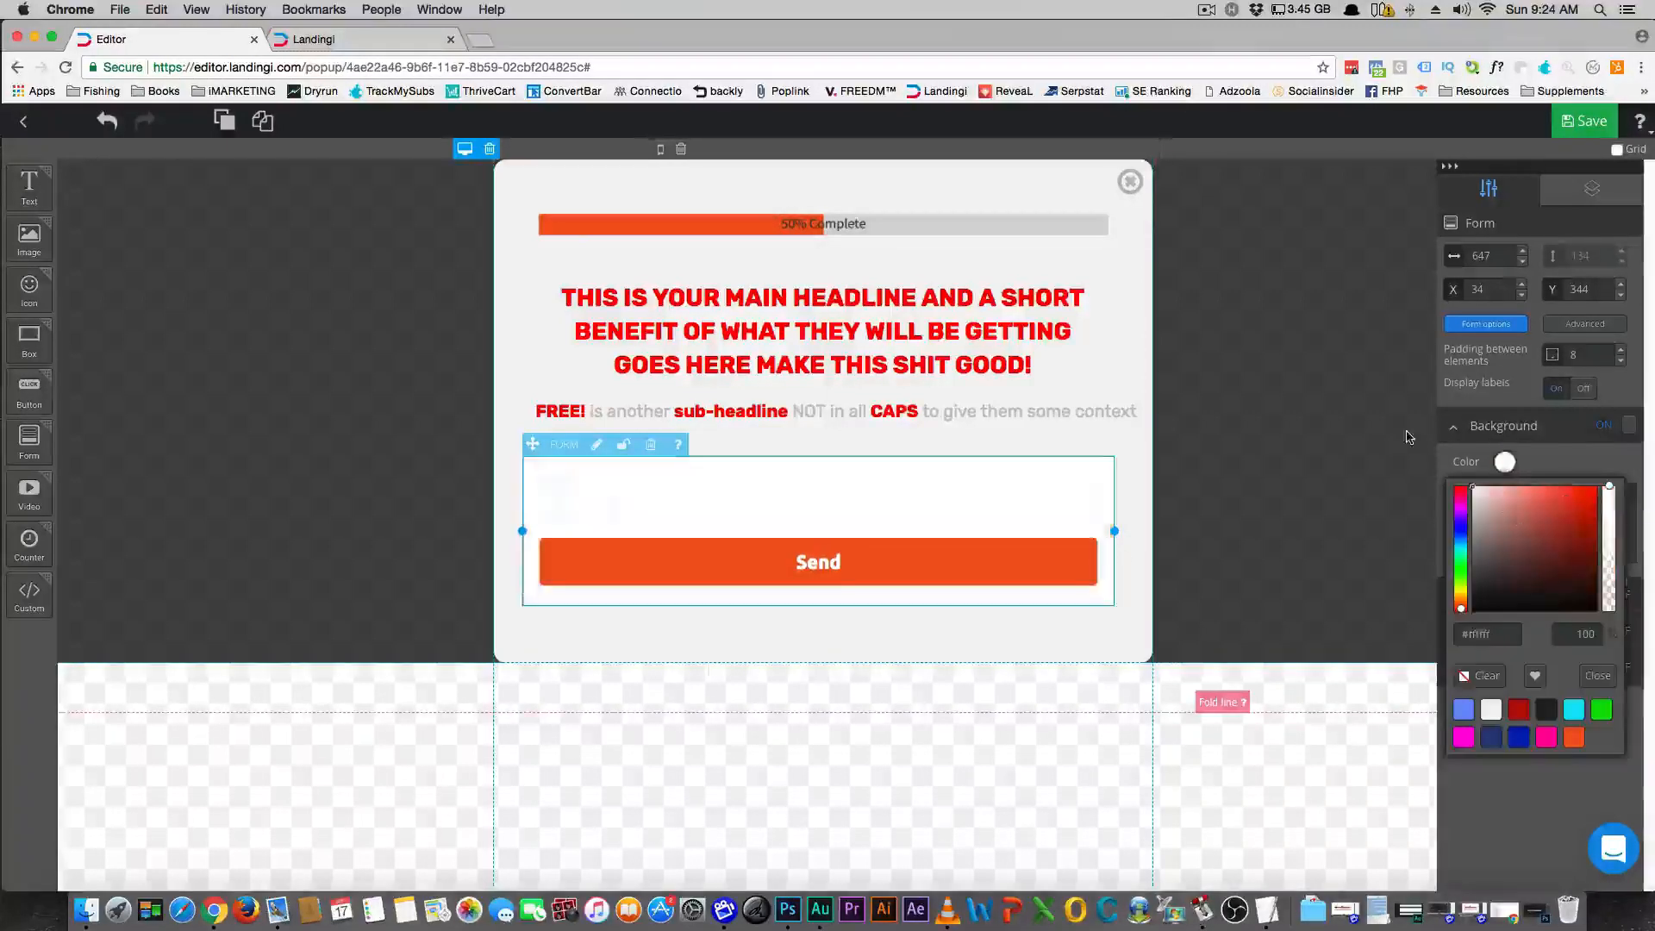
{"action": "left_click", "coordinate": [1264, 474]}
Set the border colour of the form's email input field to light grey (#dadada)
{"action": "left_click", "coordinate": [919, 504]}
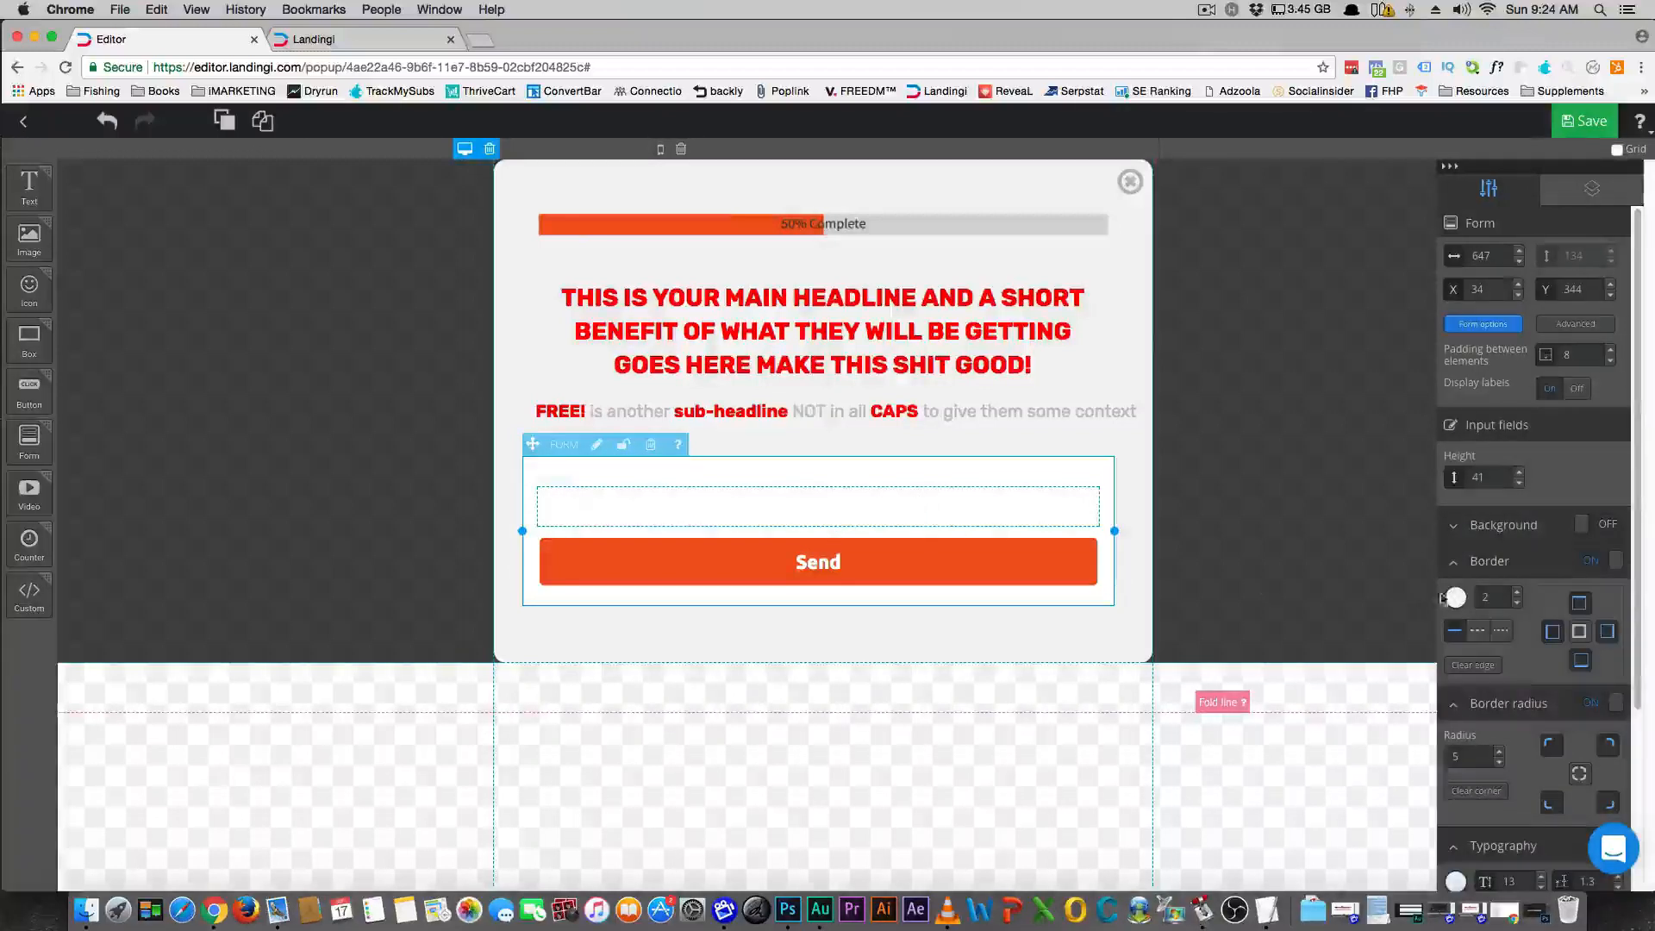
{"action": "double_click", "coordinate": [906, 511]}
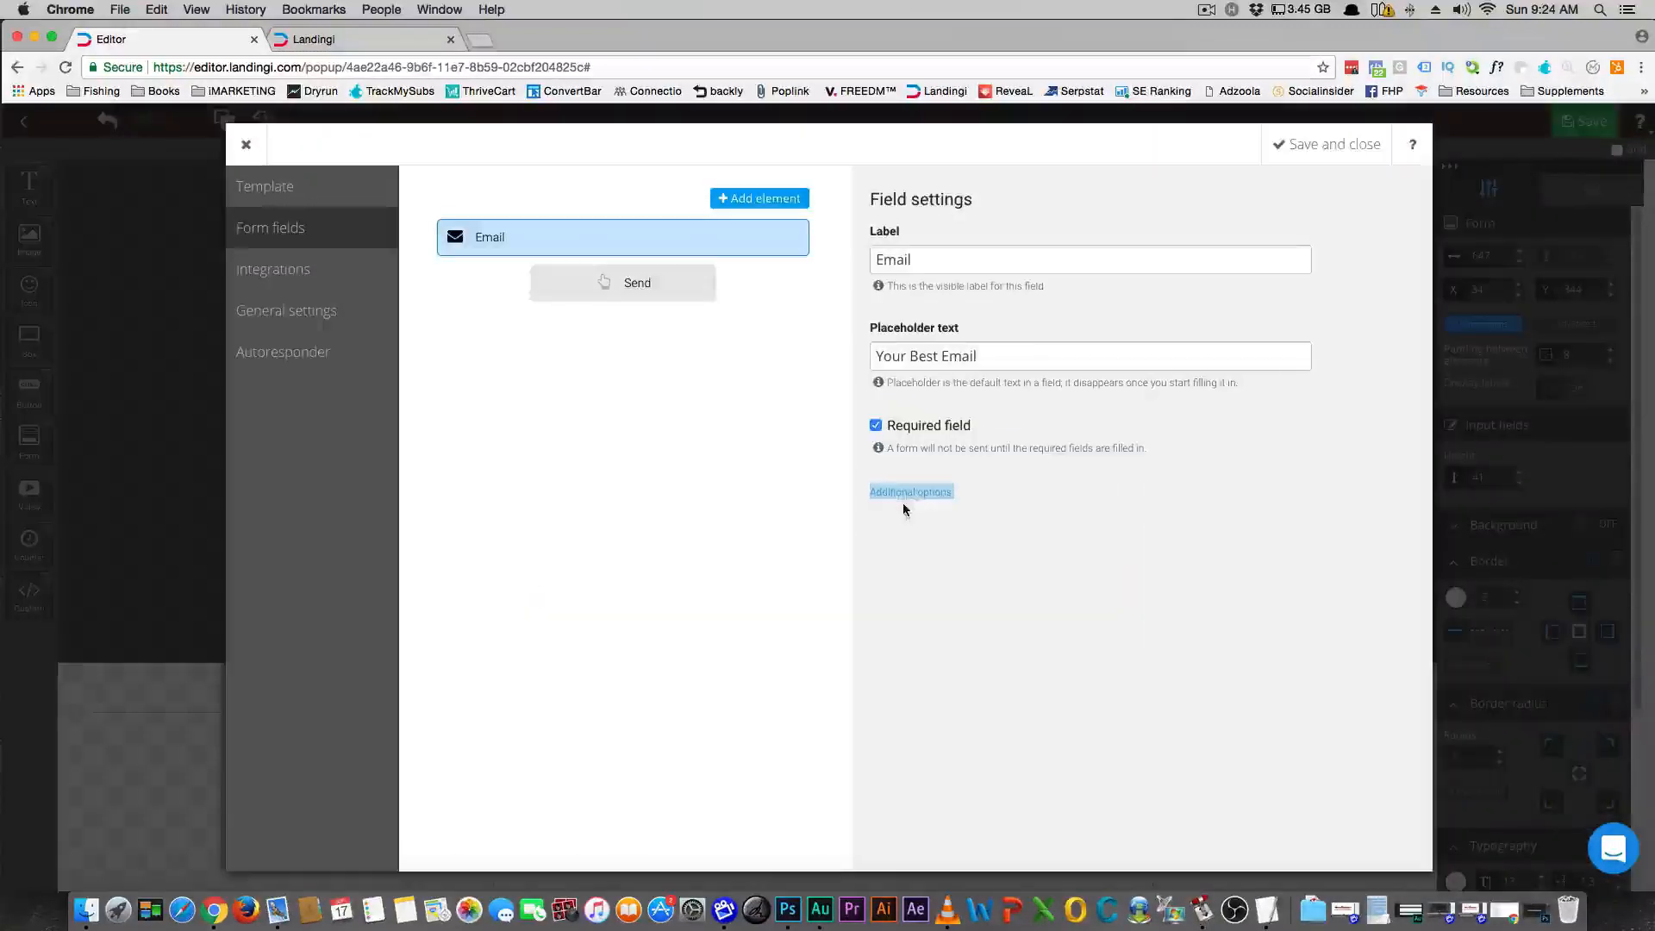
{"action": "left_click", "coordinate": [1334, 144]}
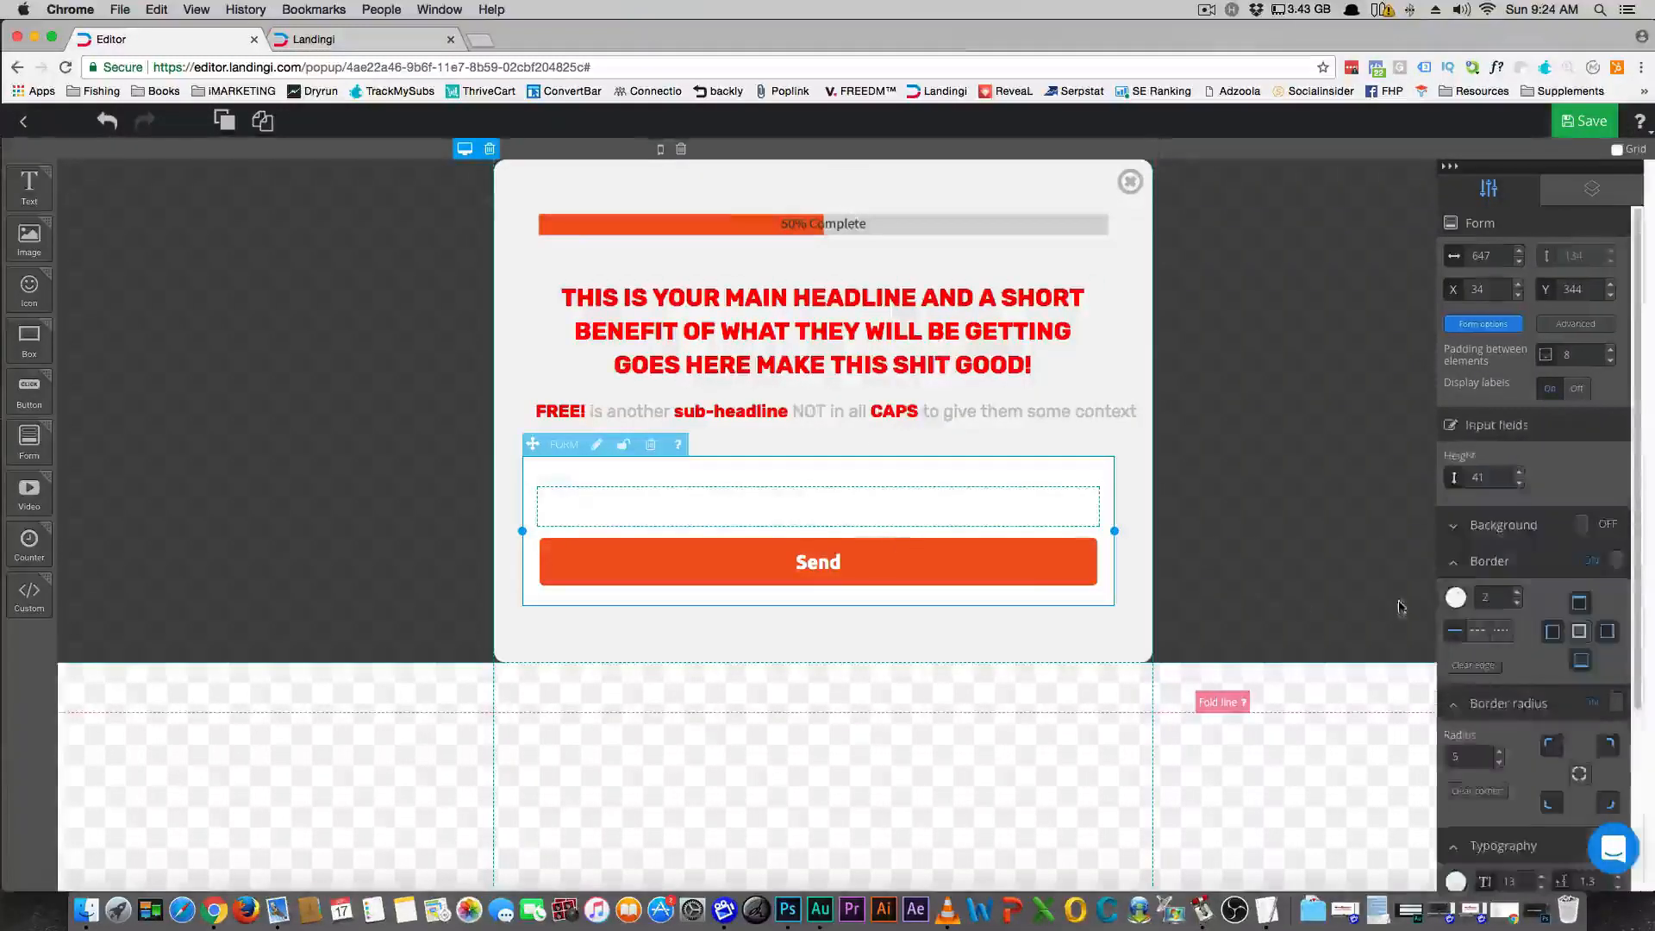
{"action": "left_click", "coordinate": [1454, 602]}
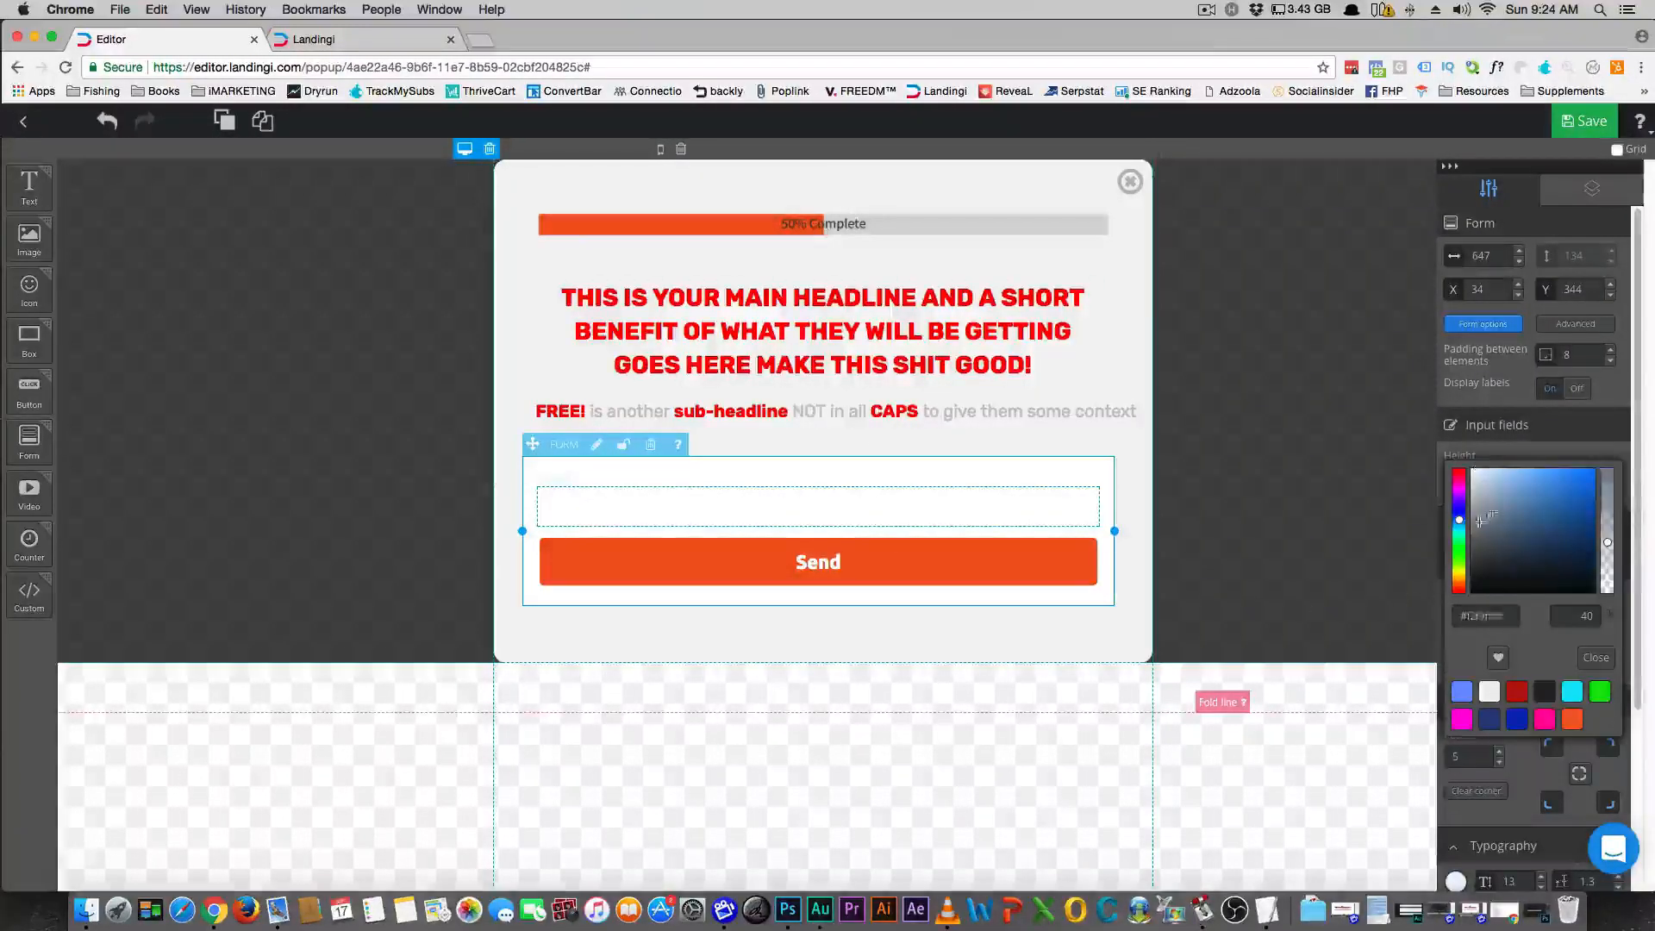
{"action": "left_click", "coordinate": [1470, 555]}
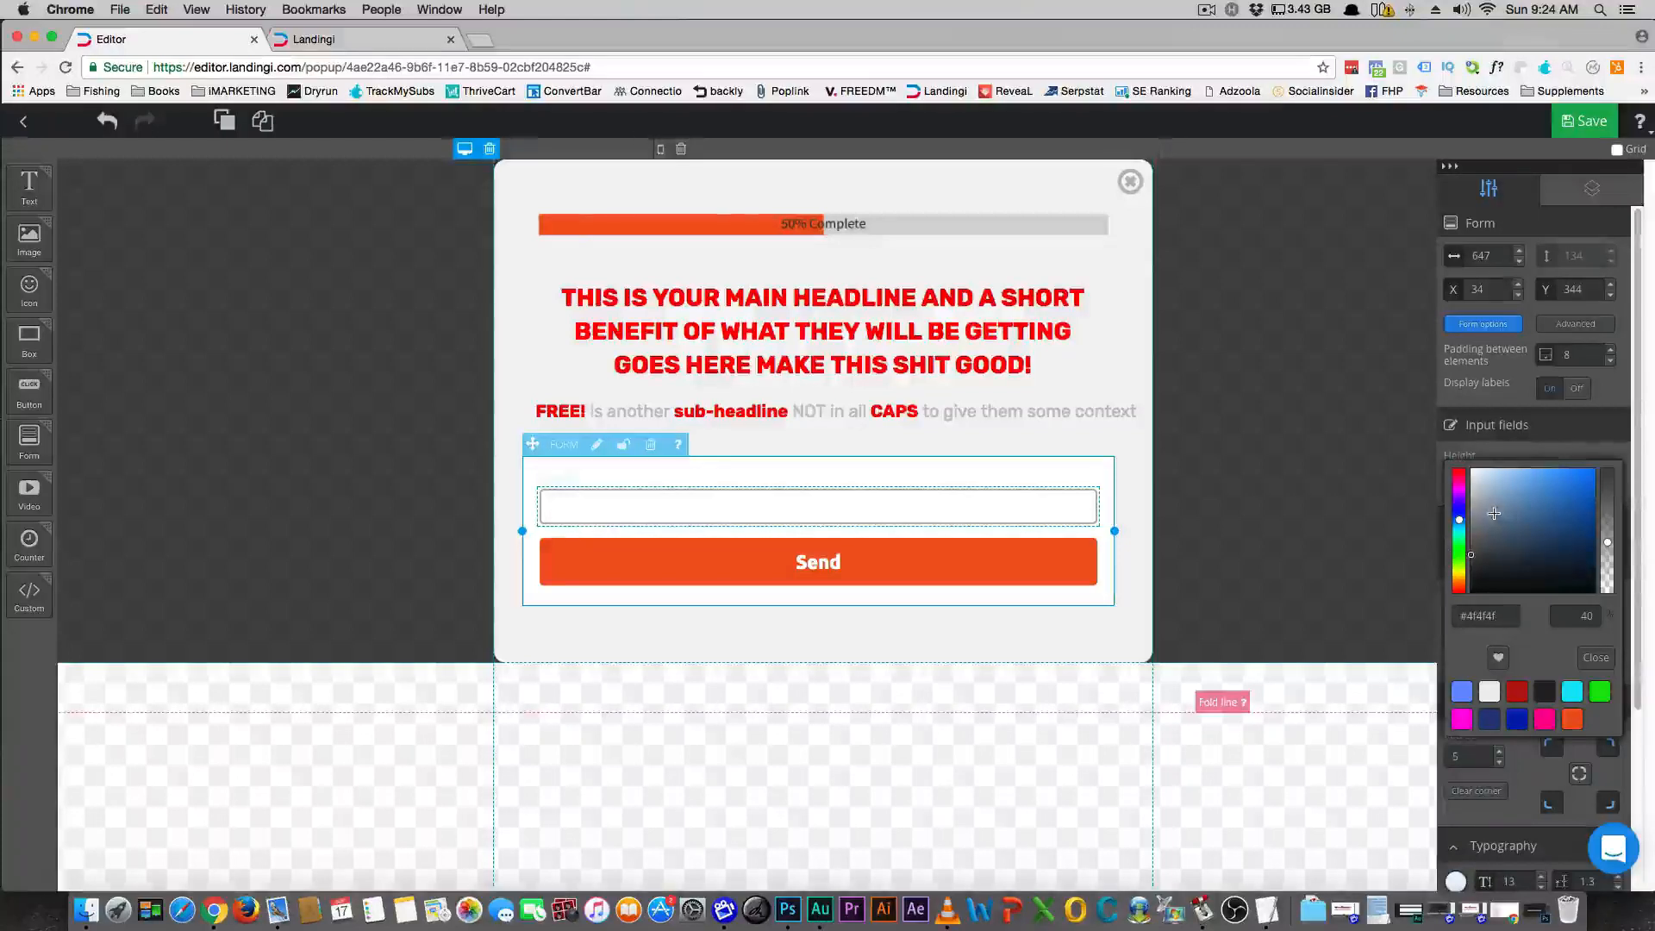
{"action": "left_click_drag", "start_coordinate": [1476, 515], "coordinate": [1449, 485]}
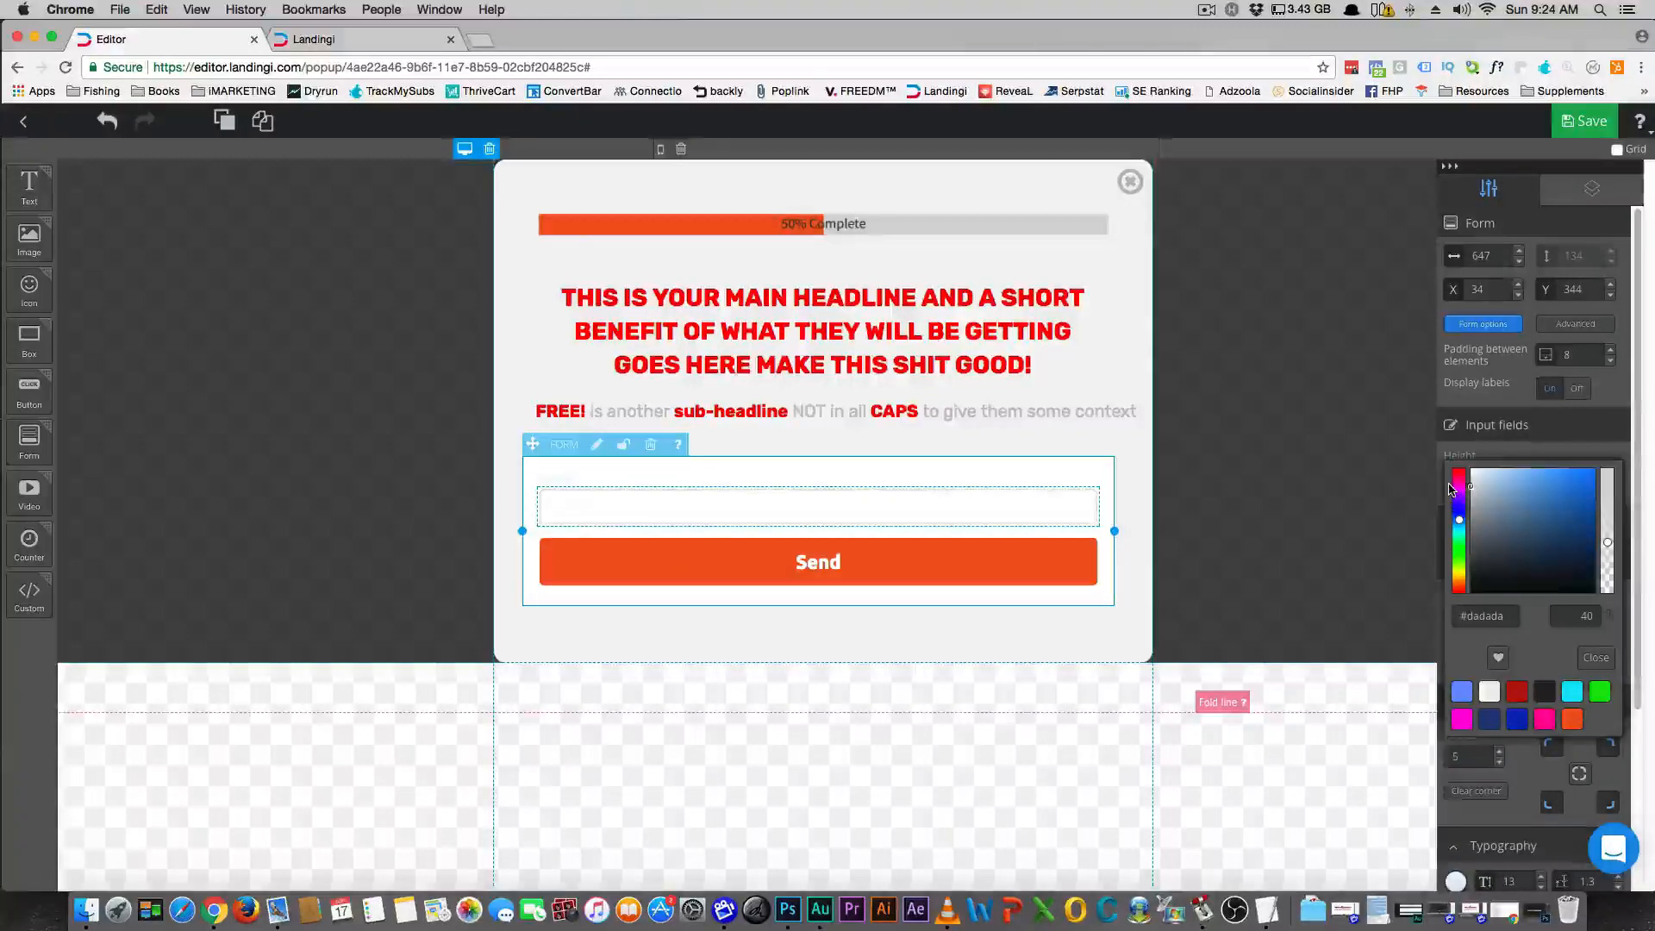
{"action": "left_click", "coordinate": [1520, 441]}
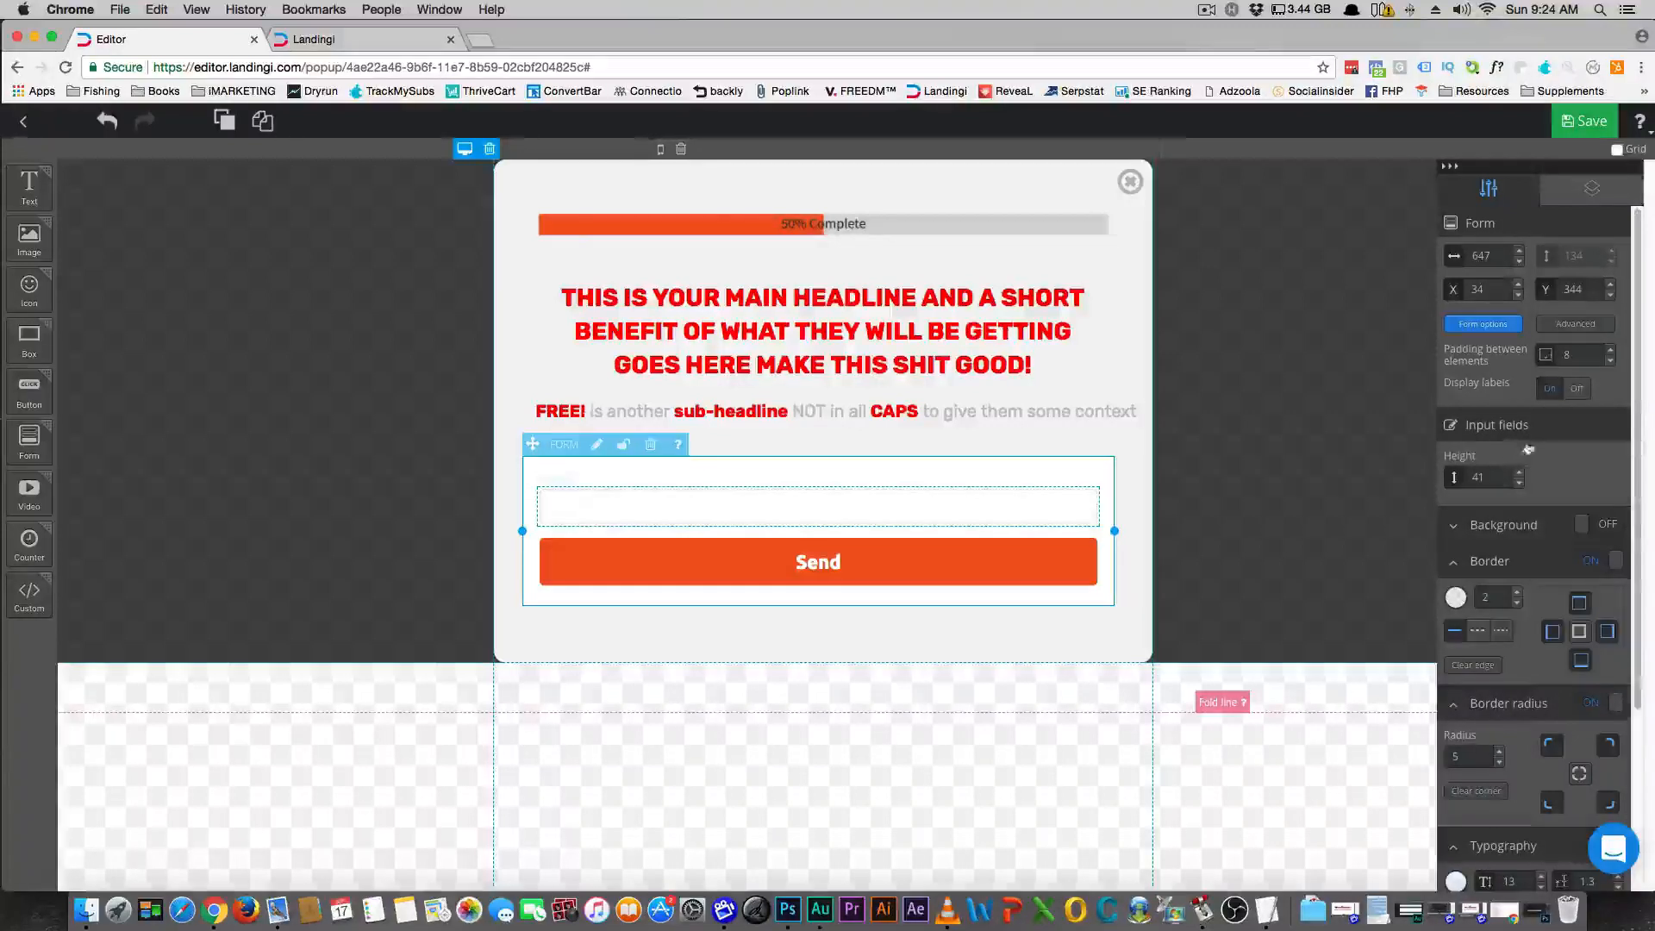
Set the text colour of the email input field to black (#000000)
{"action": "scroll", "coordinate": [1527, 456], "scroll_direction": "down", "scroll_amount": 6}
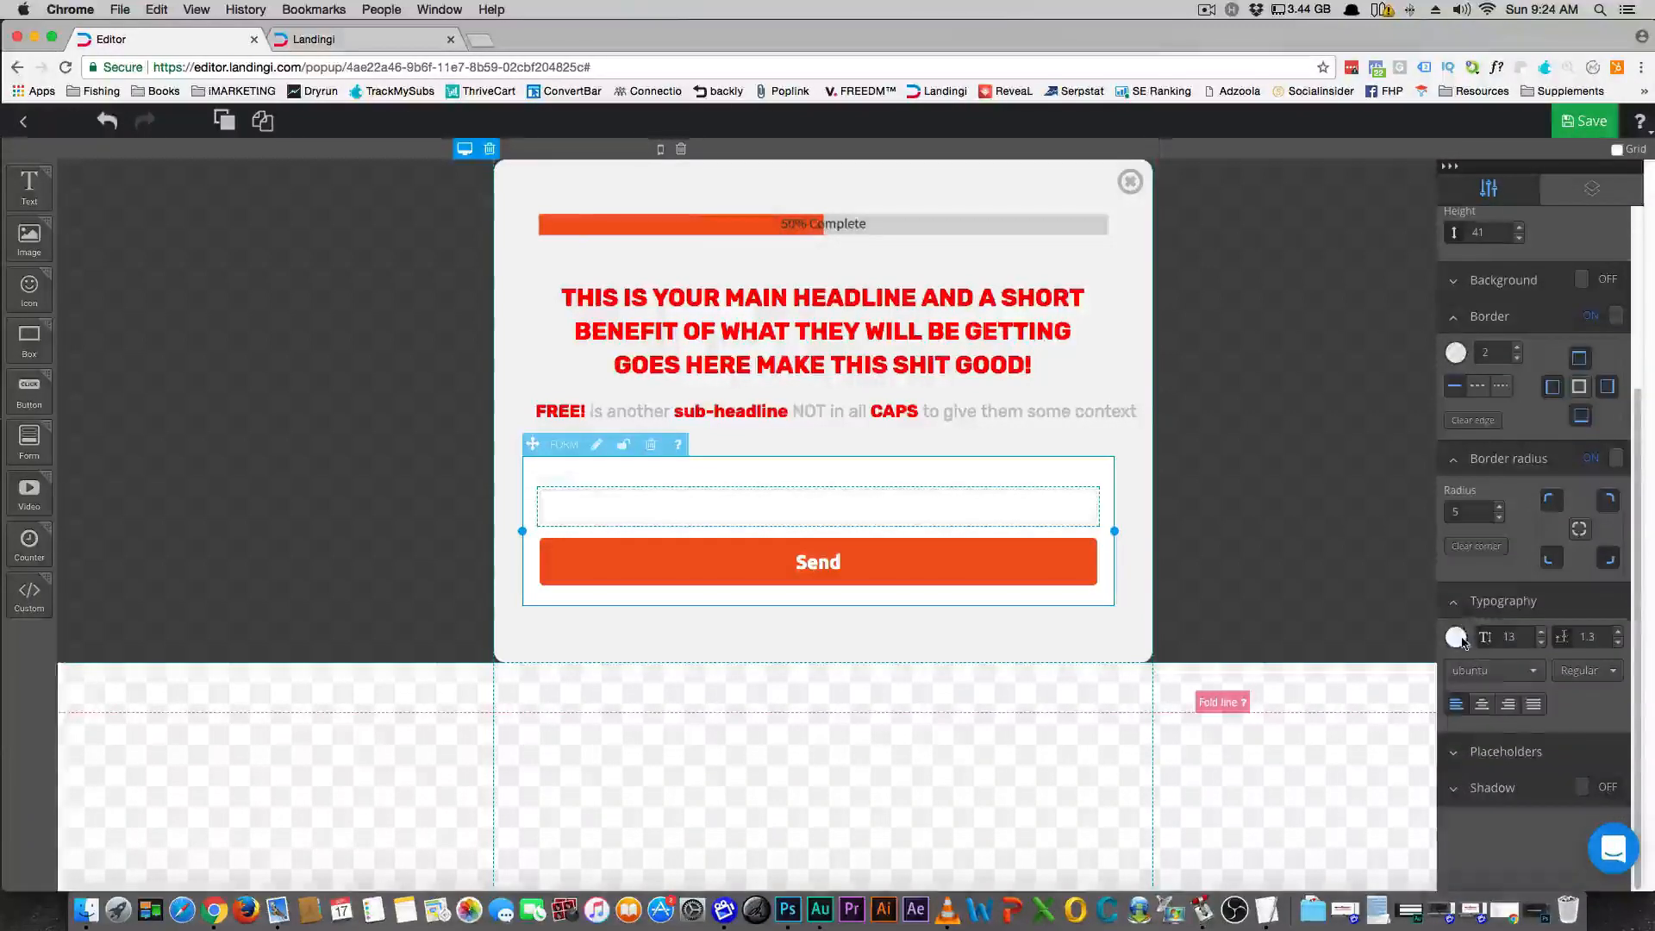
{"action": "left_click", "coordinate": [1456, 638]}
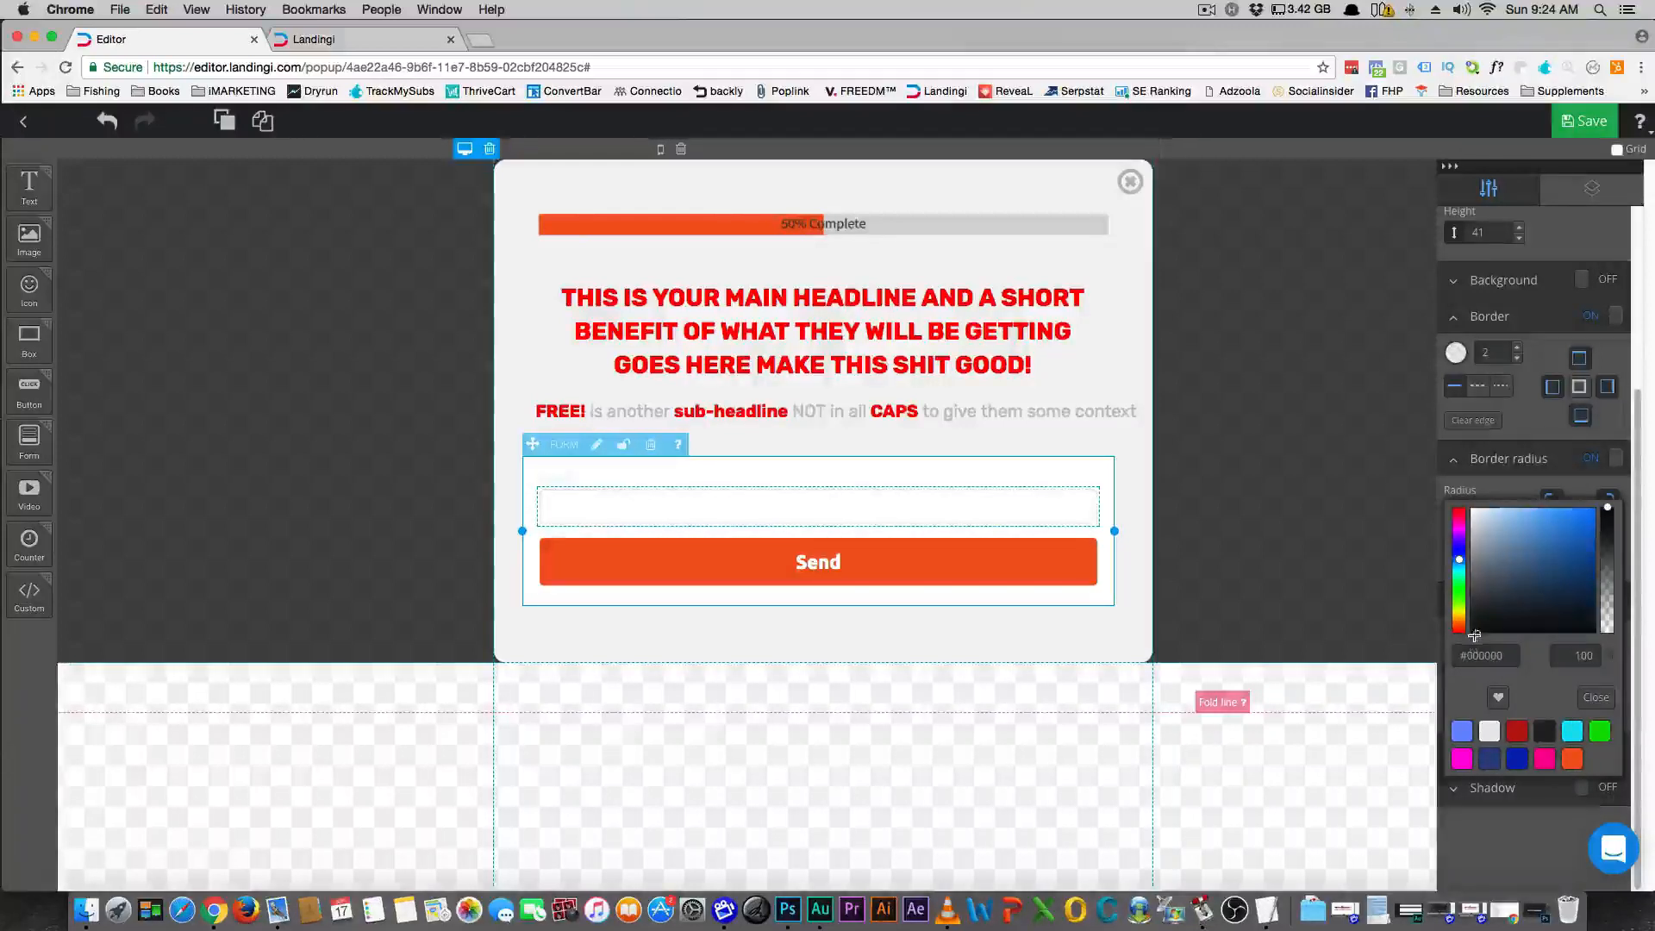
{"action": "left_click", "coordinate": [1490, 492]}
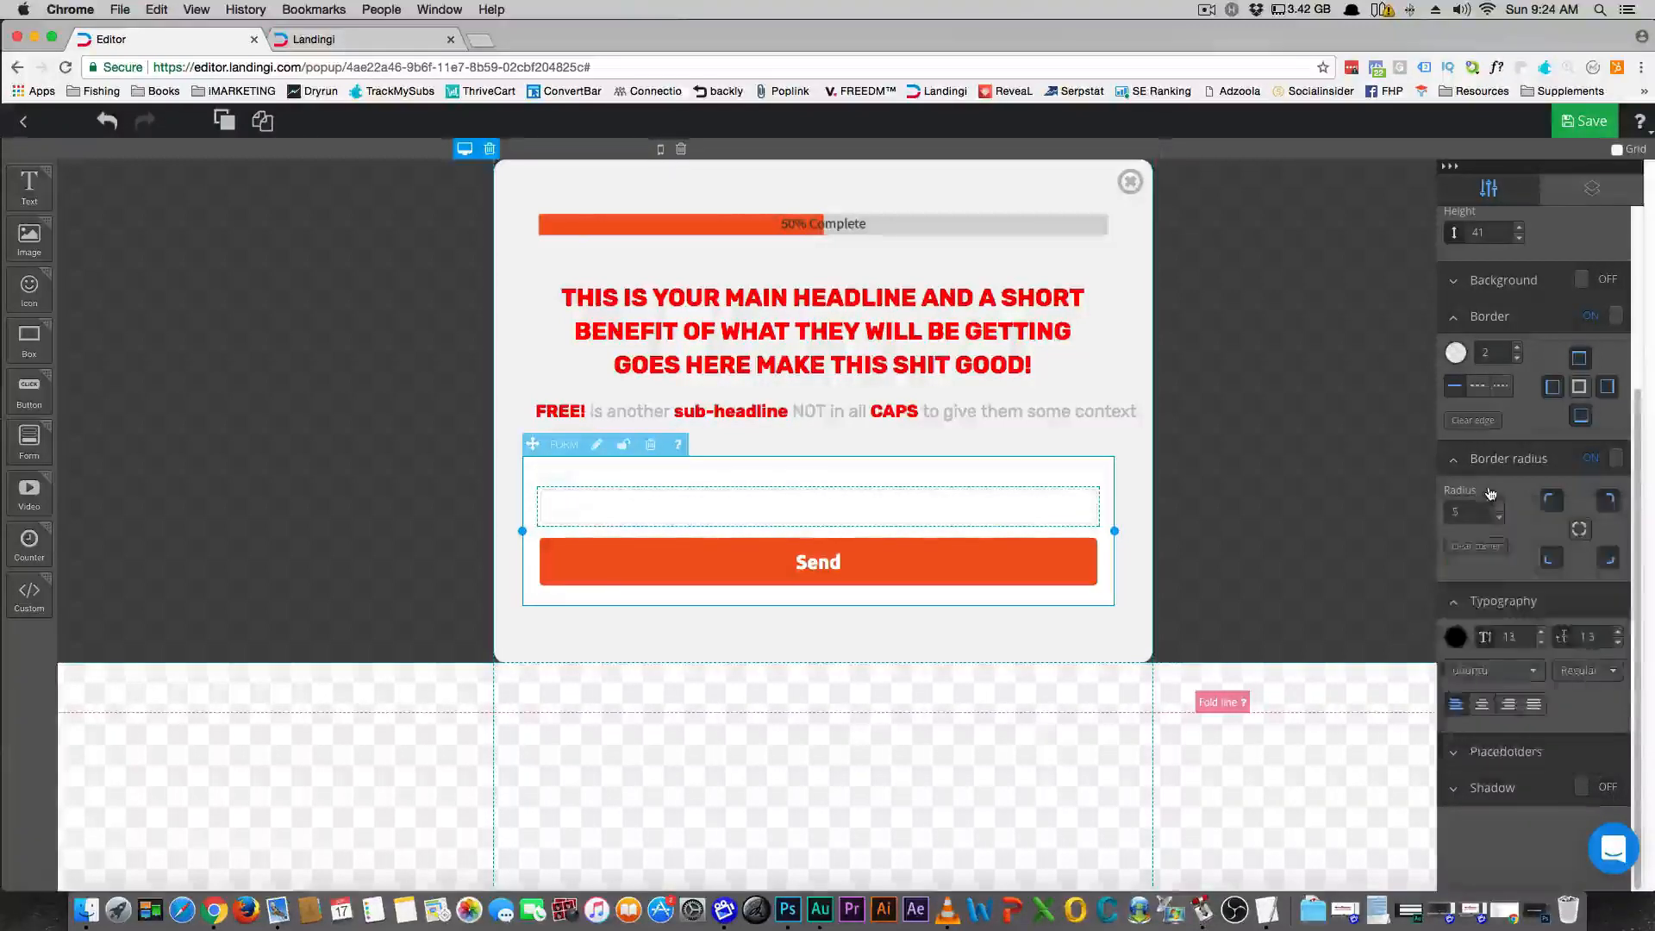
Change the text colour of the form's Email label to black
{"action": "left_click", "coordinate": [843, 488]}
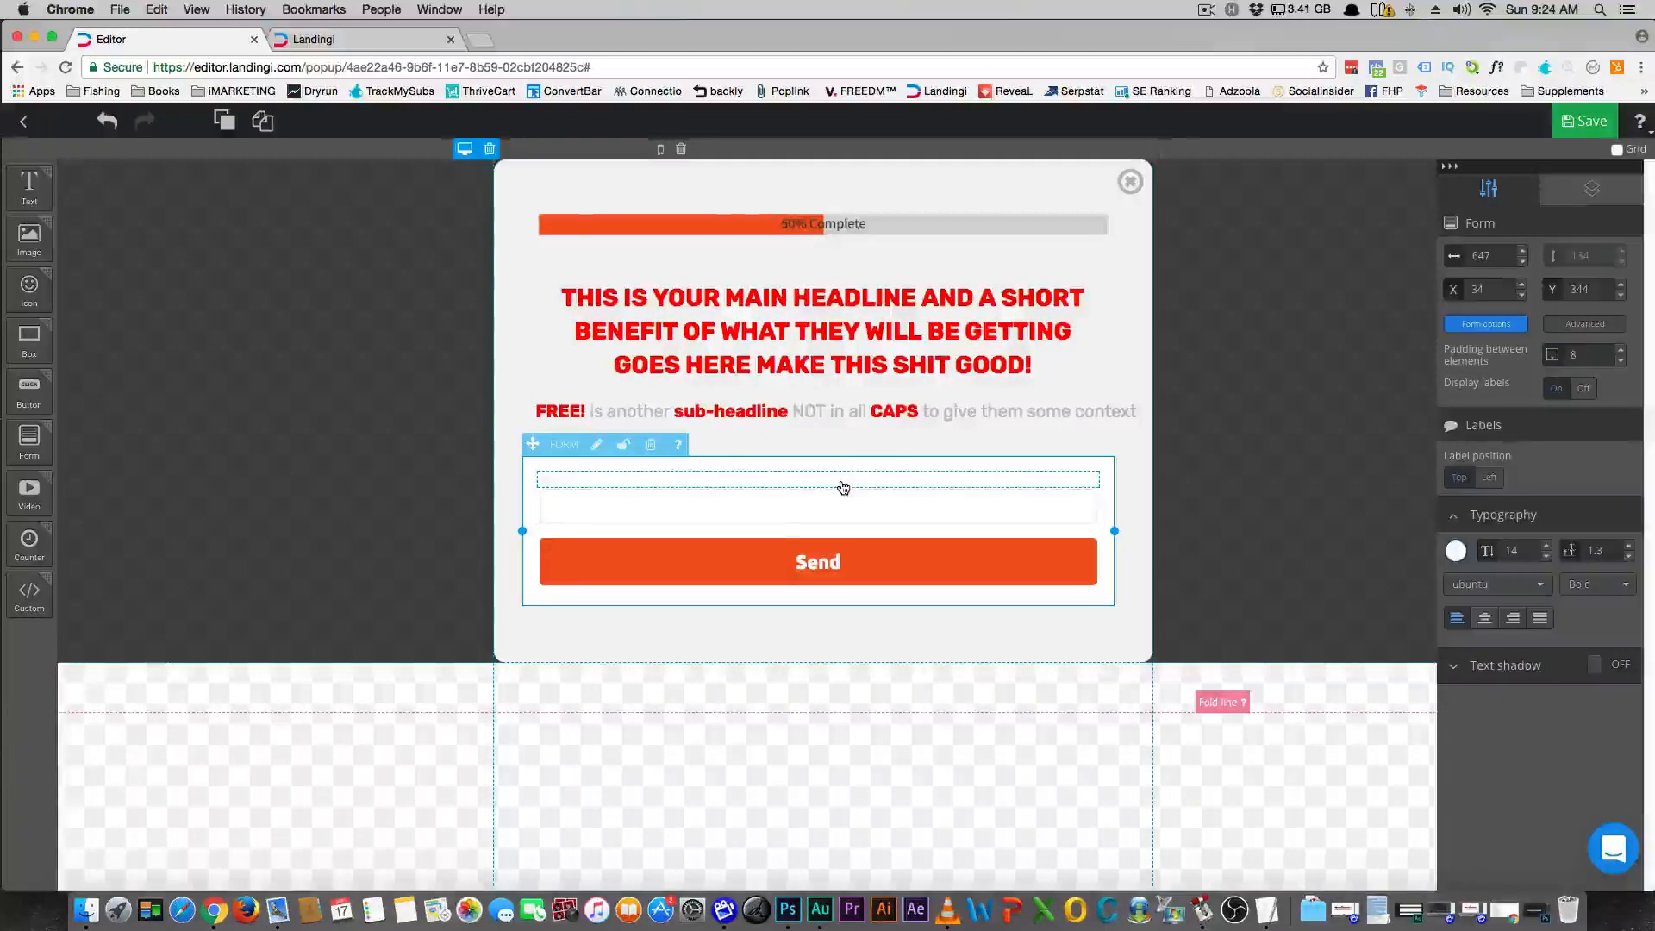
{"action": "left_click", "coordinate": [1455, 550]}
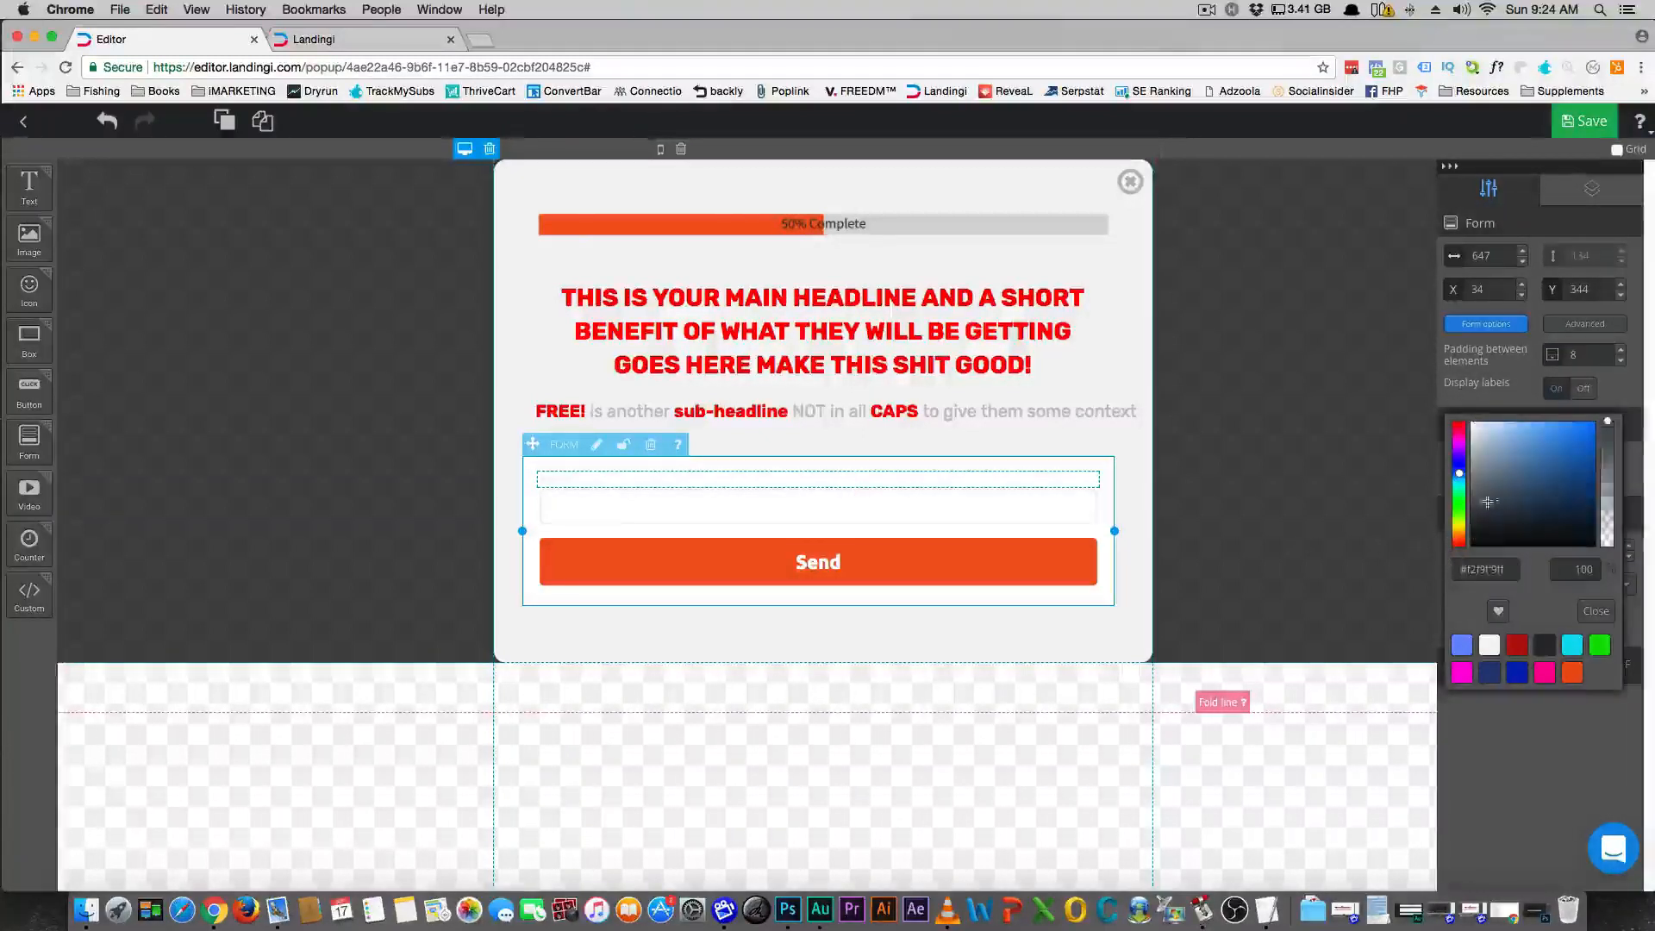
{"action": "left_click", "coordinate": [888, 529]}
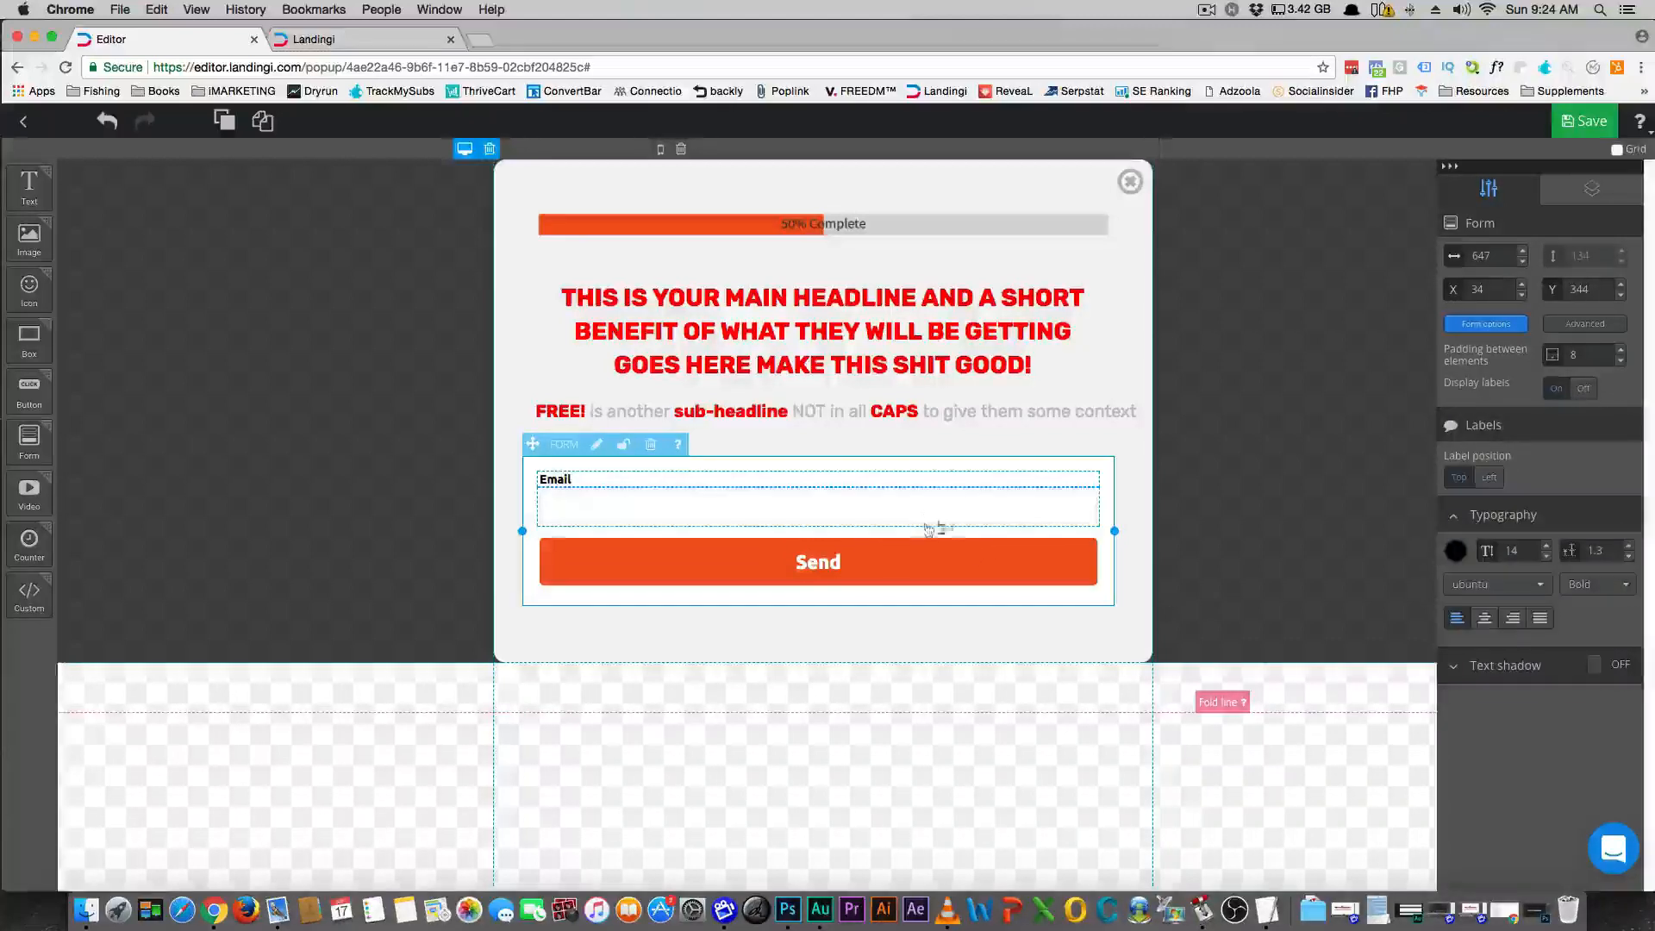
Change the email field's placeholder text colour to black (#000000), keeping 40 percent opacity, and deselect the form
{"action": "left_click", "coordinate": [936, 515]}
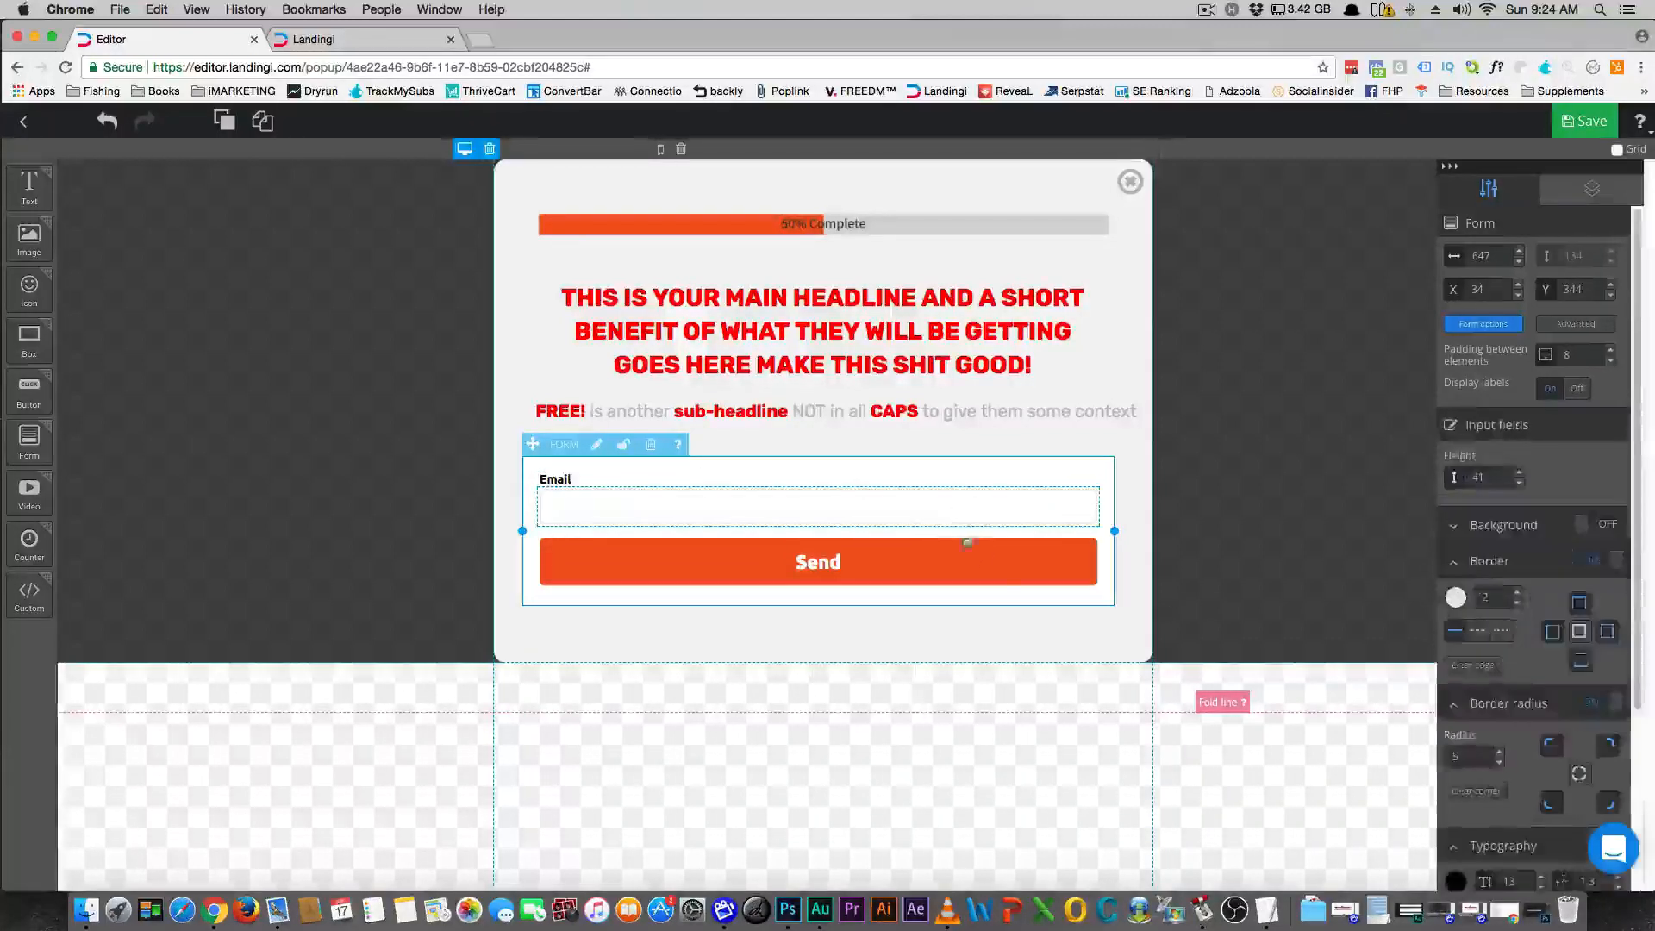
{"action": "scroll", "coordinate": [1551, 615], "scroll_direction": "down", "scroll_amount": 5}
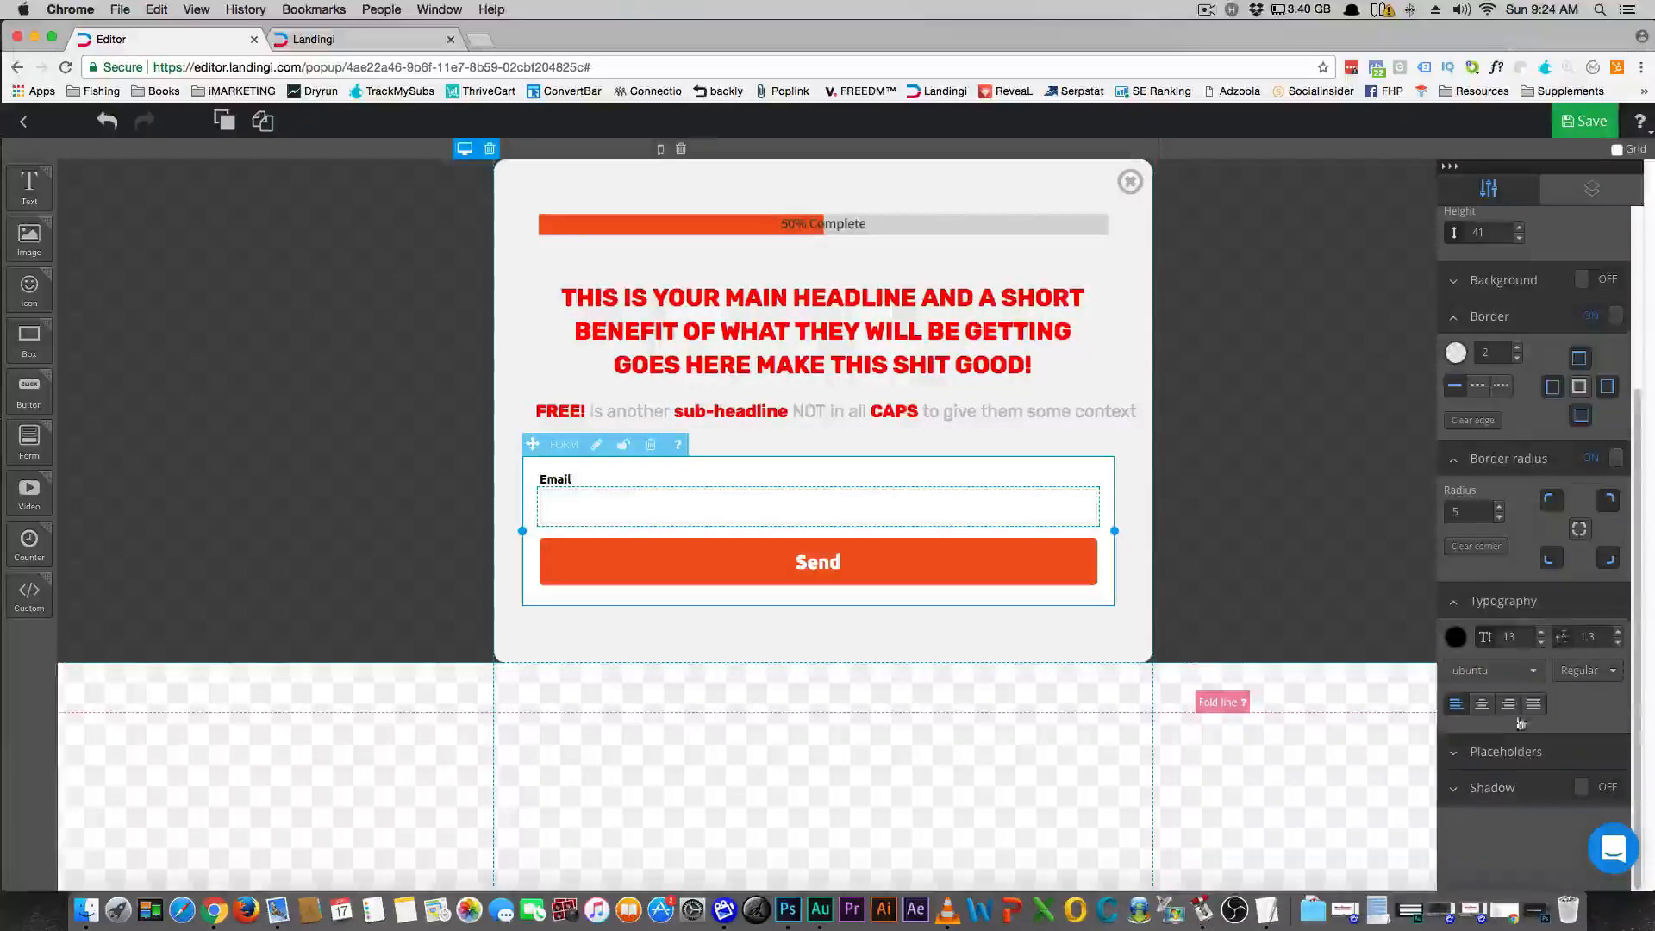
{"action": "left_click", "coordinate": [1463, 762]}
{"action": "scroll", "coordinate": [1463, 749], "scroll_direction": "down", "scroll_amount": 2}
{"action": "left_click", "coordinate": [1458, 681]}
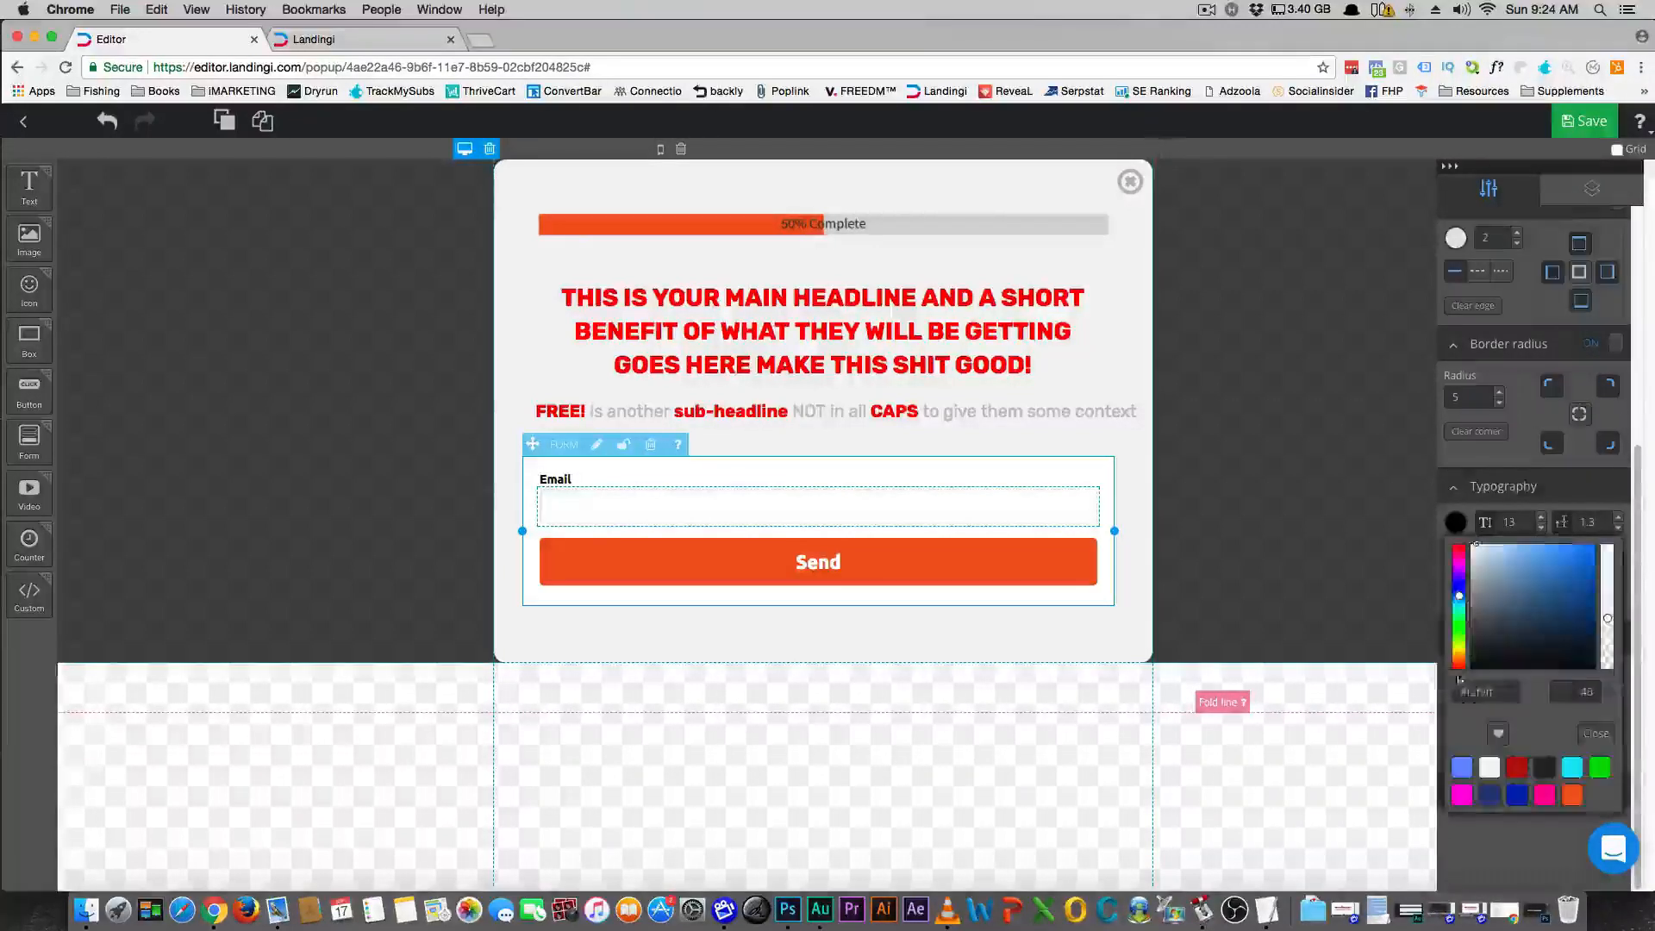
{"action": "left_click_drag", "start_coordinate": [1494, 613], "coordinate": [1435, 692]}
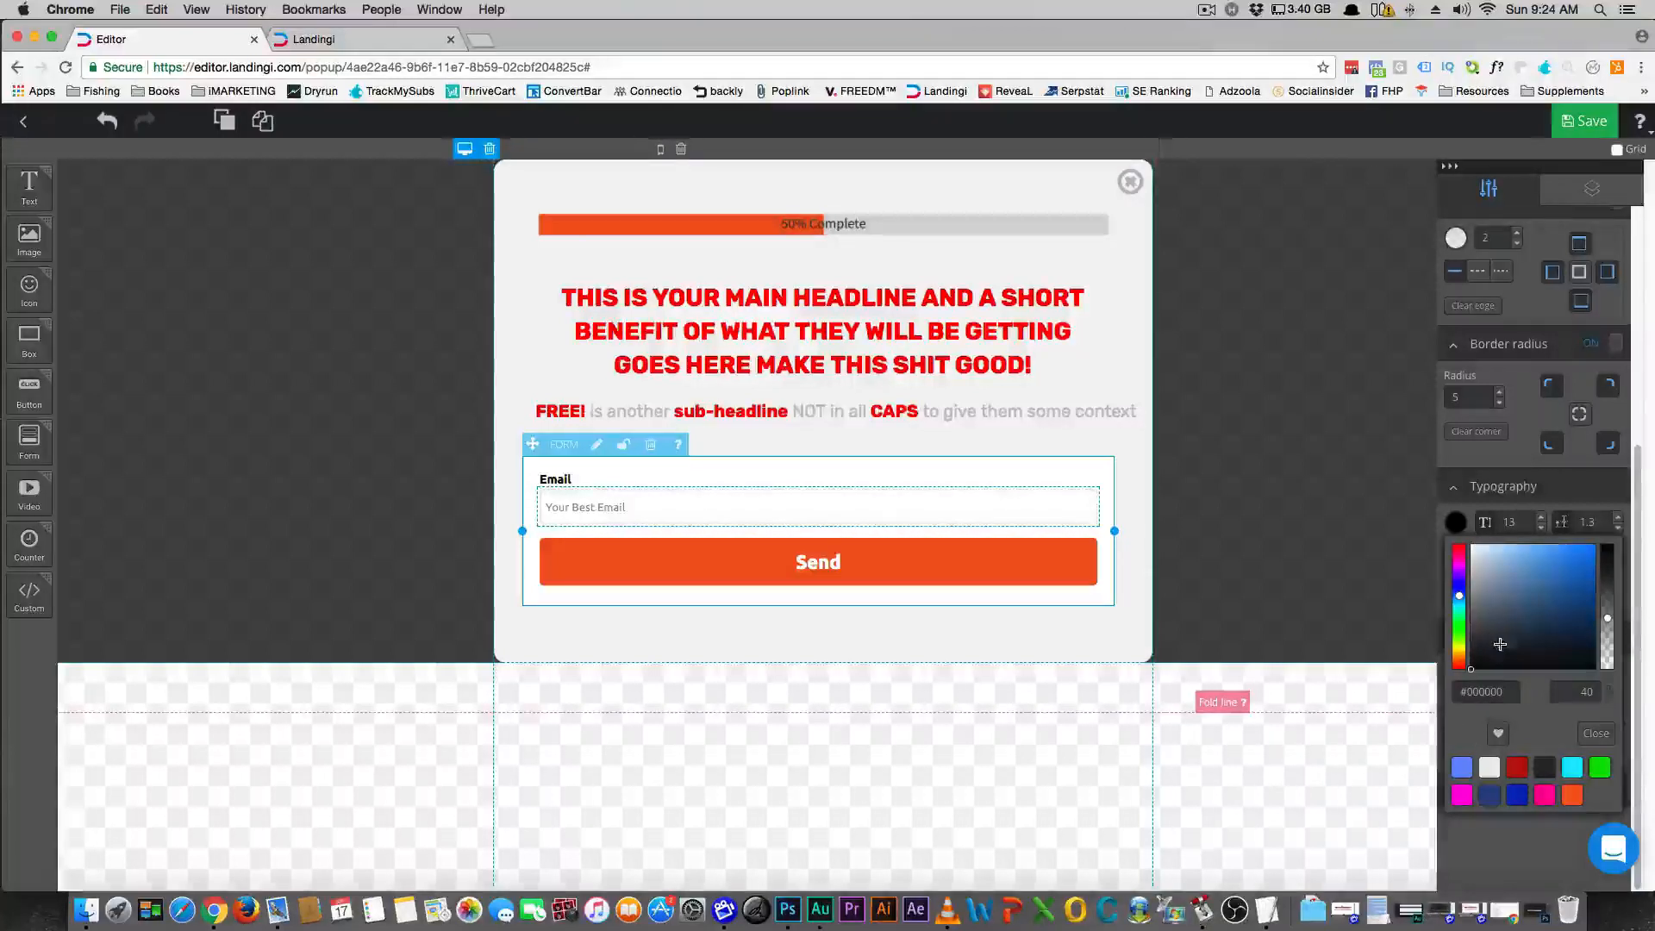
{"action": "left_click", "coordinate": [1483, 826]}
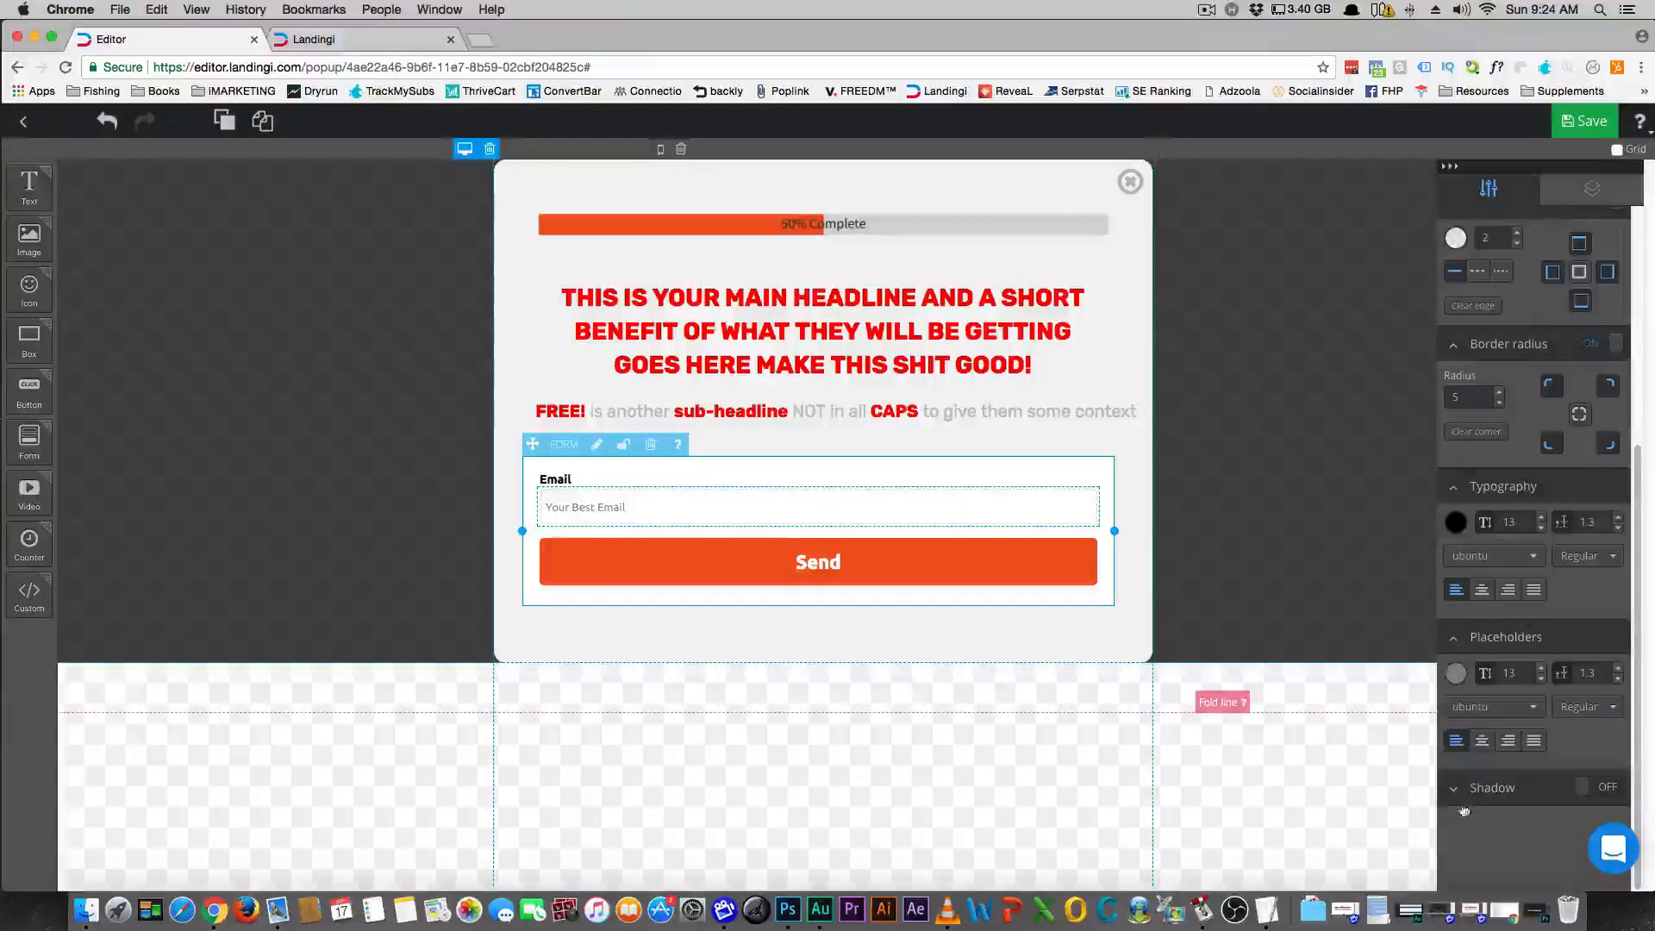
{"action": "left_click", "coordinate": [1243, 621]}
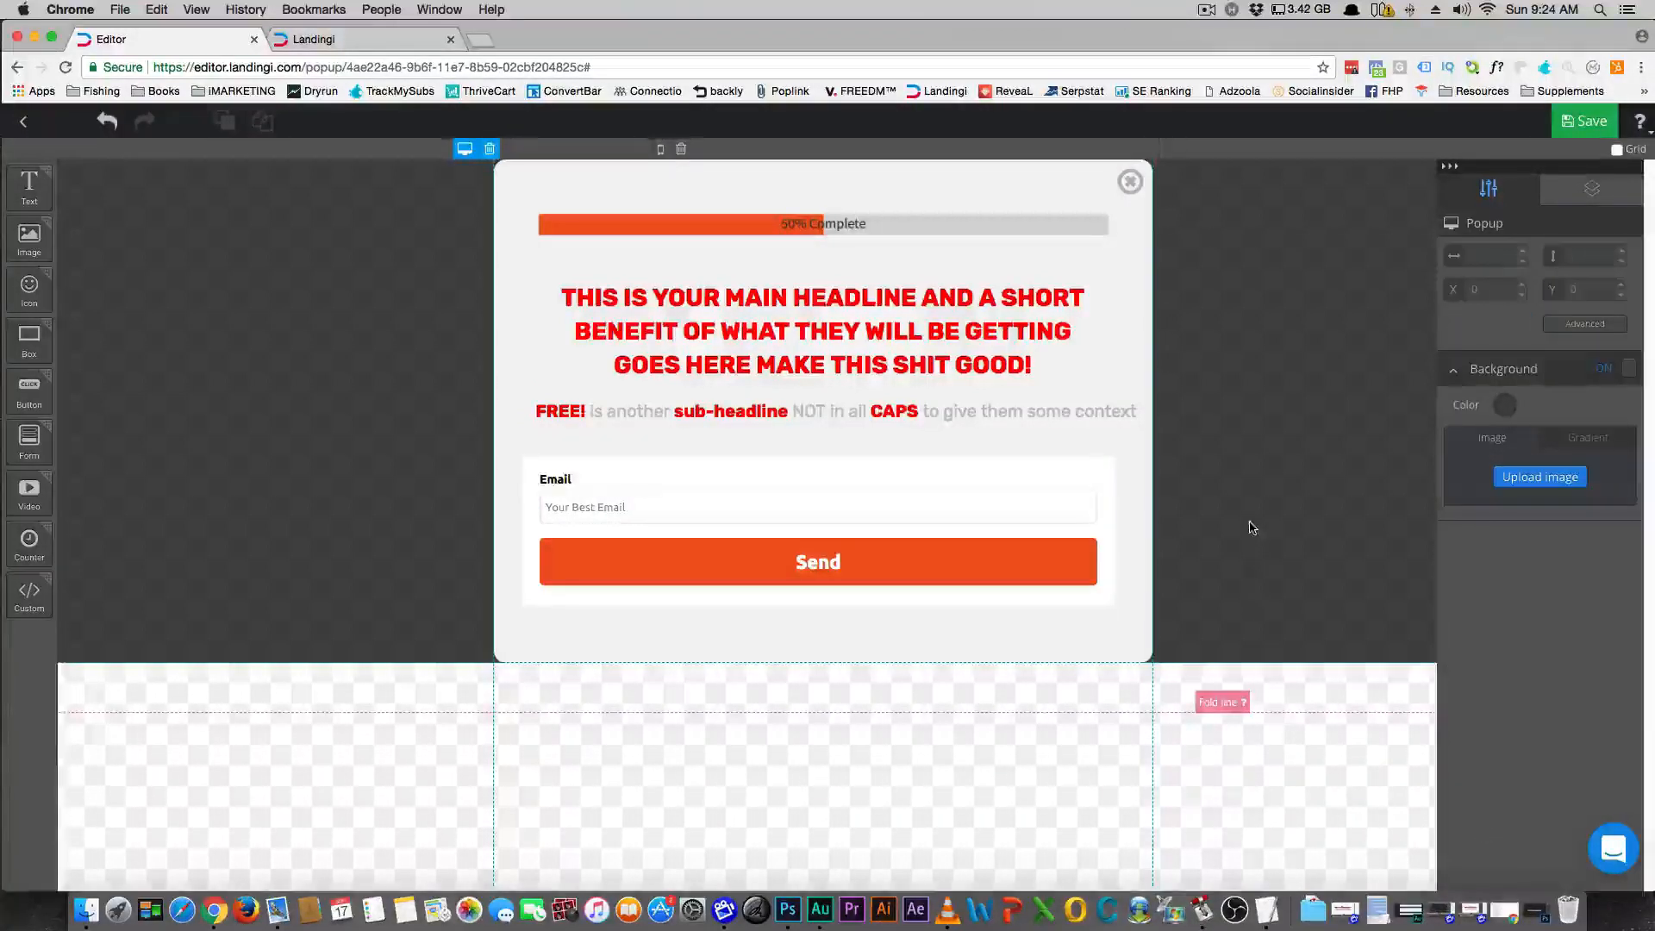
Switch the Send button's border radius off and back on to compare the corners
{"action": "left_click", "coordinate": [1050, 562]}
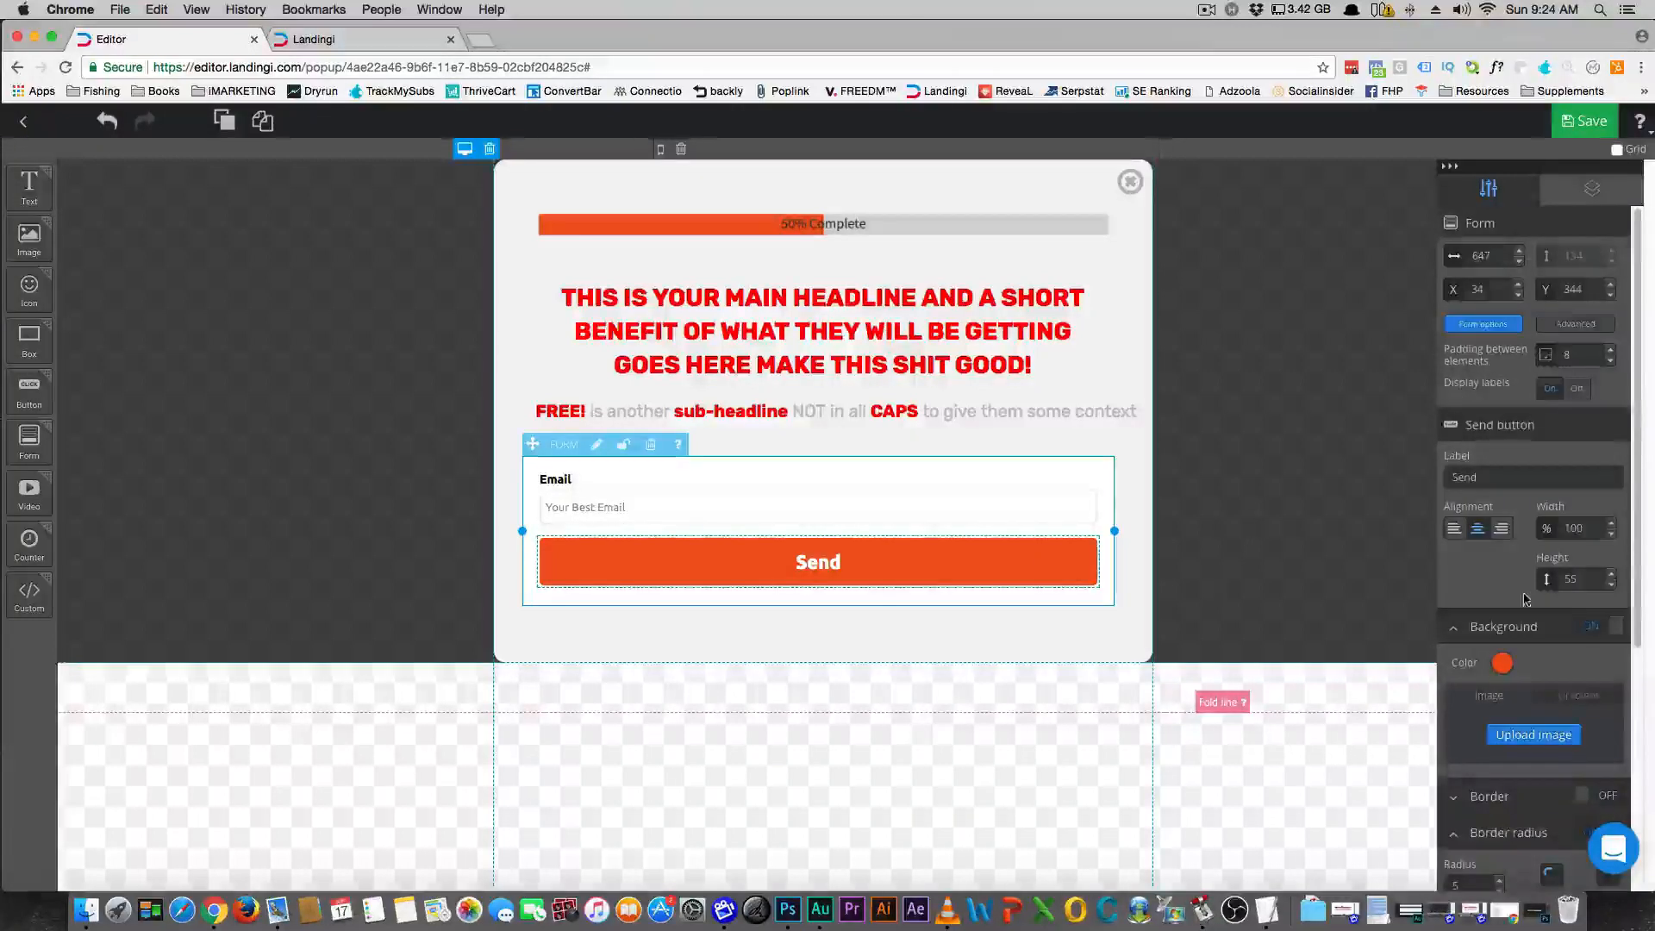
{"action": "scroll", "coordinate": [1534, 601], "scroll_direction": "down", "scroll_amount": 5}
{"action": "scroll", "coordinate": [1534, 602], "scroll_direction": "up", "scroll_amount": 1}
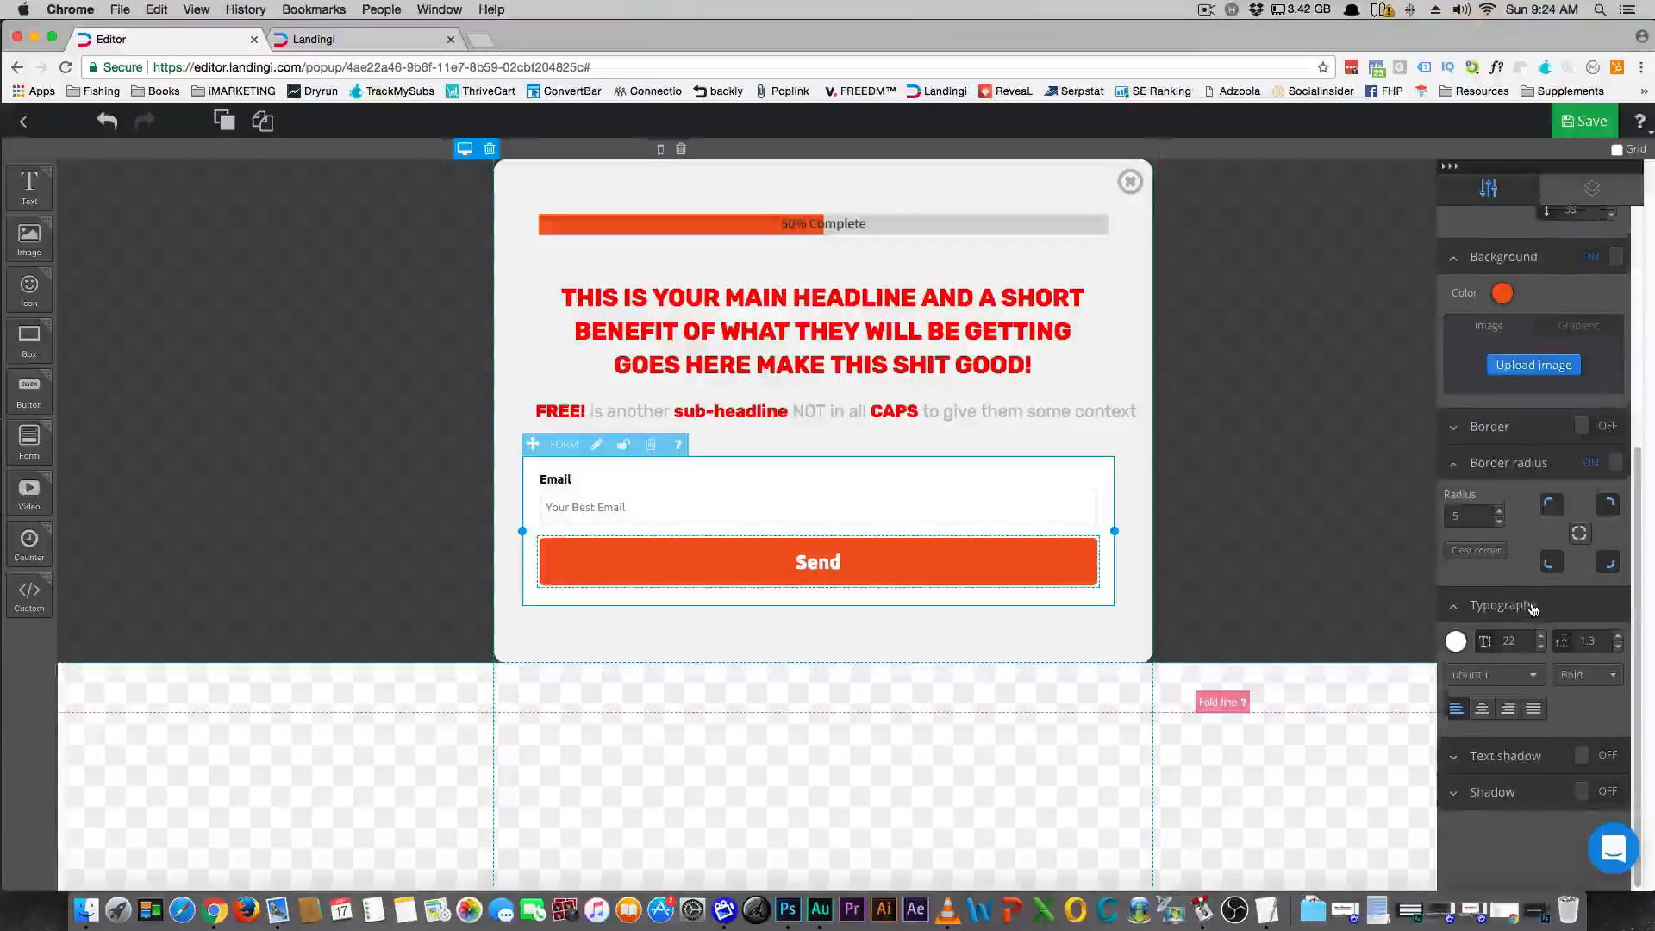
{"action": "scroll", "coordinate": [1456, 508], "scroll_direction": "up", "scroll_amount": 10}
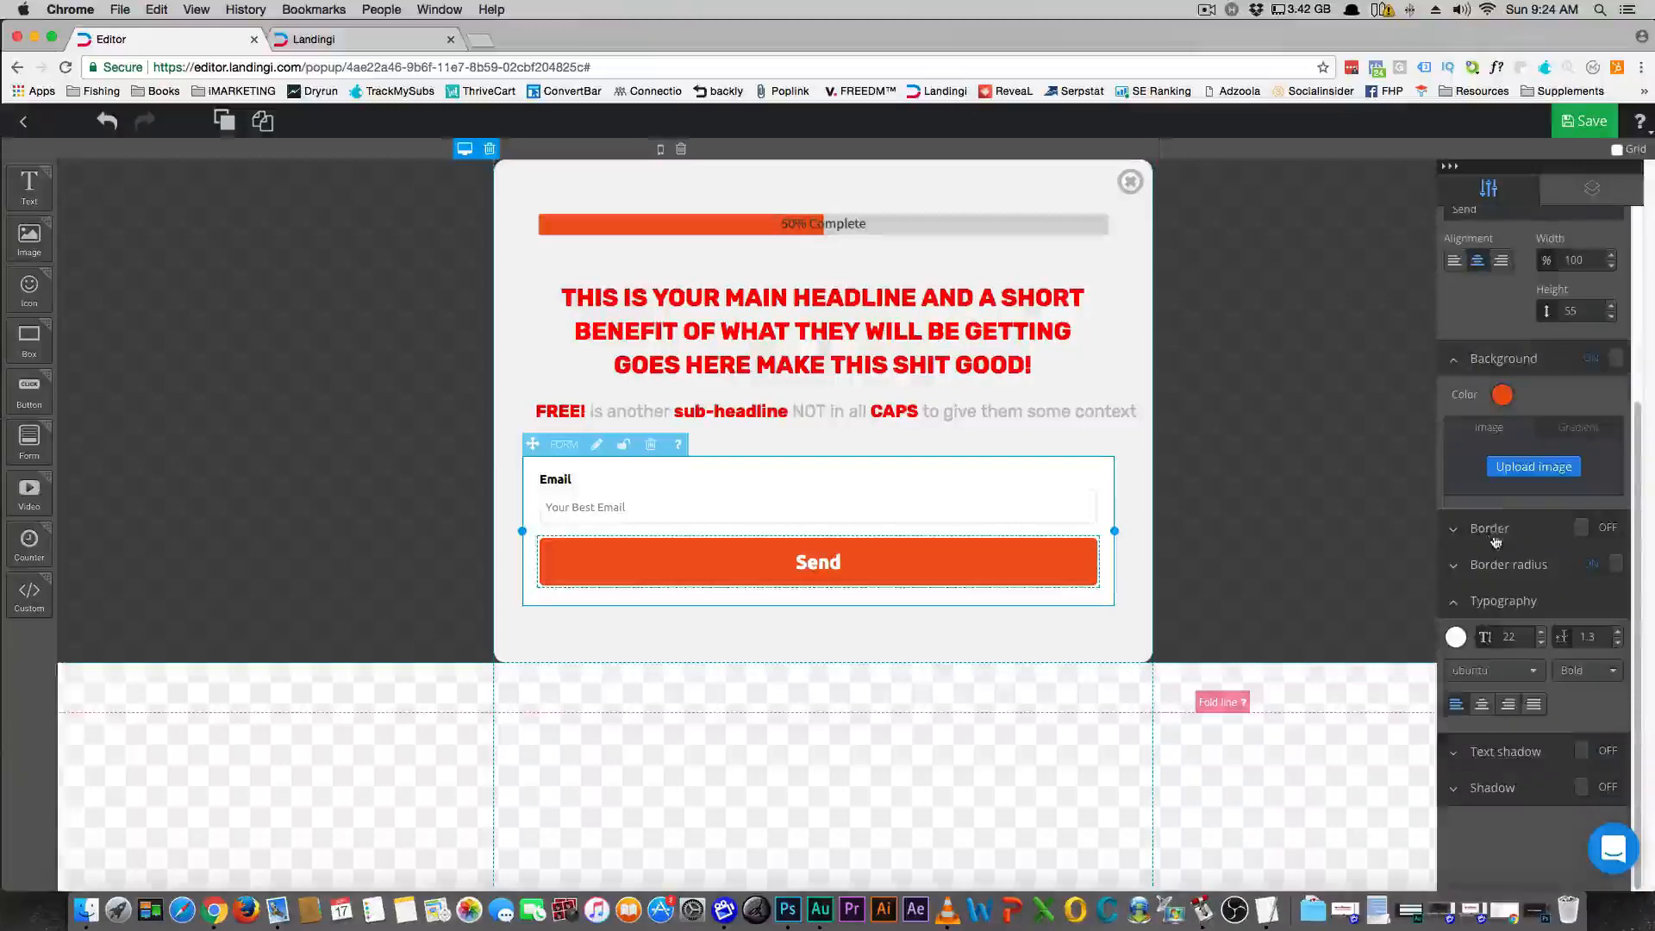
{"action": "left_click", "coordinate": [1466, 622]}
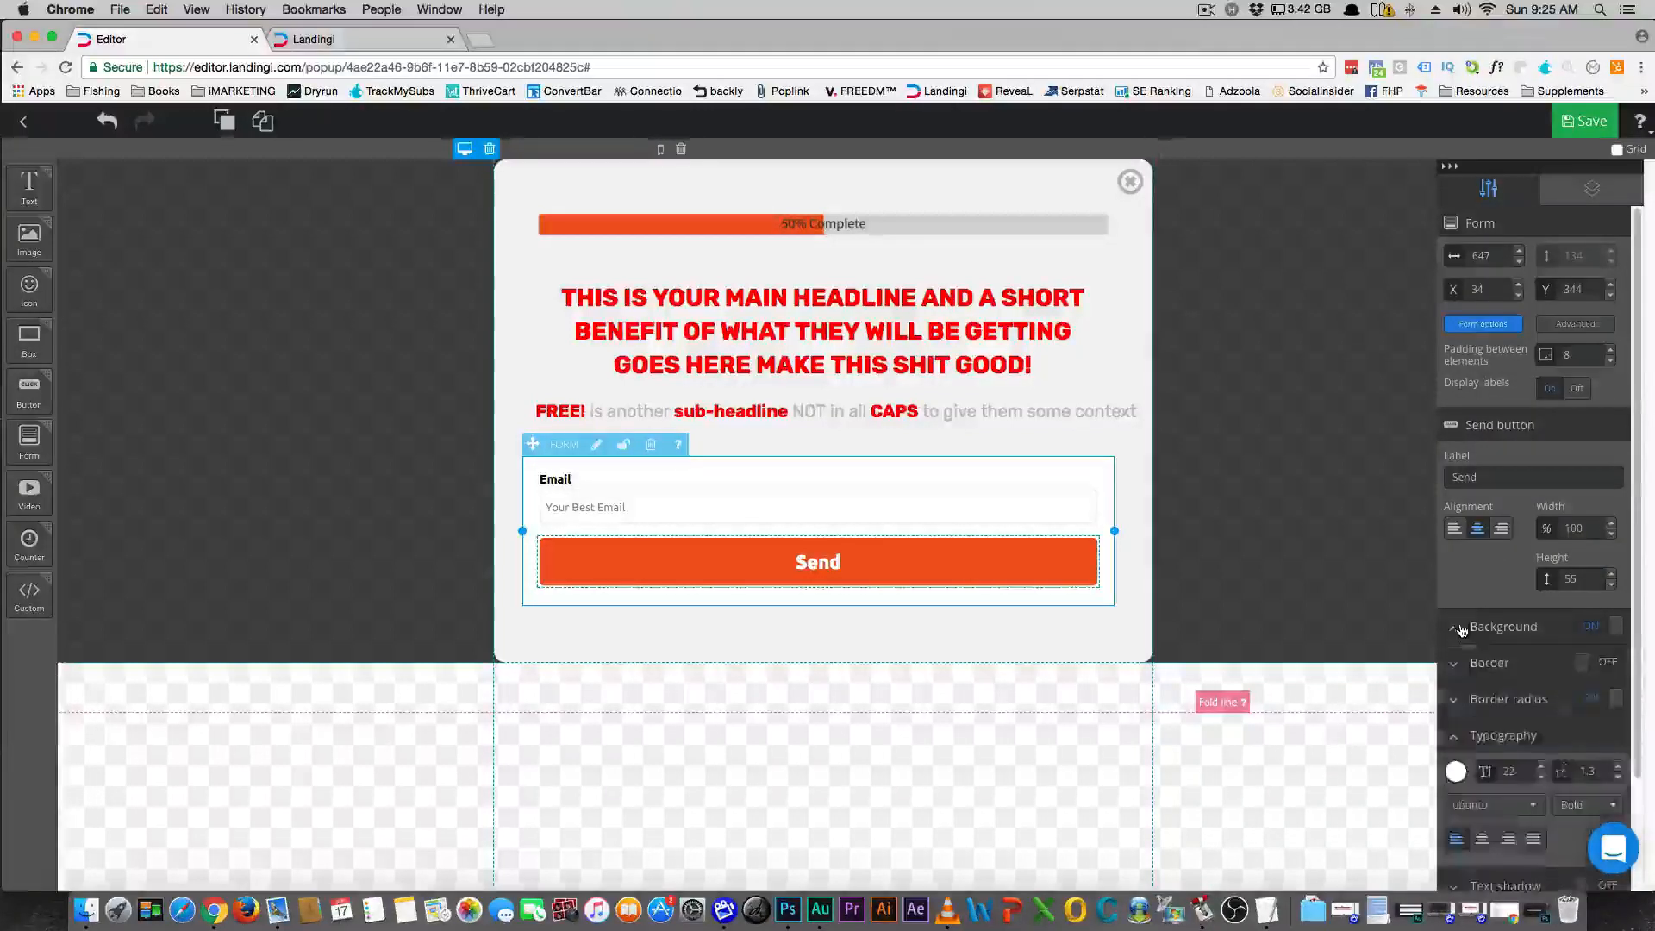
{"action": "scroll", "coordinate": [1479, 603], "scroll_direction": "down", "scroll_amount": 2}
{"action": "scroll", "coordinate": [1483, 603], "scroll_direction": "down", "scroll_amount": 1}
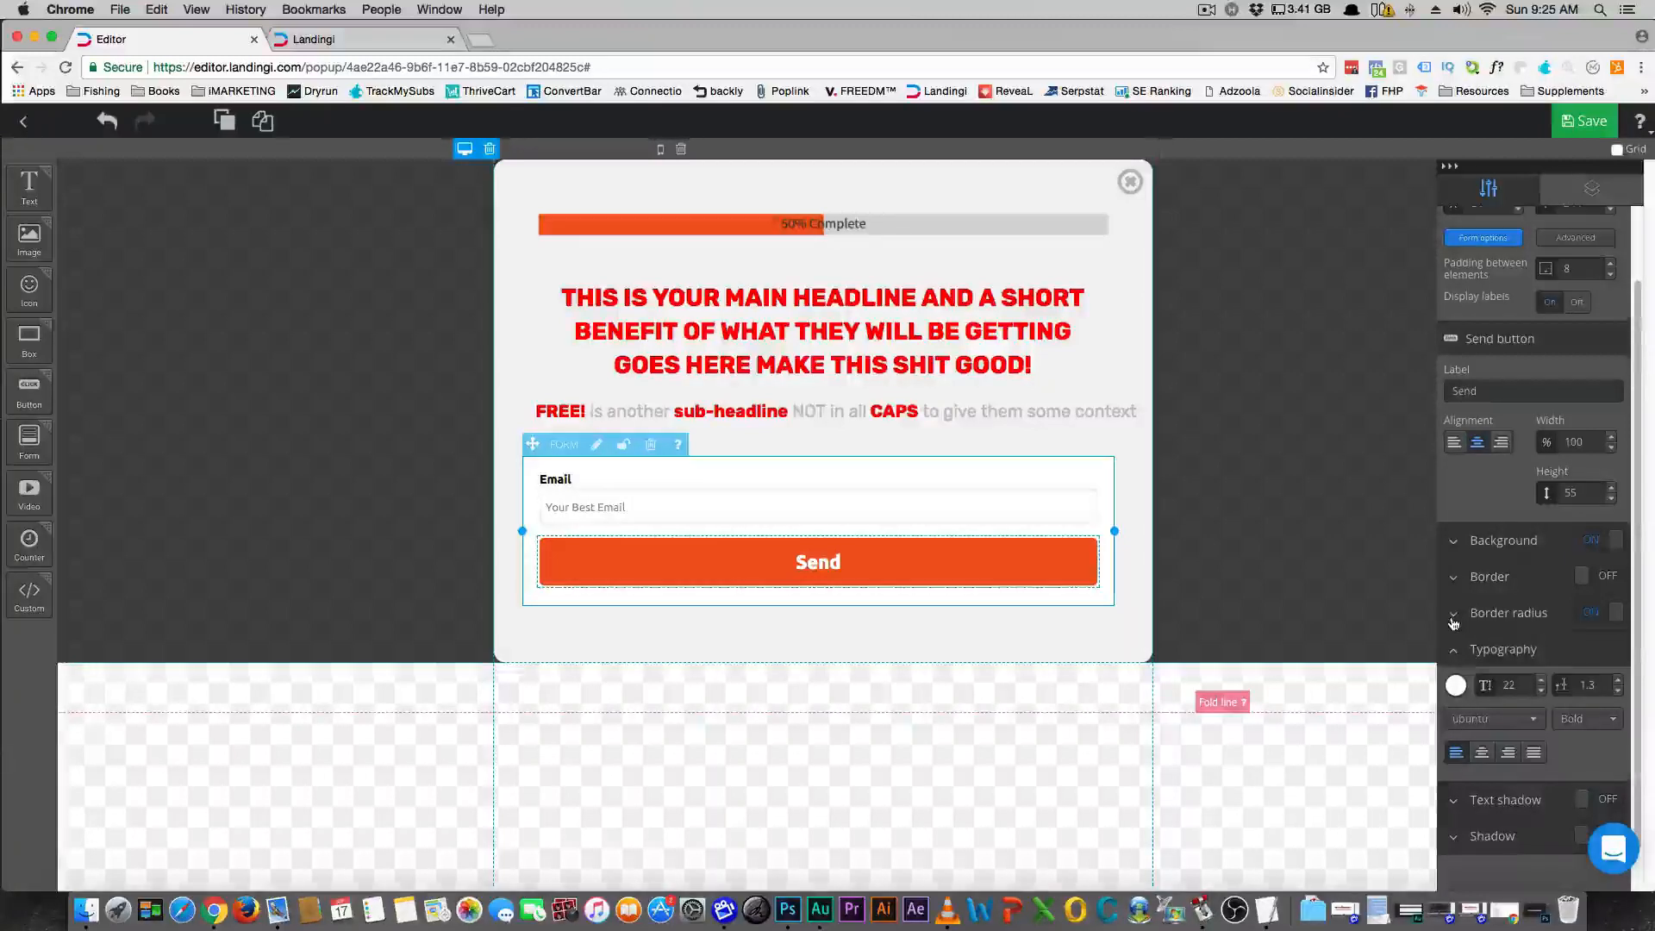
{"action": "left_click", "coordinate": [1596, 616]}
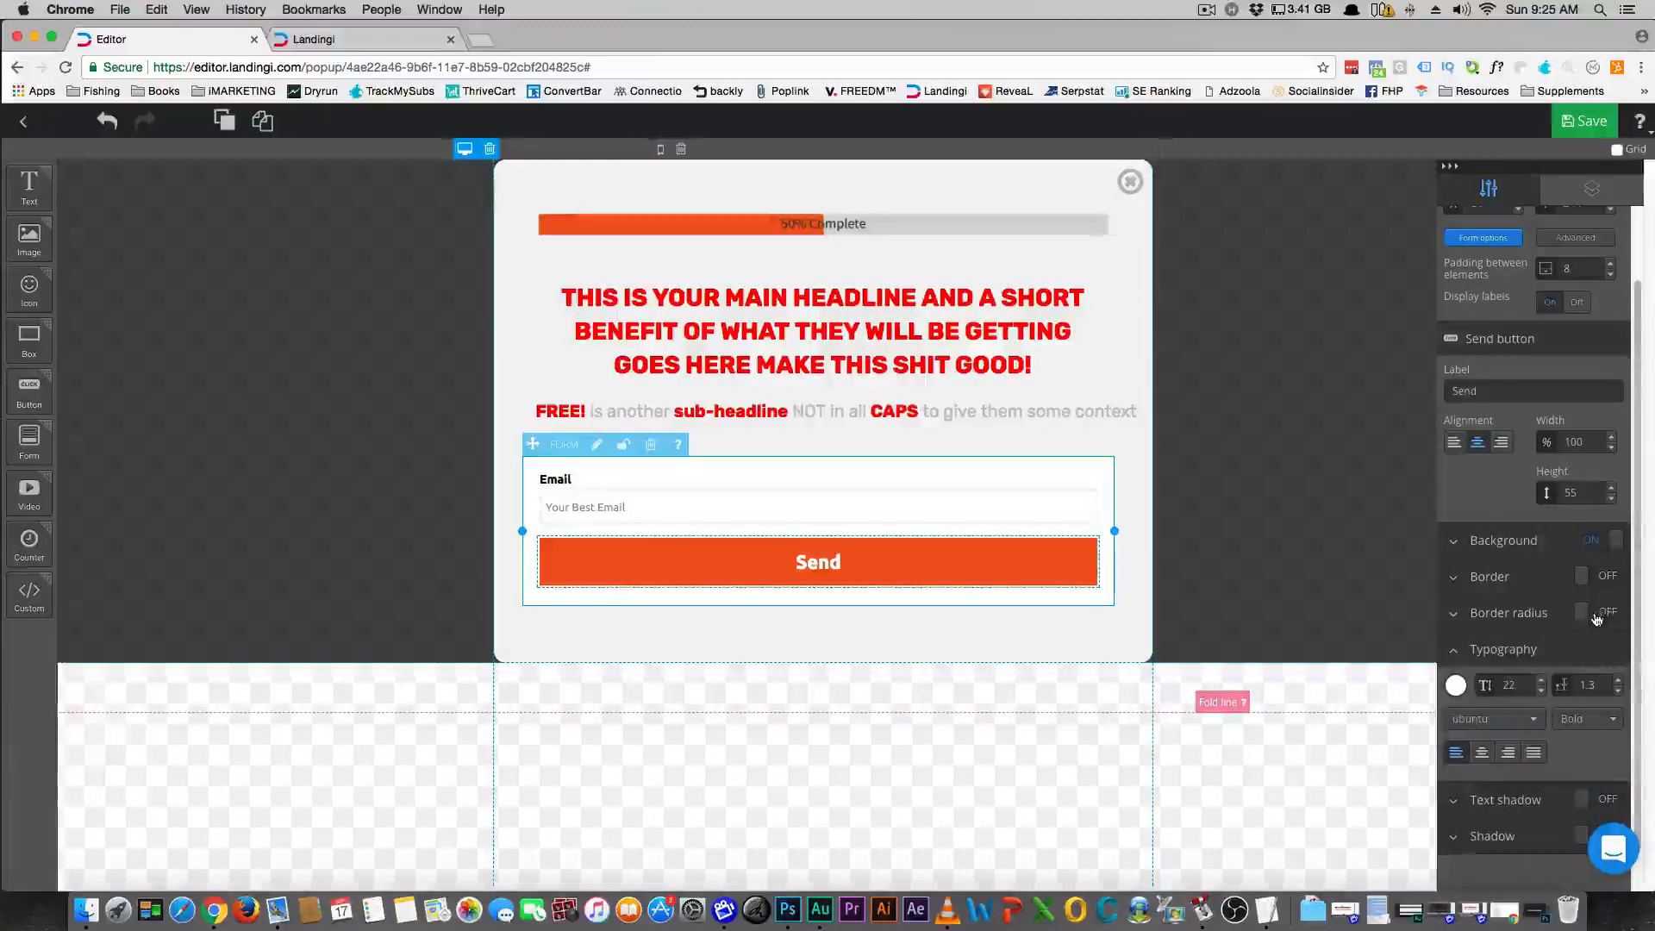
{"action": "left_click", "coordinate": [1595, 616]}
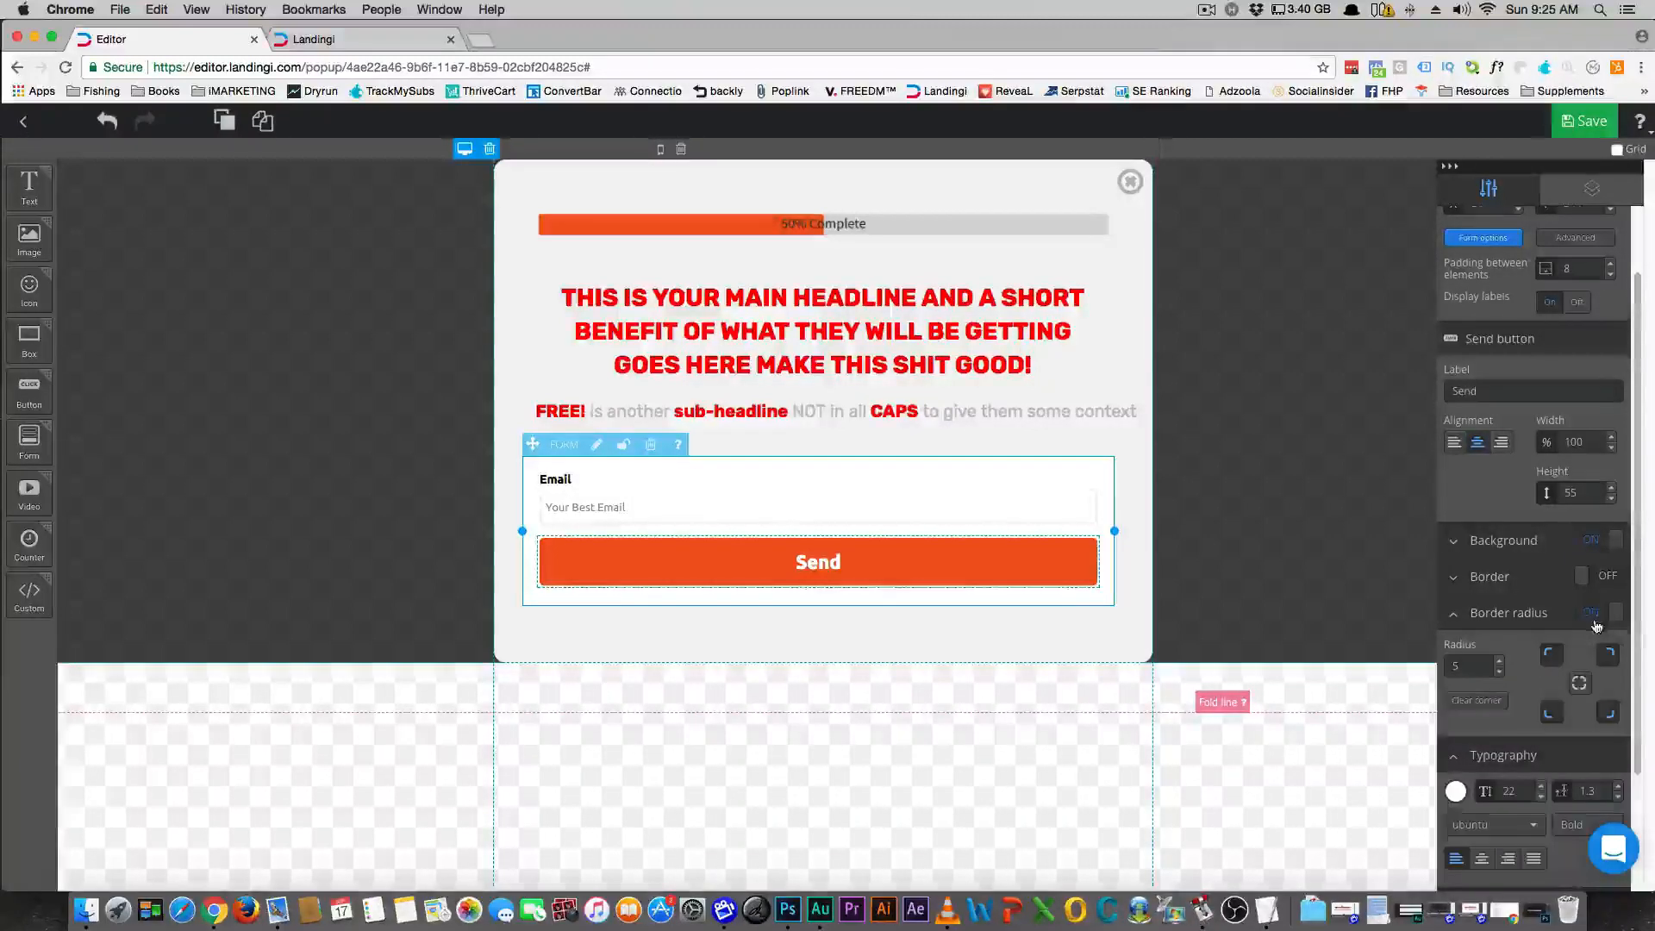
Try a border radius of 9 on the Send button, set it back to 5 and deselect the form
{"action": "left_click", "coordinate": [1502, 662]}
{"action": "left_click", "coordinate": [1502, 662]}
{"action": "left_click", "coordinate": [1502, 661]}
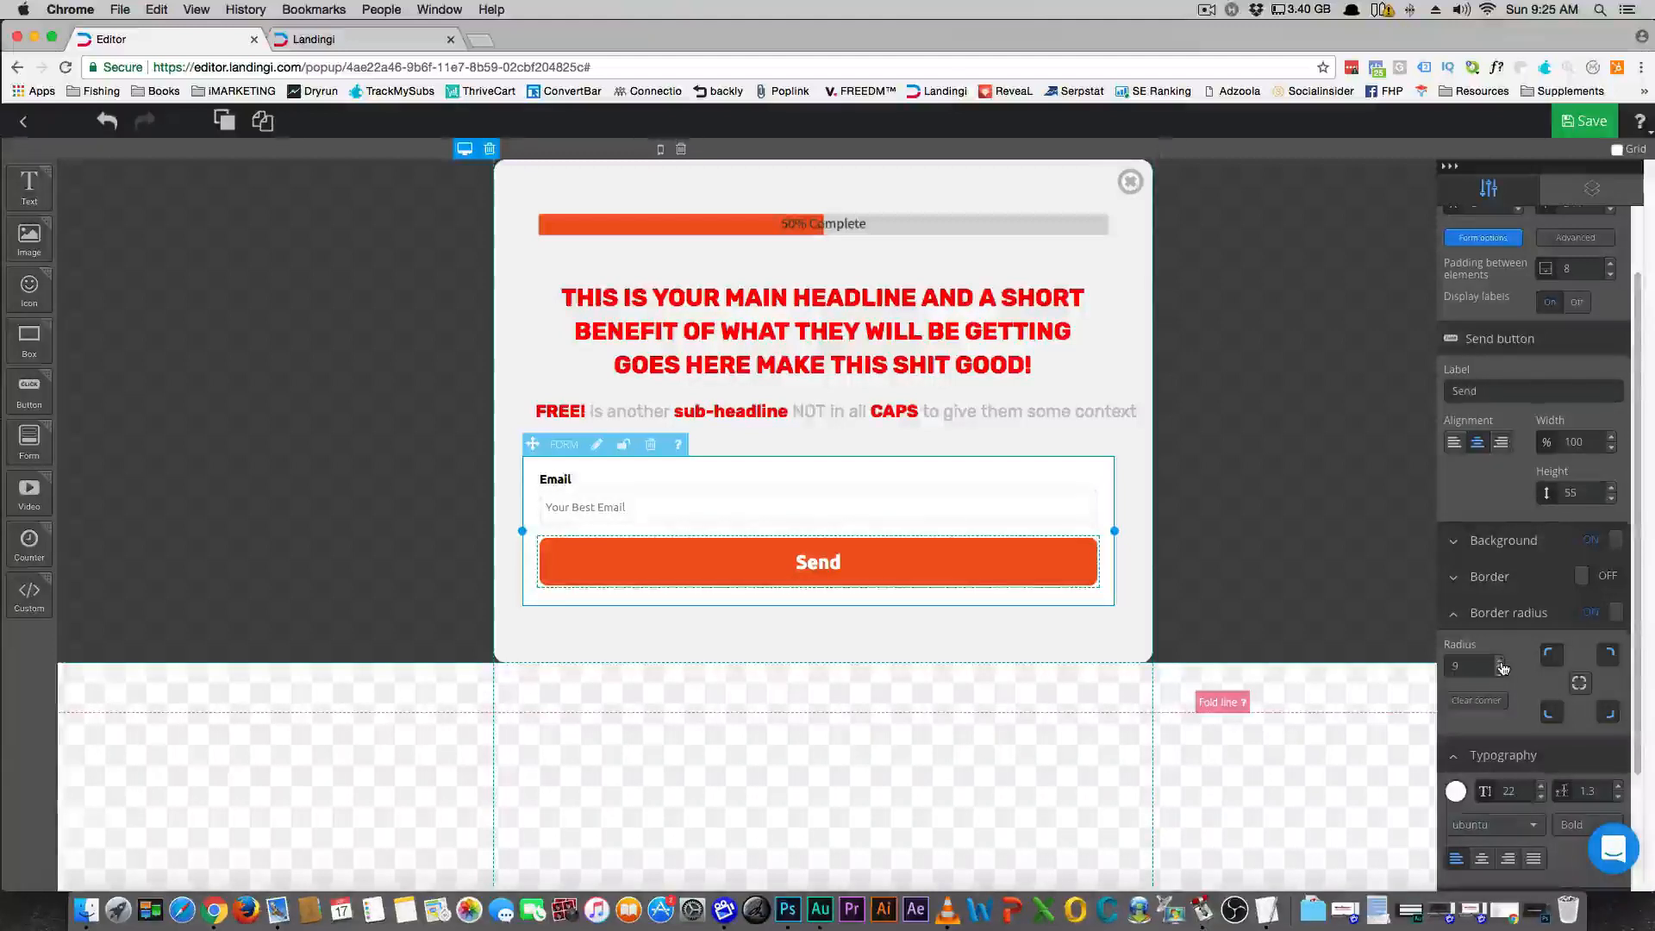
{"action": "type", "text": "5"}
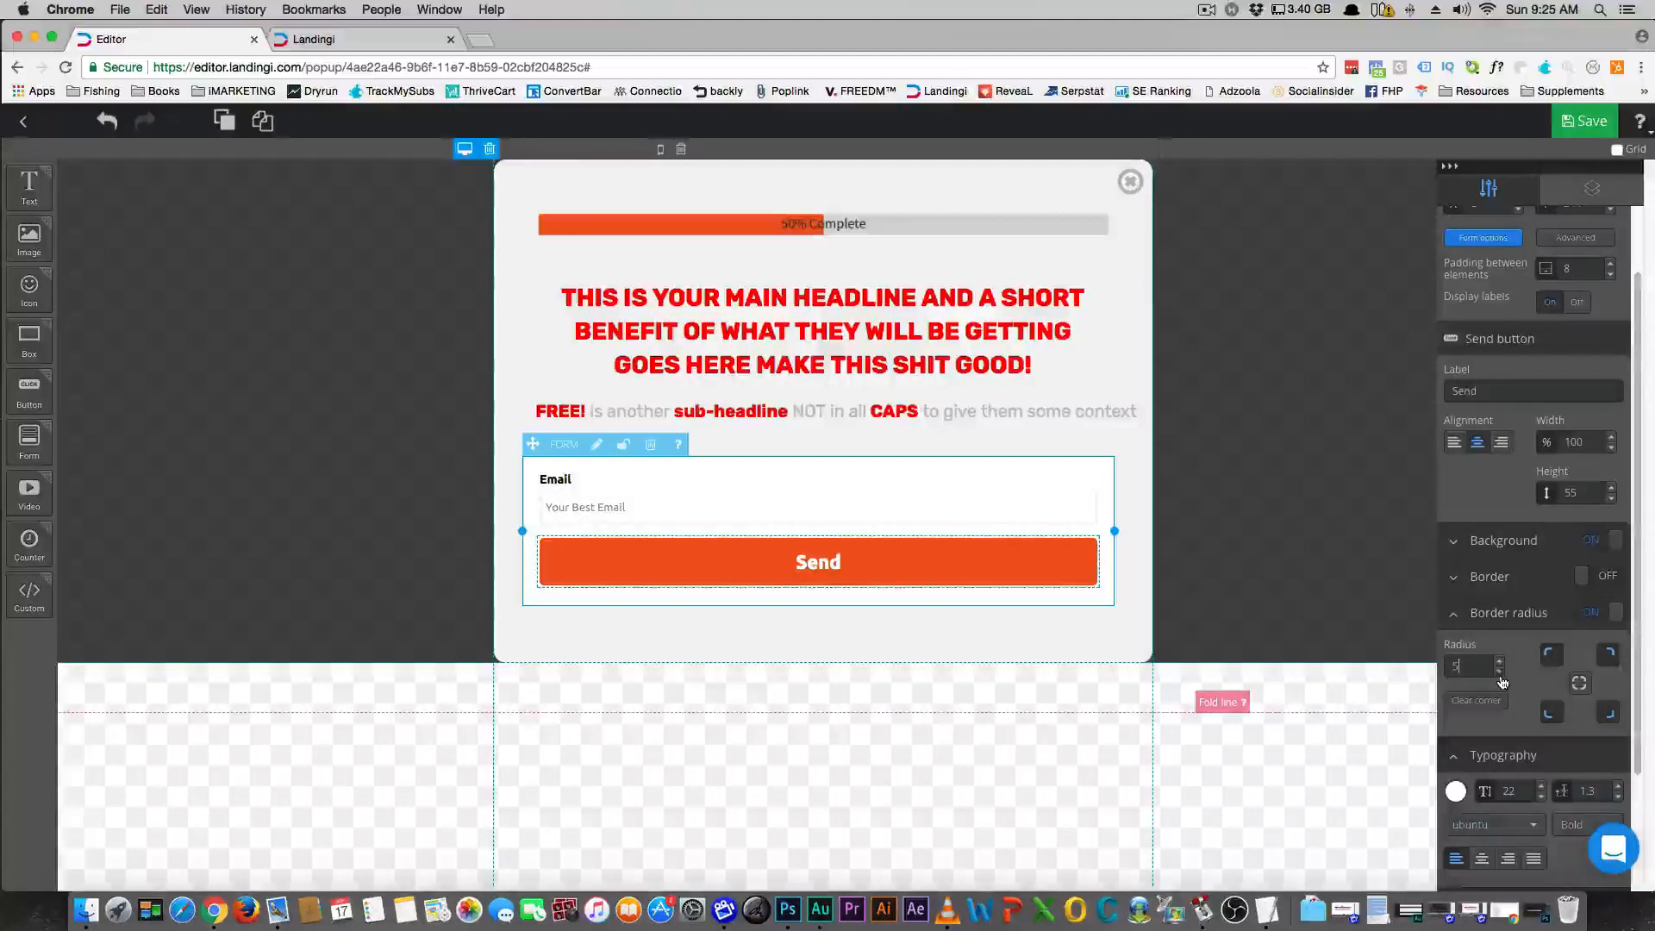
{"action": "left_click", "coordinate": [1467, 629]}
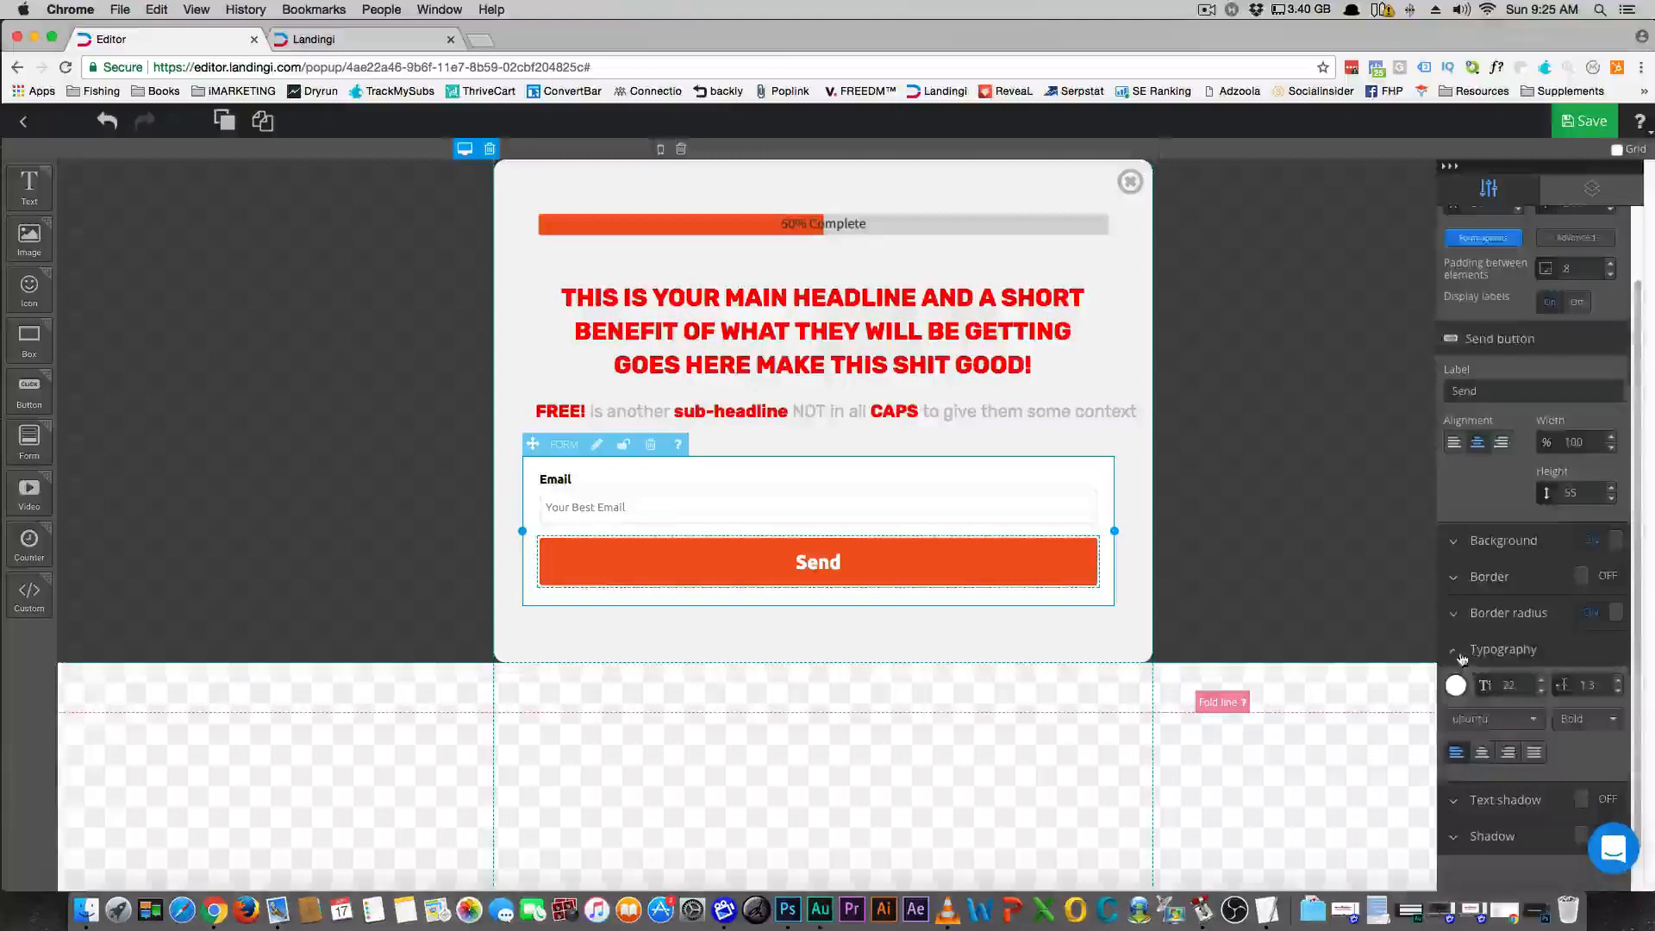
{"action": "left_click", "coordinate": [1517, 653]}
{"action": "left_click", "coordinate": [1216, 533]}
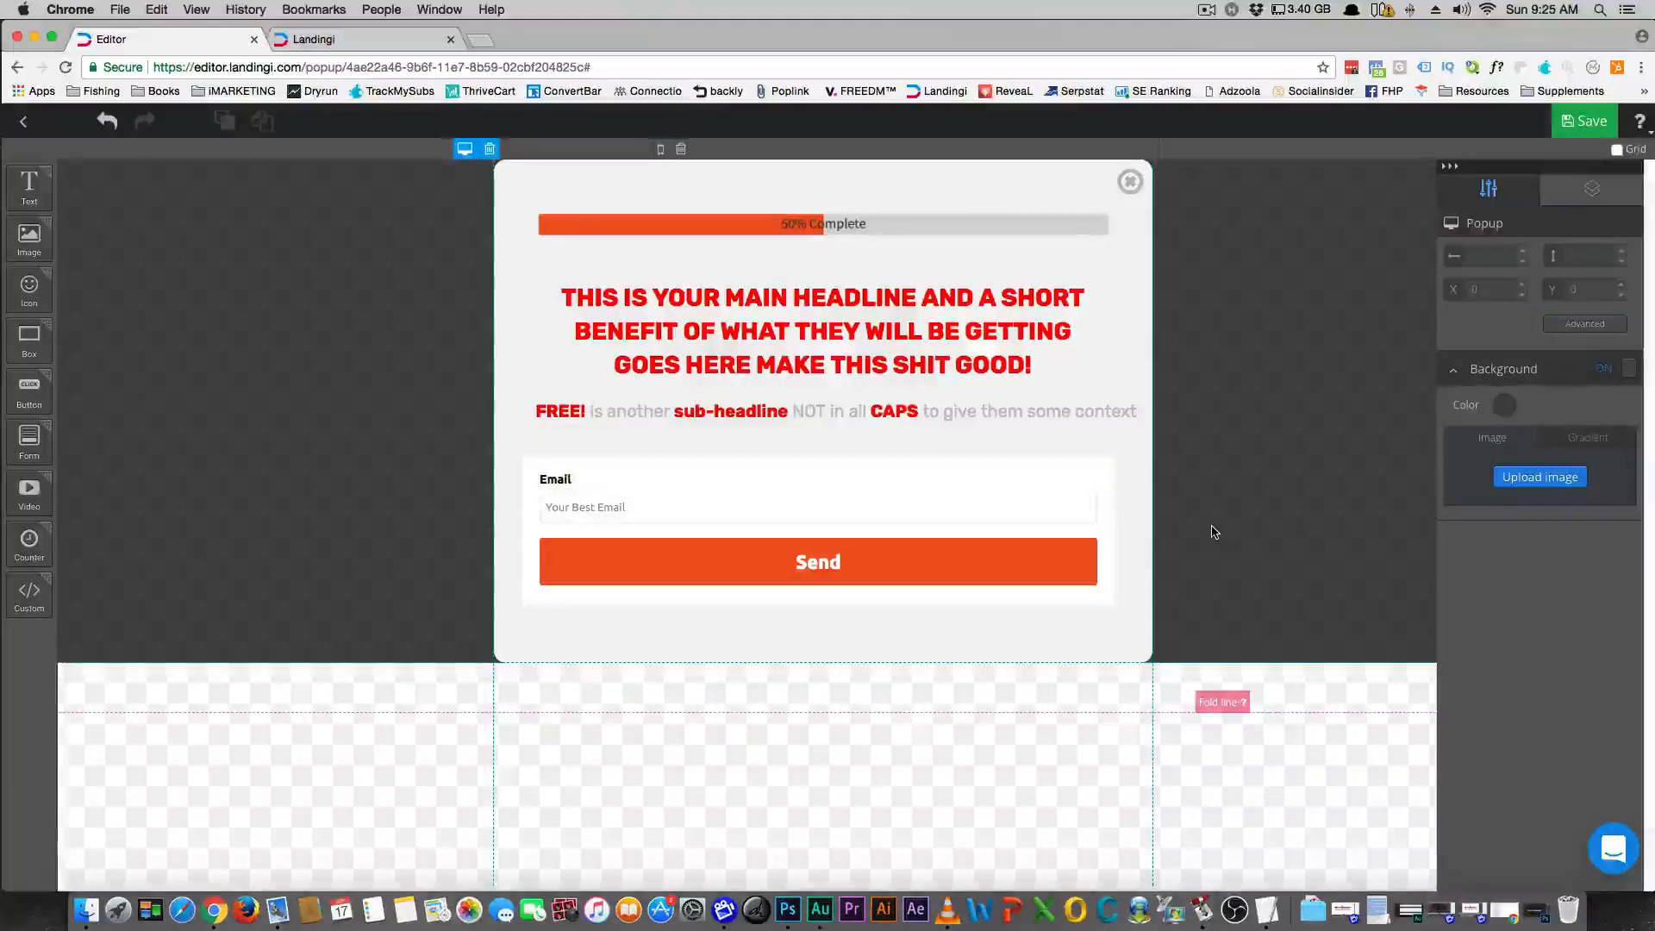
In the popup's mobile version, reduce the headline's font size to 12 and move it down to Y 131
{"action": "left_click", "coordinate": [659, 148]}
{"action": "left_click", "coordinate": [844, 392]}
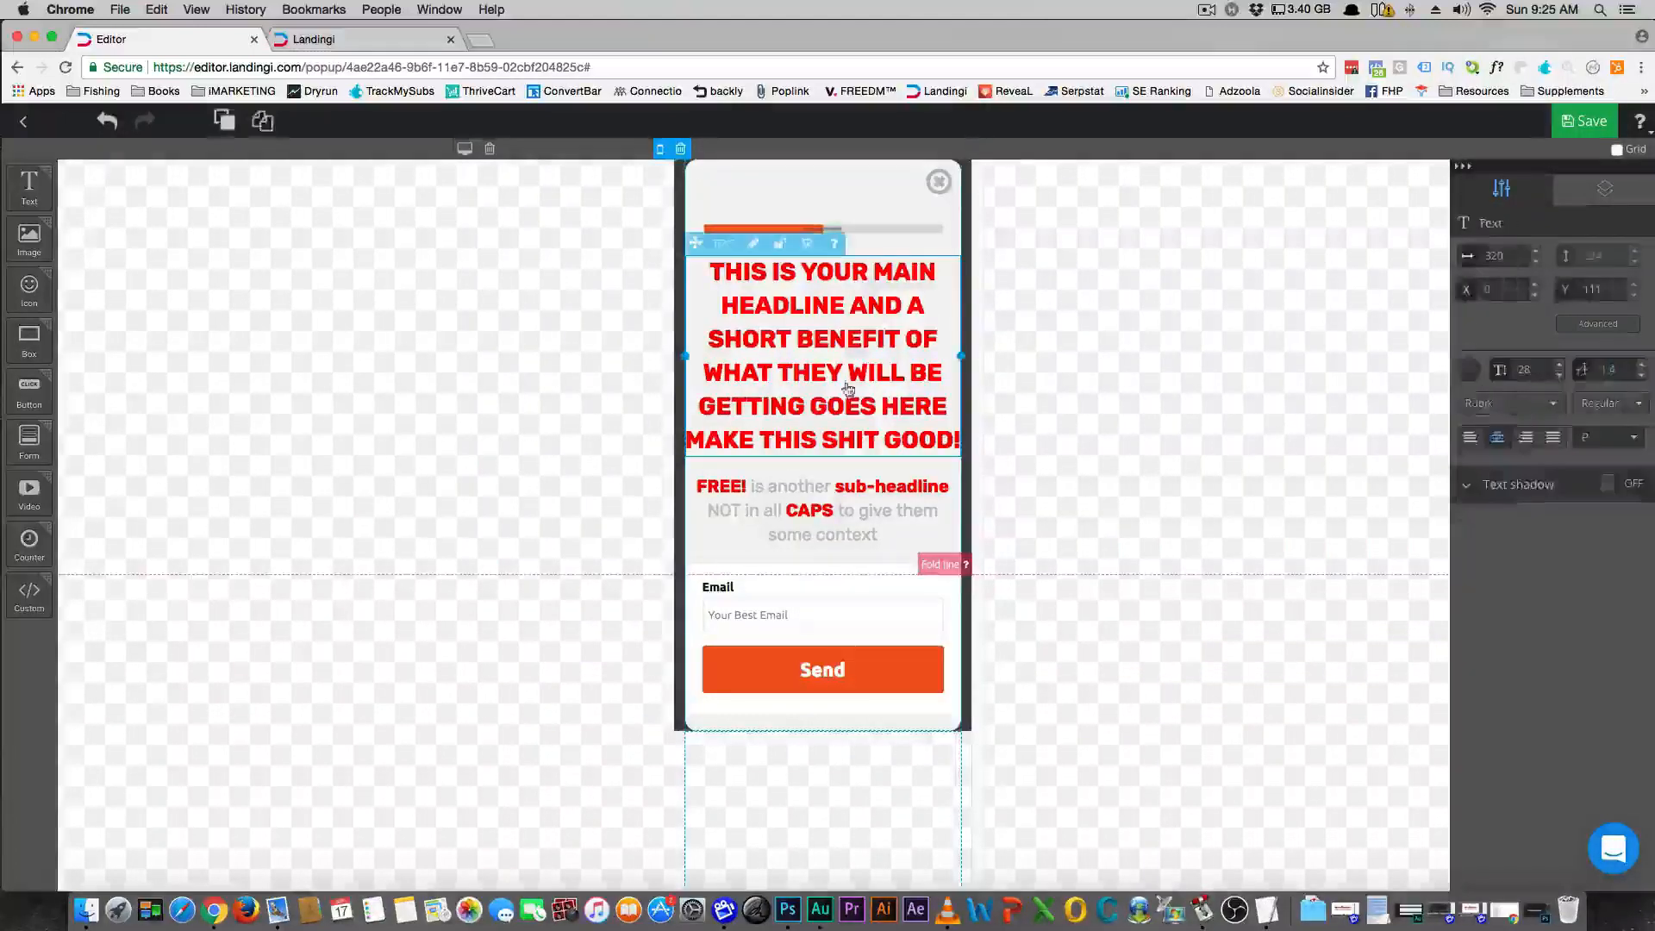
{"action": "left_click", "coordinate": [1560, 376]}
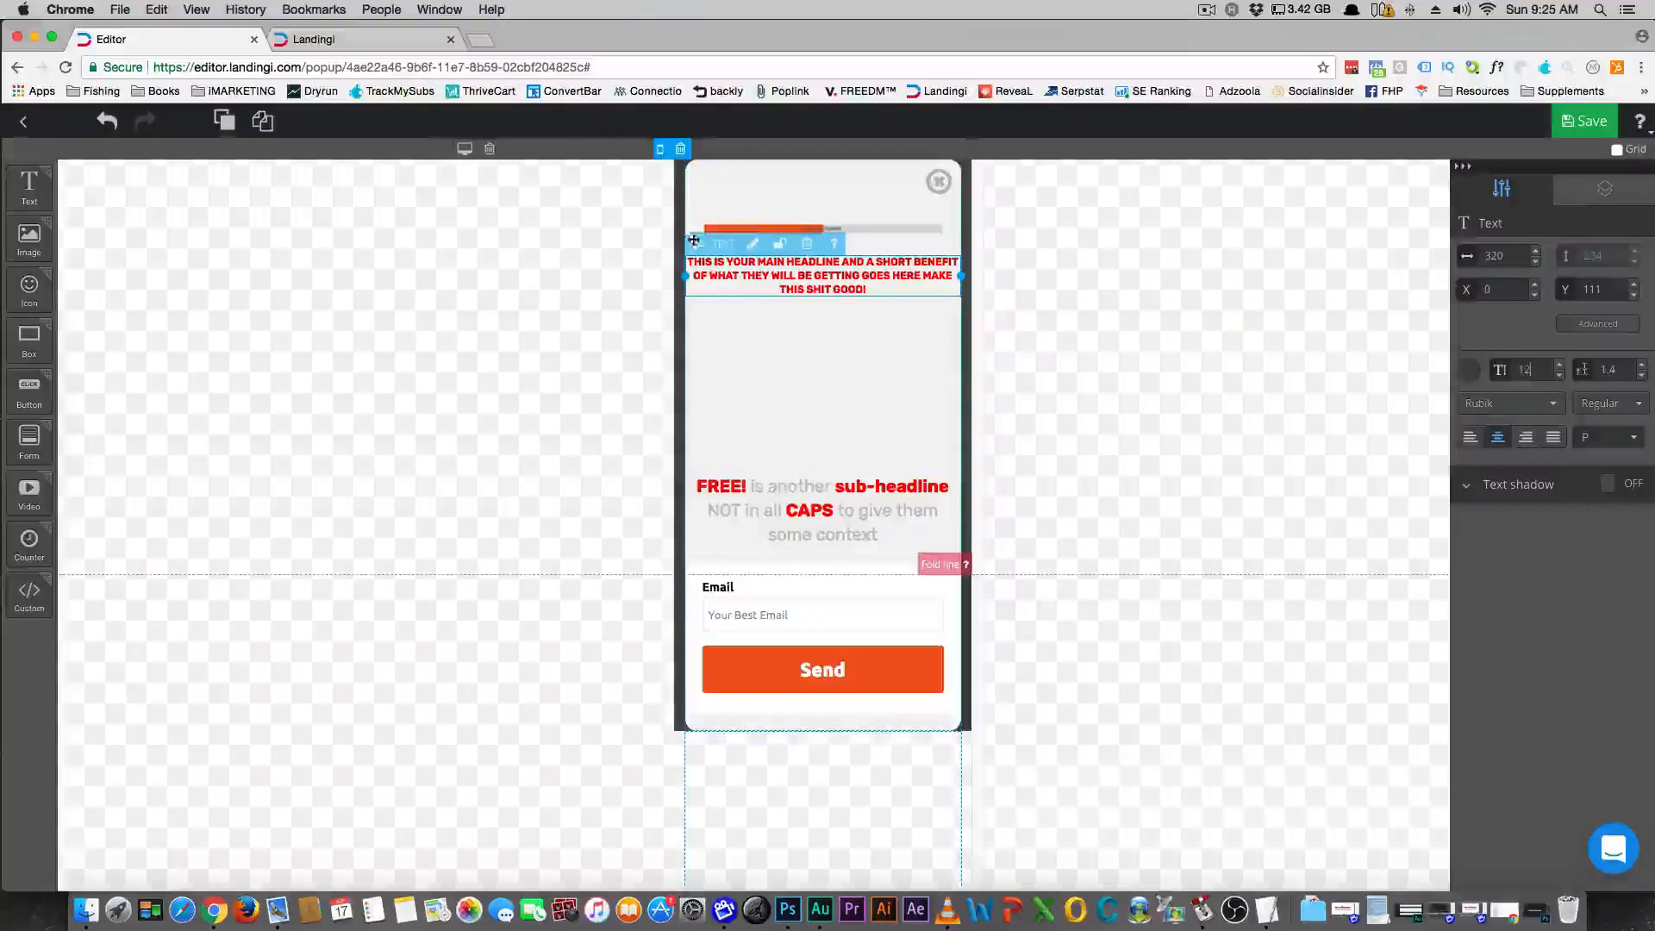
{"action": "left_click_drag", "start_coordinate": [687, 242], "coordinate": [810, 250]}
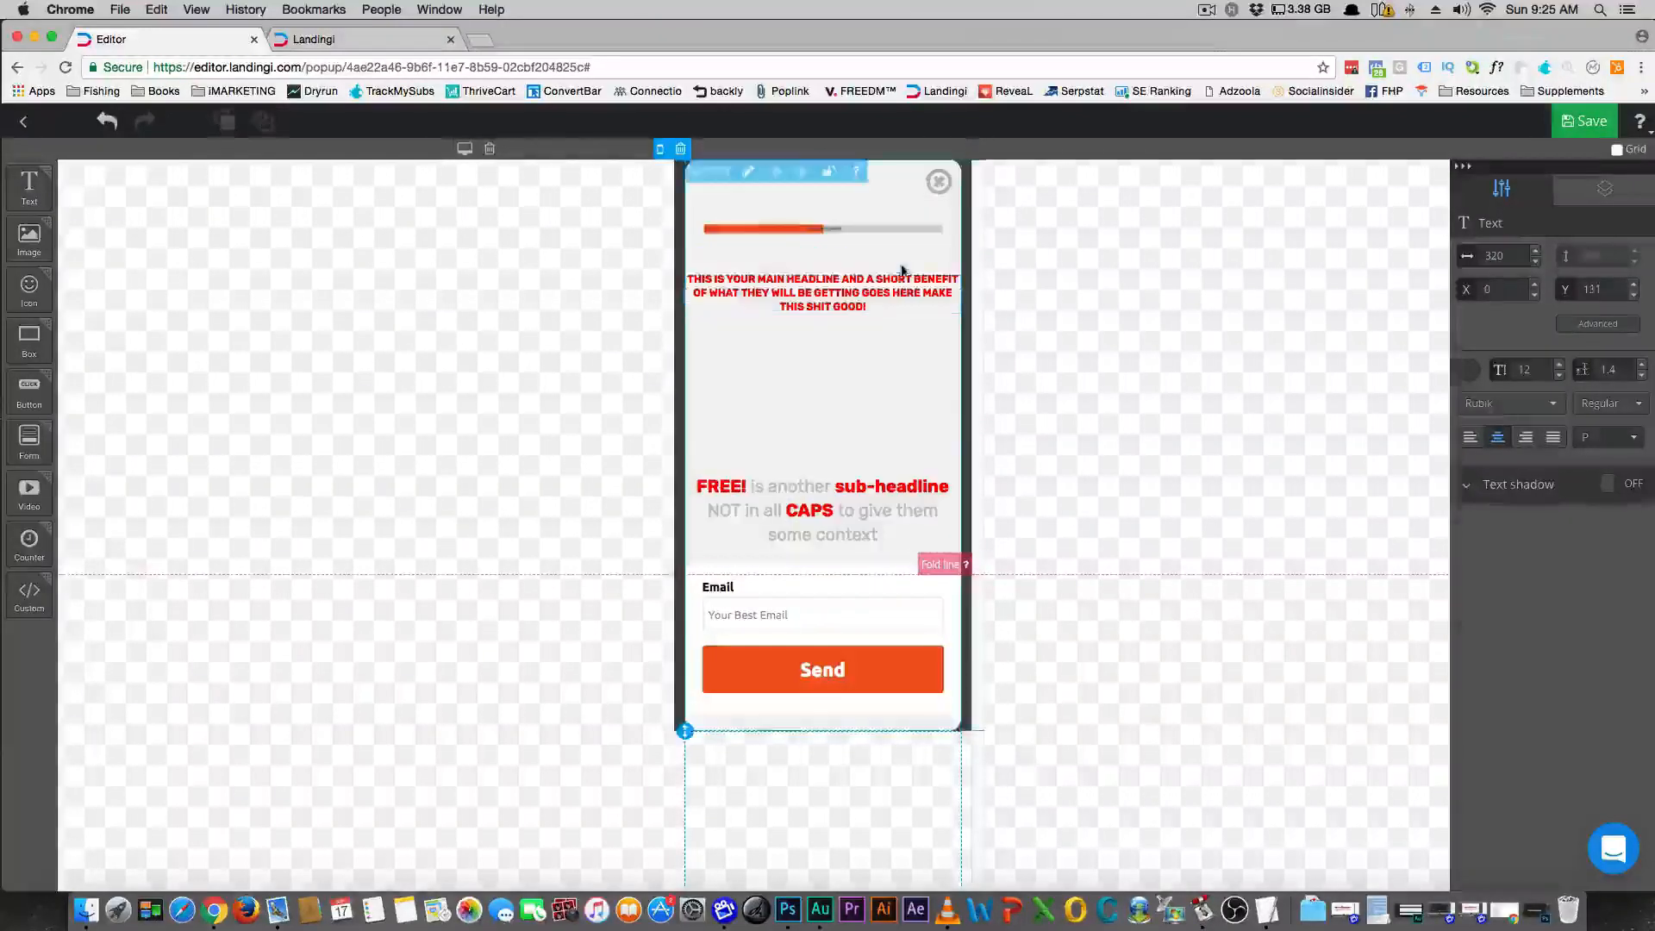
Move the mobile sub-headline up beneath the headline to Y 218 and reduce its font size to 14
{"action": "left_click", "coordinate": [834, 497]}
{"action": "left_click_drag", "start_coordinate": [809, 498], "coordinate": [789, 372]}
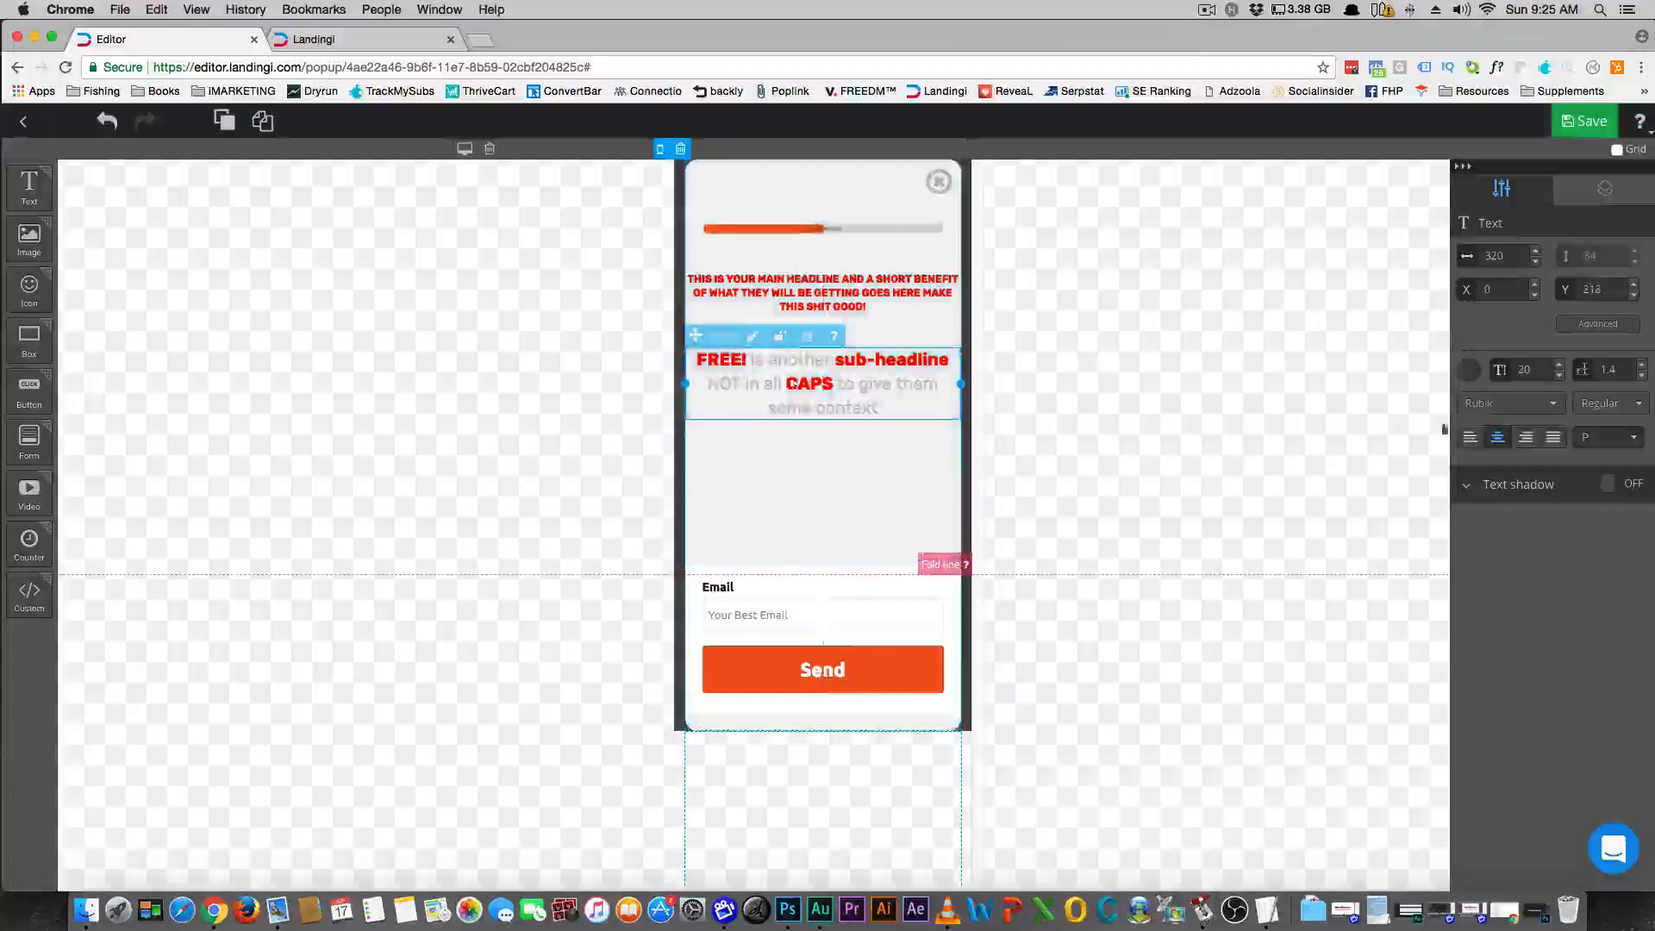
{"action": "left_click", "coordinate": [1559, 374]}
{"action": "left_click", "coordinate": [1559, 374]}
{"action": "left_click", "coordinate": [1560, 374]}
{"action": "left_click", "coordinate": [1559, 374]}
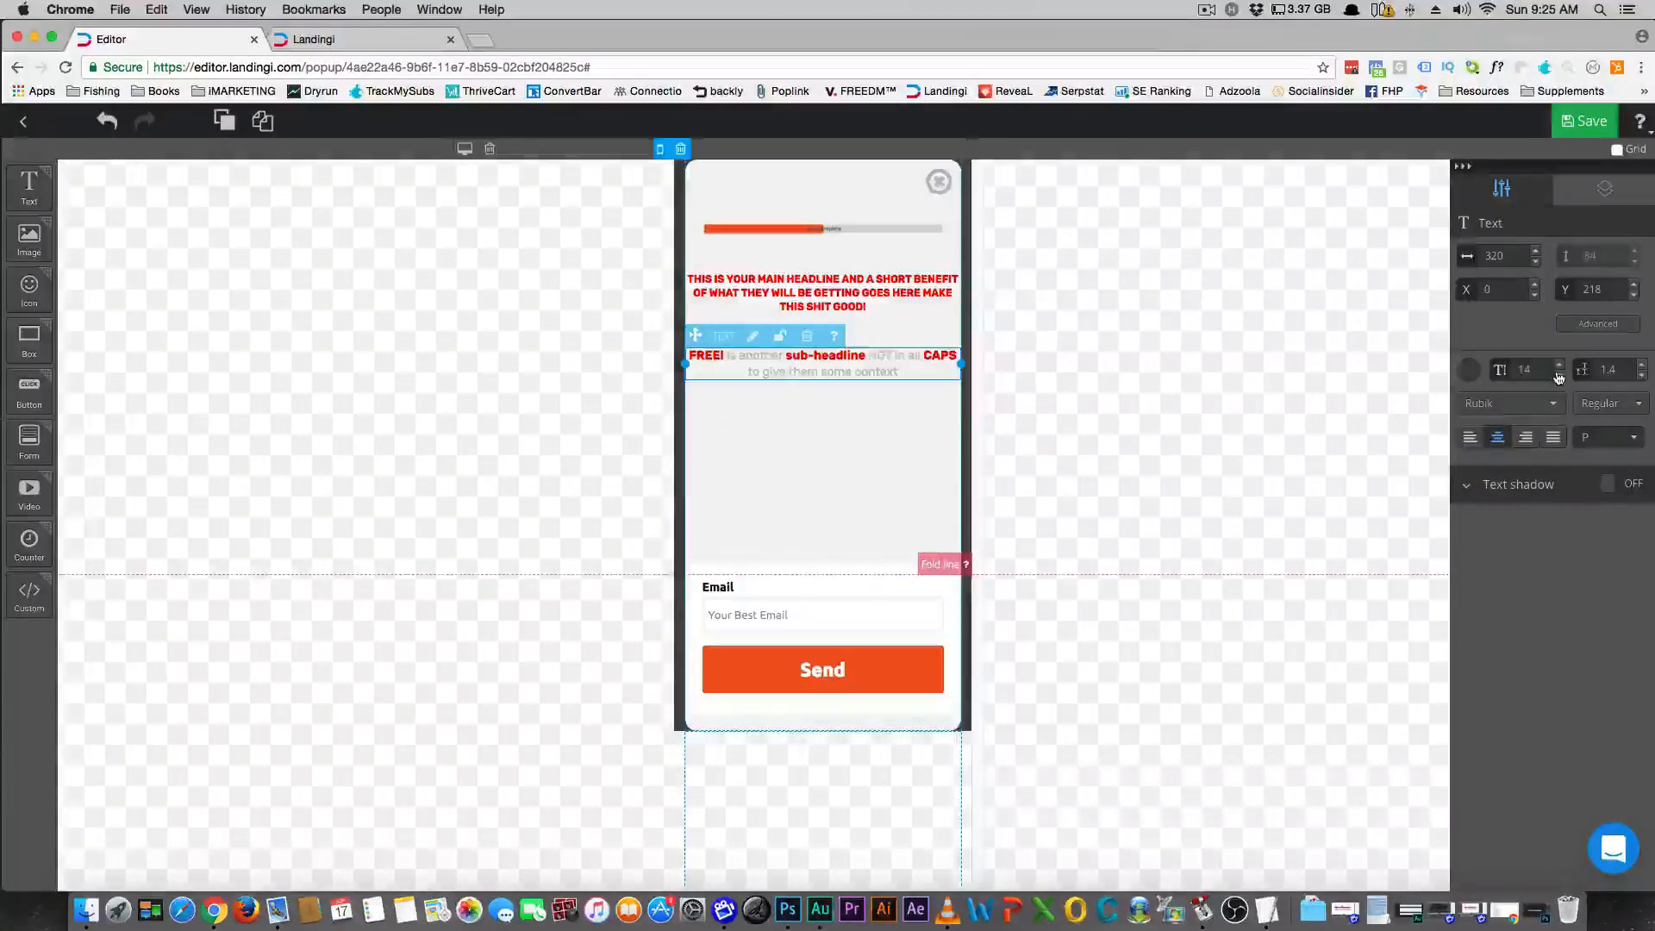
Set the mobile headline's font size to 13 and move it down slightly toward the sub-headline
{"action": "left_click", "coordinate": [898, 451]}
{"action": "left_click", "coordinate": [872, 302]}
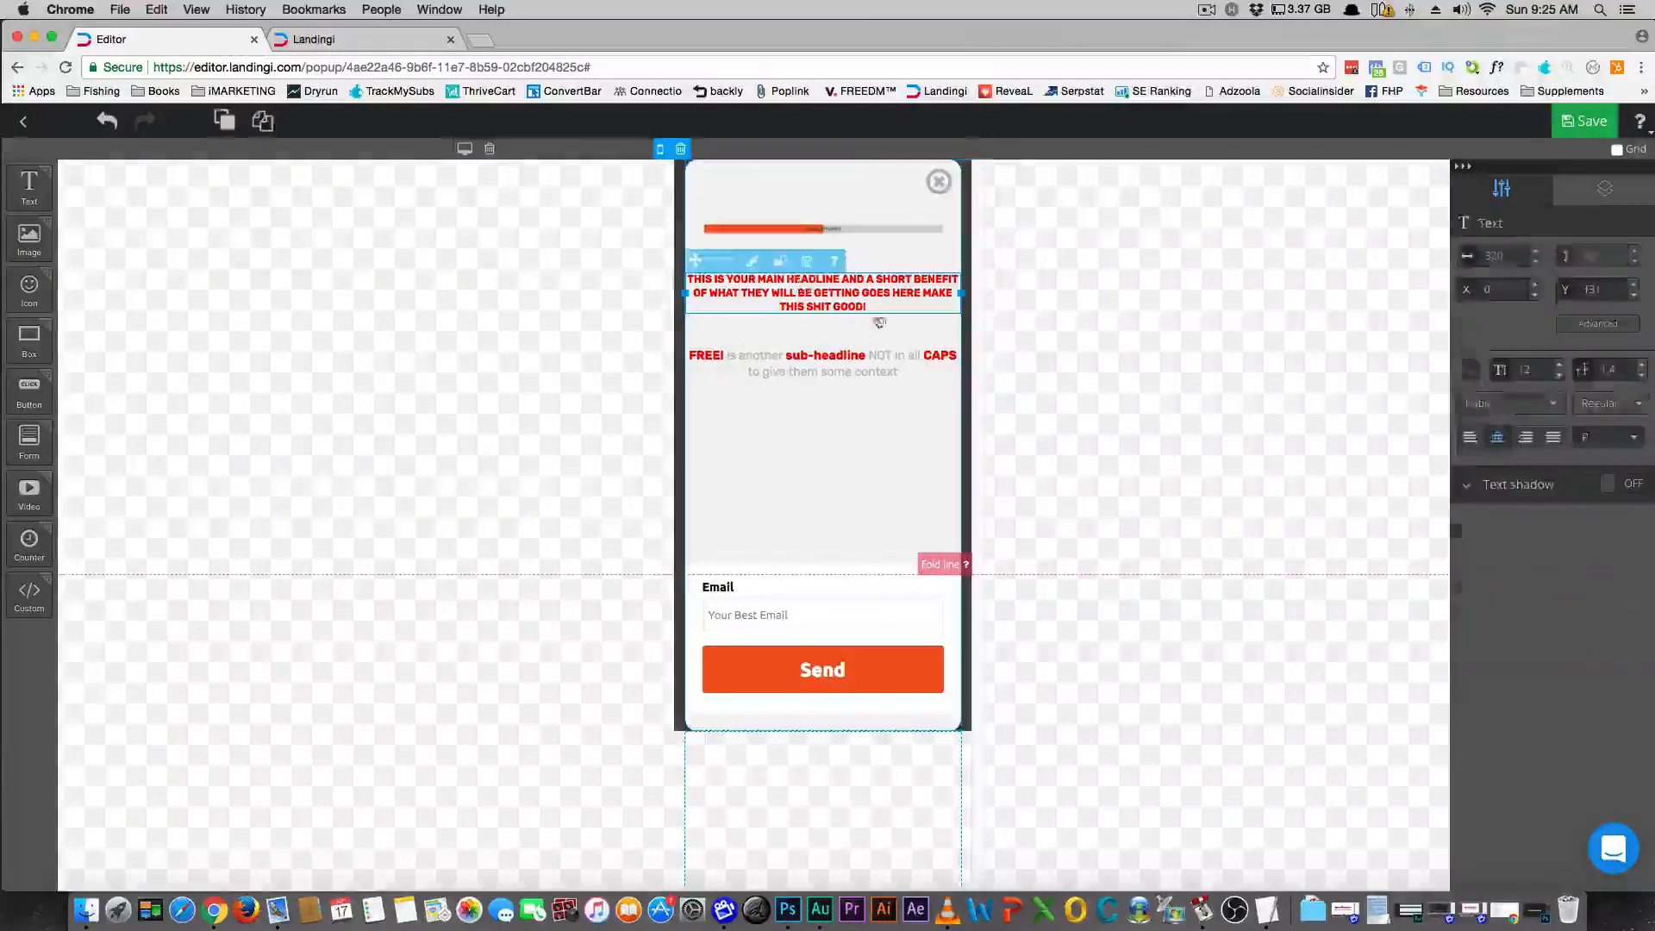
{"action": "left_click", "coordinate": [1559, 369]}
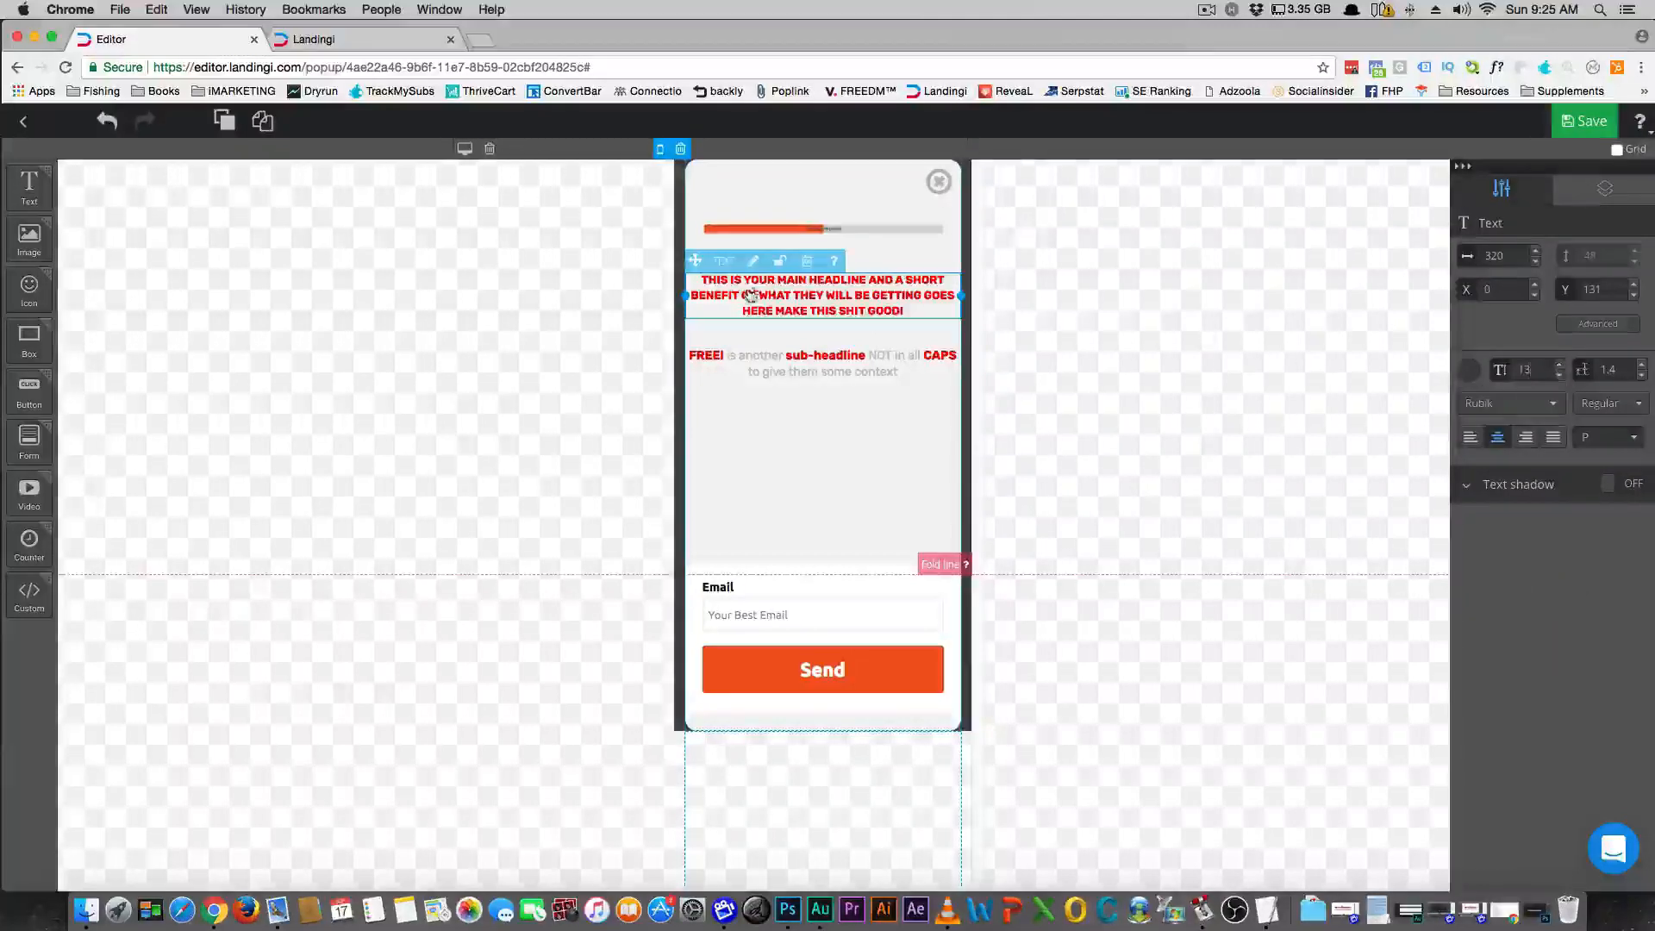
{"action": "left_click_drag", "start_coordinate": [694, 261], "coordinate": [695, 269]}
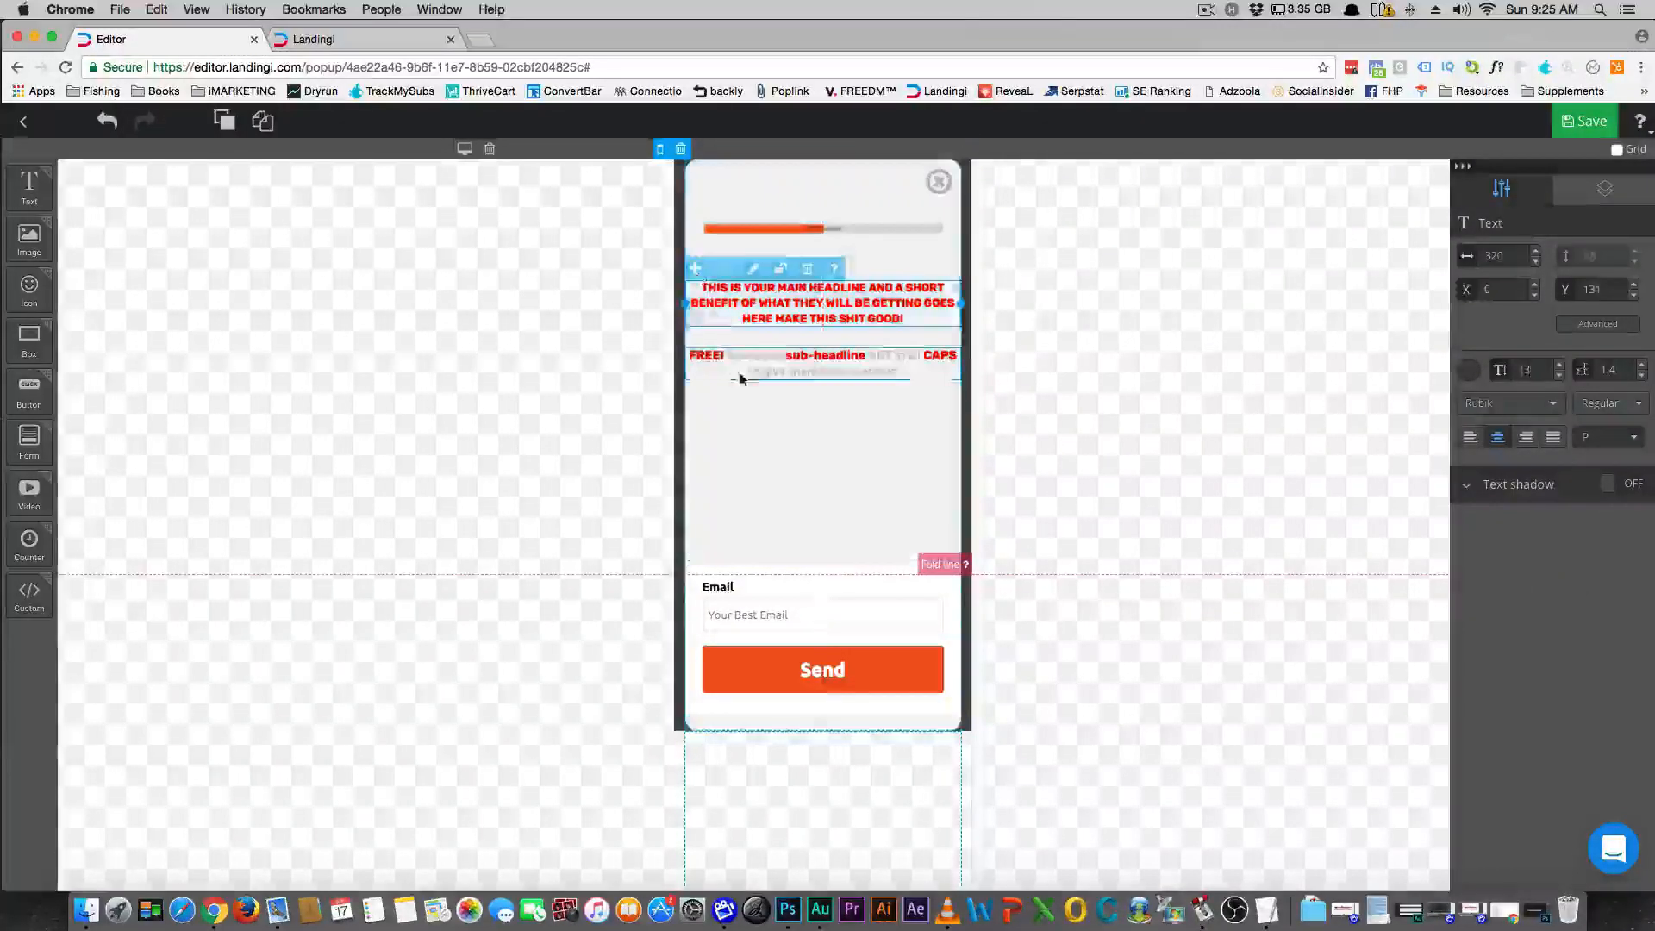
Move the mobile opt-in form up beneath the sub-headline to Y 282 and raise the sub-headline to Y 209
{"action": "left_click", "coordinate": [765, 619]}
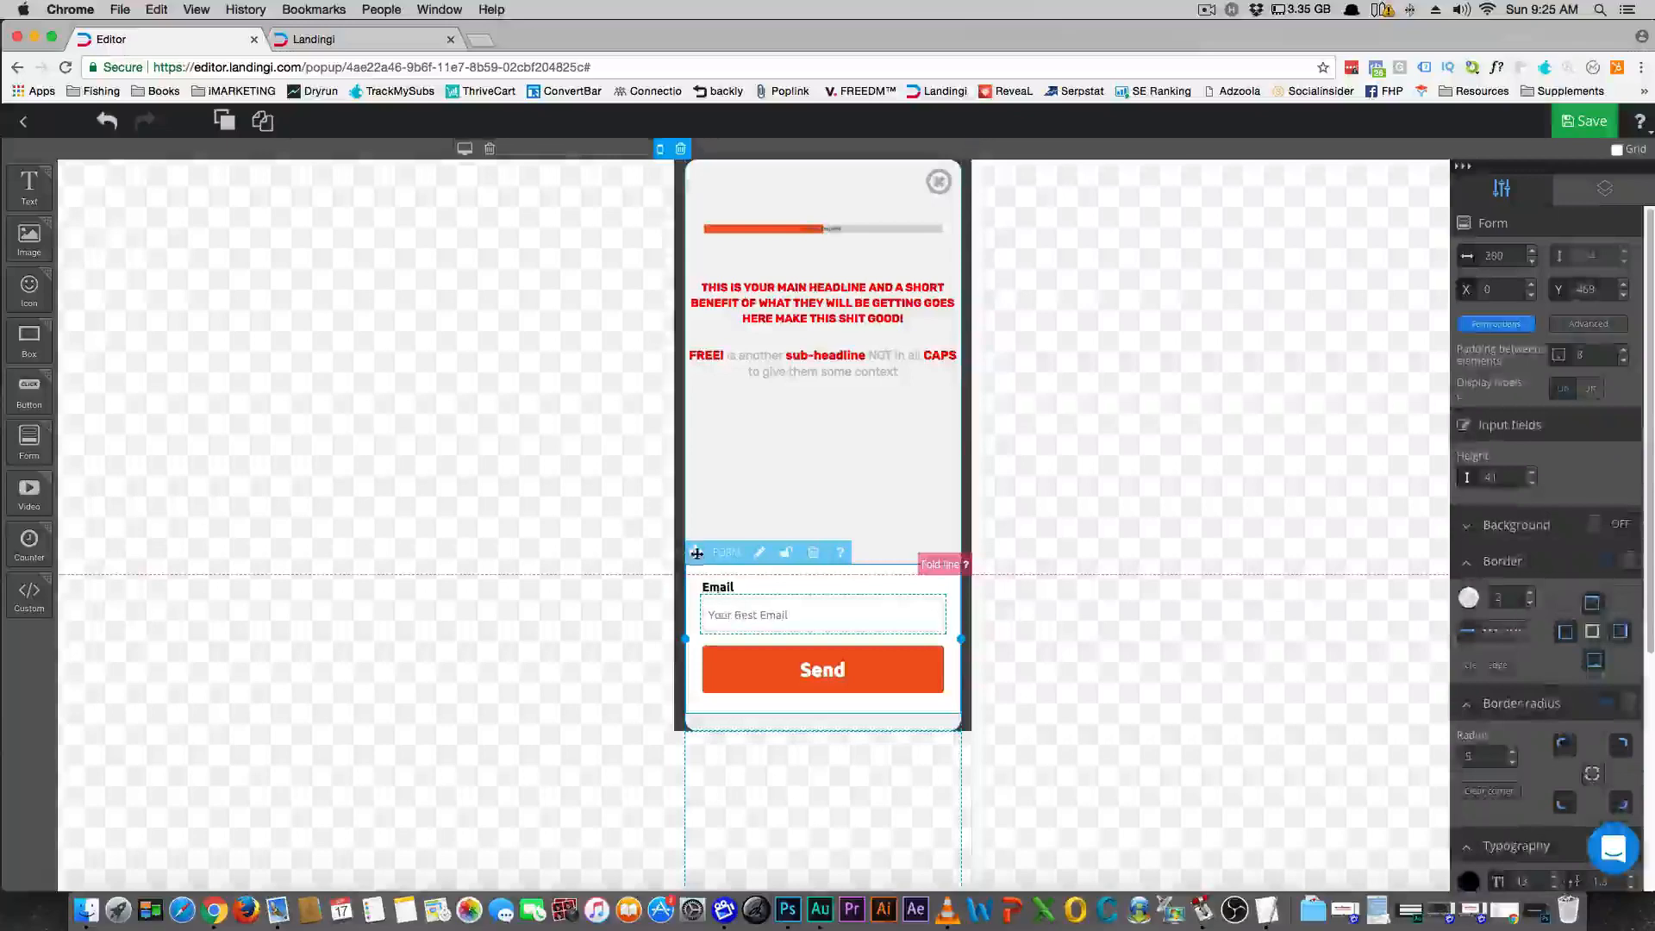
{"action": "left_click_drag", "start_coordinate": [696, 552], "coordinate": [700, 396]}
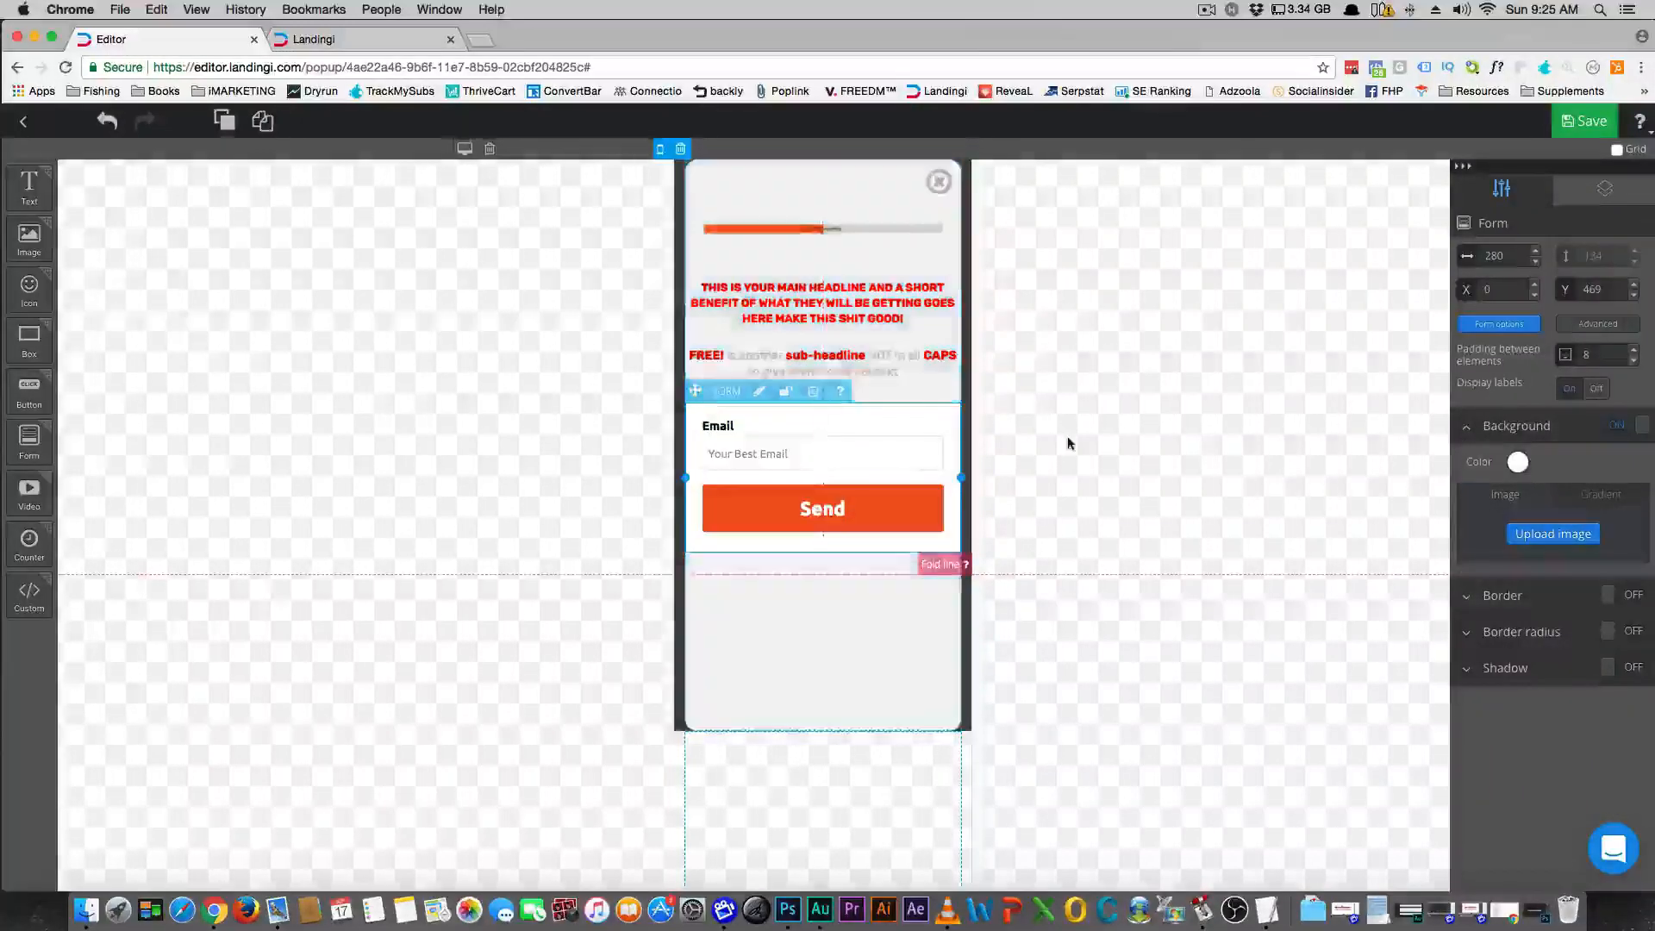
{"action": "left_click", "coordinate": [814, 362]}
{"action": "left_click_drag", "start_coordinate": [694, 336], "coordinate": [695, 329]}
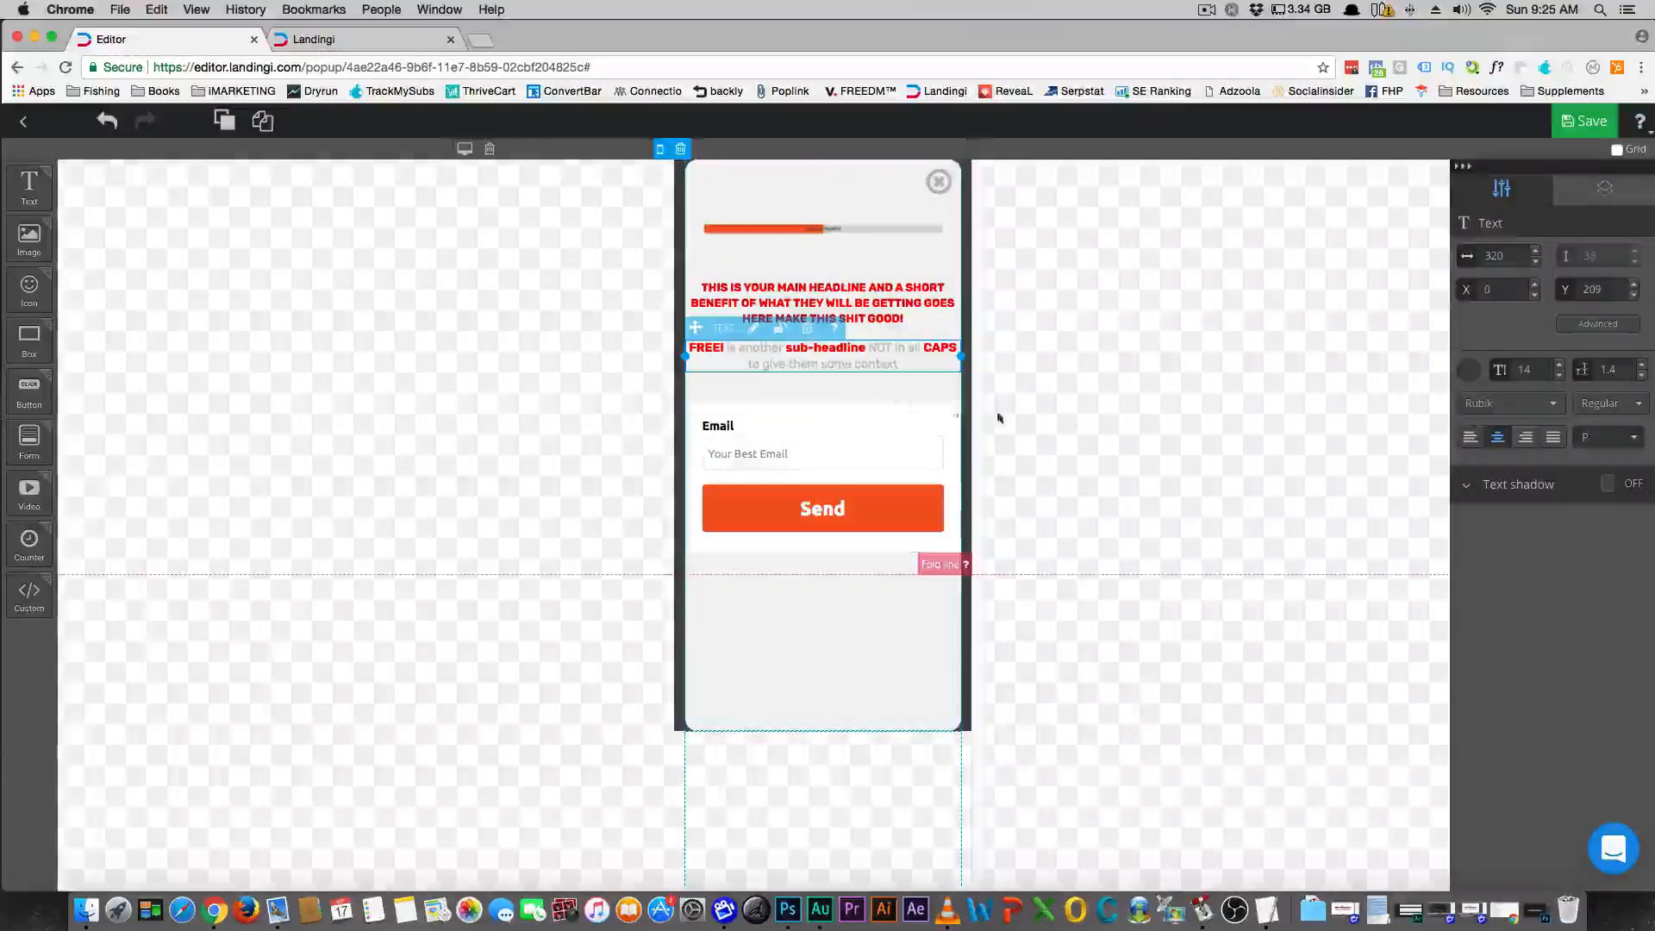
{"action": "left_click", "coordinate": [836, 259]}
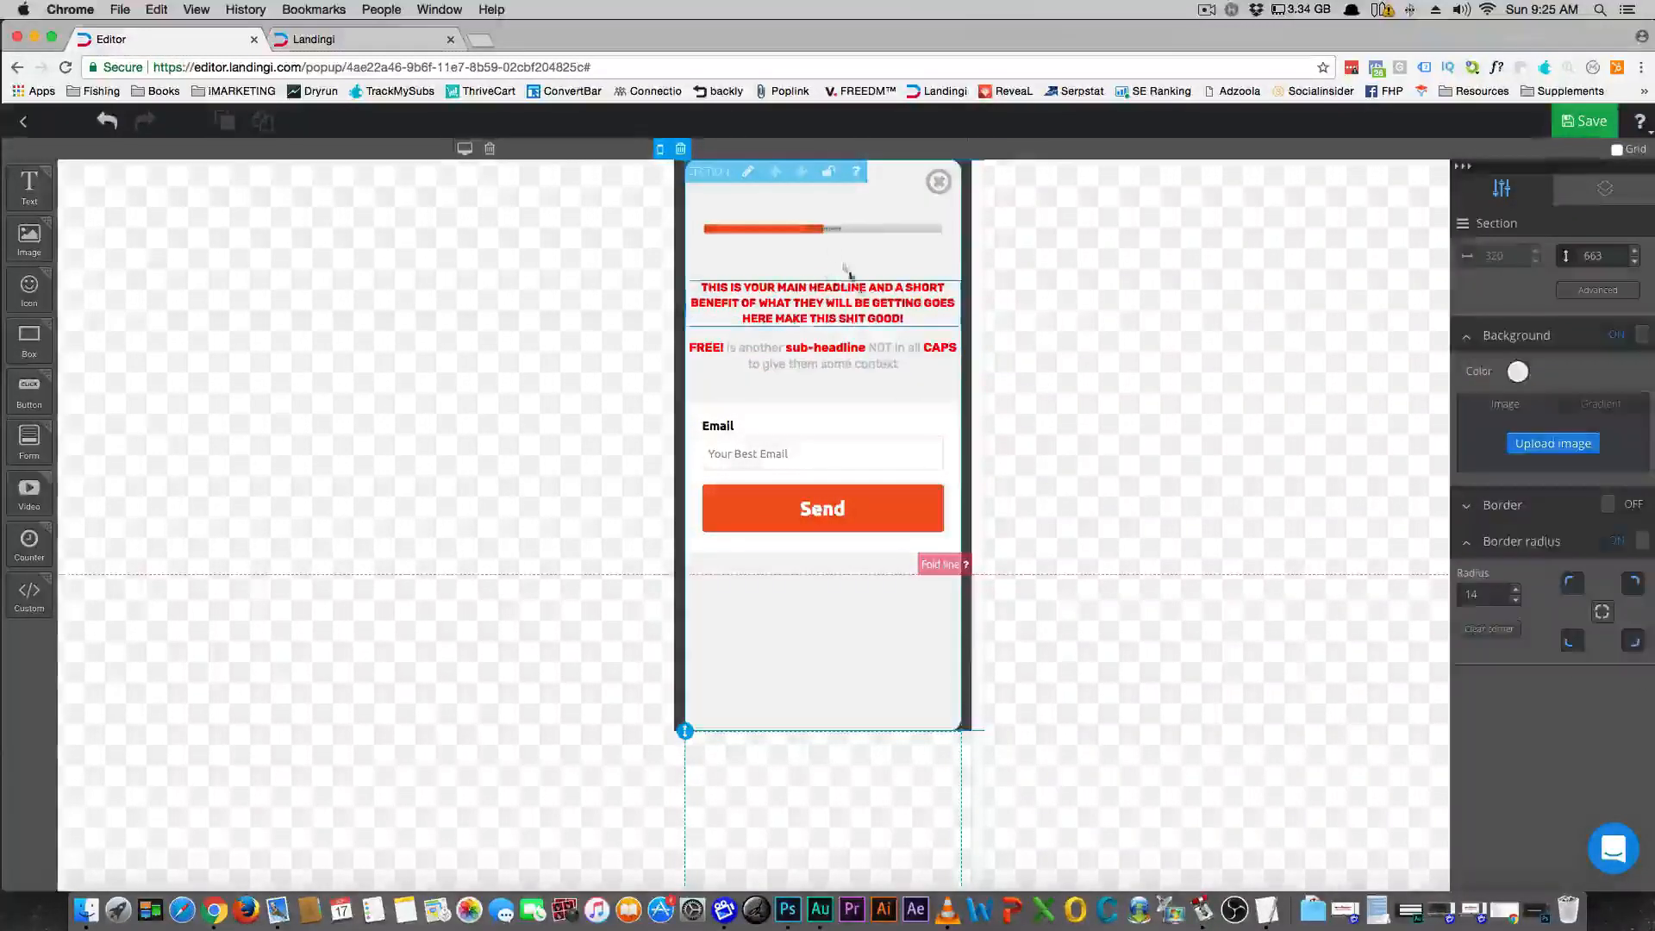
{"action": "left_click", "coordinate": [816, 233]}
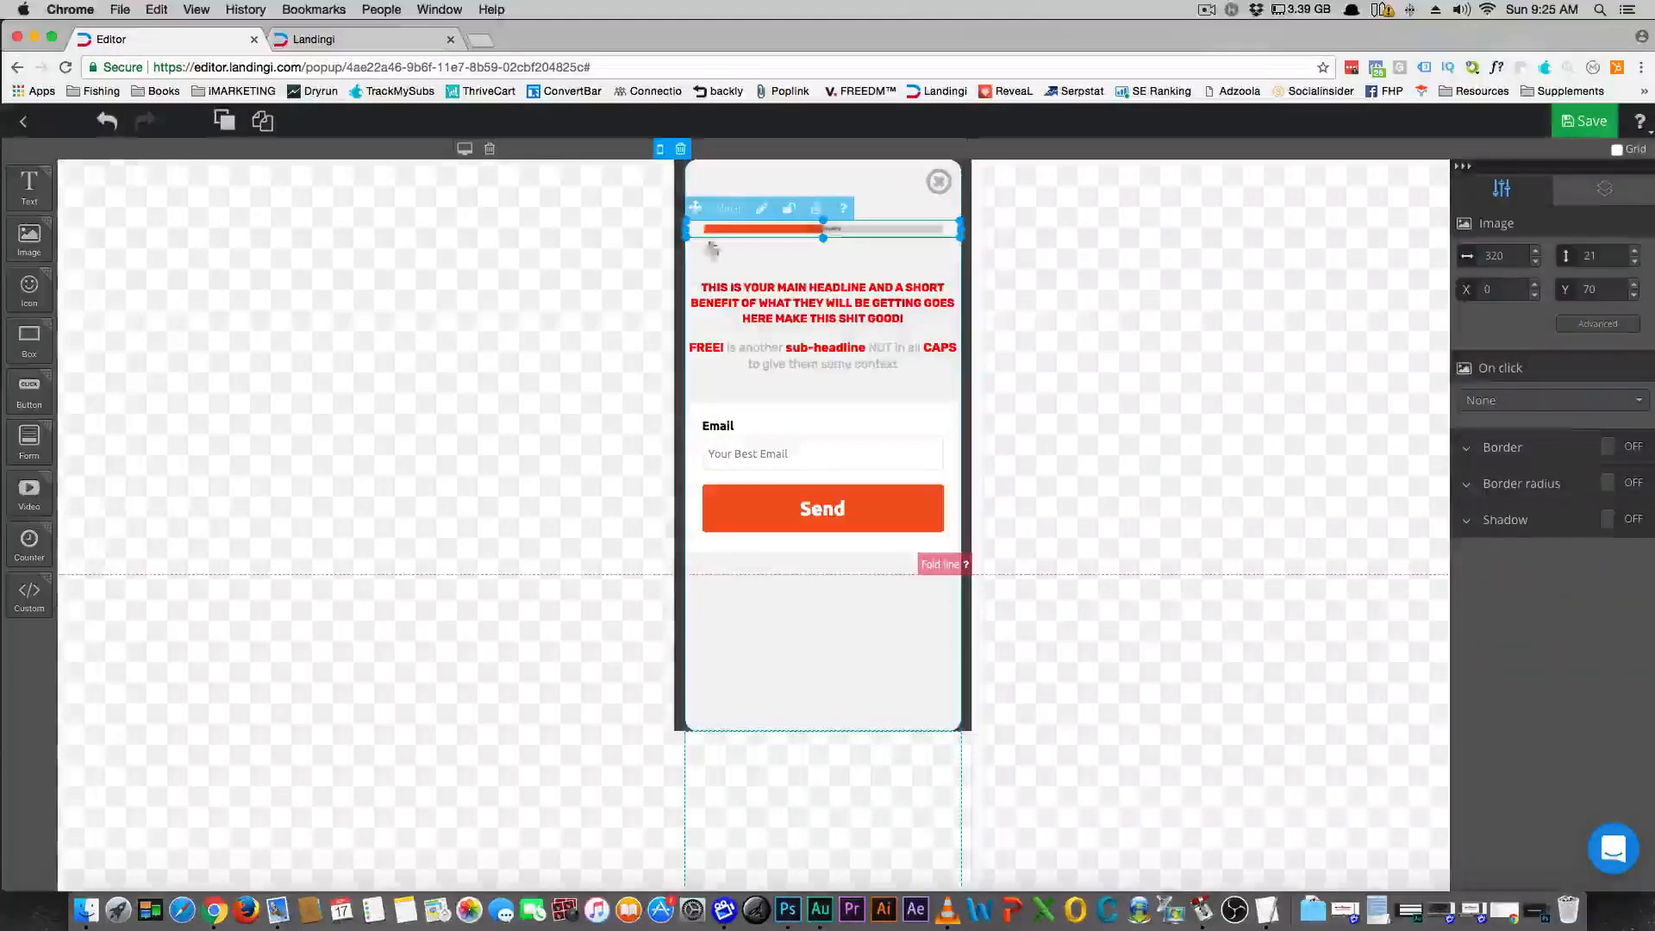
Recolour the words "is another" and "to give them some context" in the mobile sub-headline to a darker grey
{"action": "left_click", "coordinate": [749, 355]}
{"action": "double_click", "coordinate": [739, 349]}
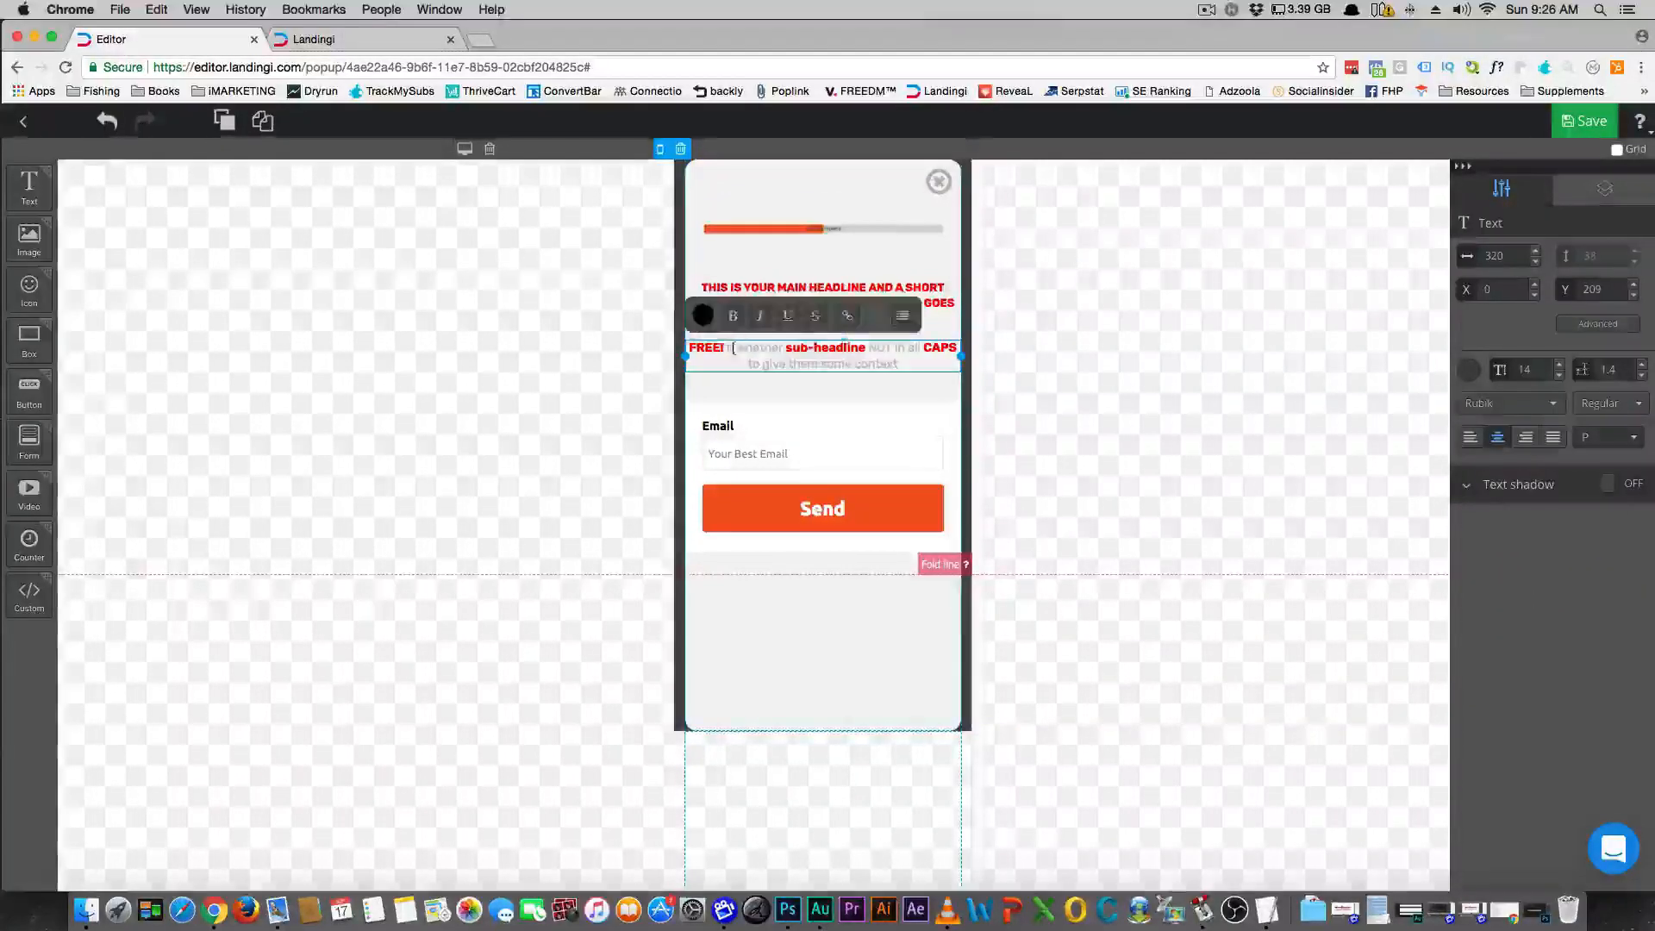
{"action": "left_click_drag", "start_coordinate": [742, 348], "coordinate": [778, 345]}
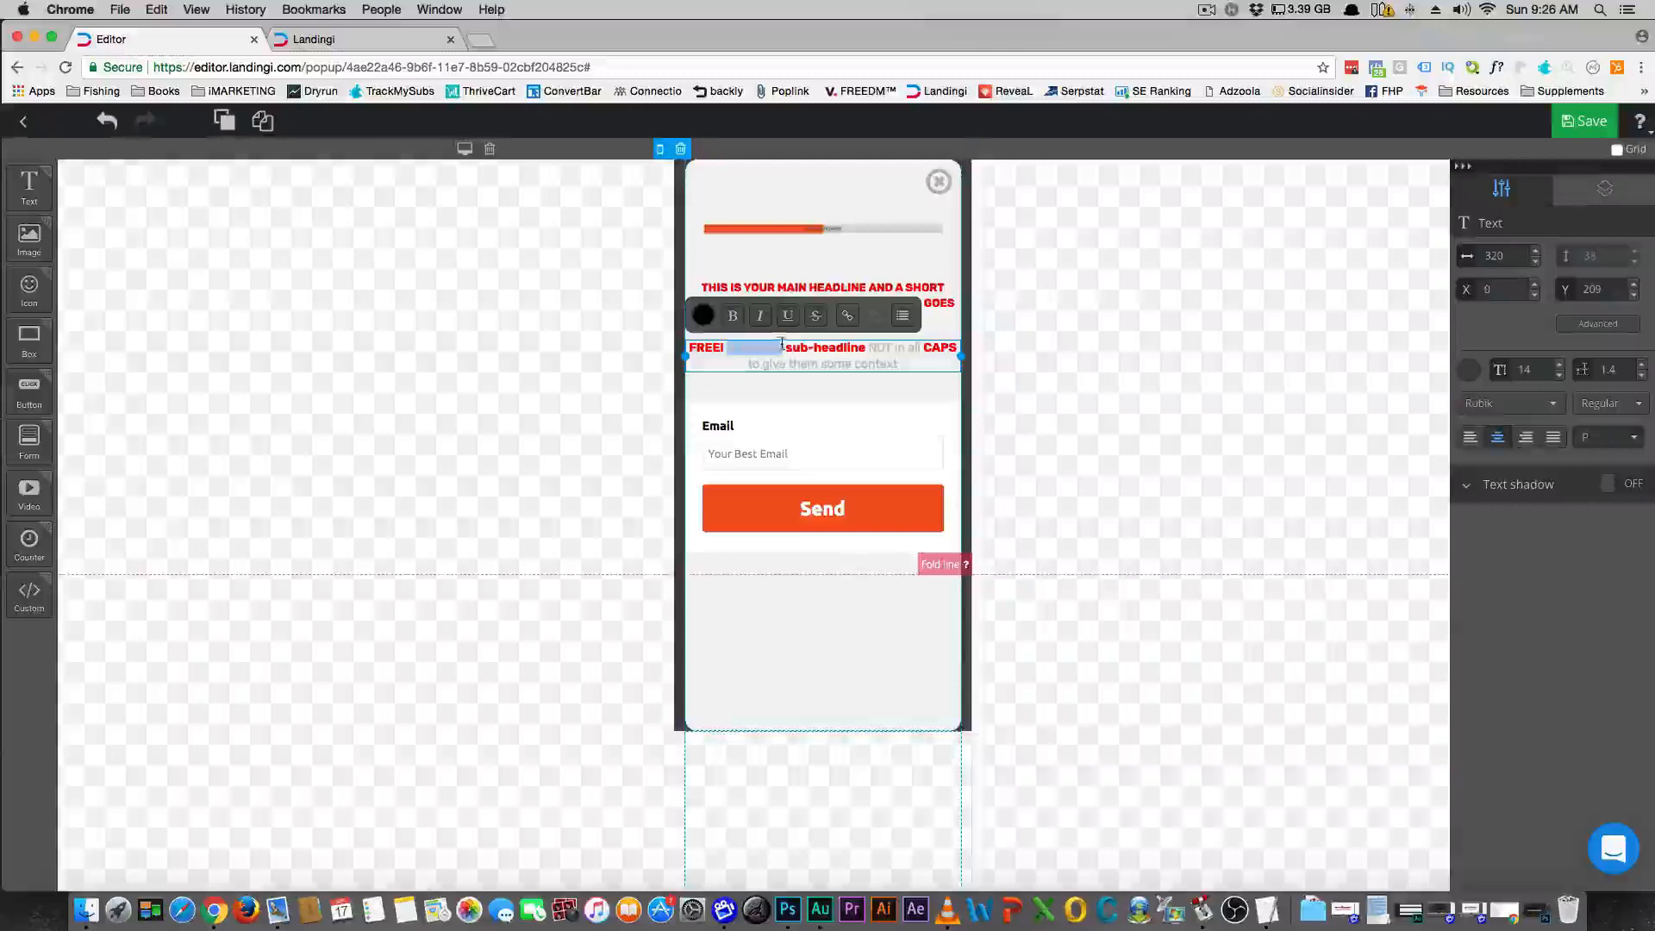
{"action": "left_click", "coordinate": [704, 316]}
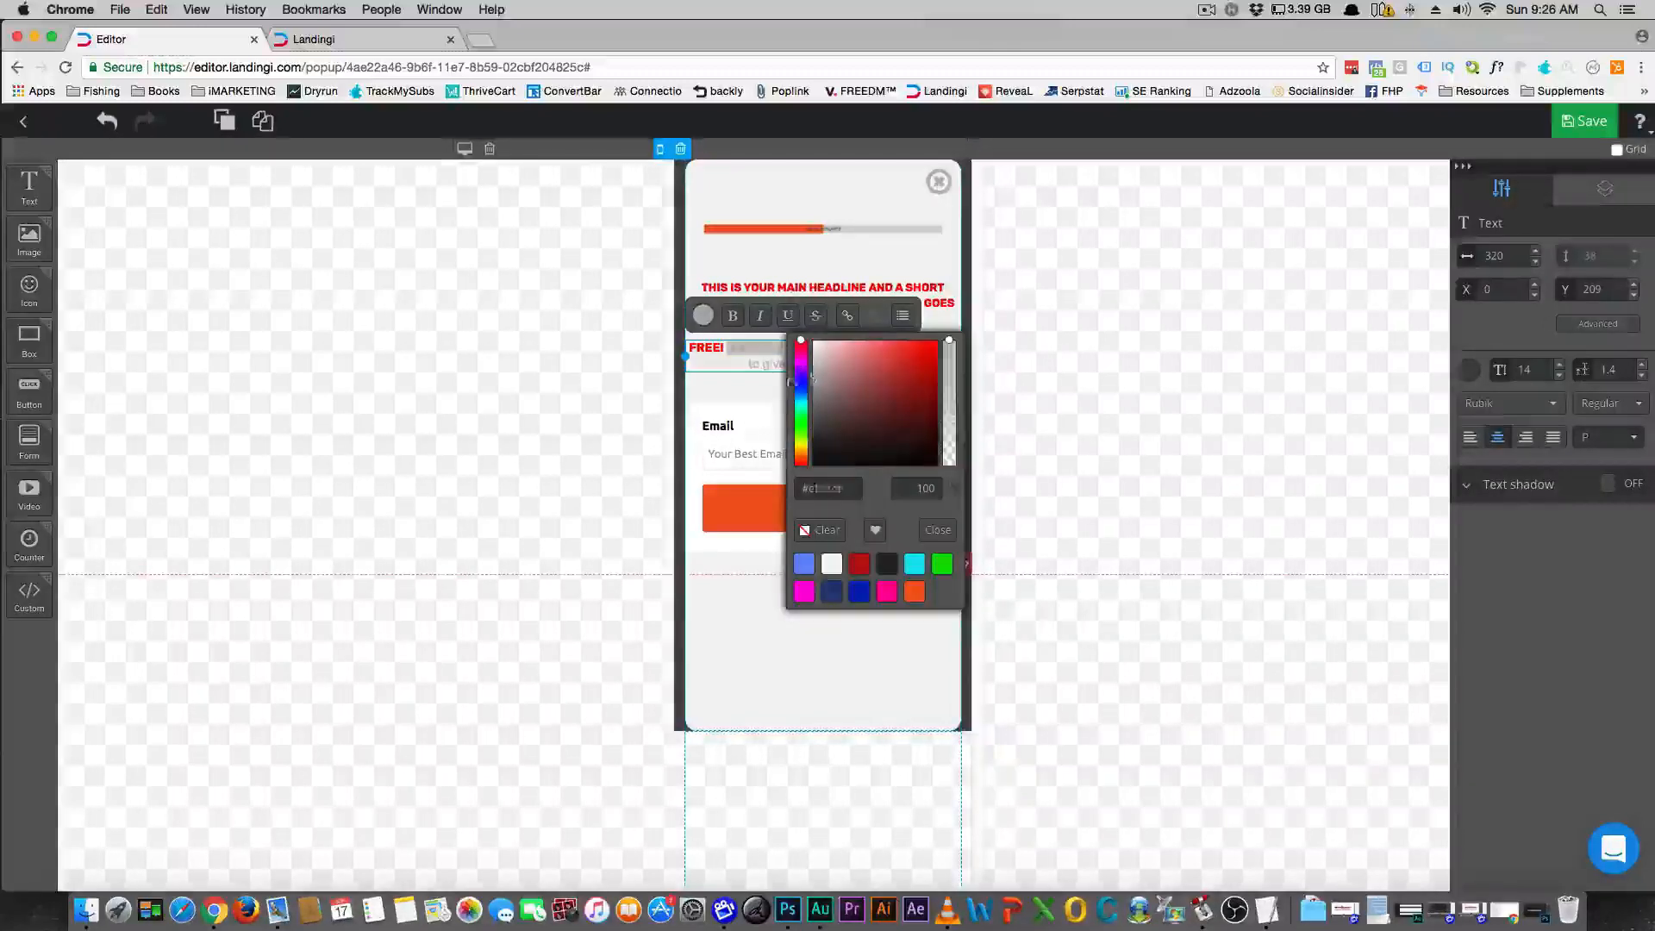
{"action": "left_click", "coordinate": [737, 363]}
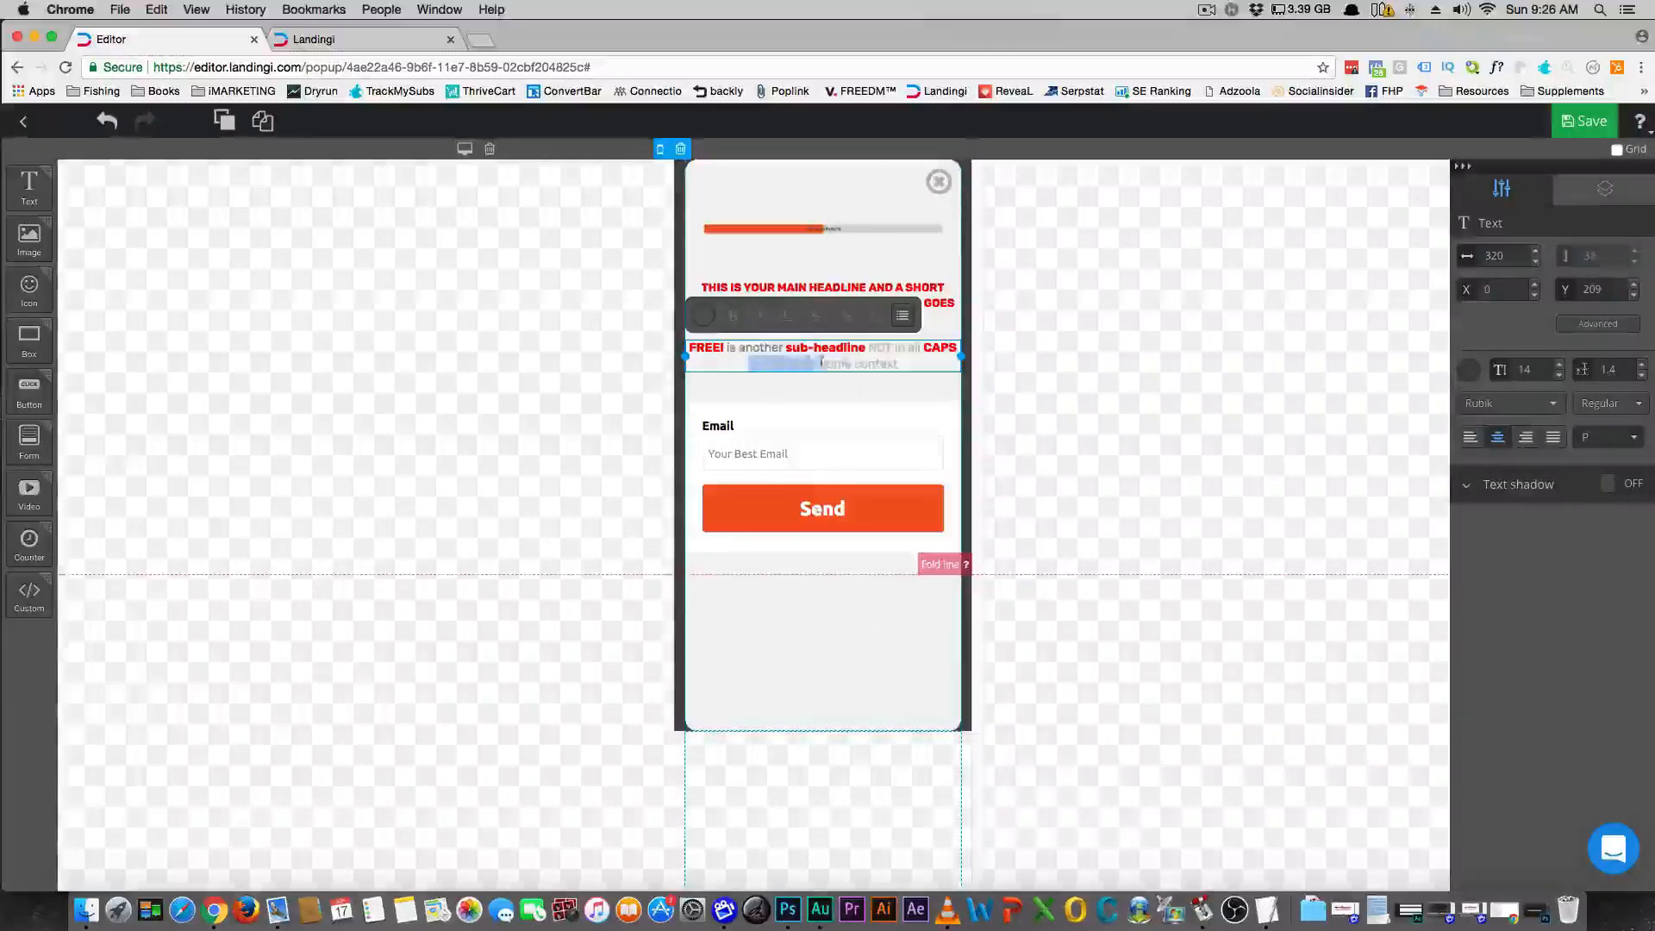
{"action": "left_click_drag", "start_coordinate": [820, 361], "coordinate": [906, 365]}
{"action": "left_click", "coordinate": [704, 316]}
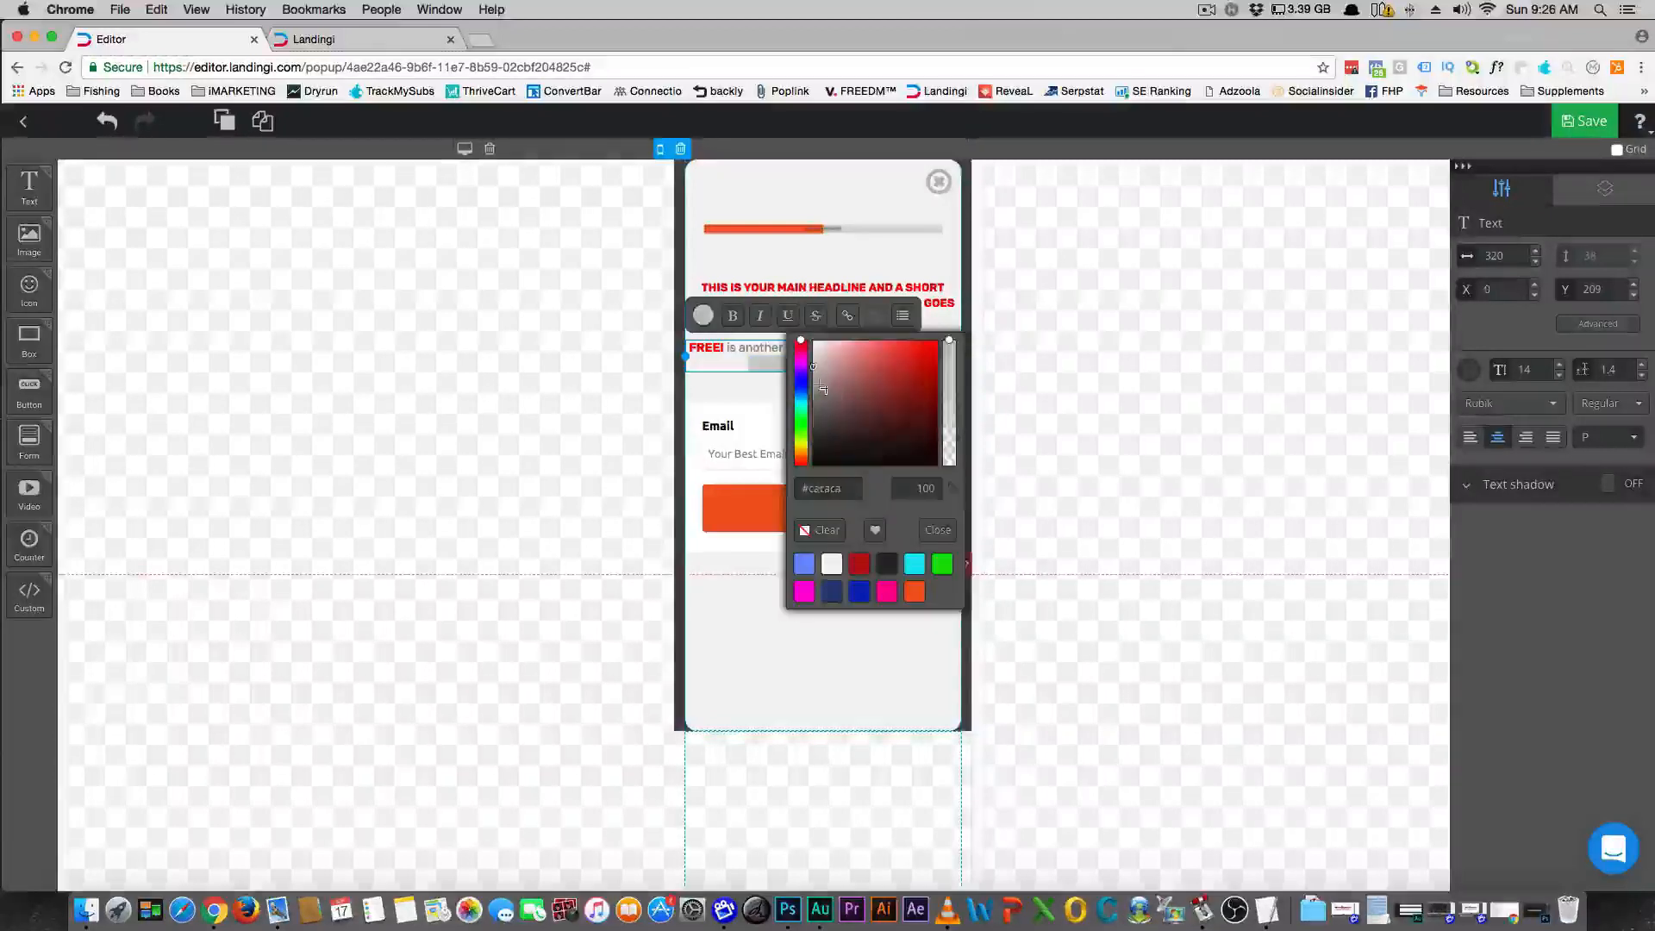
{"action": "left_click", "coordinate": [731, 396]}
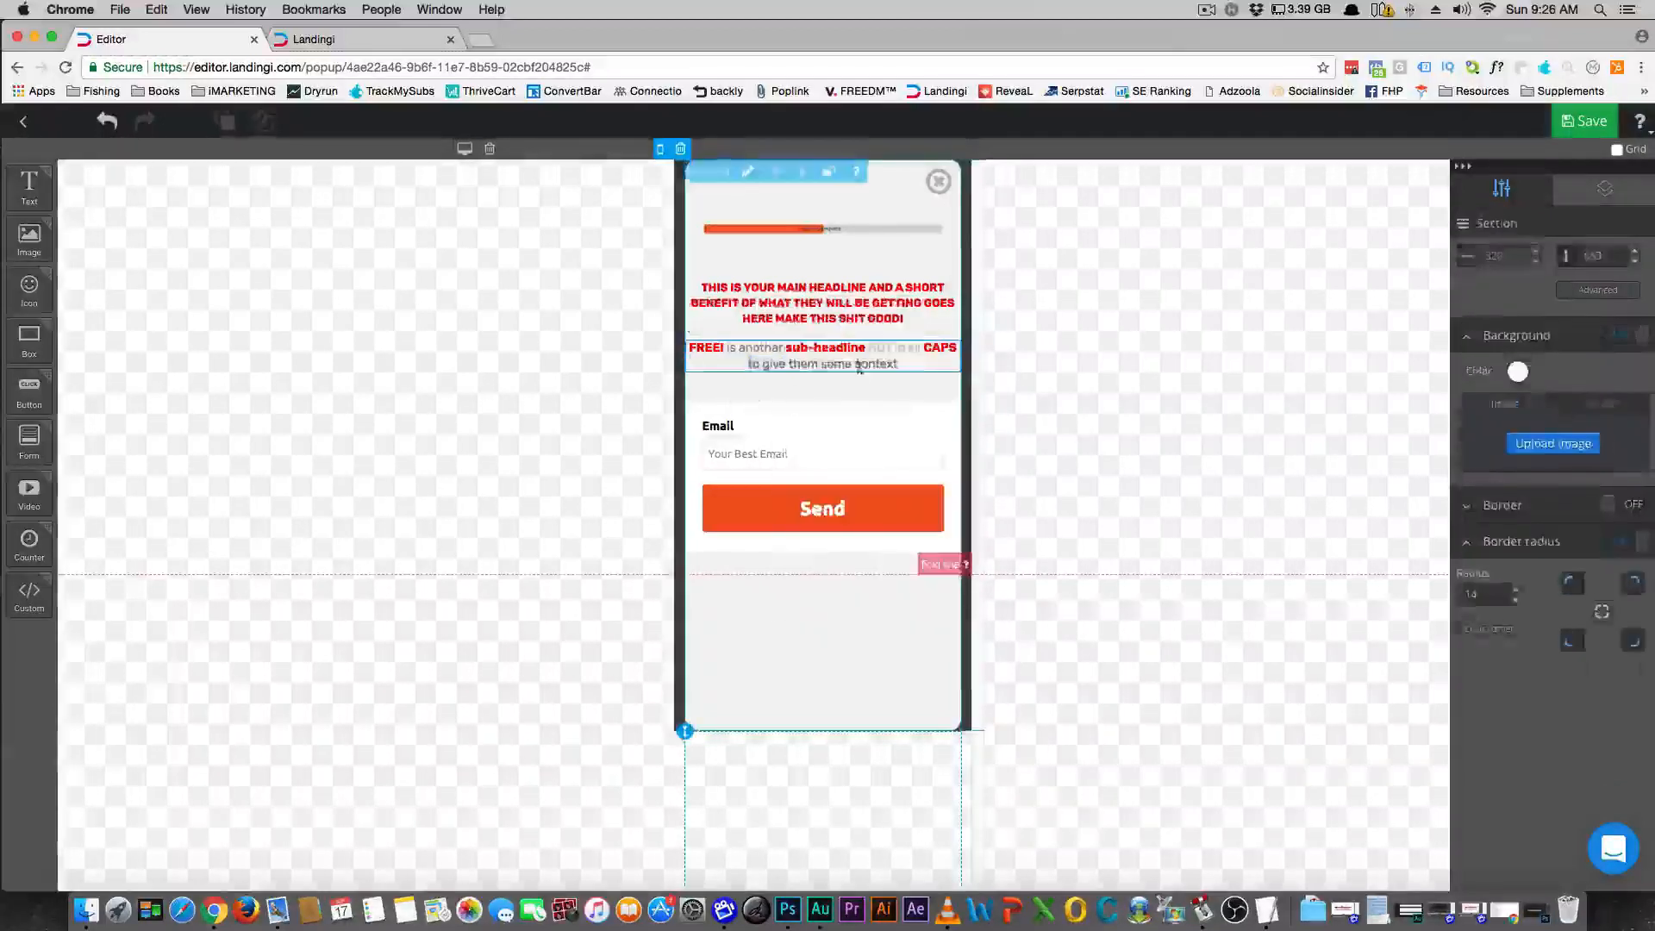
Recolour the words "NOT in all" in the mobile sub-headline to a darker grey
{"action": "left_click", "coordinate": [874, 347]}
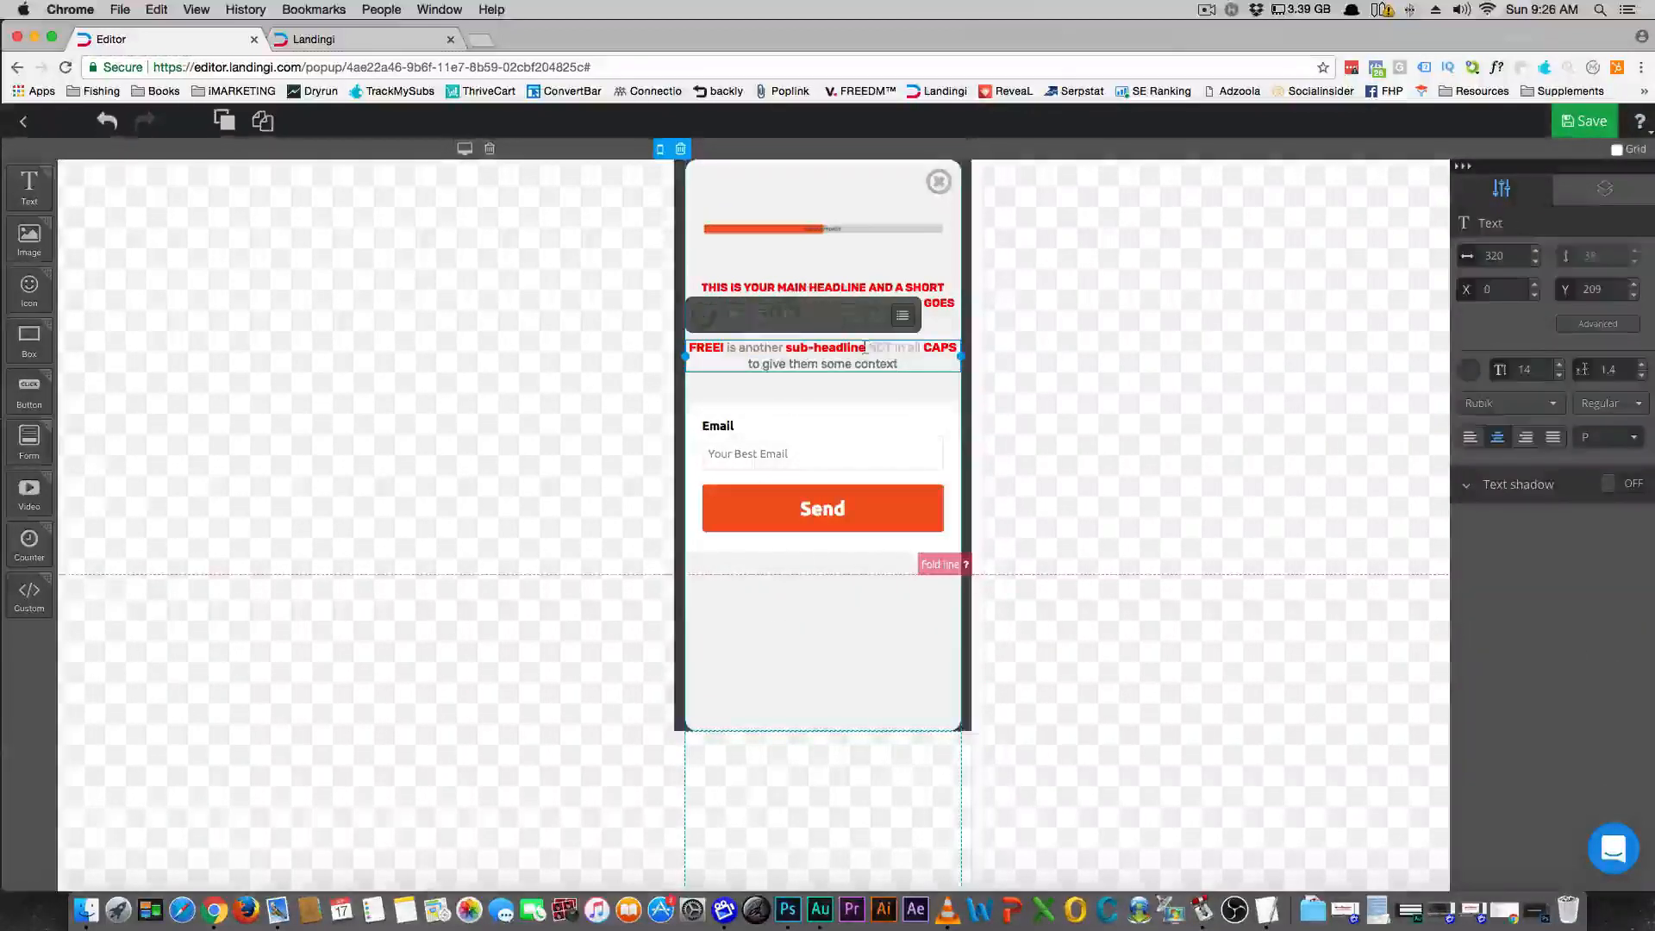
{"action": "left_click", "coordinate": [921, 347]}
{"action": "left_click_drag", "start_coordinate": [922, 347], "coordinate": [886, 351]}
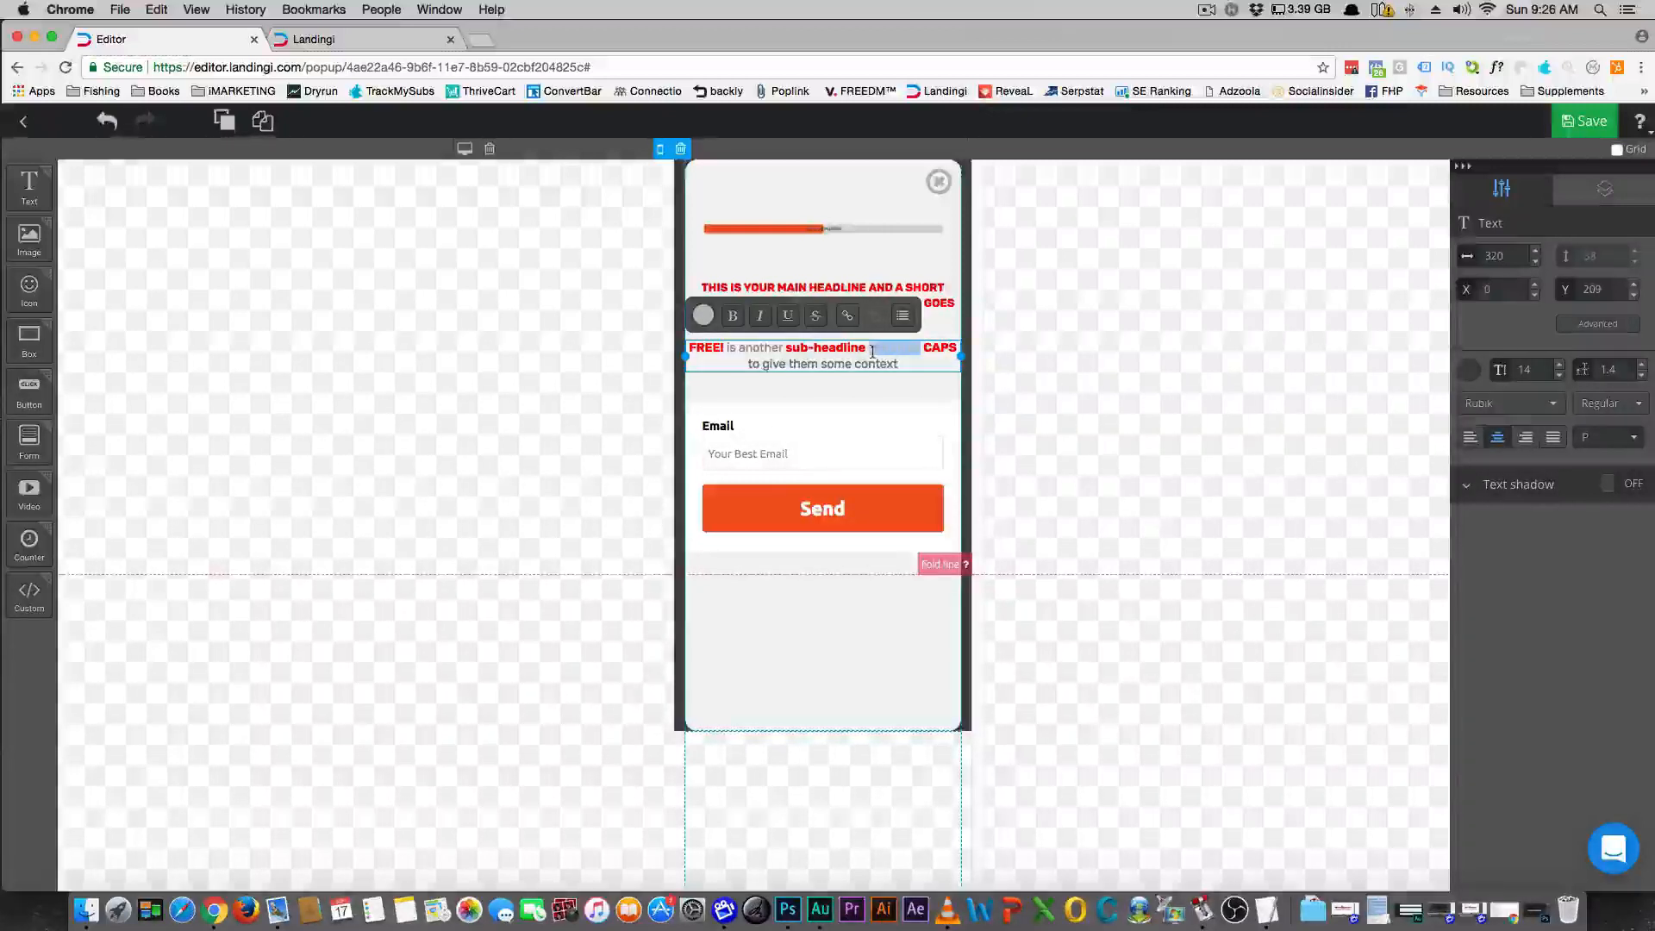
{"action": "left_click", "coordinate": [703, 315]}
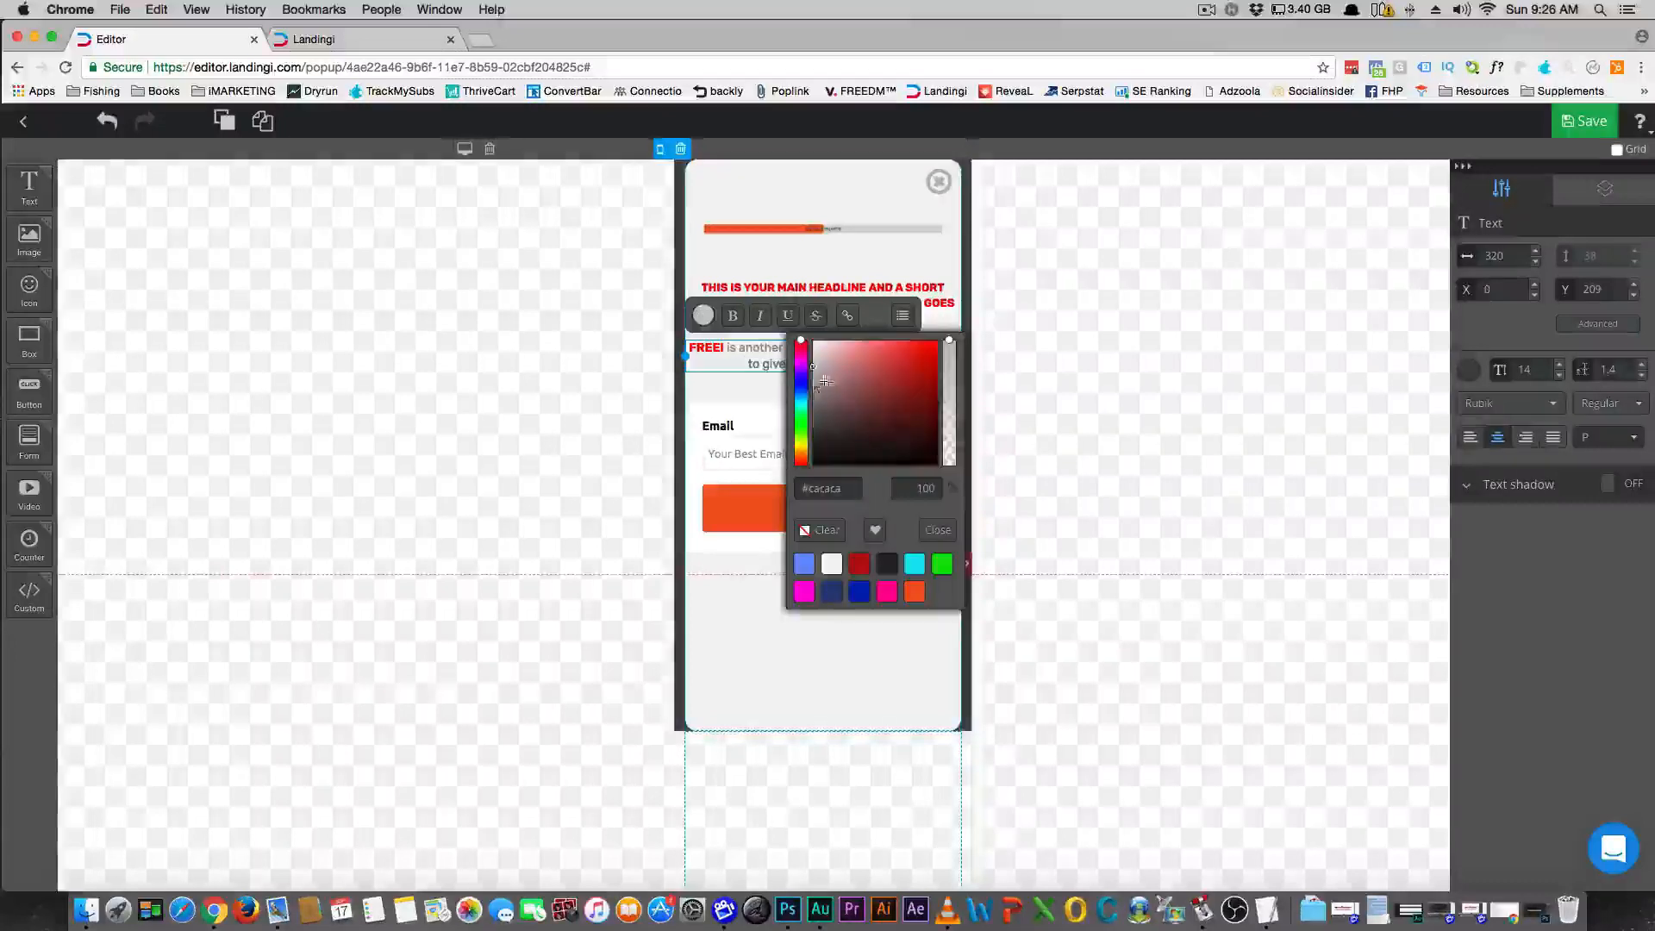
{"action": "left_click_drag", "start_coordinate": [793, 377], "coordinate": [789, 398]}
{"action": "left_click", "coordinate": [778, 390]}
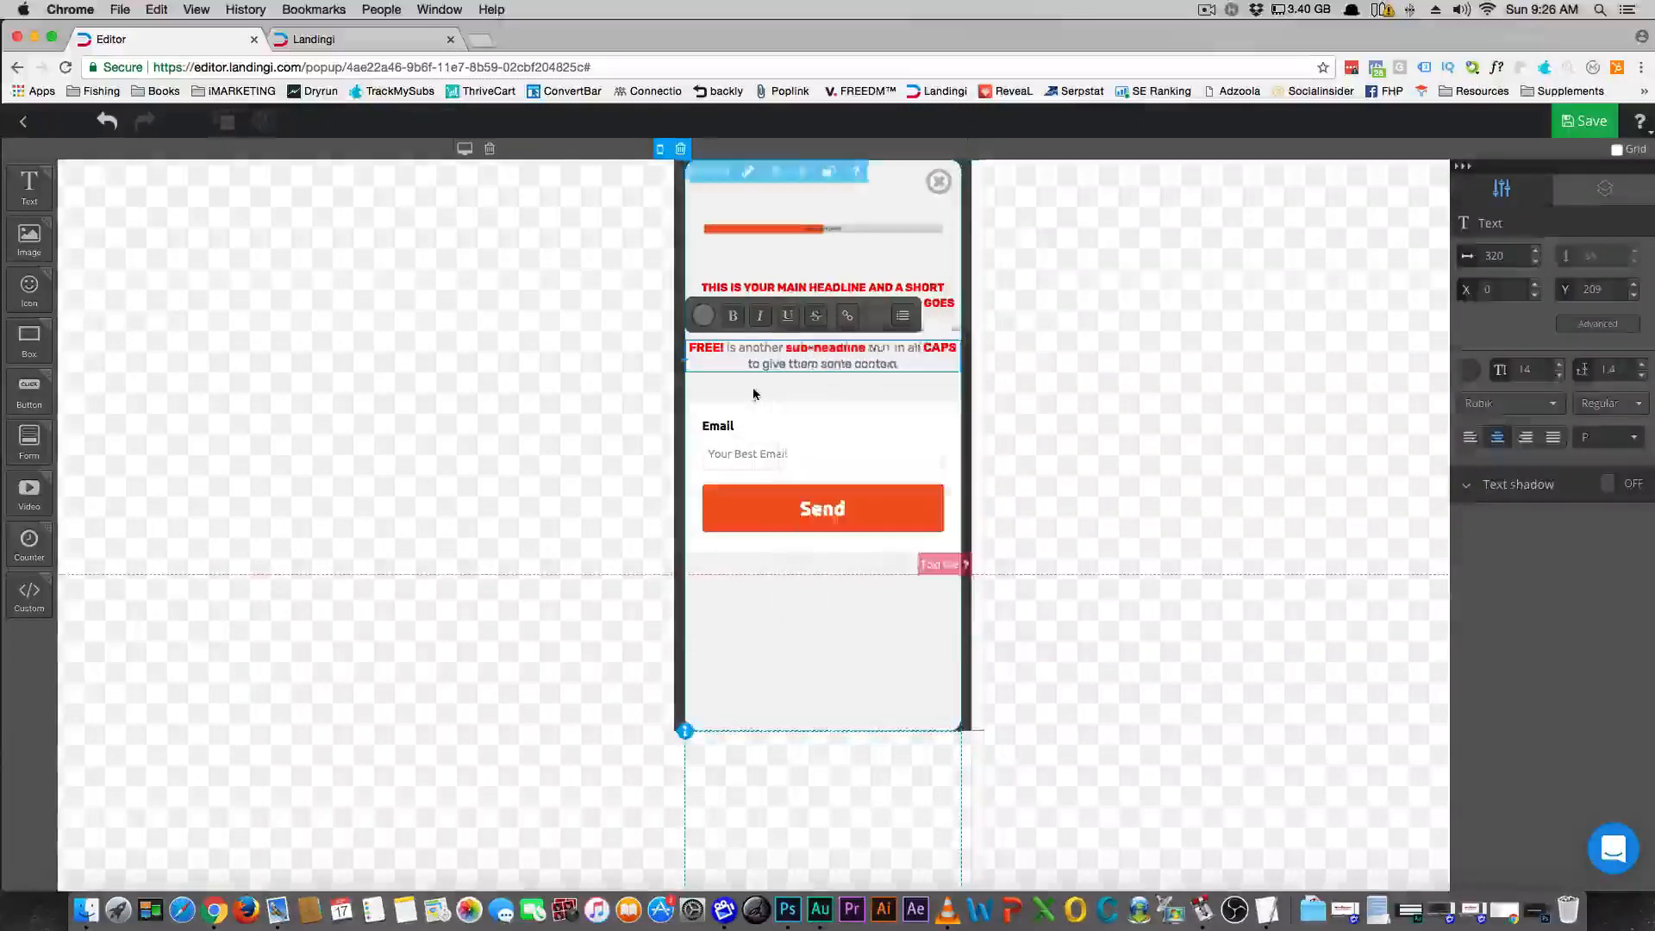
Darken the words "is another" again to match the grey of the other sub-headline words and deselect the text
{"action": "left_click", "coordinate": [739, 352]}
{"action": "left_click", "coordinate": [729, 347]}
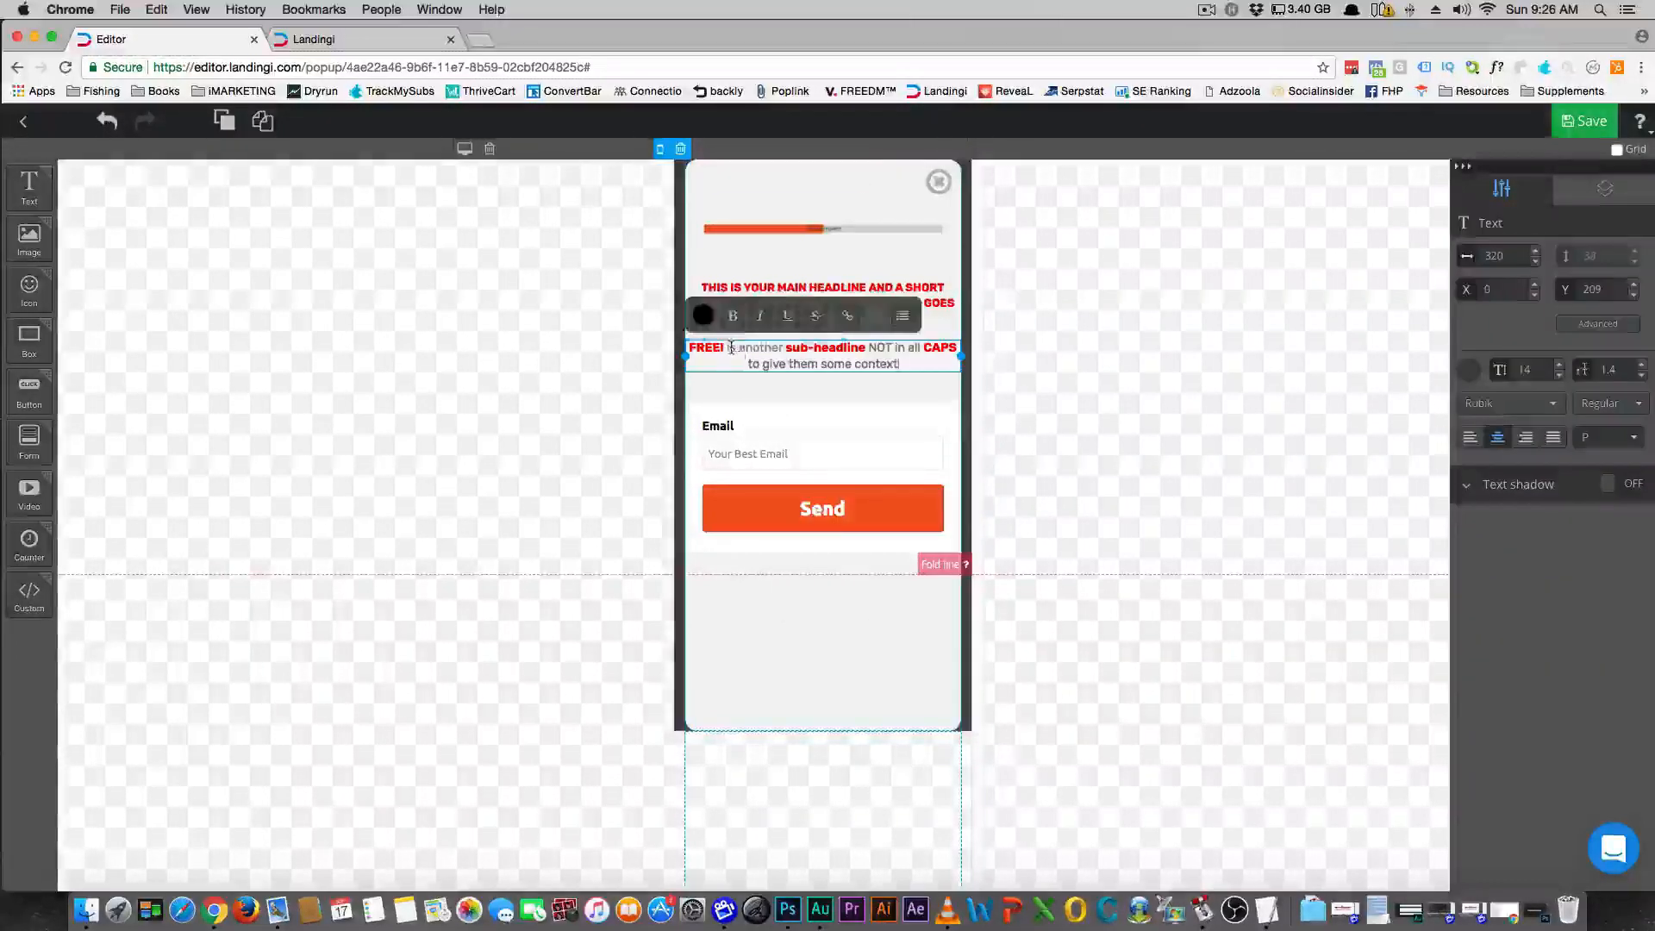
{"action": "mouse_move", "coordinate": [762, 347]}
{"action": "left_mouse_down"}
{"action": "mouse_move", "coordinate": [782, 346]}
{"action": "mouse_move", "coordinate": [803, 398]}
{"action": "left_mouse_up"}
{"action": "left_click", "coordinate": [702, 315]}
{"action": "left_click", "coordinate": [737, 397]}
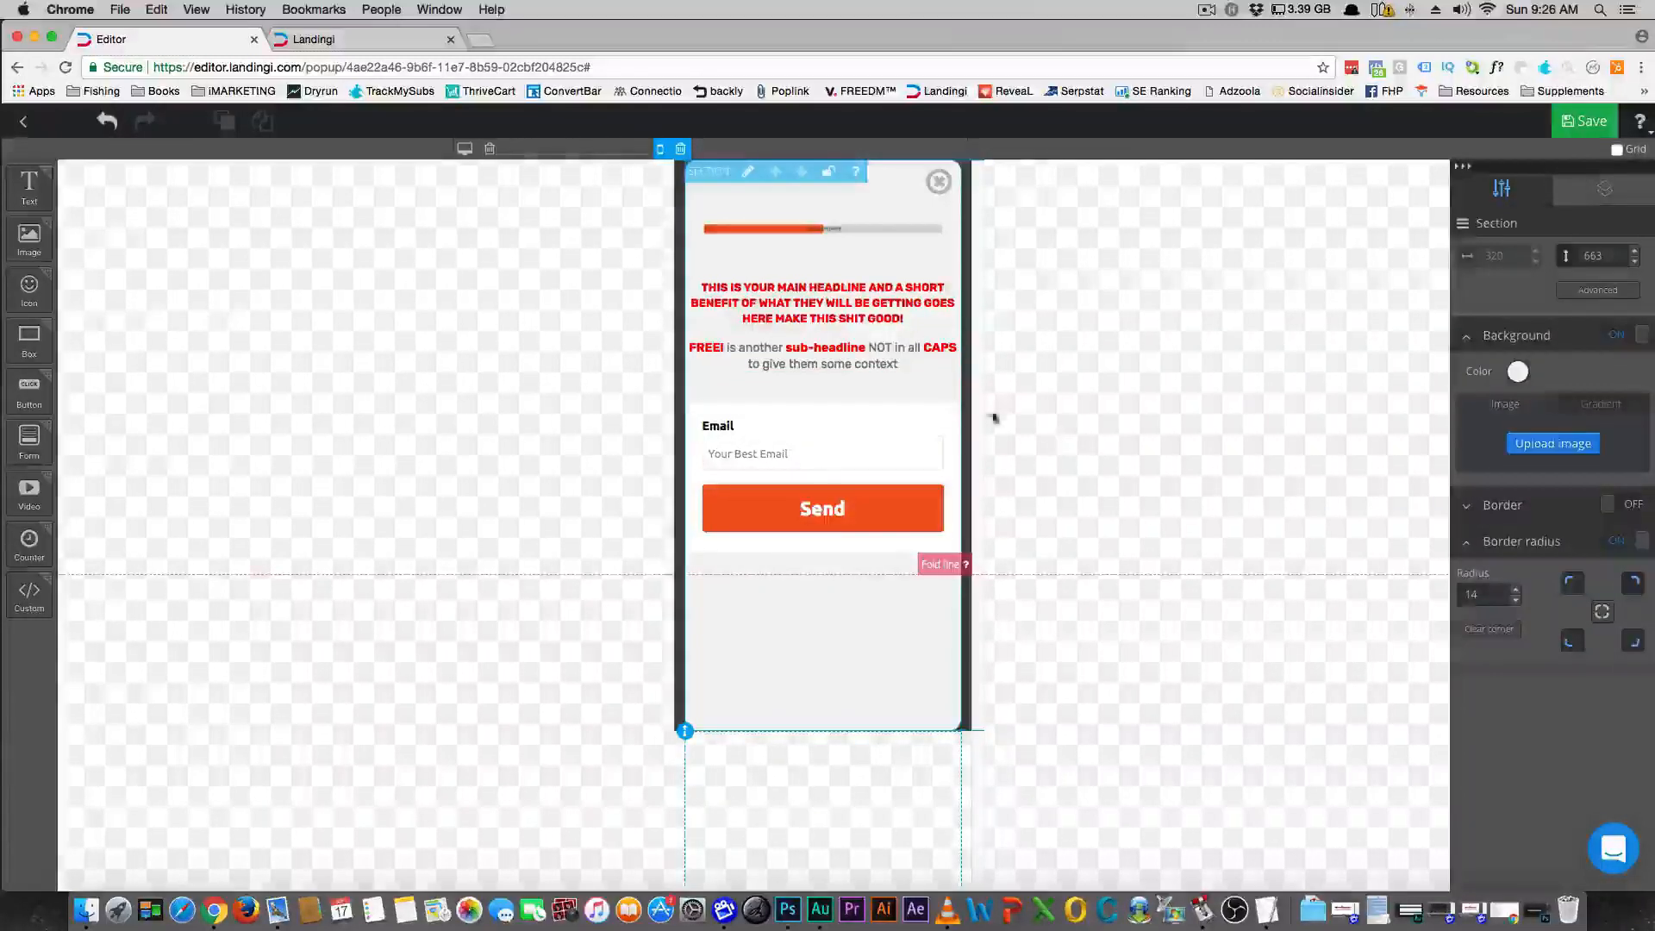
Move the mobile form up to Y 272 and shorten the popup section's height to 485
{"action": "left_click", "coordinate": [750, 461]}
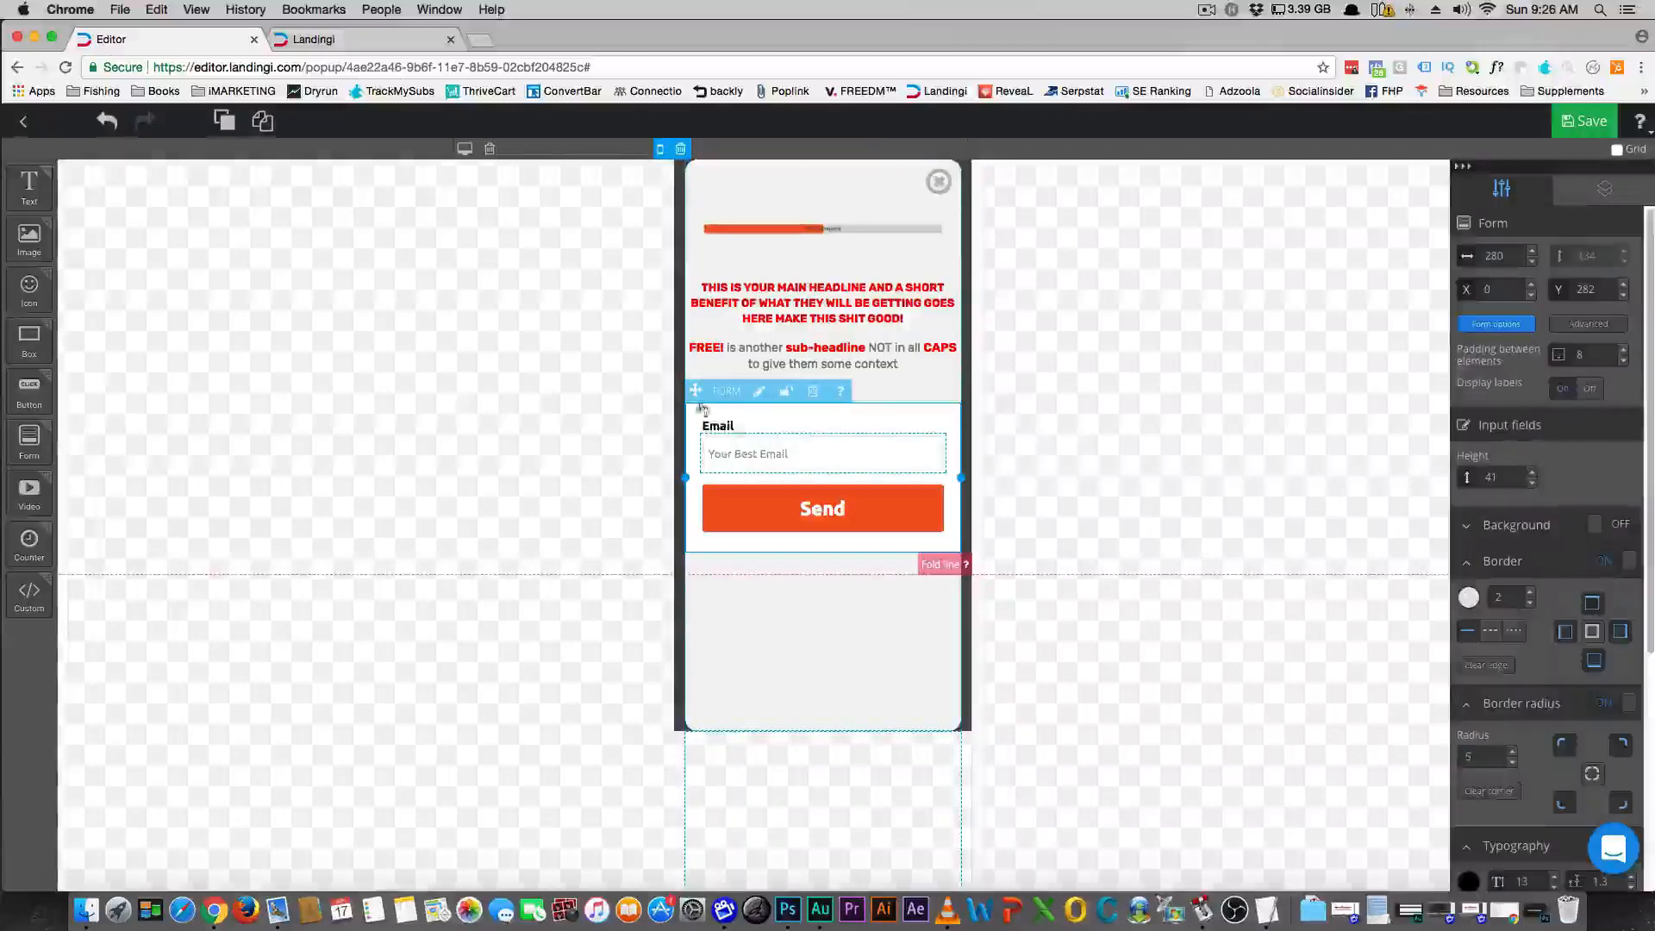
{"action": "left_click_drag", "start_coordinate": [693, 394], "coordinate": [693, 387]}
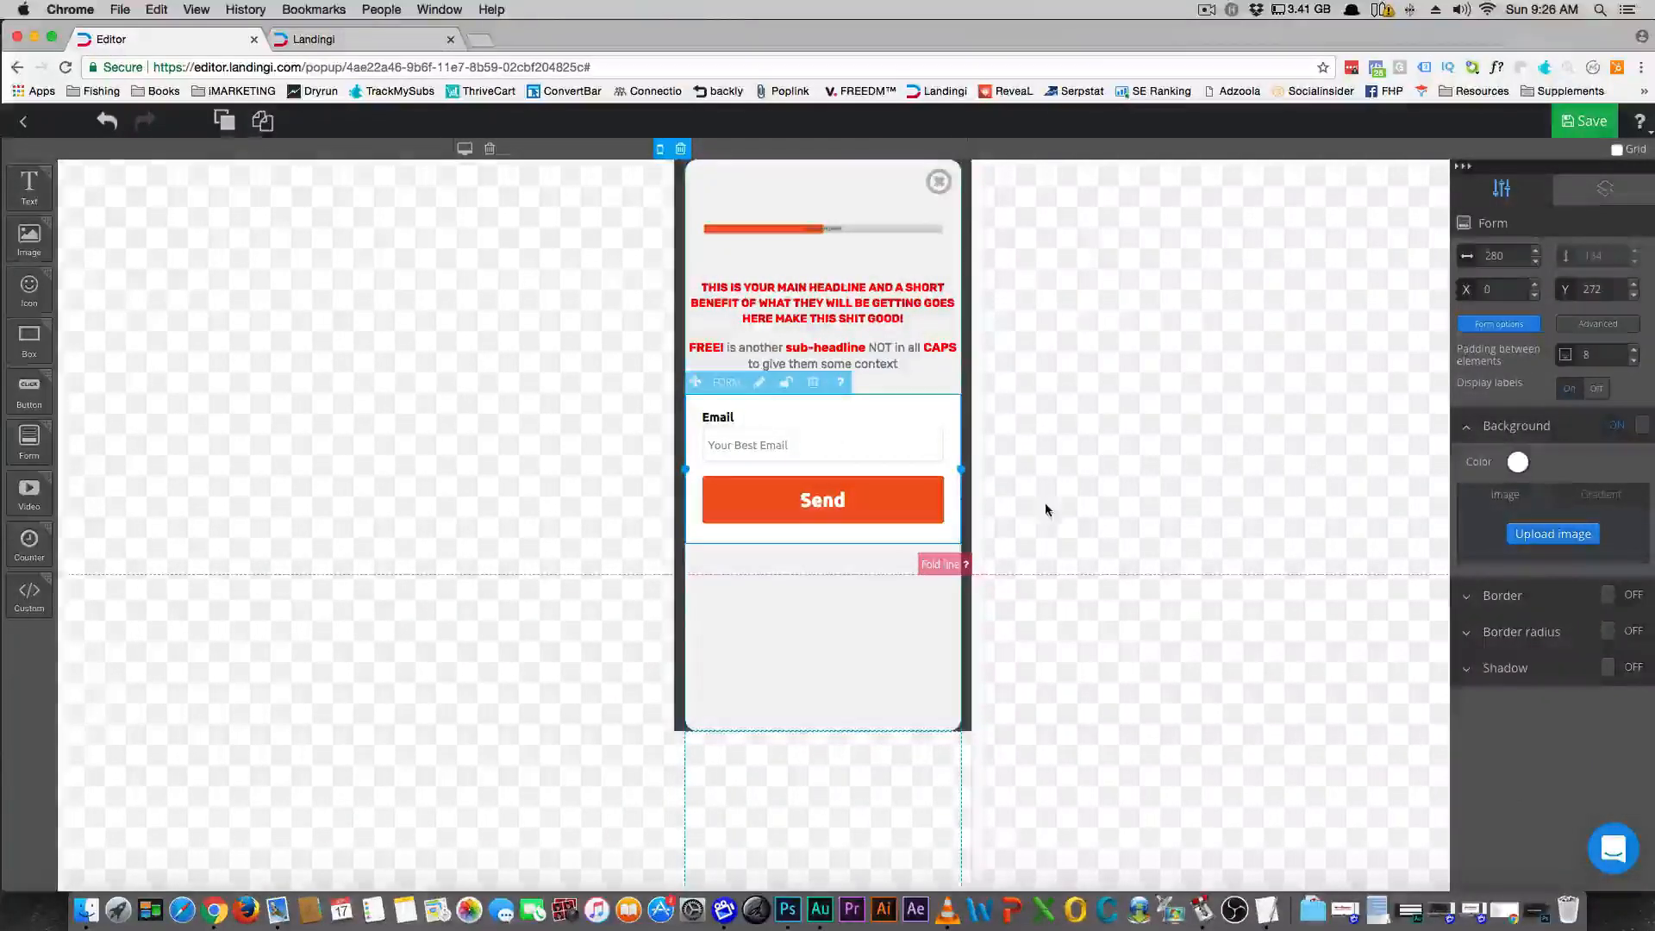
{"action": "left_click", "coordinate": [819, 622]}
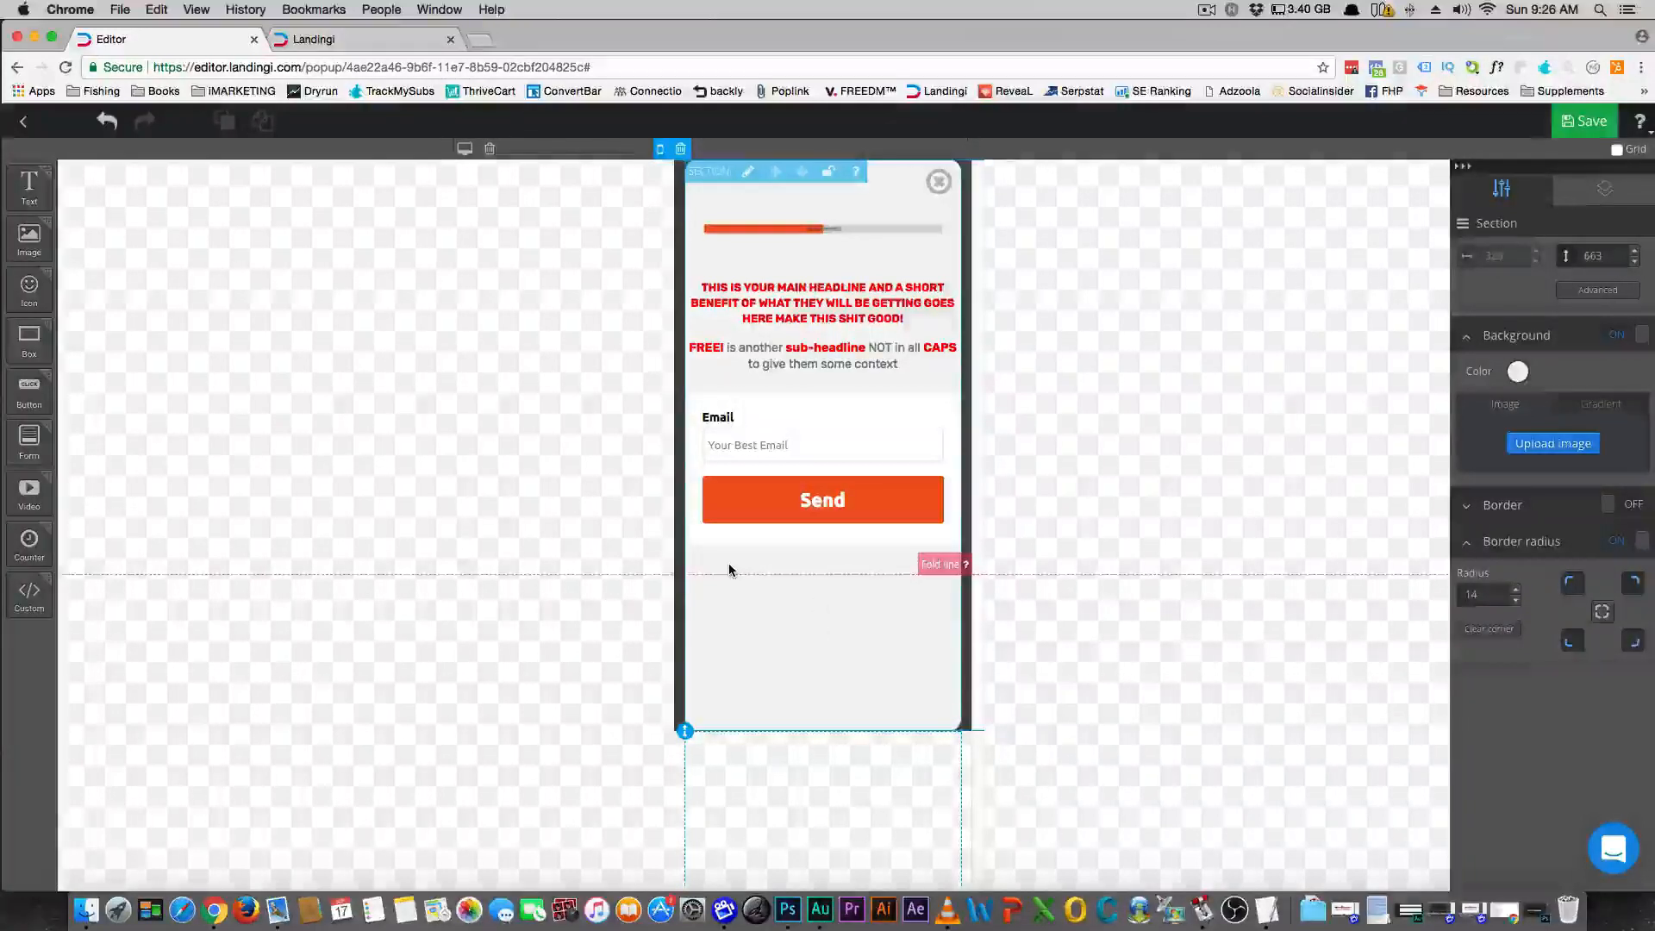
{"action": "left_click_drag", "start_coordinate": [685, 727], "coordinate": [696, 574]}
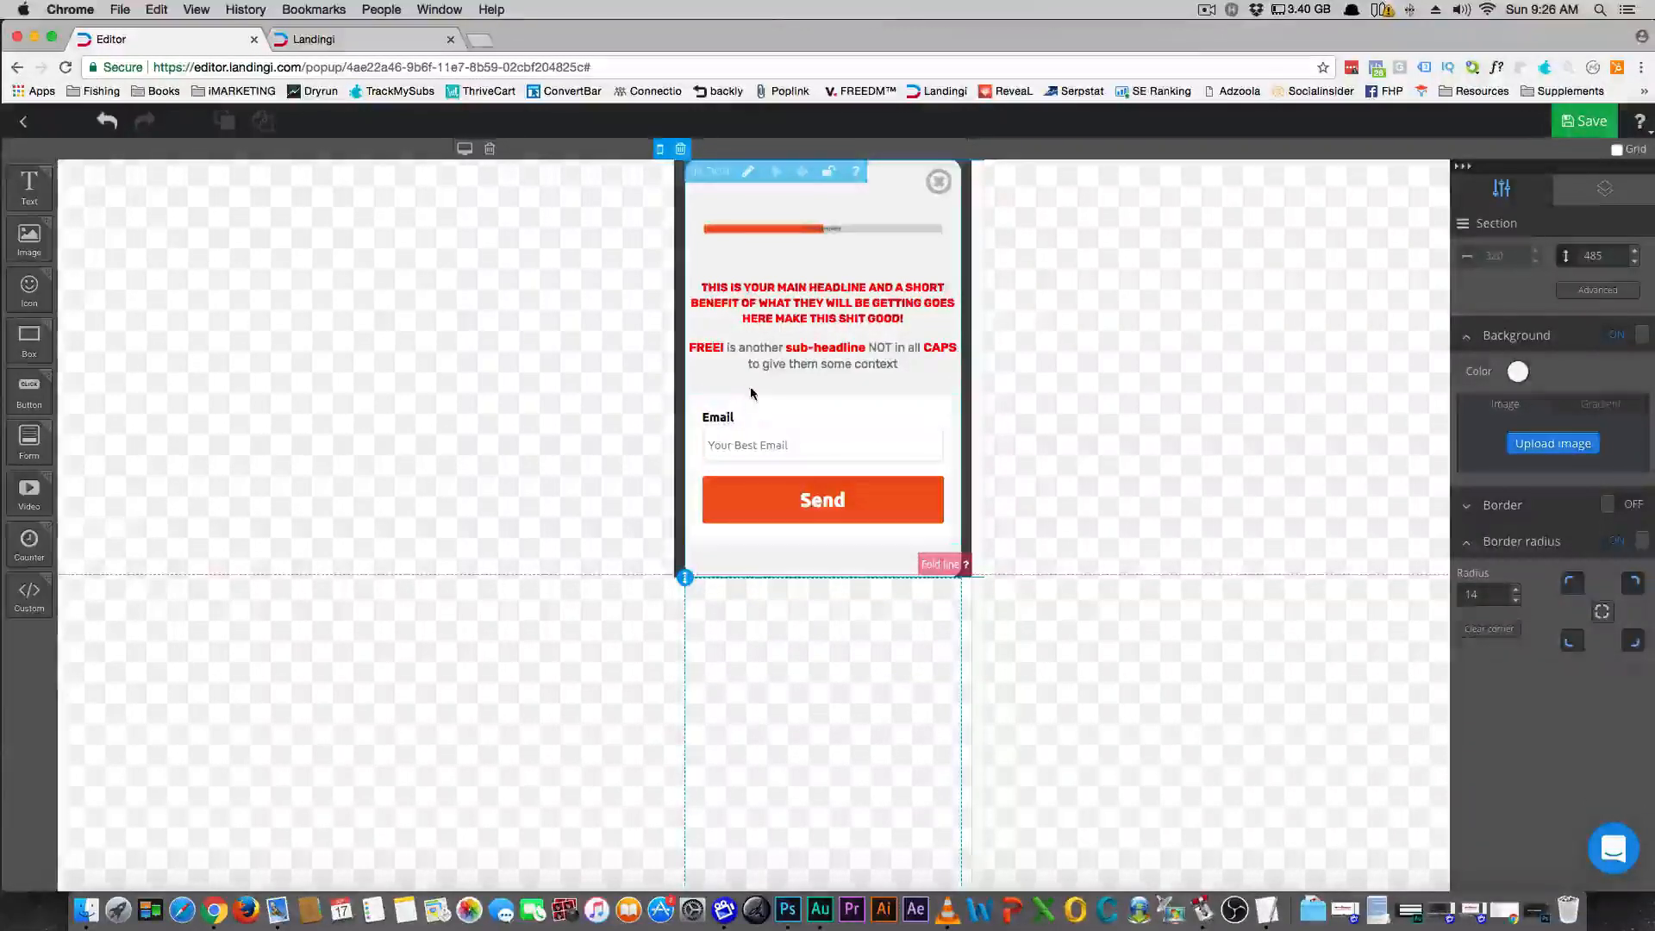
In the desktop version, set the popup section's background colour to white (#ffffff) and check the mobile version
{"action": "left_click", "coordinate": [465, 152]}
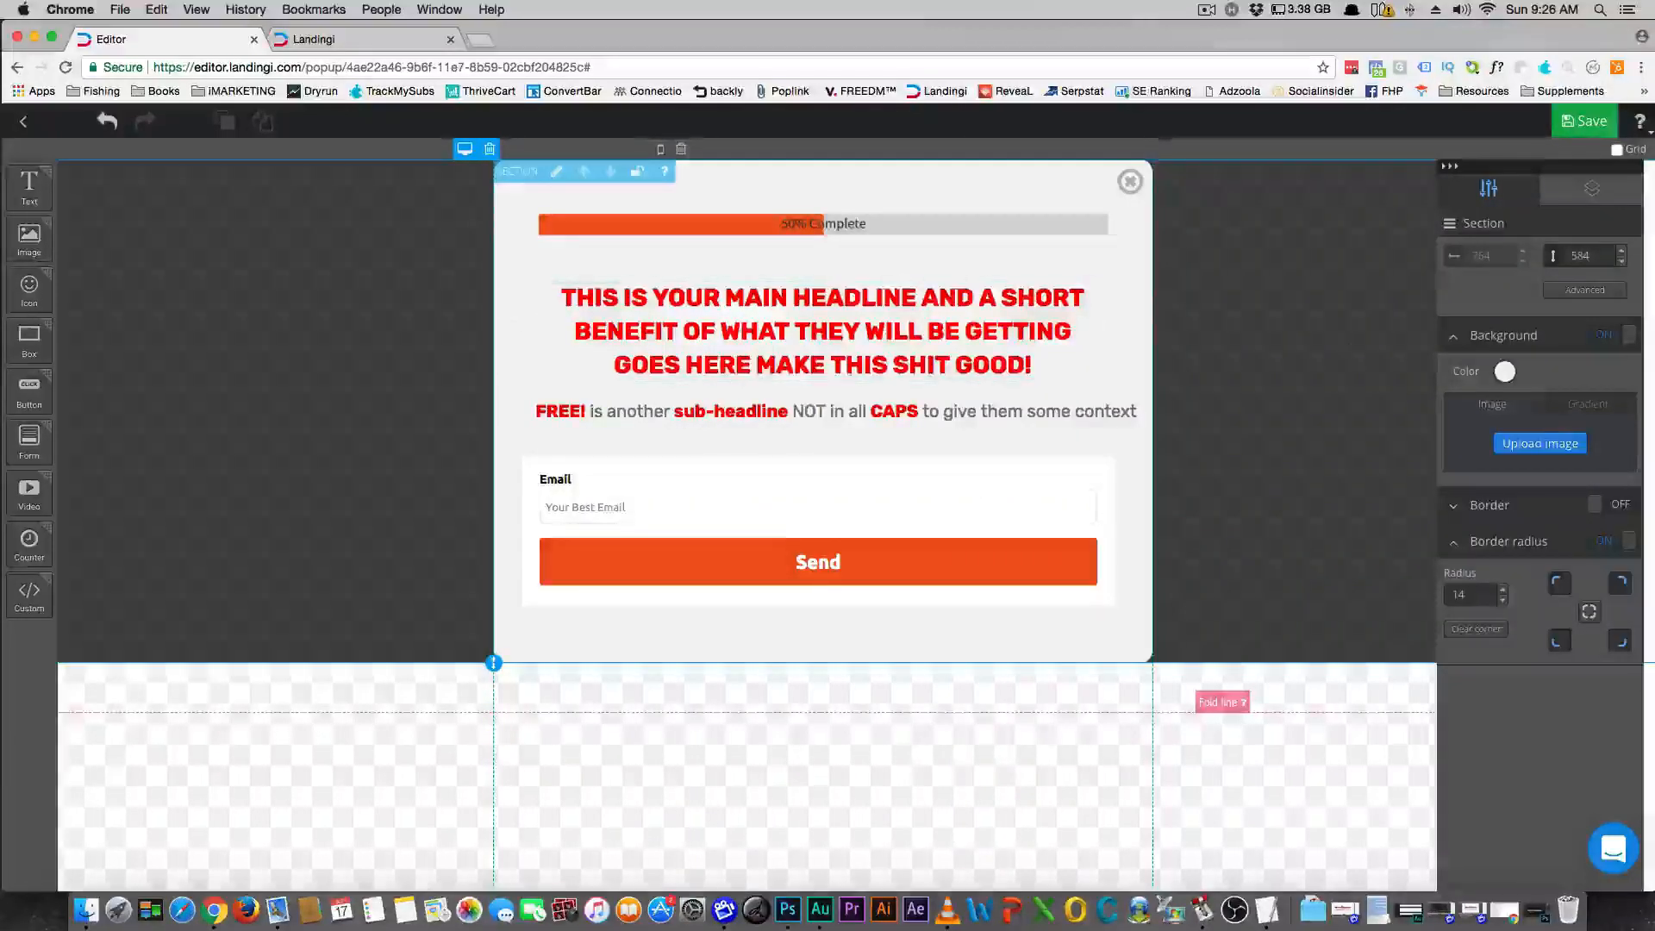
{"action": "left_click", "coordinate": [1505, 371]}
{"action": "left_click_drag", "start_coordinate": [1516, 425], "coordinate": [1431, 360]}
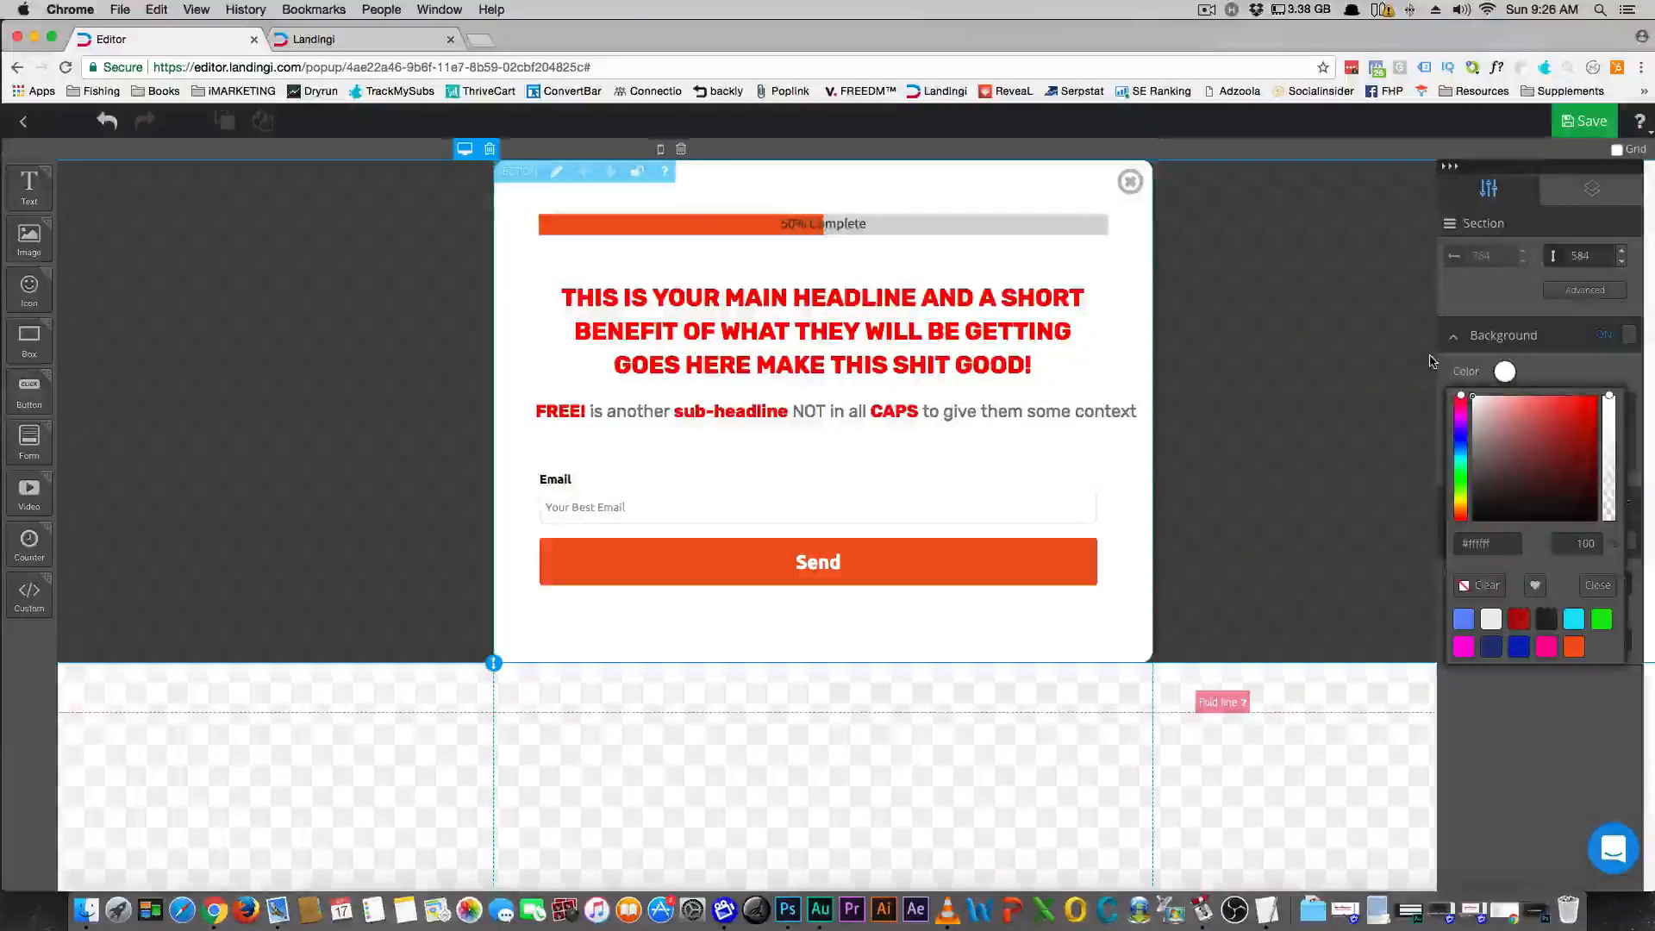
{"action": "left_click", "coordinate": [737, 449]}
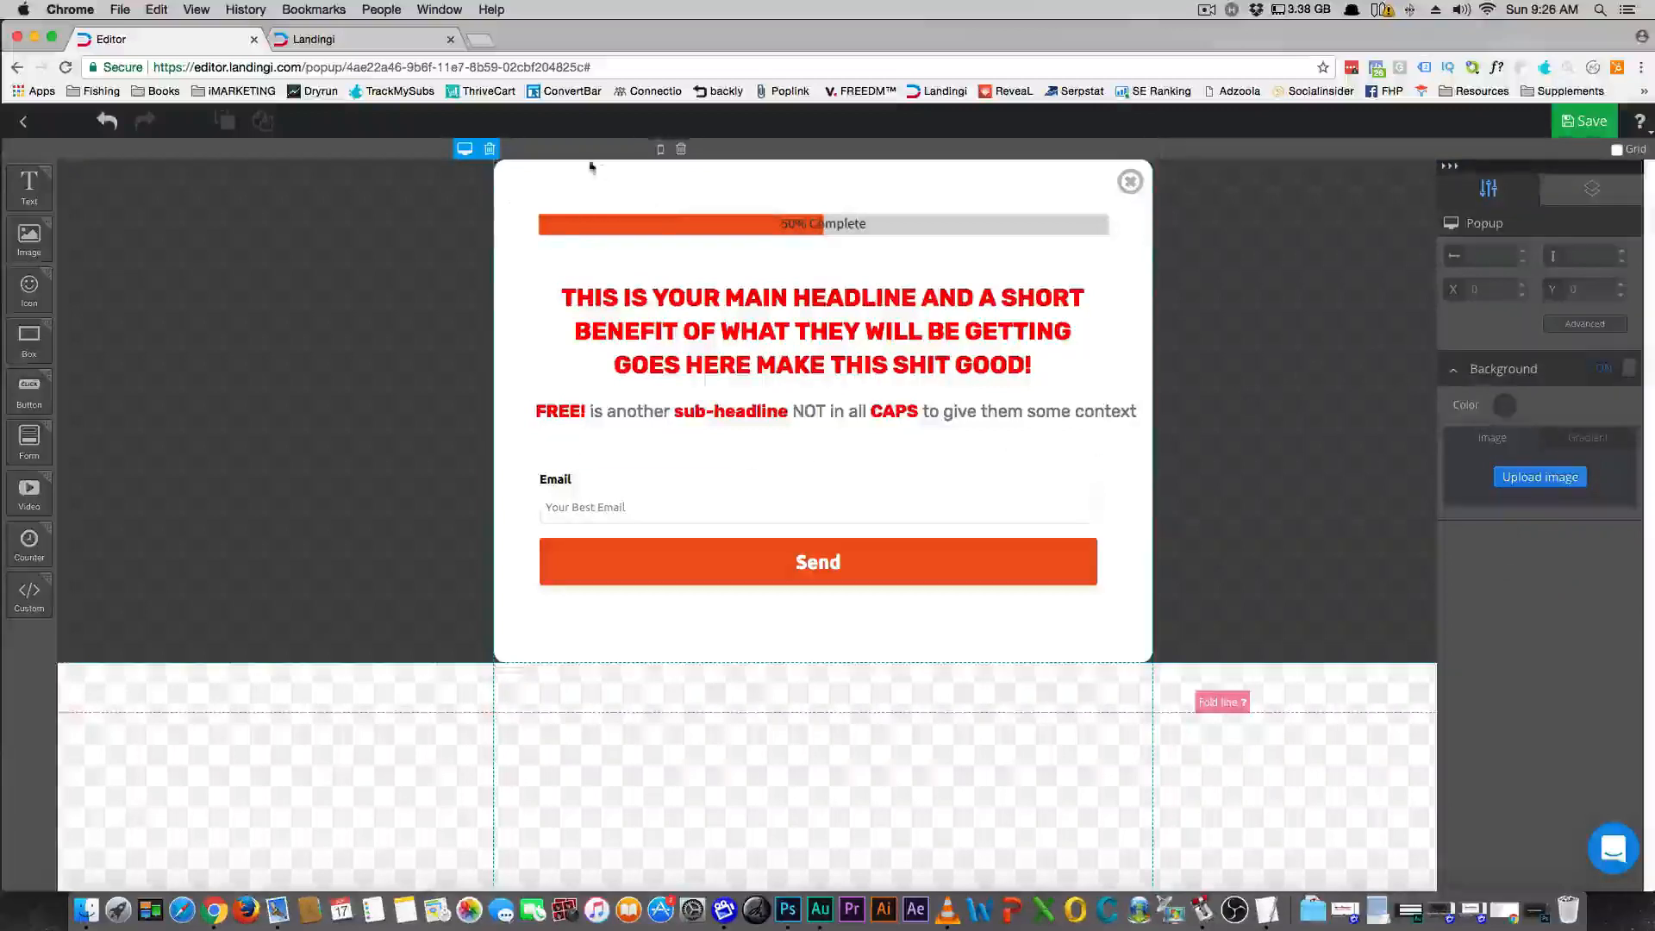
{"action": "left_click", "coordinate": [660, 149]}
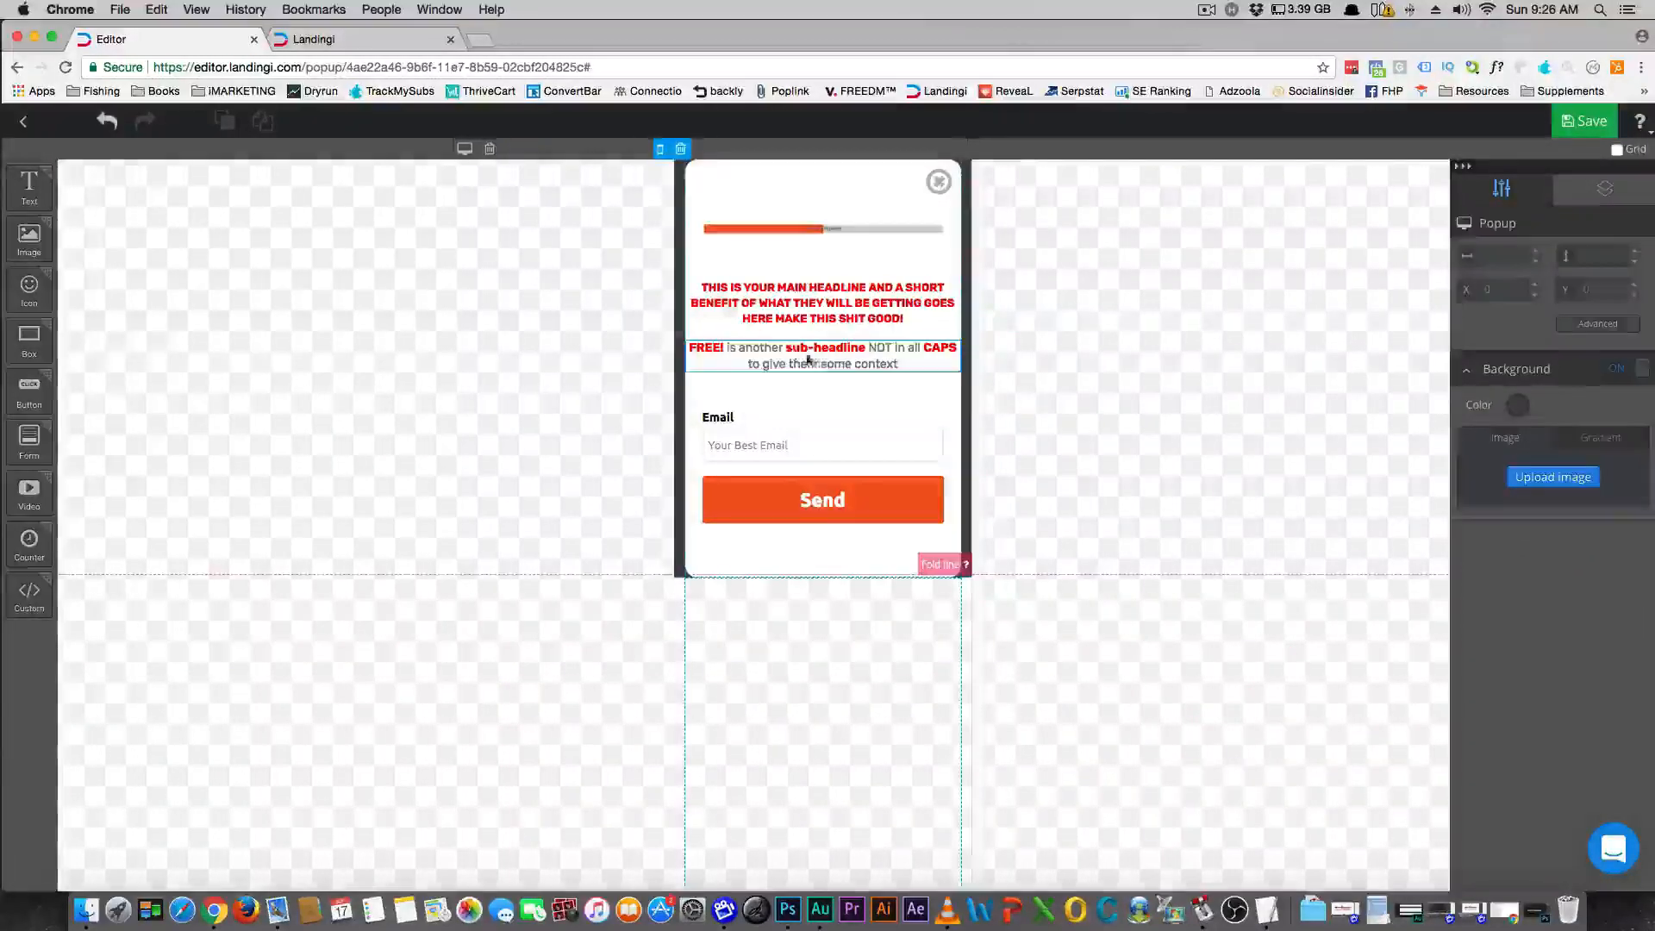
{"action": "left_click", "coordinate": [825, 445]}
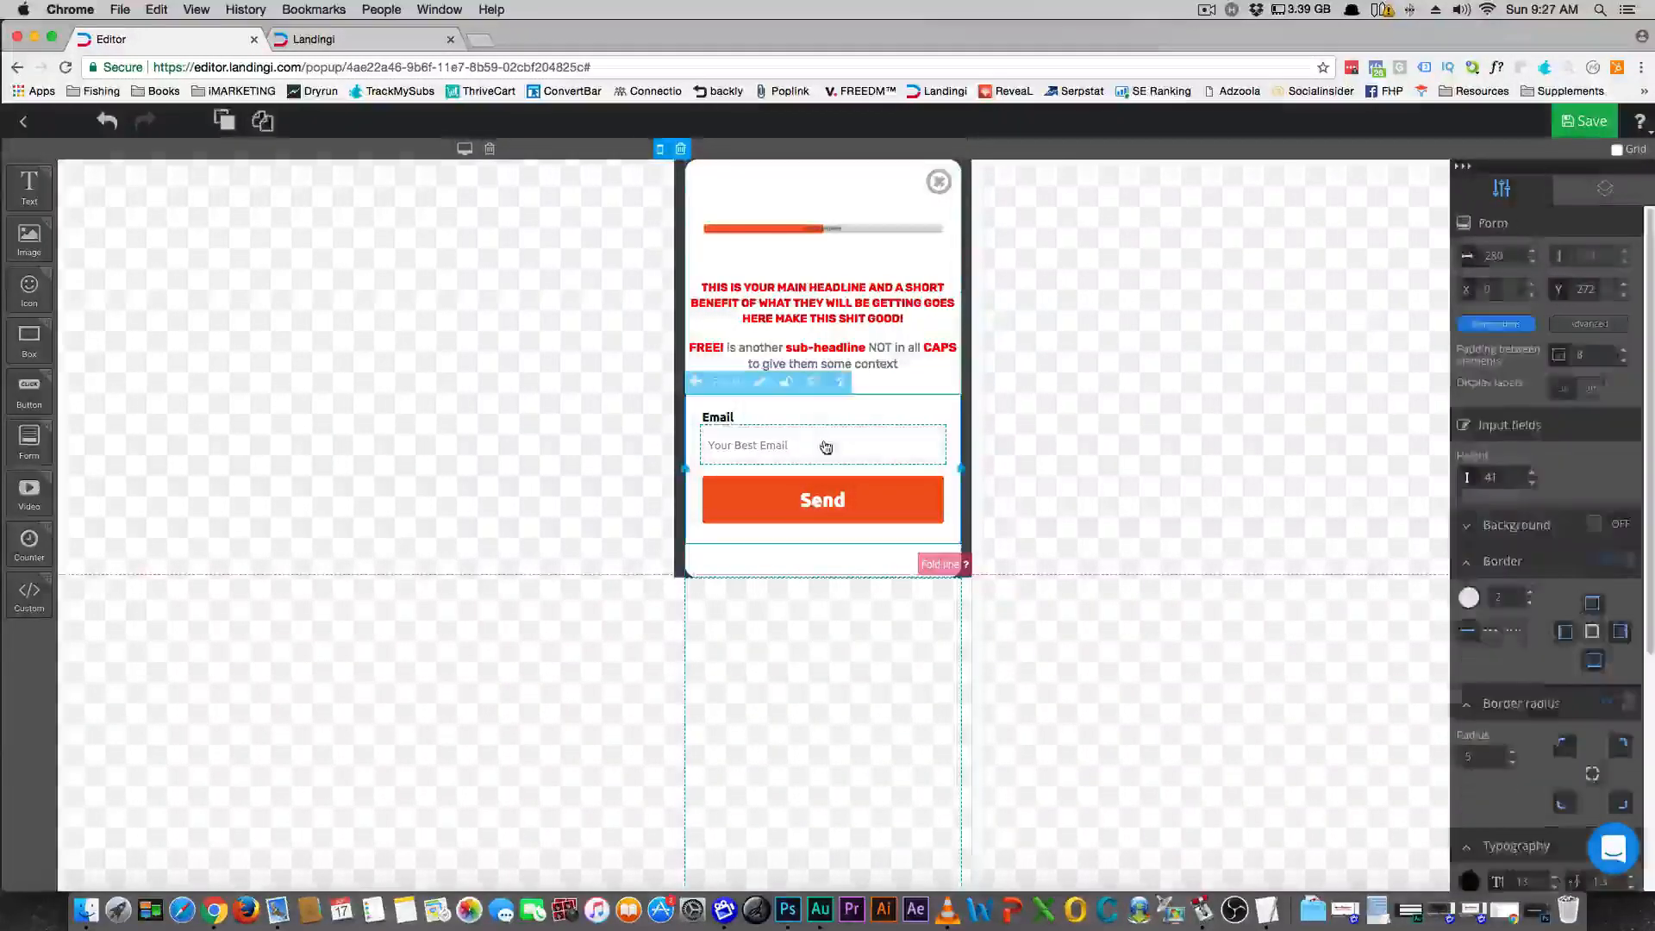
Return to the desktop version, review the opt-in form's available integrations, and save and close the form settings
{"action": "left_click", "coordinate": [465, 149]}
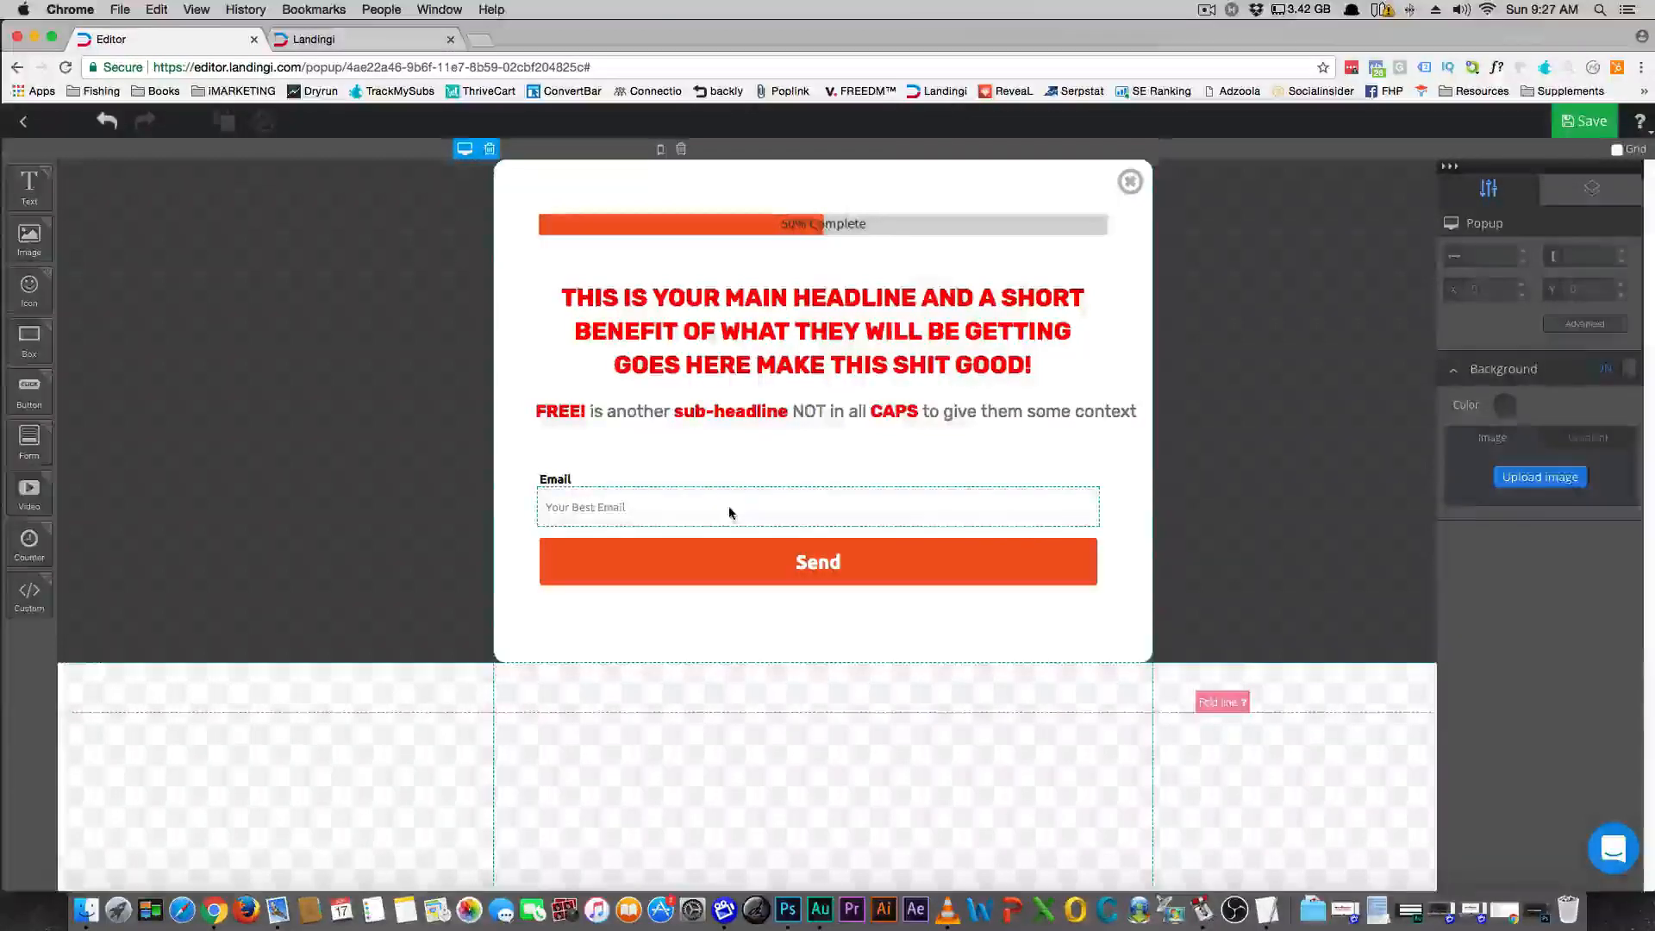
{"action": "double_click", "coordinate": [835, 509]}
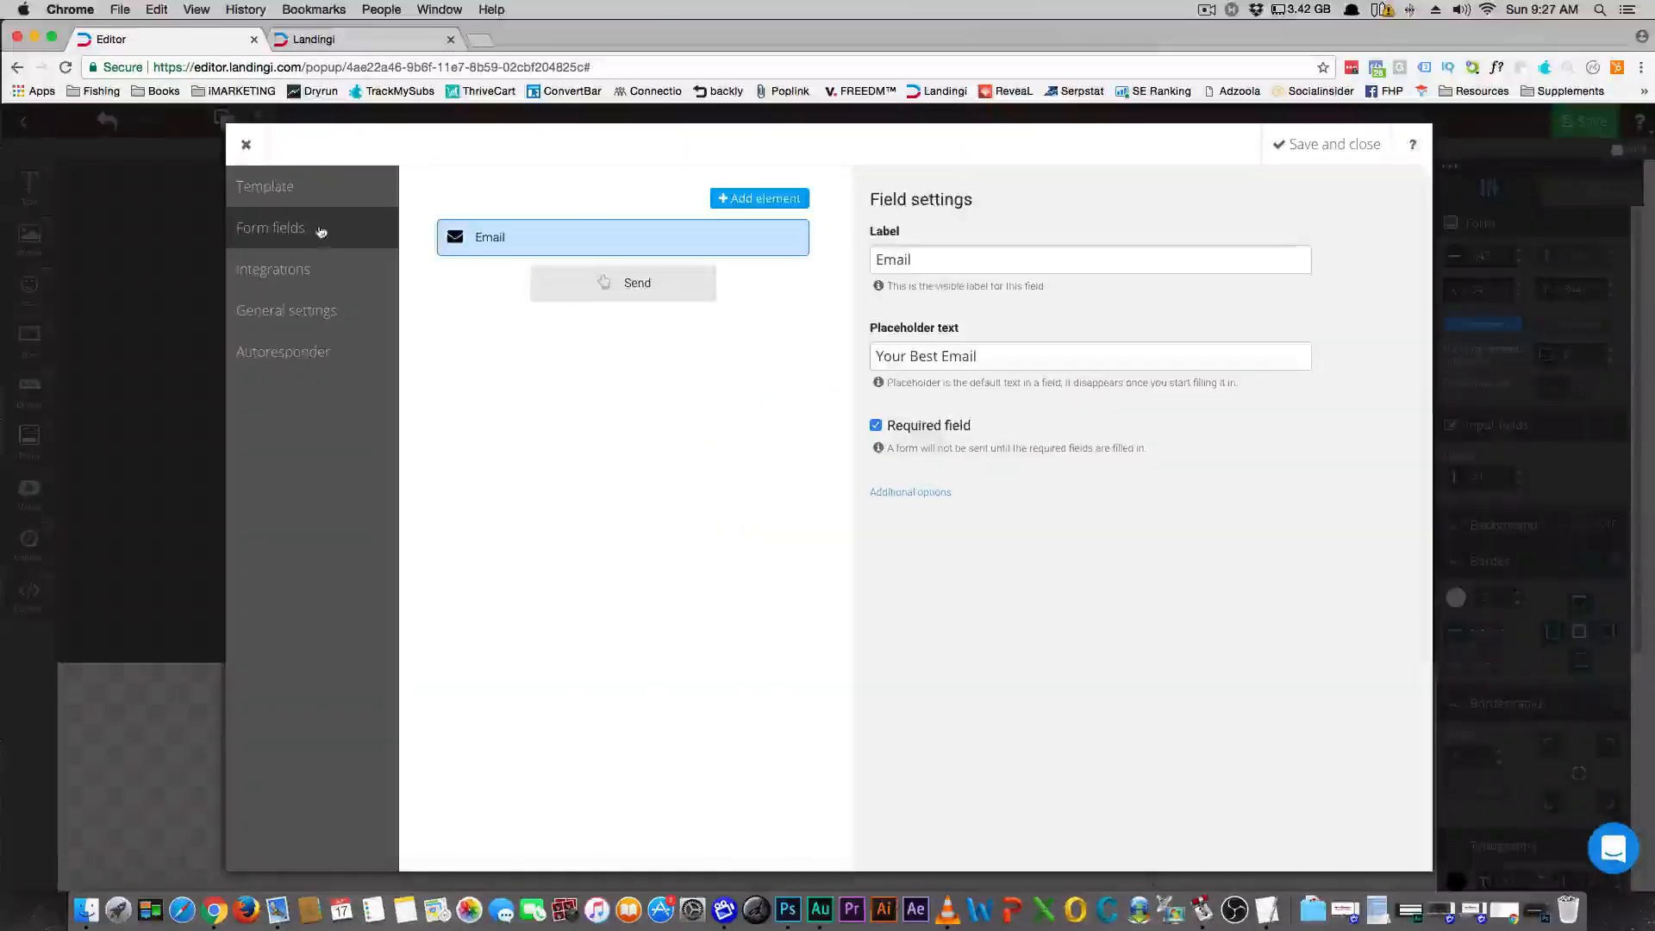
{"action": "left_click", "coordinate": [325, 280]}
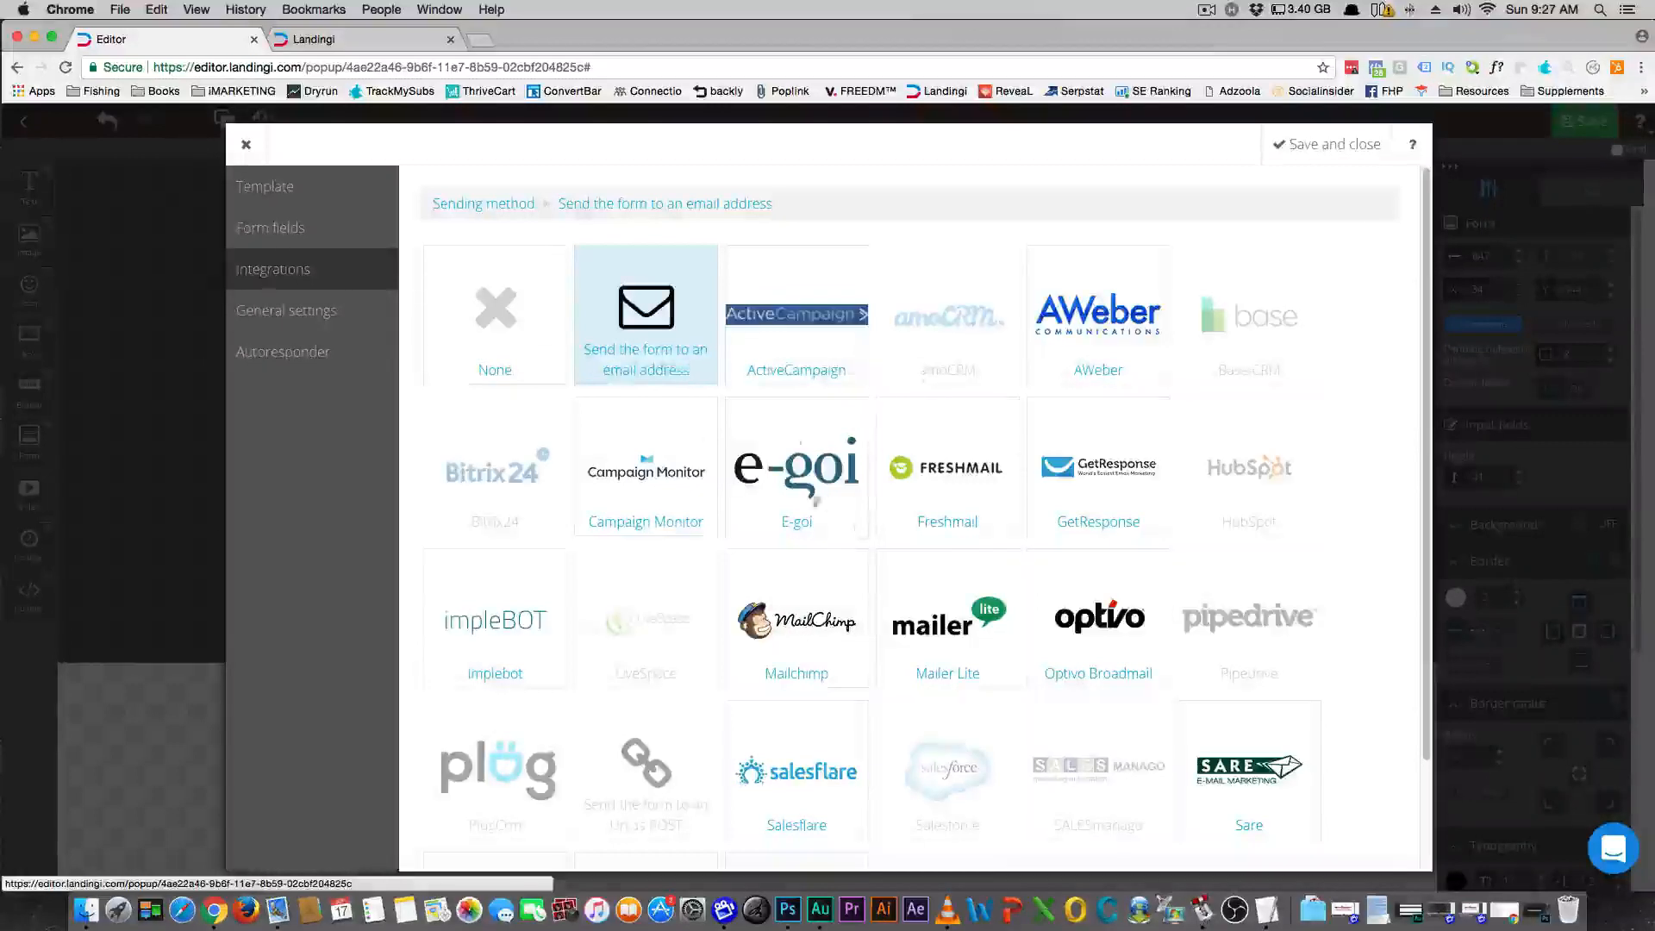
{"action": "scroll", "coordinate": [863, 477], "scroll_direction": "down", "scroll_amount": 3}
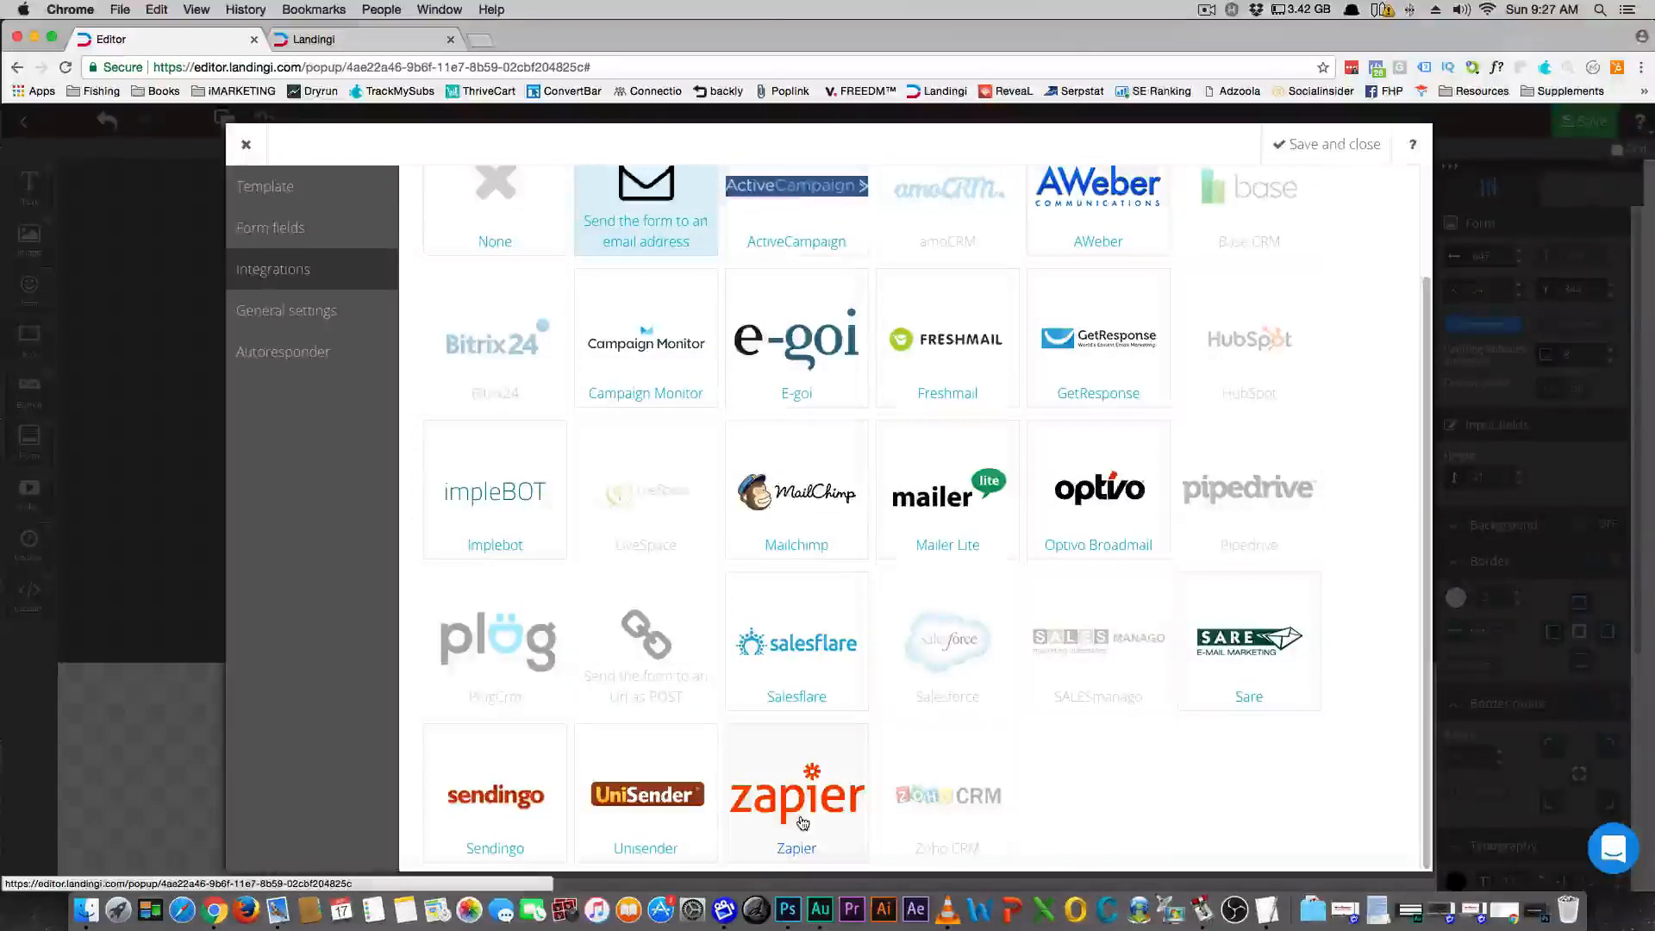
{"action": "scroll", "coordinate": [774, 647], "scroll_direction": "up", "scroll_amount": 1}
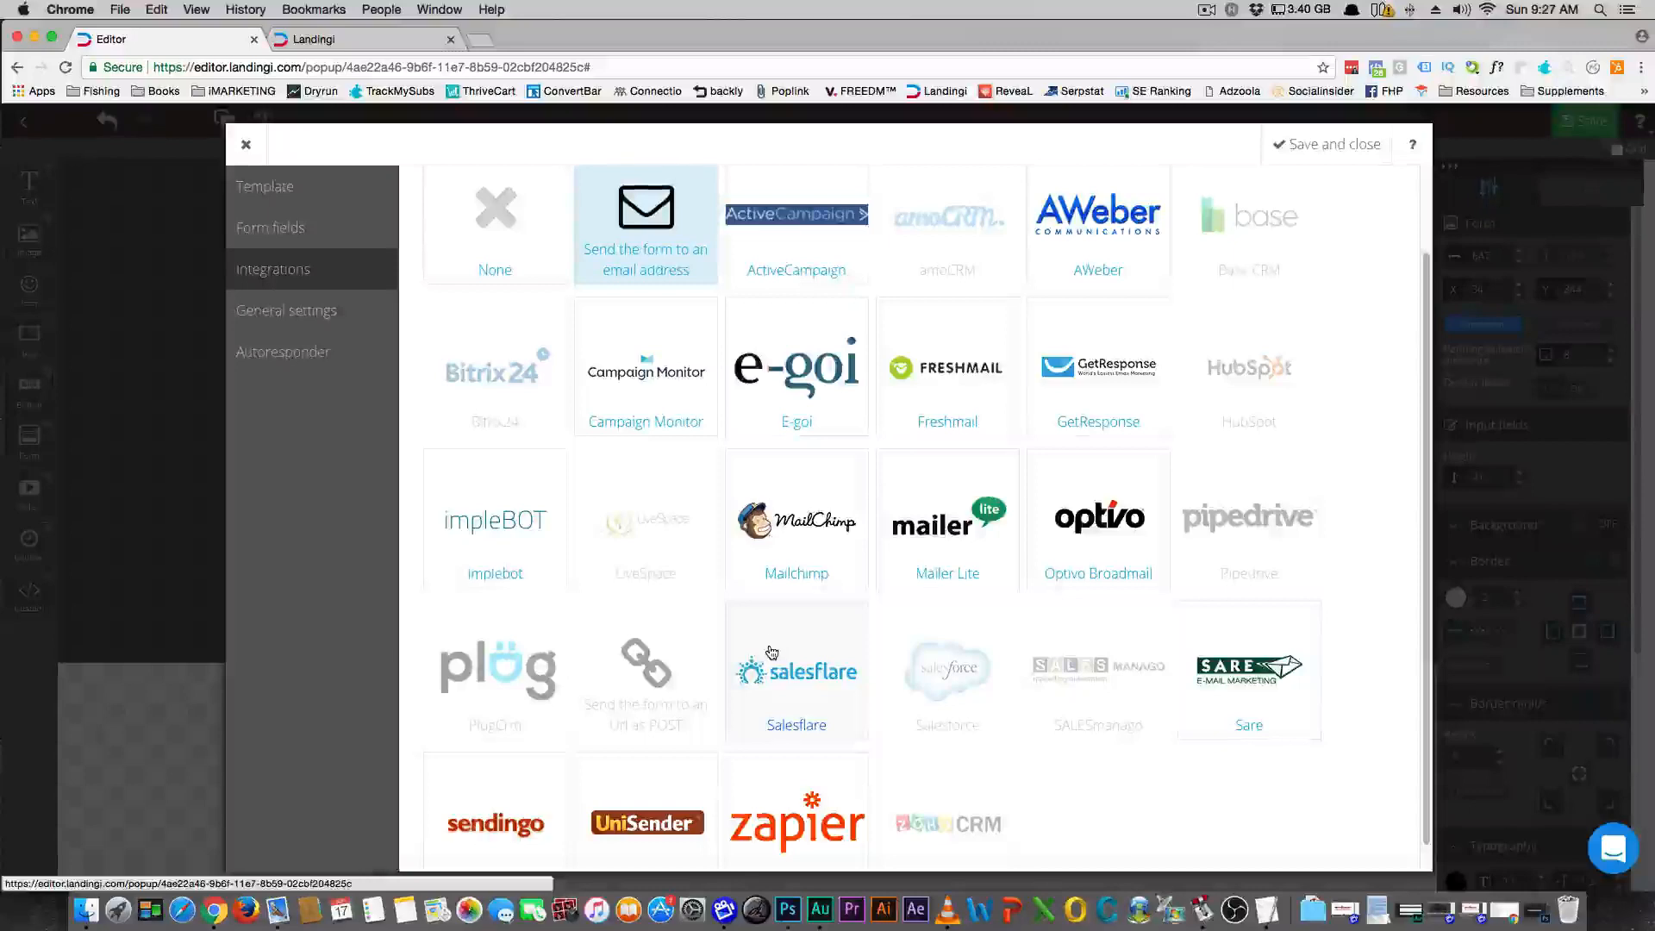
{"action": "scroll", "coordinate": [773, 642], "scroll_direction": "up", "scroll_amount": 3}
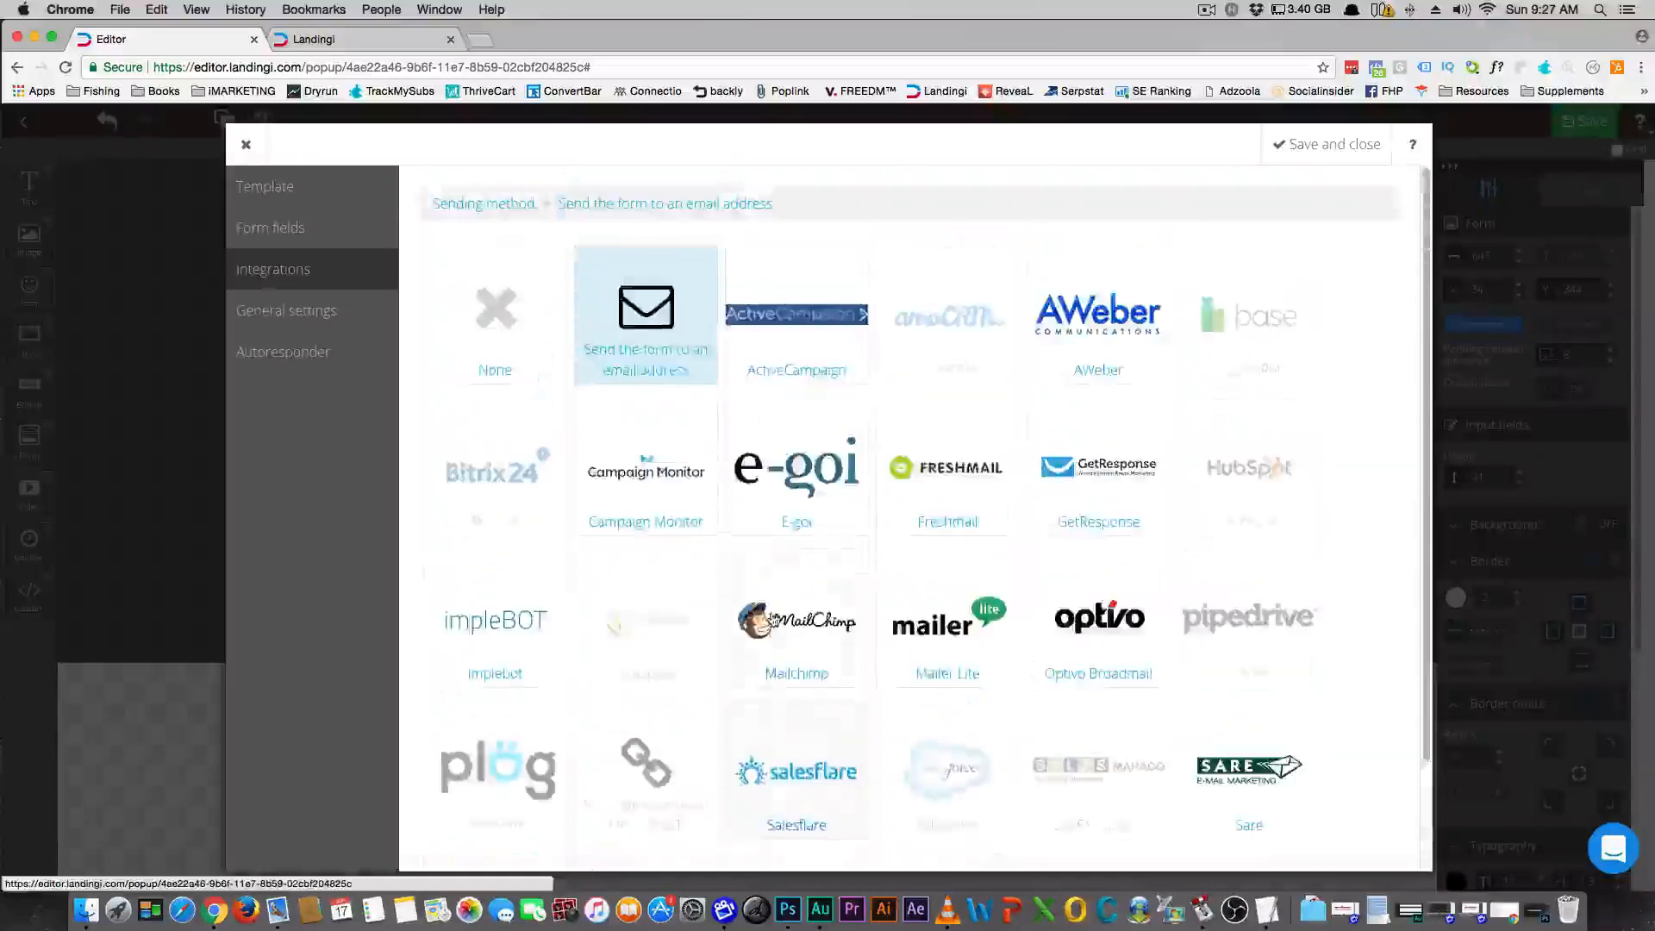
{"action": "left_click", "coordinate": [1343, 152]}
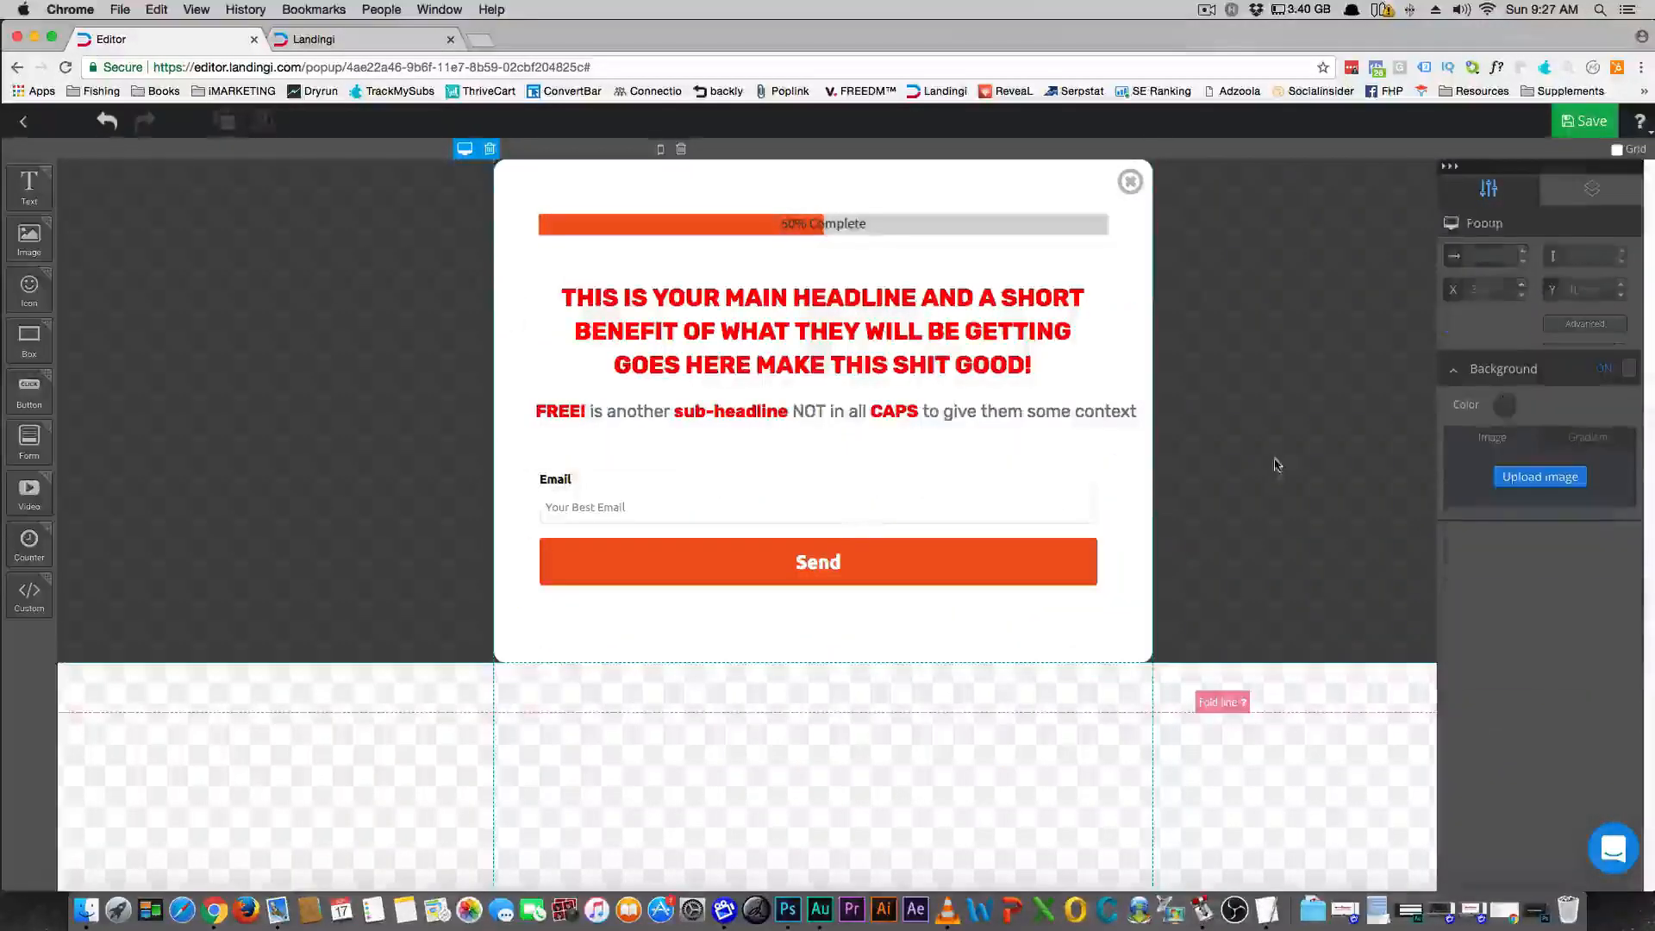